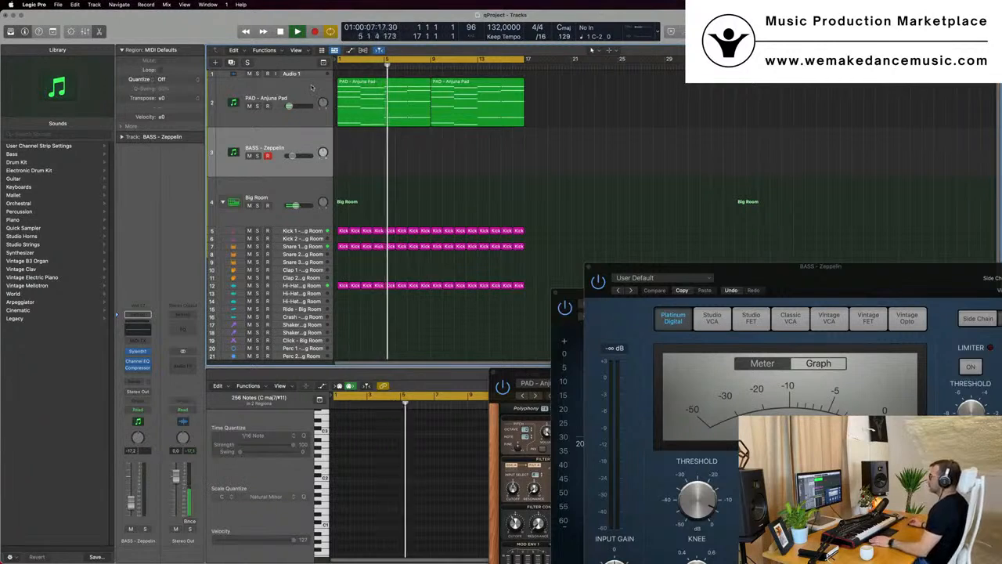
Select the Big Room track and audition the project playback
left_click(297, 93)
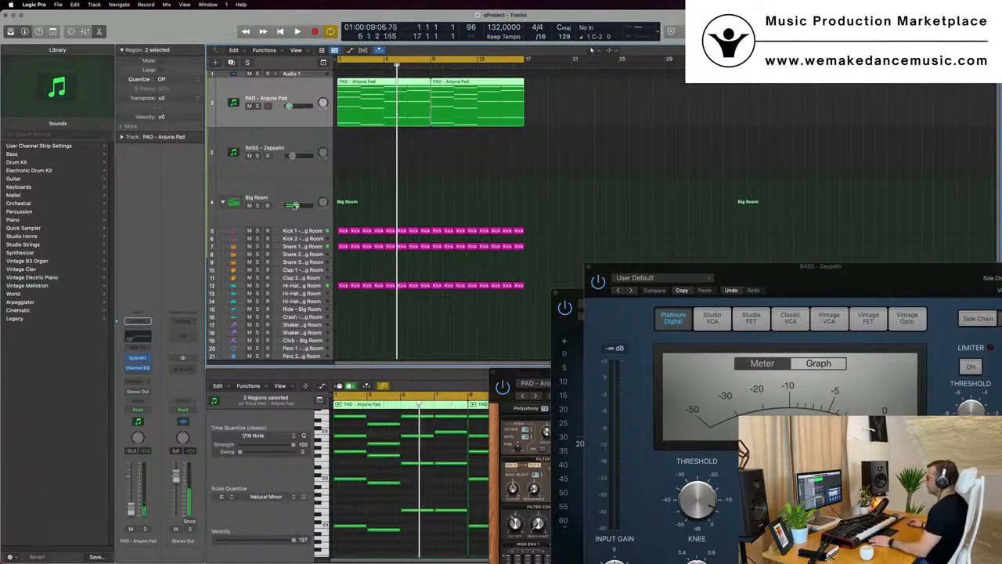
left_click(287, 198)
key("space")
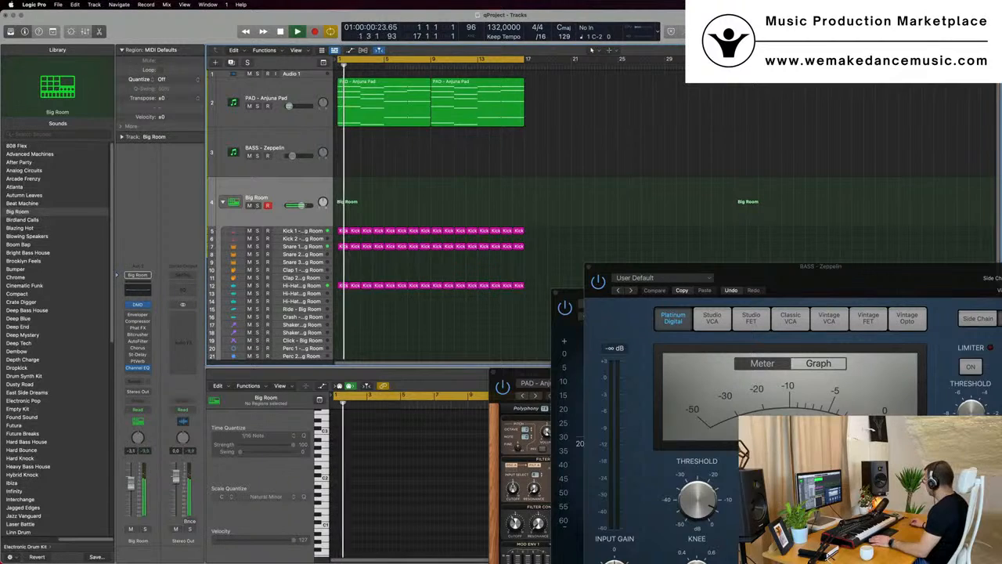
key("space")
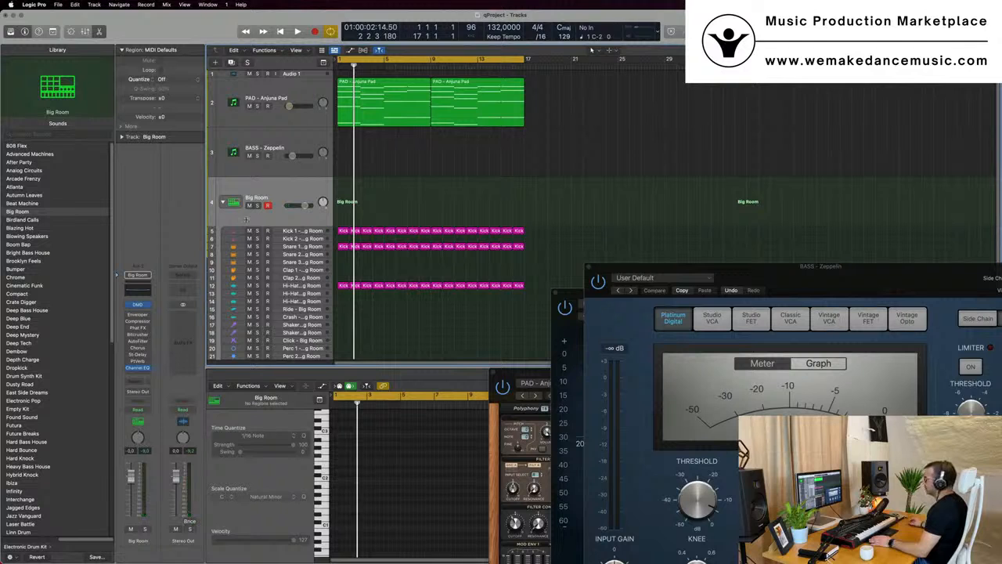
Select the PAD - Anjuna Pad track and play the project back from the start
left_click(304, 94)
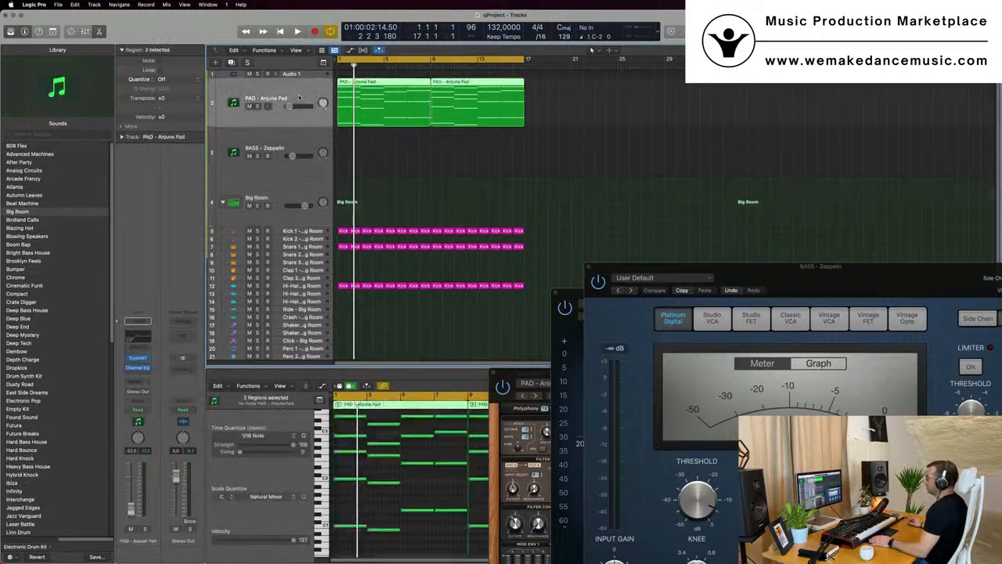
key("Return")
key("space")
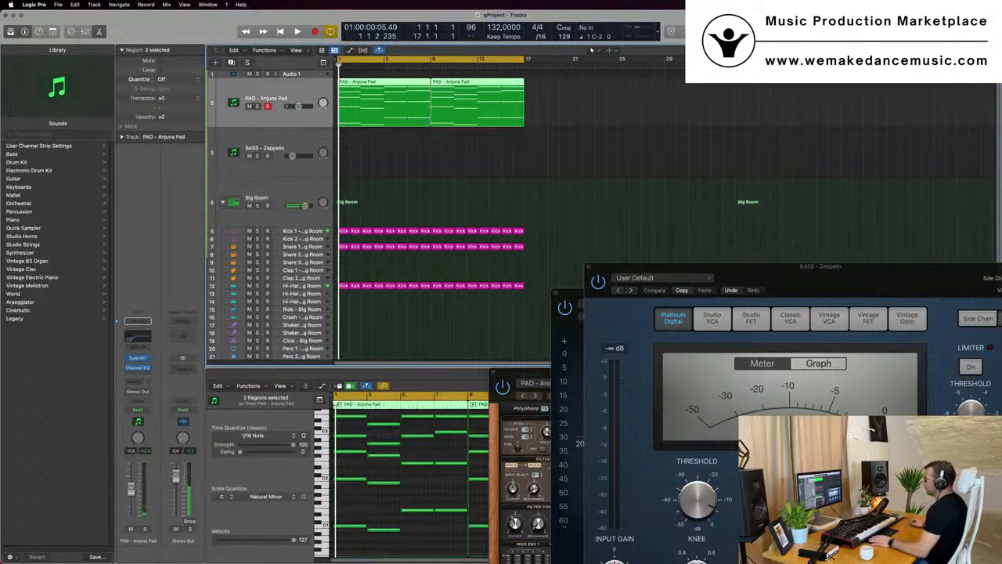
key("space")
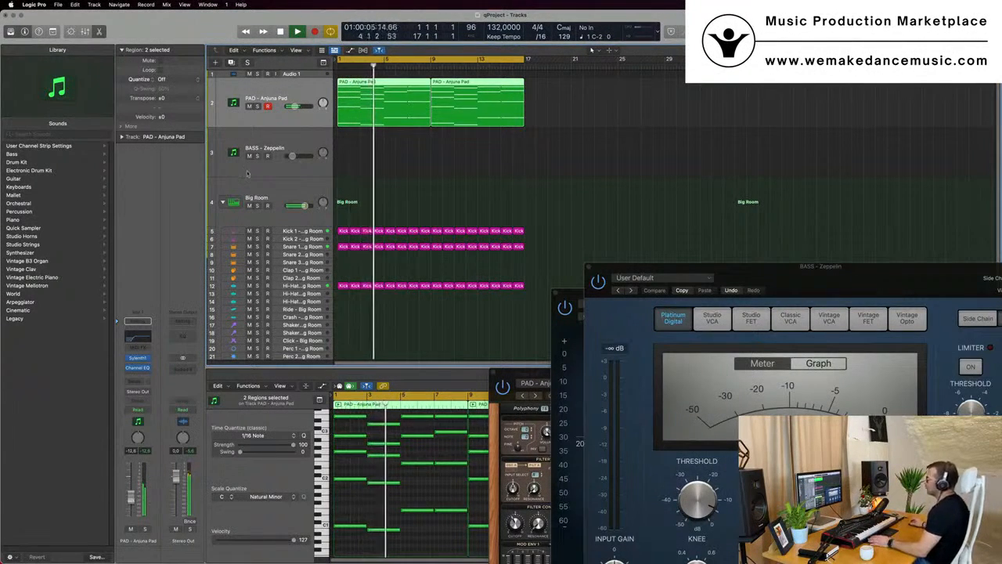
key("space")
key("space")
key("space")
key("space")
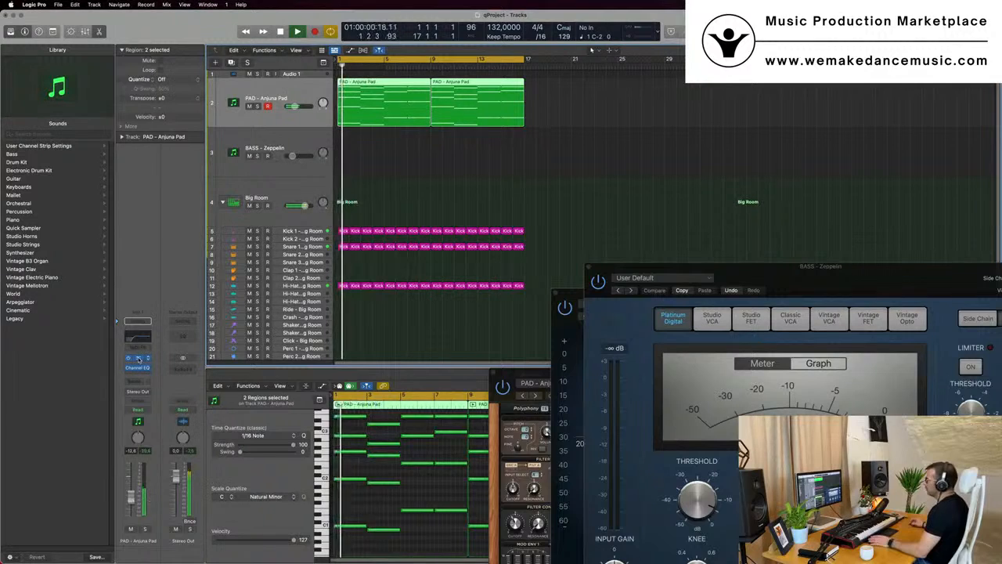
Open the pad track's Sylenth1 instrument window and move it into view
left_click(138, 359)
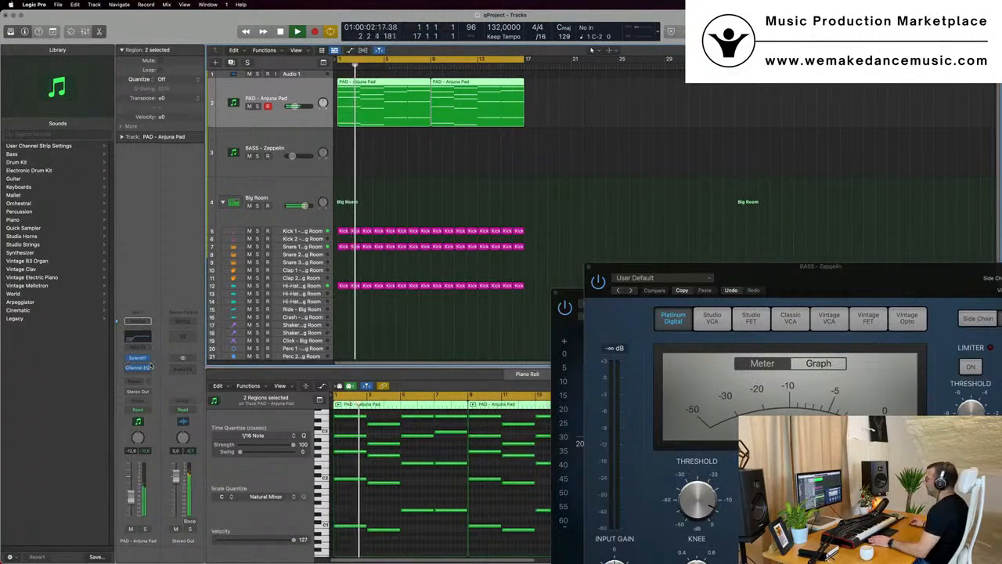
left_click(139, 359)
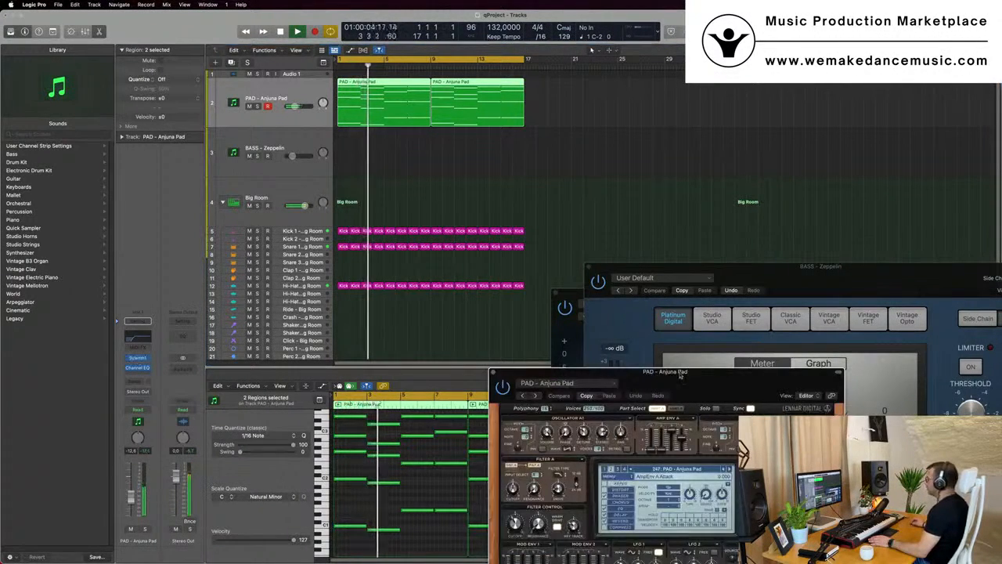
left_click_drag(679, 376, 596, 207)
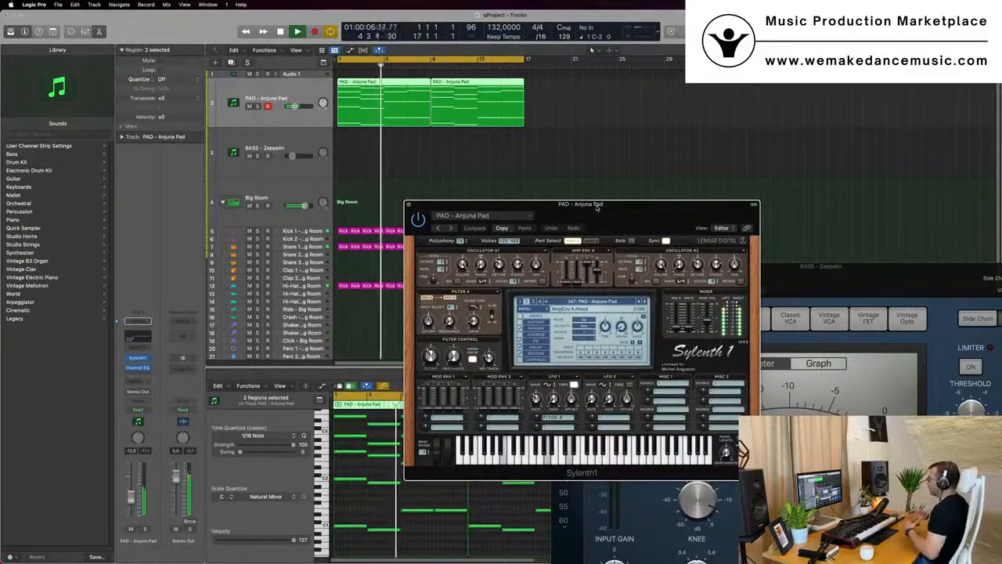
left_click_drag(564, 207, 539, 196)
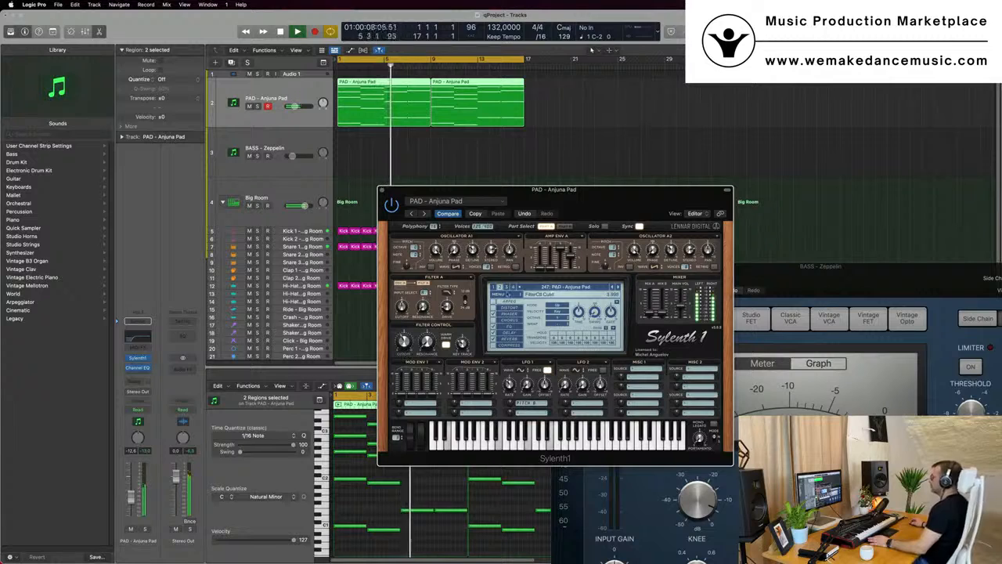
left_click_drag(548, 189, 614, 171)
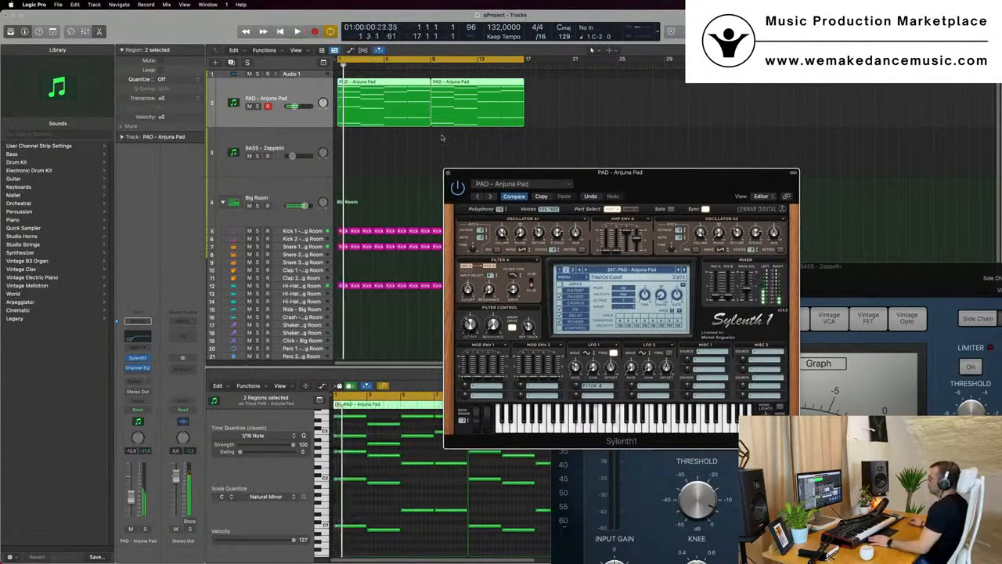
Duplicate the pad track and copy its two PAD - Anjuna Pad regions onto the new track
left_click(232, 63)
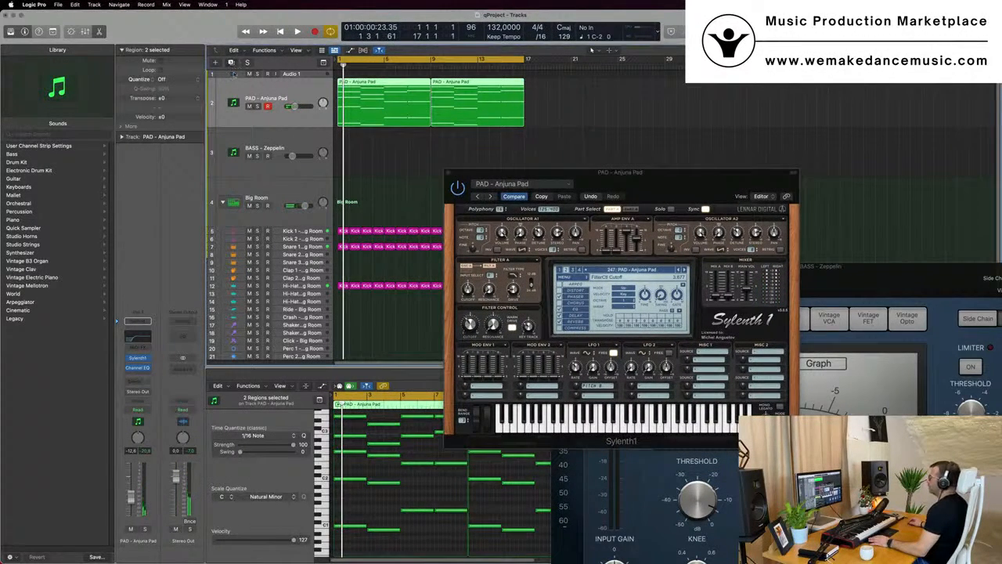
left_click_drag(537, 109, 376, 152)
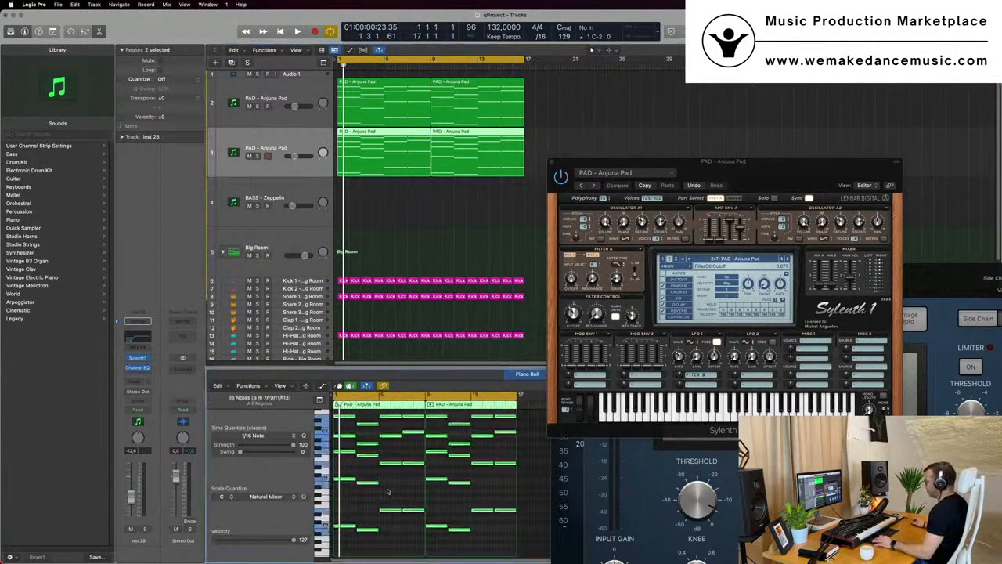
Select all notes of the new pad track's regions and shorten them into short stabs
key("super+a")
scroll(382, 491, "up", 5)
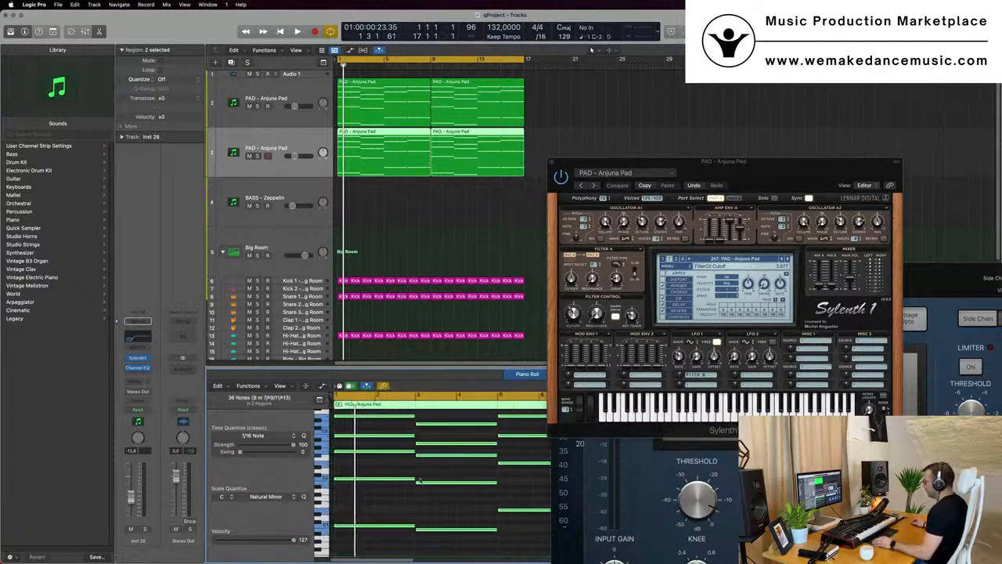
left_click_drag(408, 483, 340, 488)
scroll(344, 485, "up", 2)
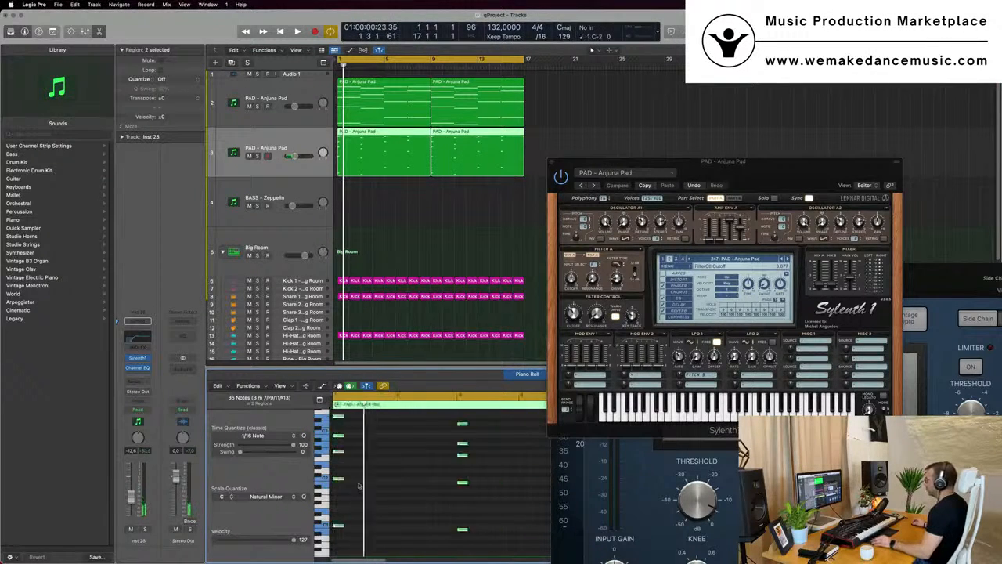
scroll(359, 486, "down", 2)
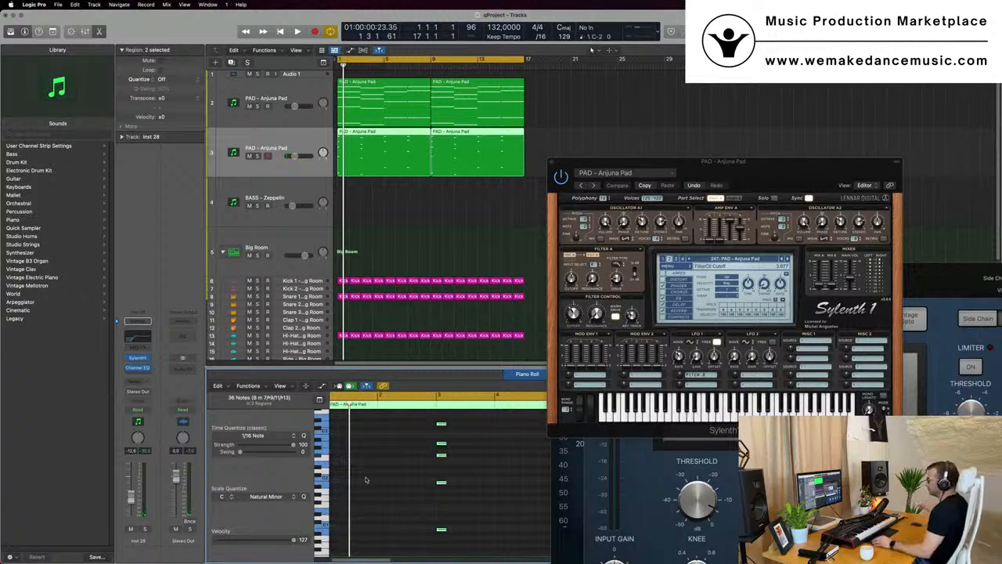
scroll(372, 479, "left", 2)
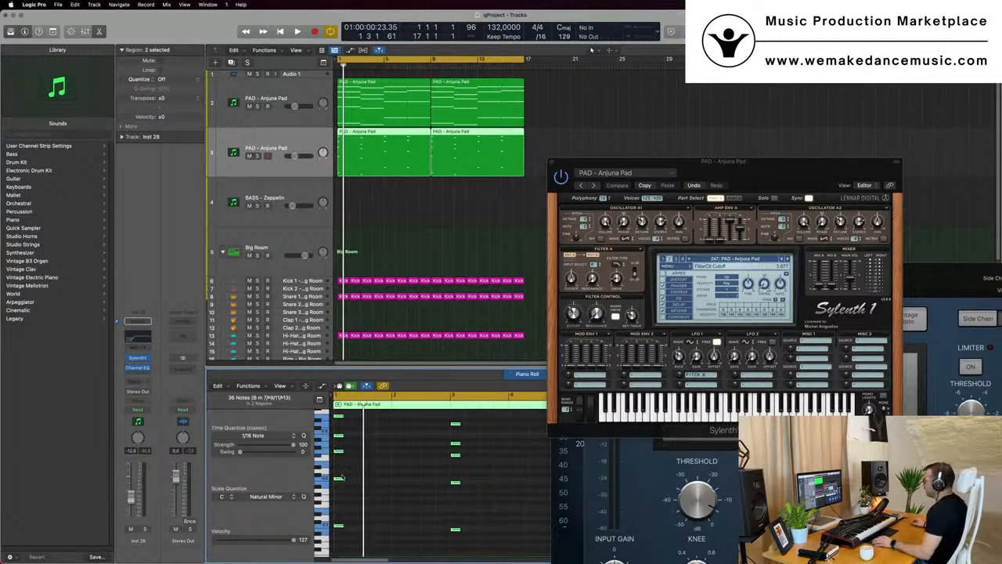
left_click_drag(341, 479, 410, 482)
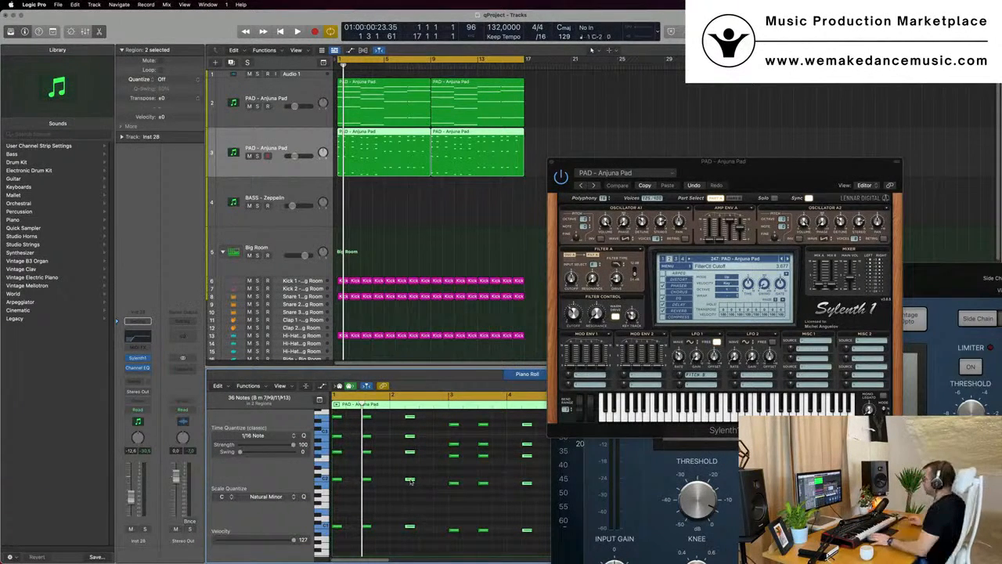
Adjust the pad's Sylenth1 filter cutoff while auditioning both pad tracks in playback
key("space")
key("space")
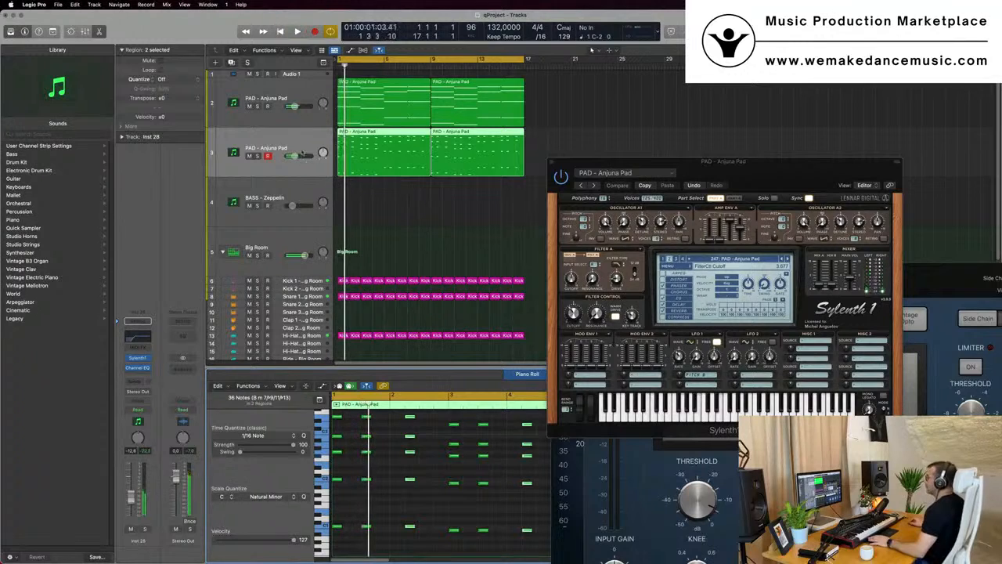
left_click(303, 140)
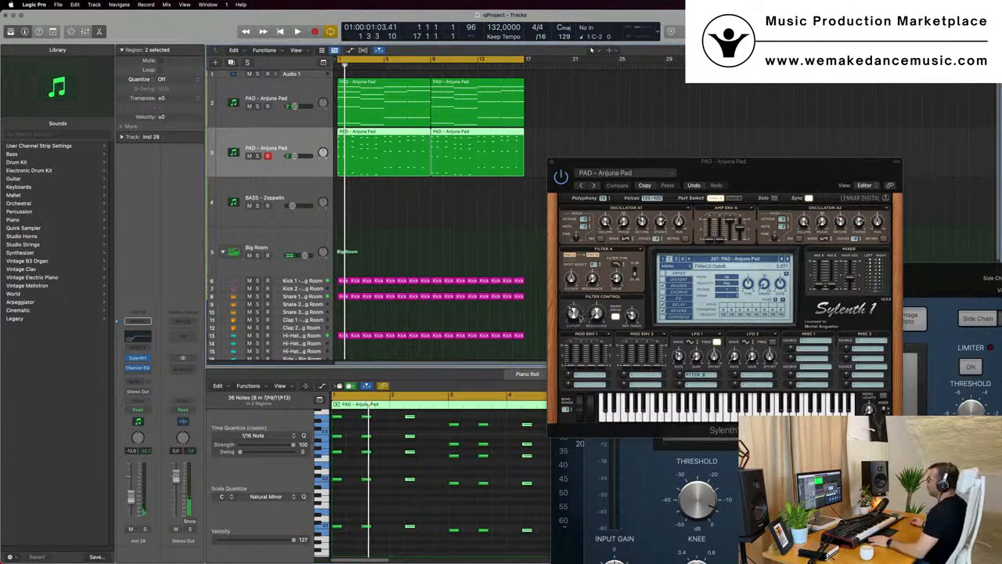
left_click(581, 304)
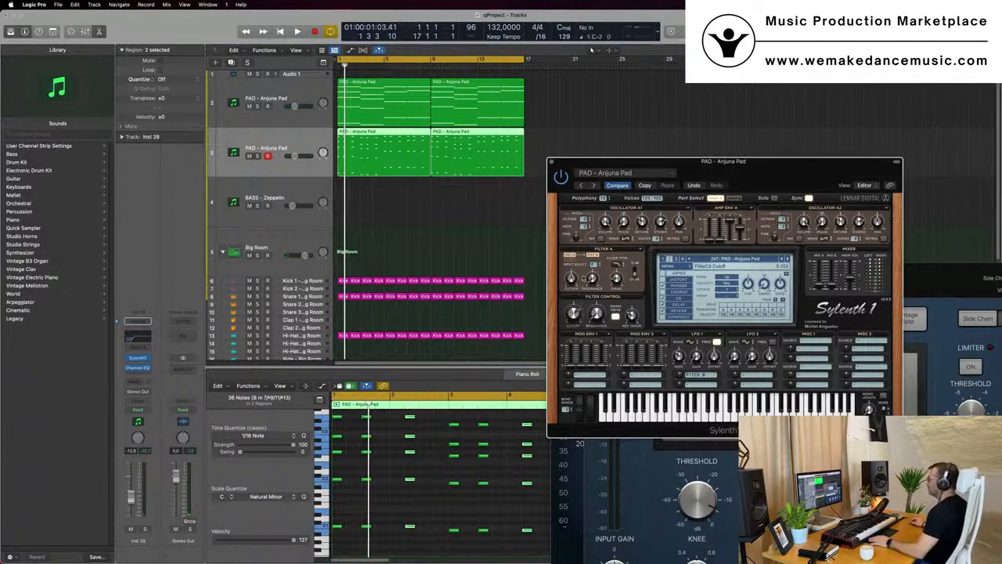
key("space")
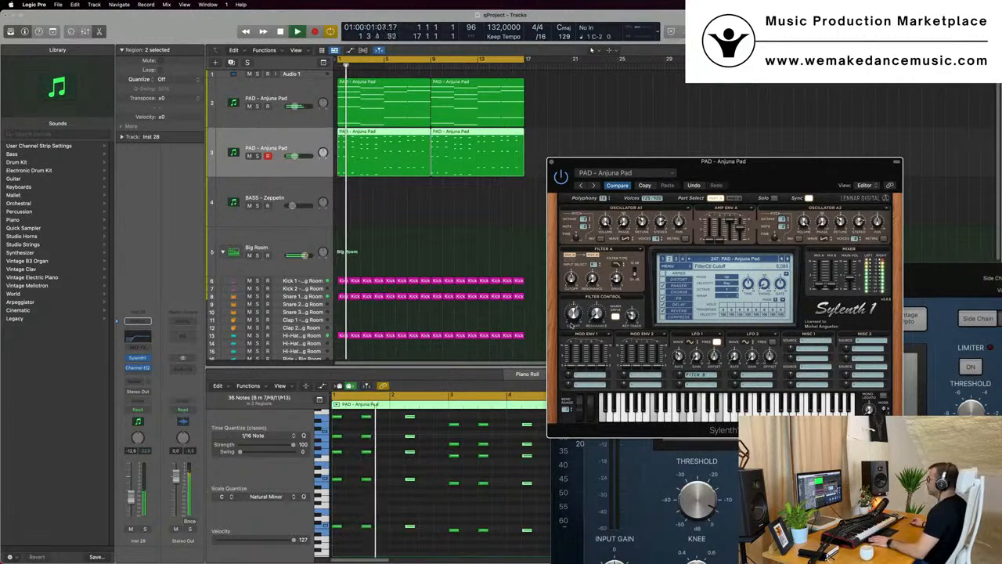
key("space")
left_click_drag(576, 311, 576, 314)
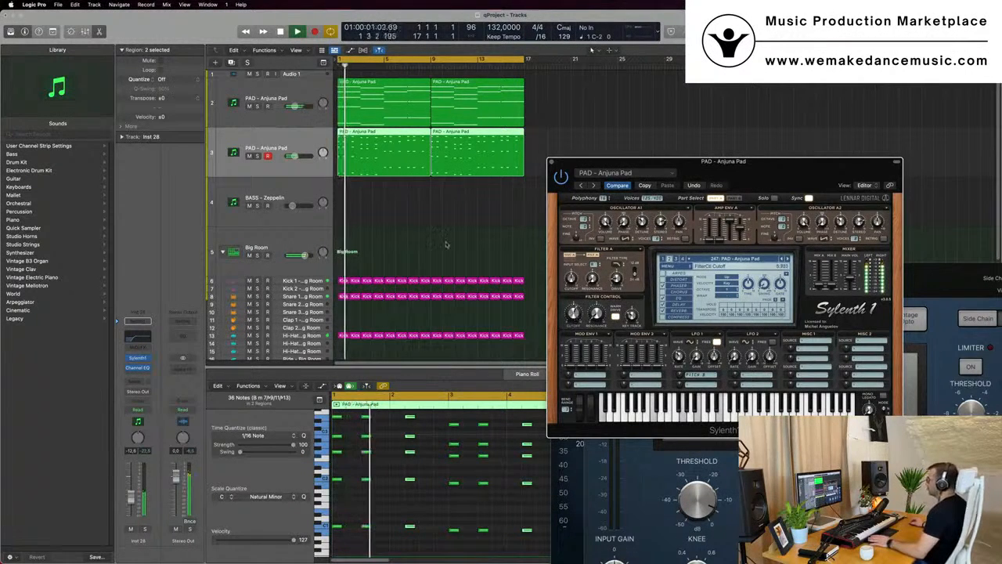
key("space")
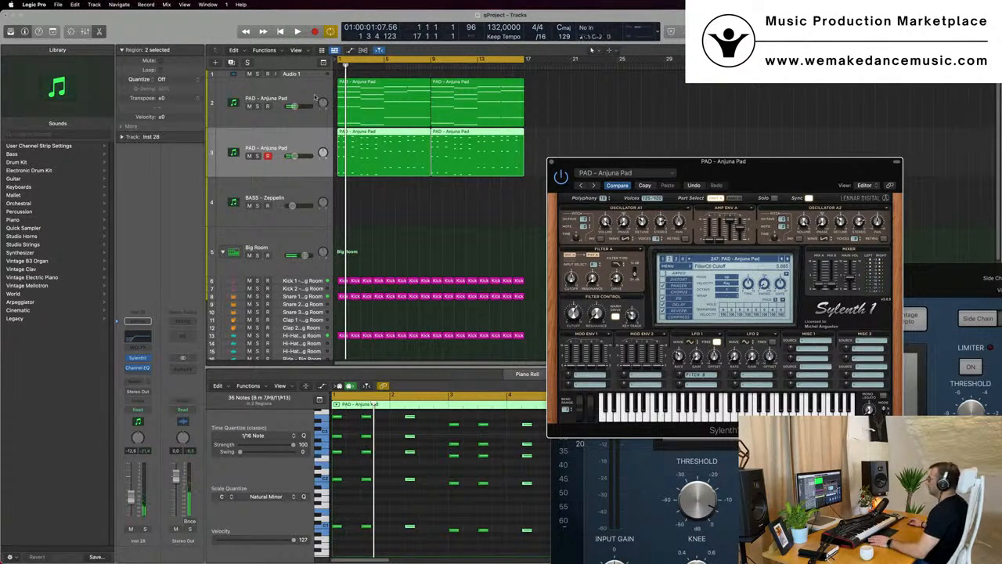
left_click(315, 97)
key("space")
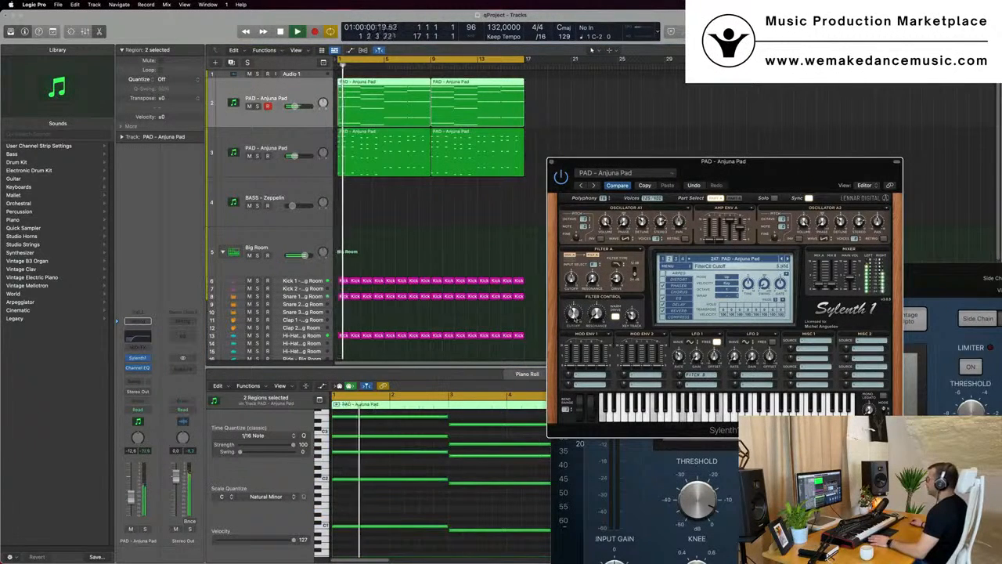
Open the duplicated track's Sylenth1 instrument window and move it aside
left_click(306, 151)
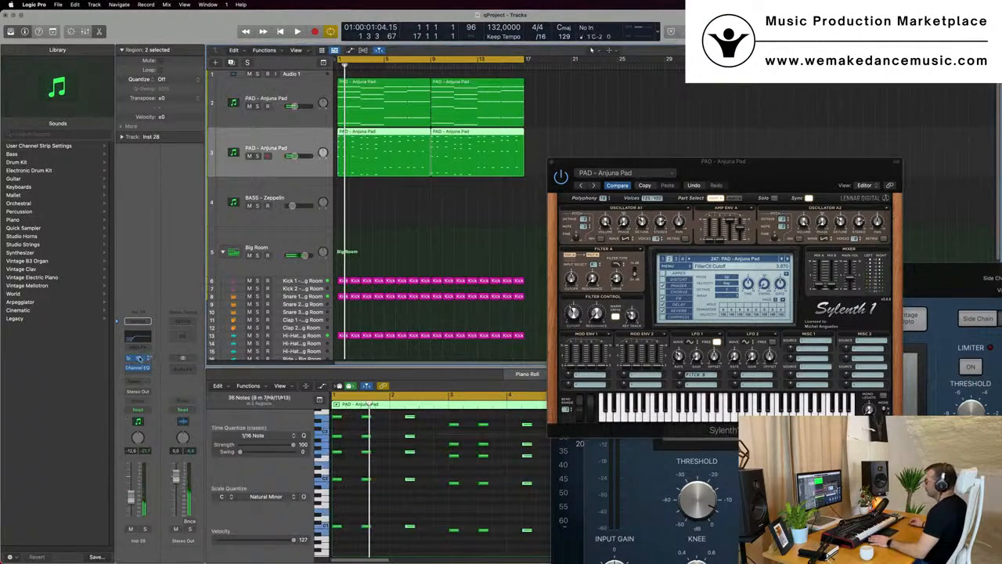
left_click(137, 358)
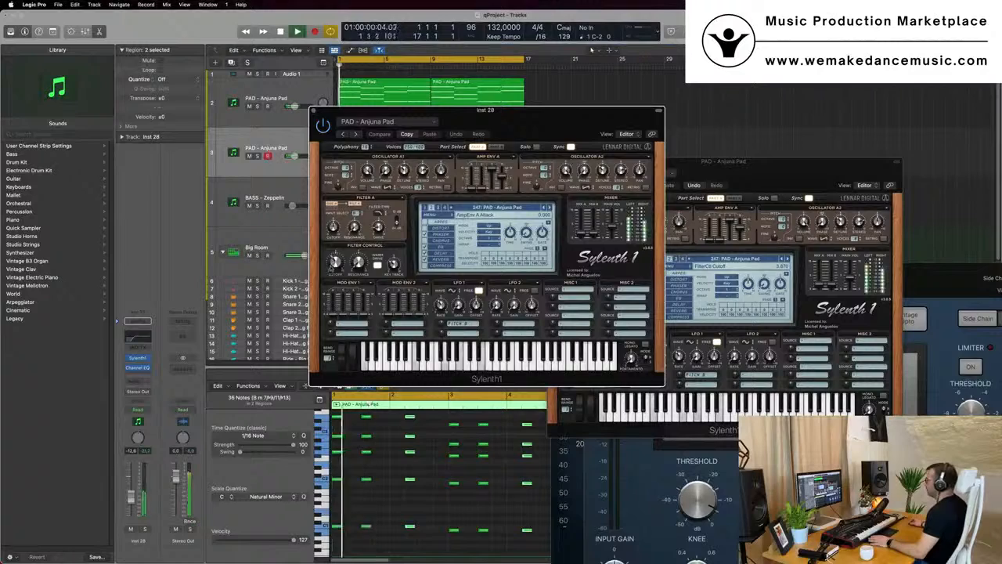
left_click_drag(485, 127, 814, 133)
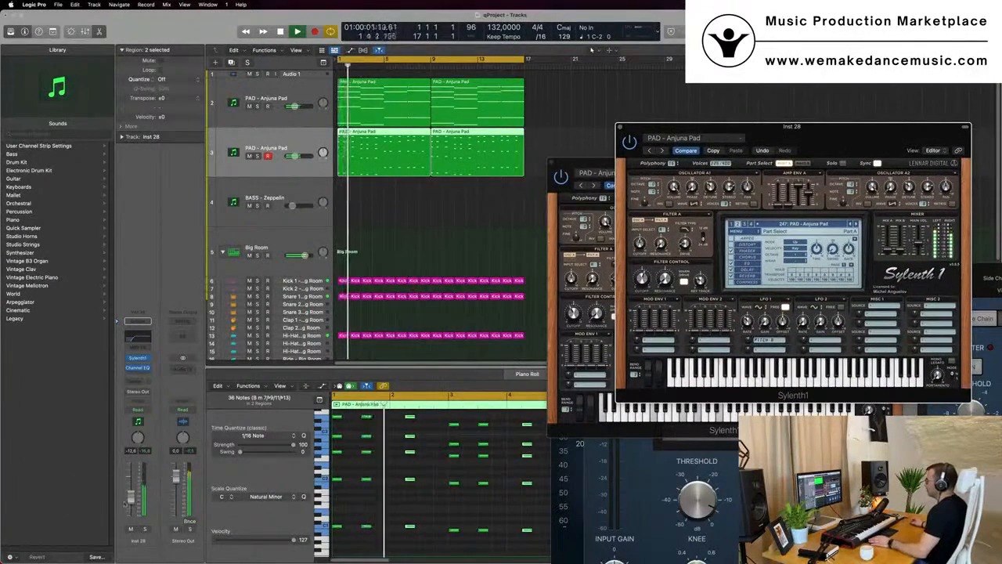
Select ten notes in the duplicated pad region's first bar and nudge them slightly earlier, then audition
left_click(467, 479)
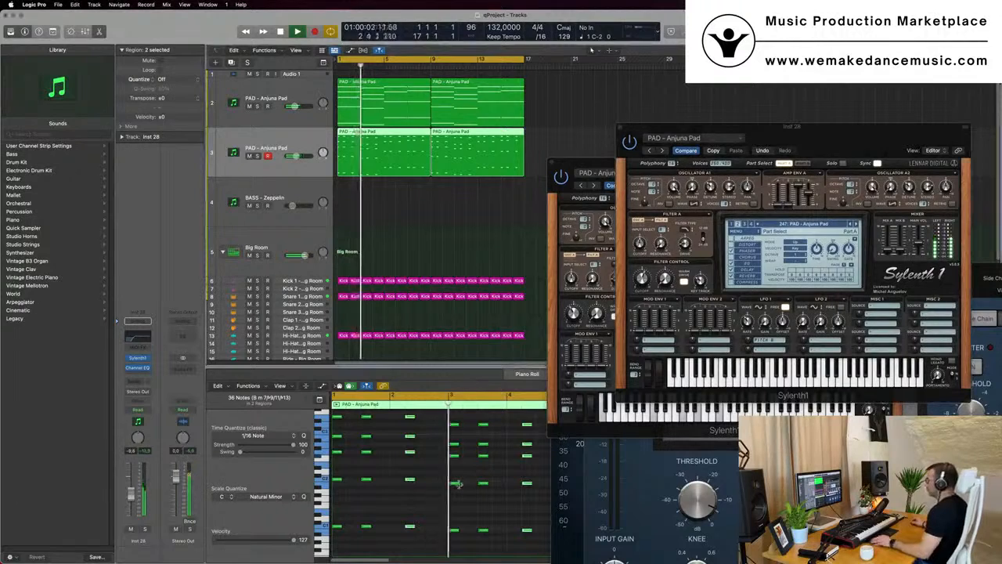
scroll(437, 483, "down", 1)
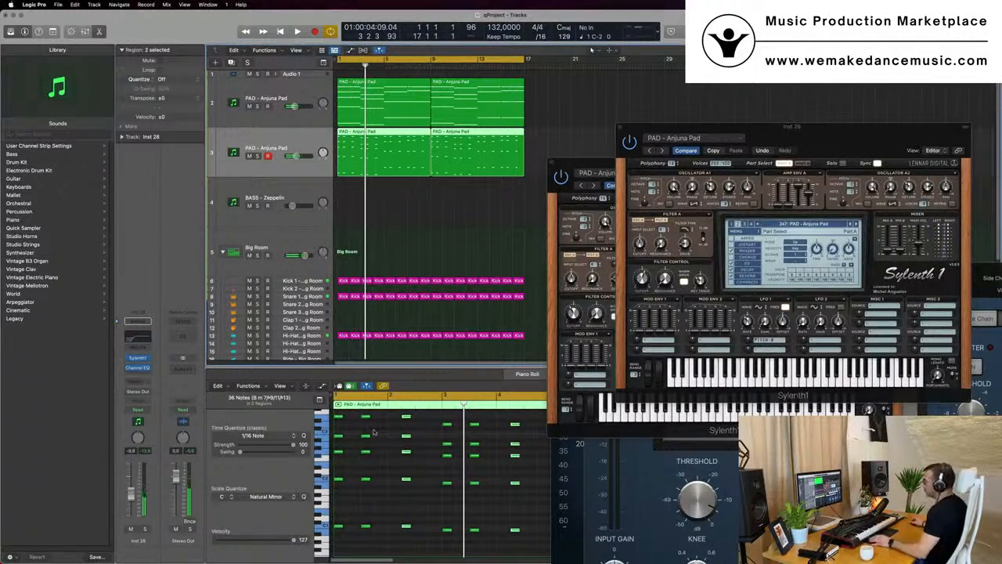
scroll(382, 442, "up", 2)
scroll(375, 438, "down", 2)
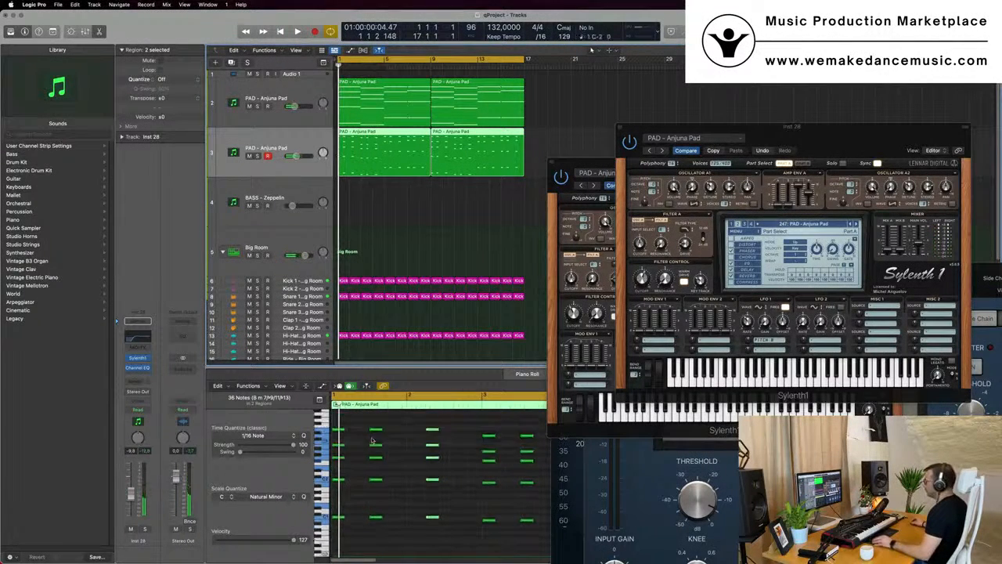
left_click_drag(364, 425, 481, 541)
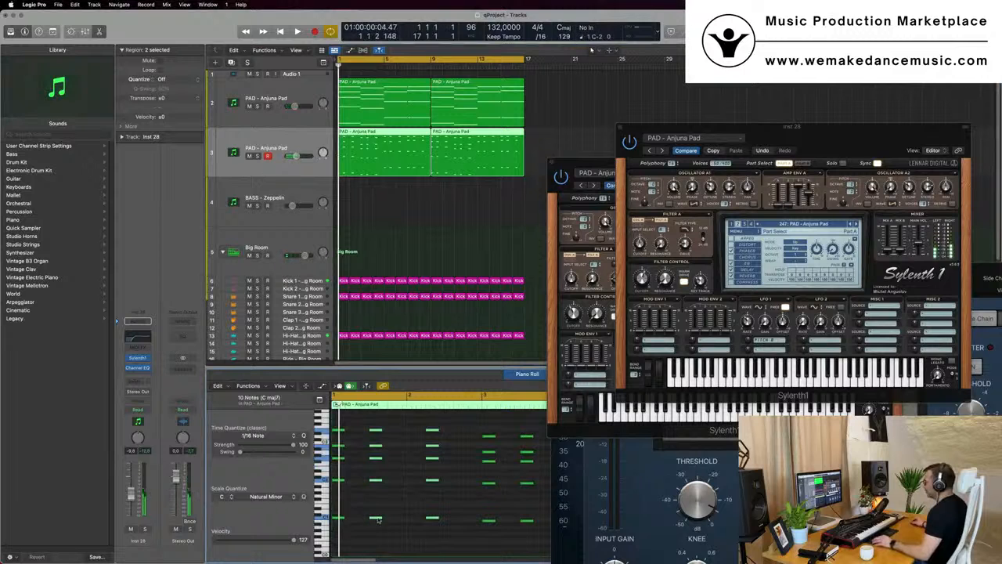
left_click_drag(375, 521, 368, 521)
key("space")
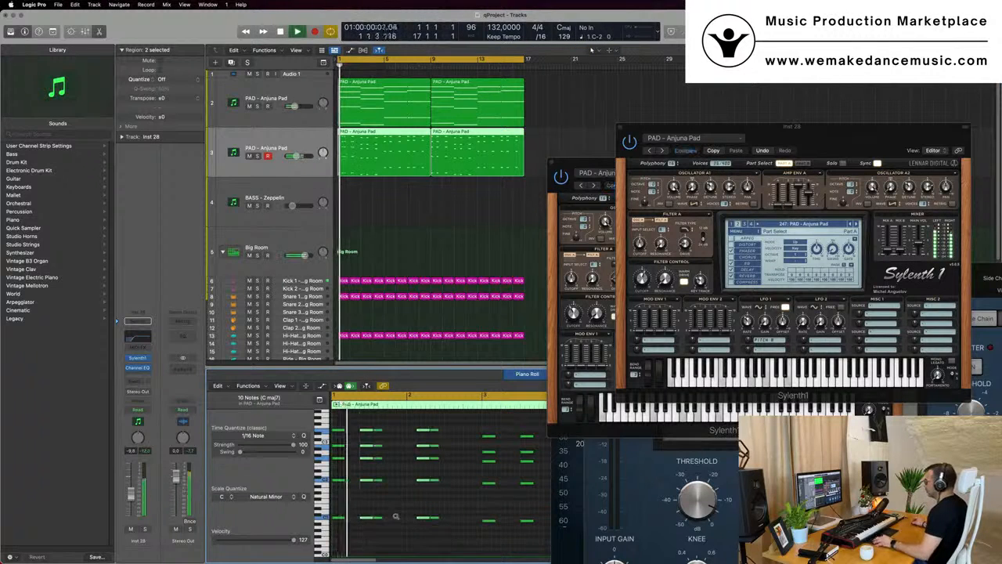
scroll(402, 516, "down", 1)
key("space")
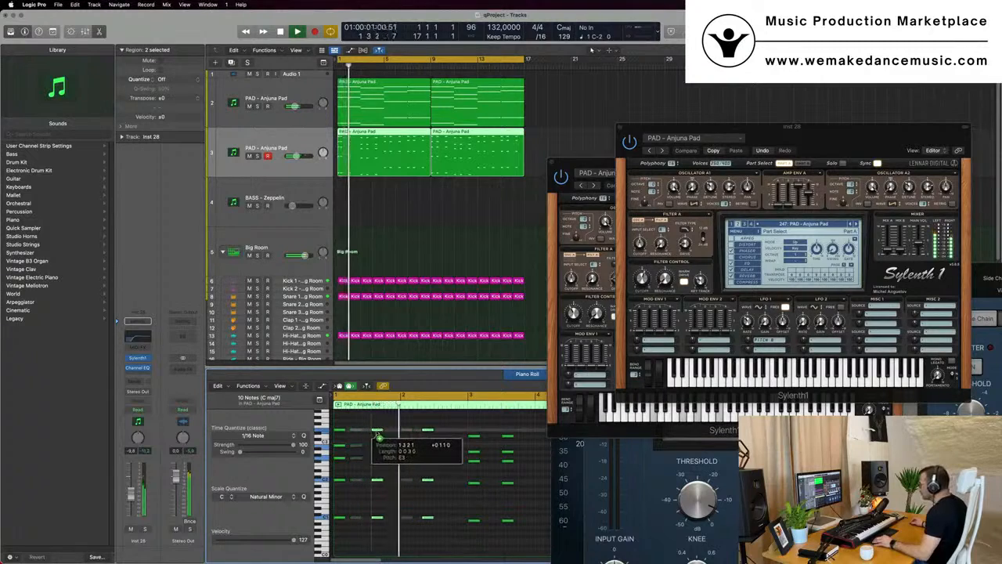
Stop playback and reposition the Sylenth1 window further left over the arrange area
key("space")
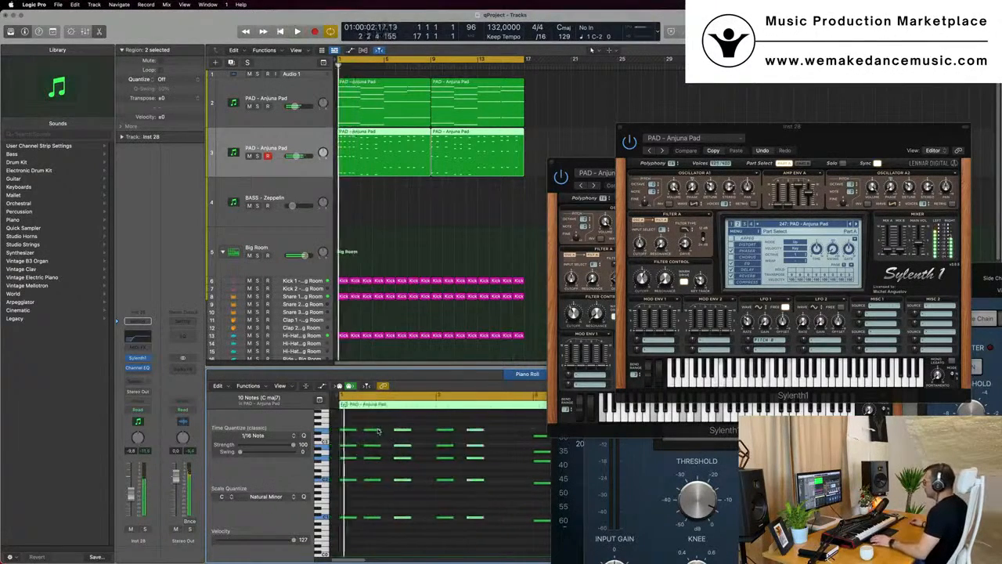
left_click_drag(390, 431, 390, 429)
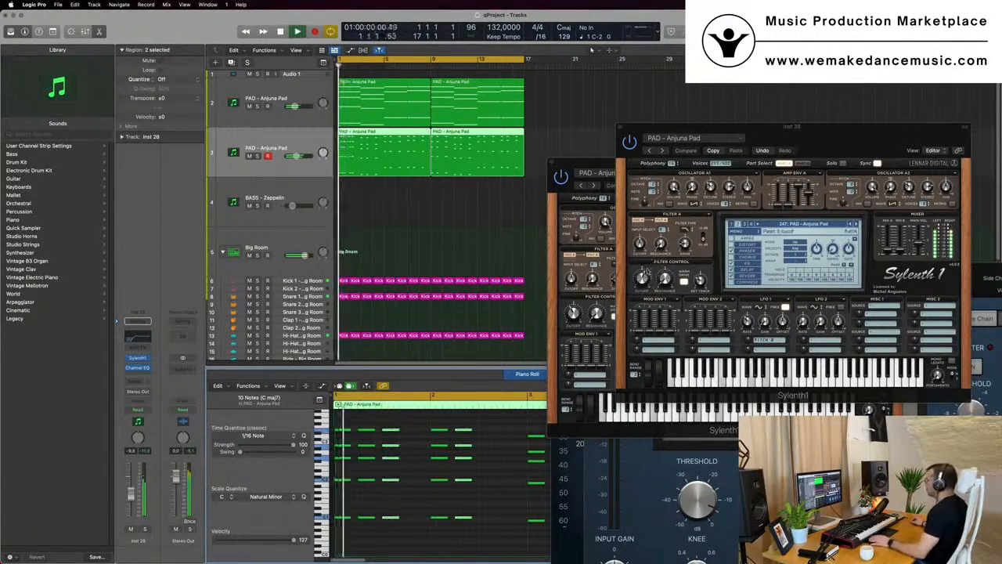
left_click_drag(647, 269, 644, 274)
left_click_drag(826, 133, 778, 127)
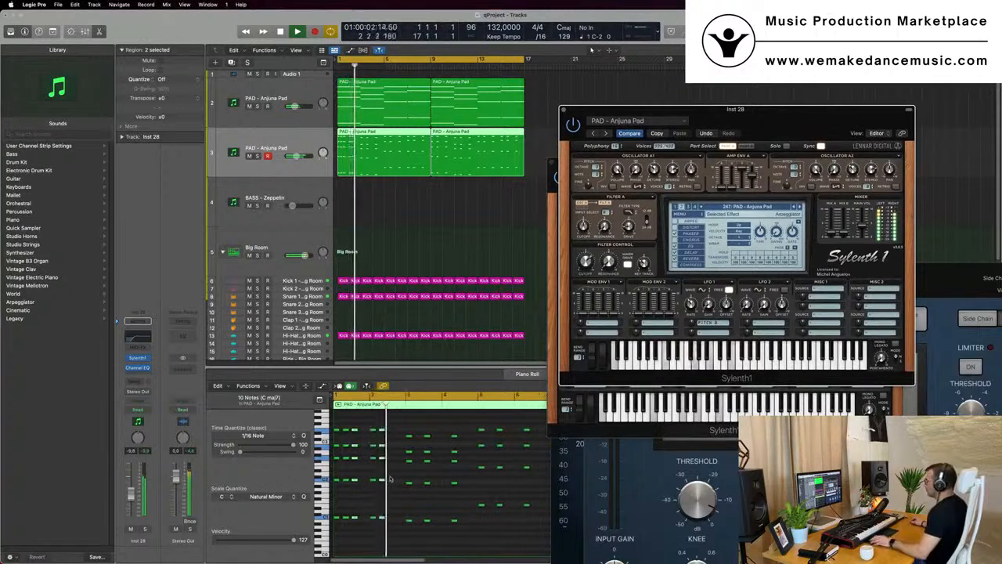
Zoom into the first bar and delete the five-note chord at its third stab position, then audition playback
key("super+Right")
key("super+Right")
key("super+Right")
key("super+Right")
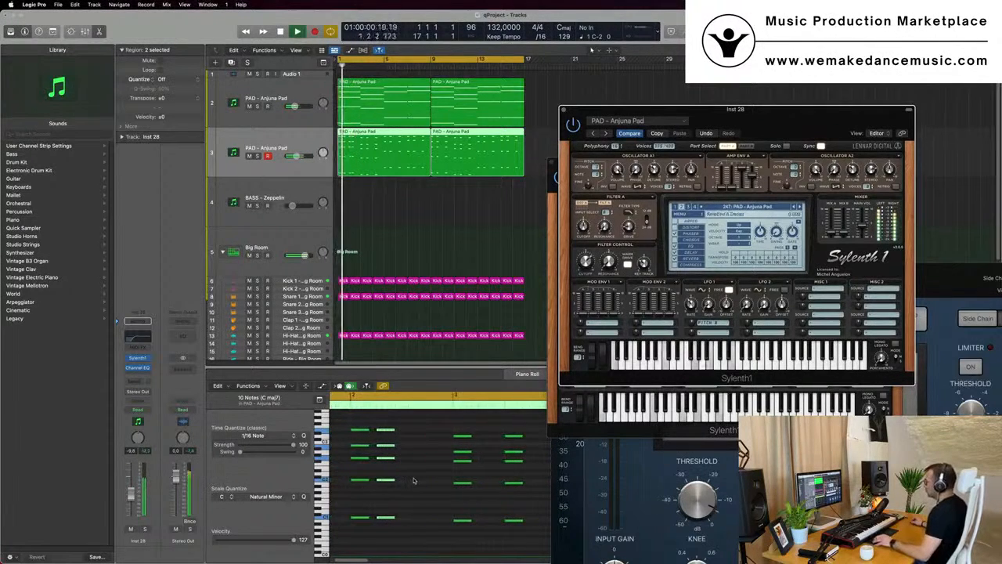
scroll(412, 478, "left", 3)
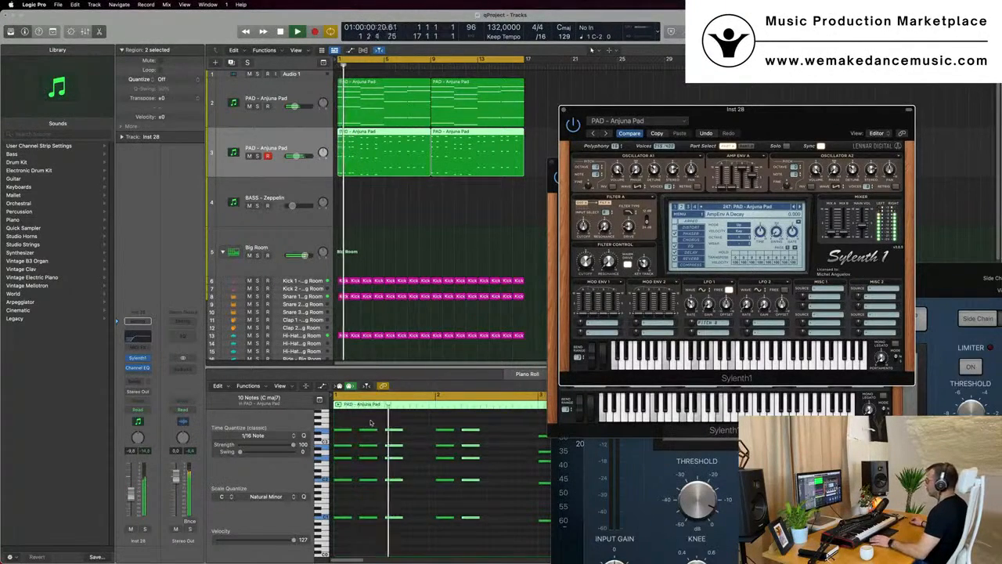
left_click_drag(385, 424, 402, 558)
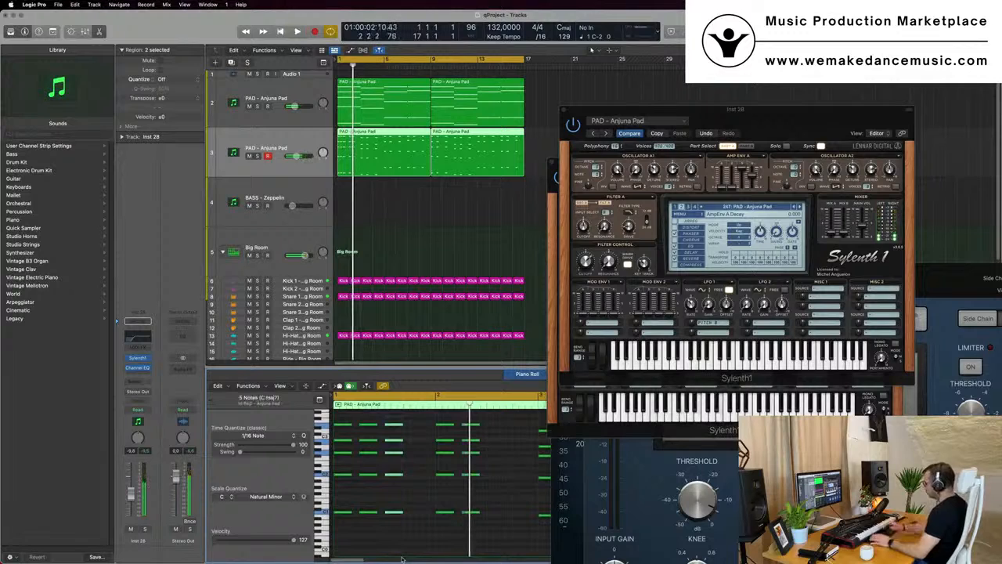
key("Delete")
key("space")
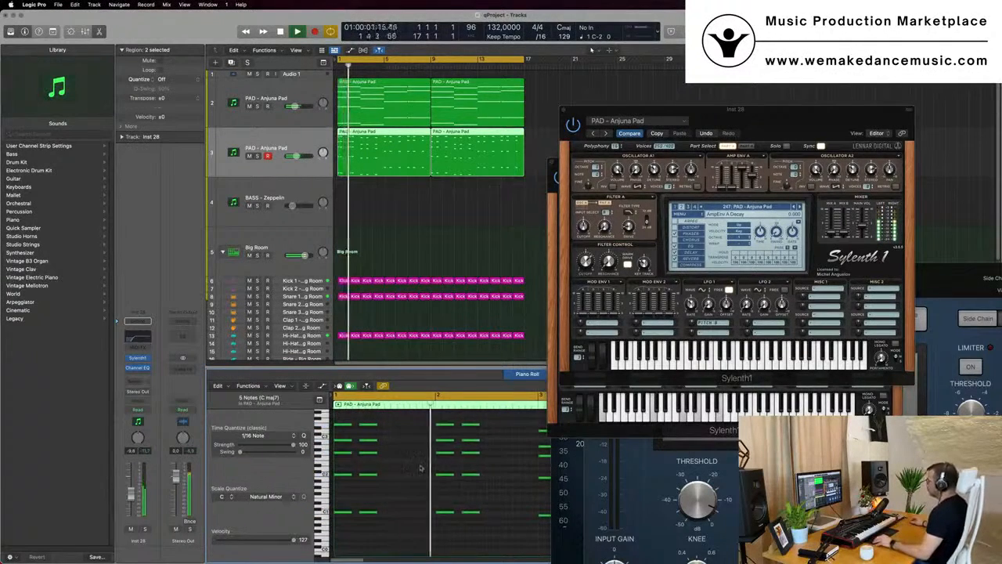
Review the shortened stab pattern across the pad region during playback
key("super+Left")
key("super+Left")
key("super+Left")
scroll(442, 471, "right", 1)
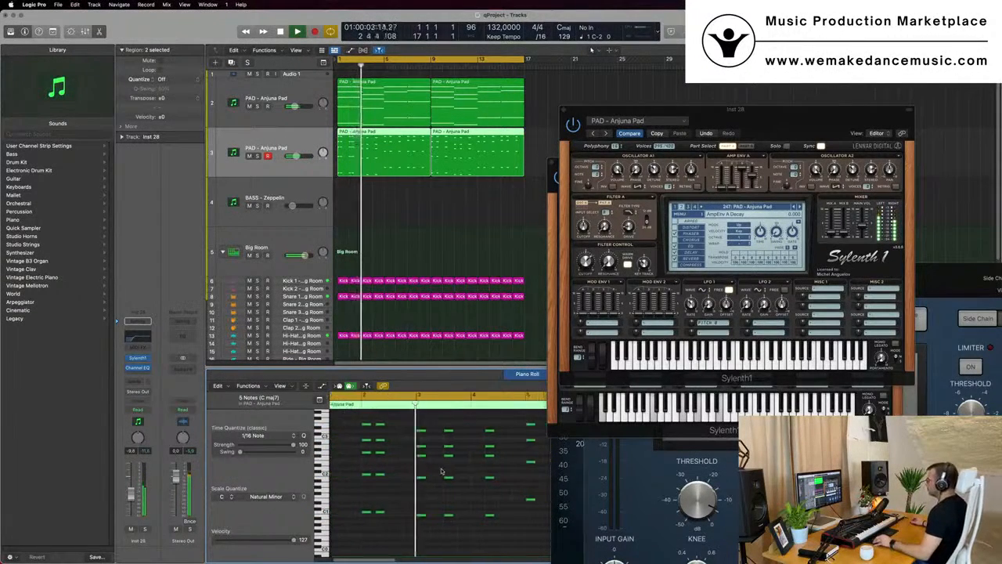
scroll(441, 471, "up", 2)
scroll(452, 473, "down", 3)
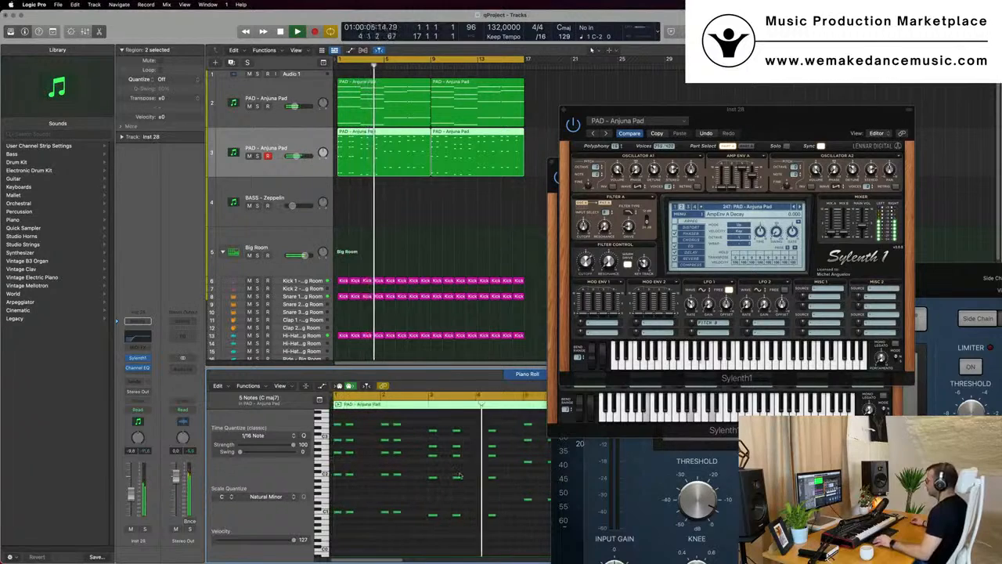
scroll(462, 450, "down", 2)
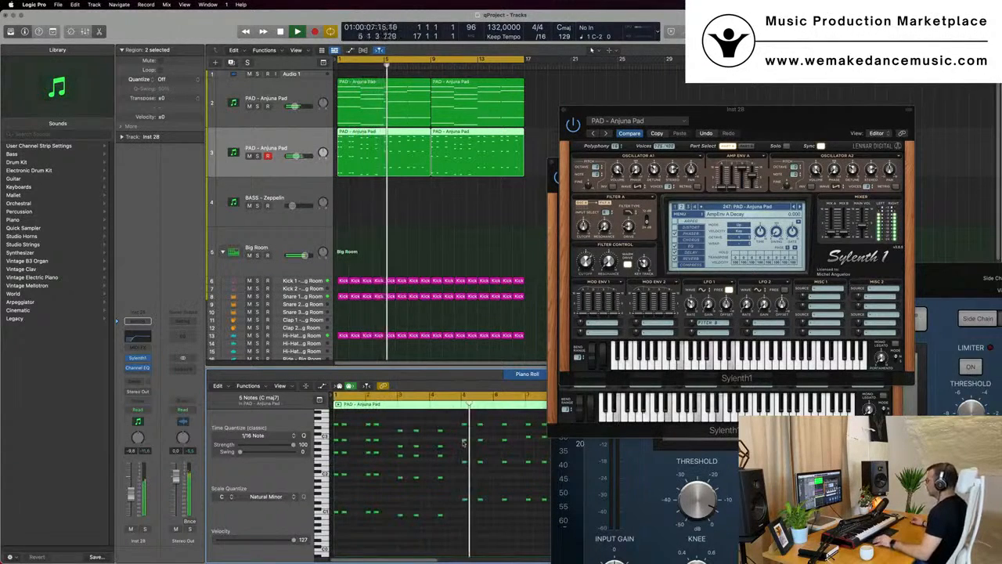
scroll(464, 444, "up", 1)
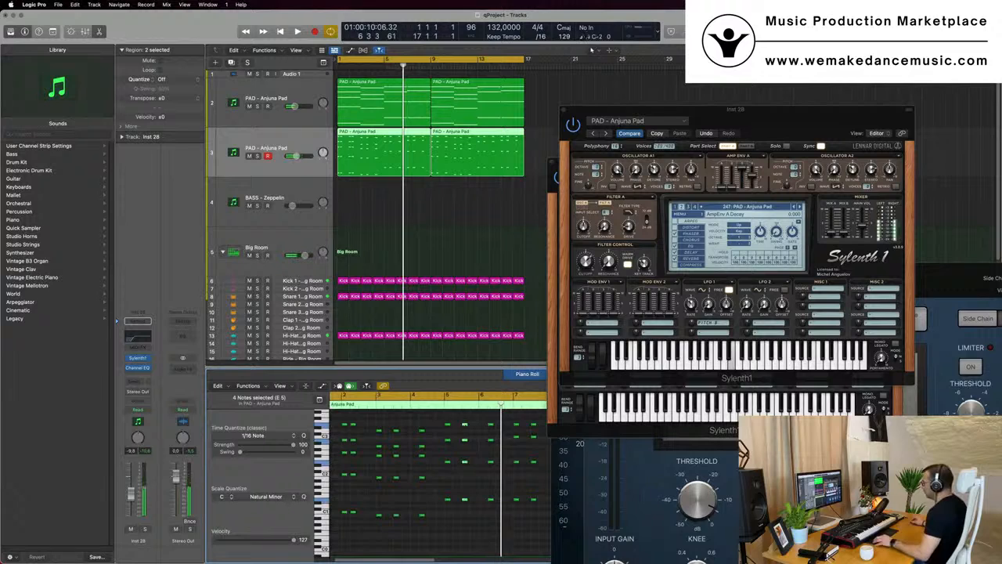
key("space")
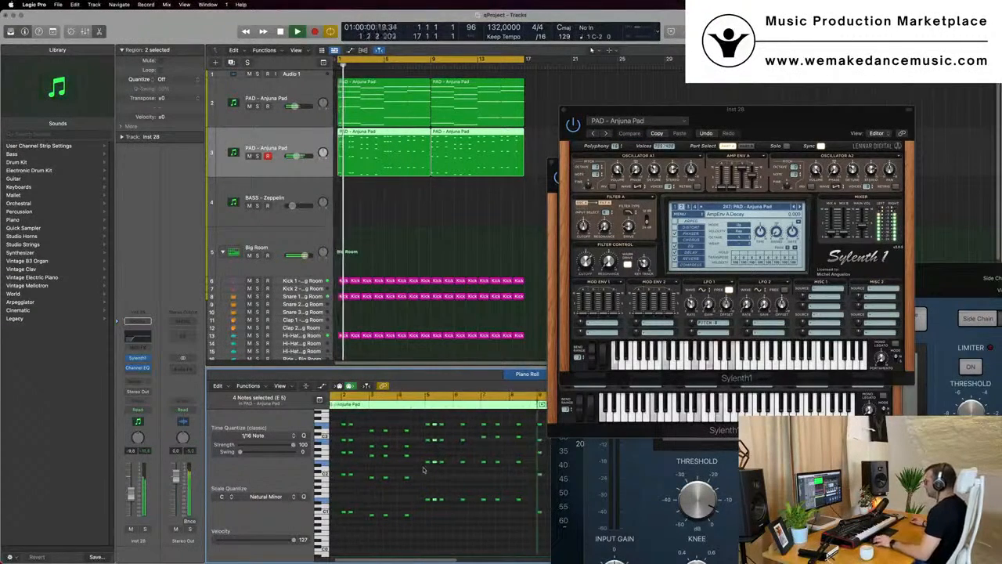
Select a four-note stab chord further along the region and delete it
scroll(426, 470, "down", 1)
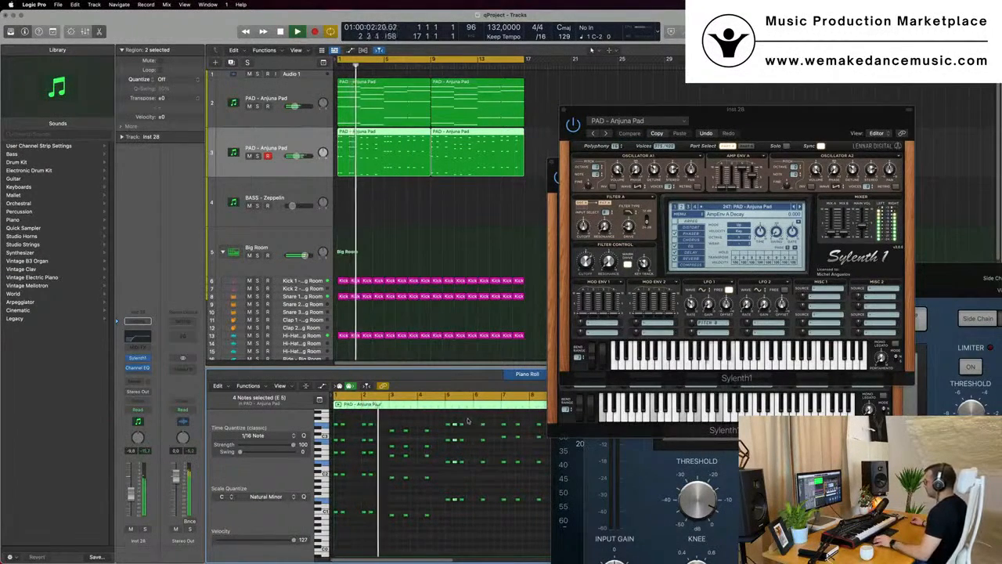
left_click_drag(468, 418, 465, 521)
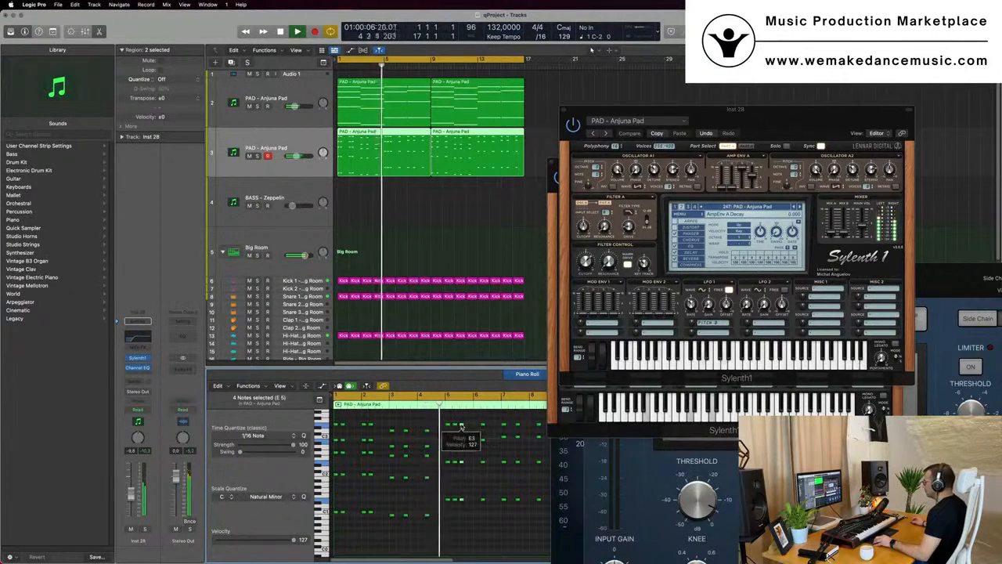
mouse_move(462, 427)
left_mouse_down()
mouse_move(478, 423)
mouse_move(441, 525)
left_mouse_up()
key("space")
key("space")
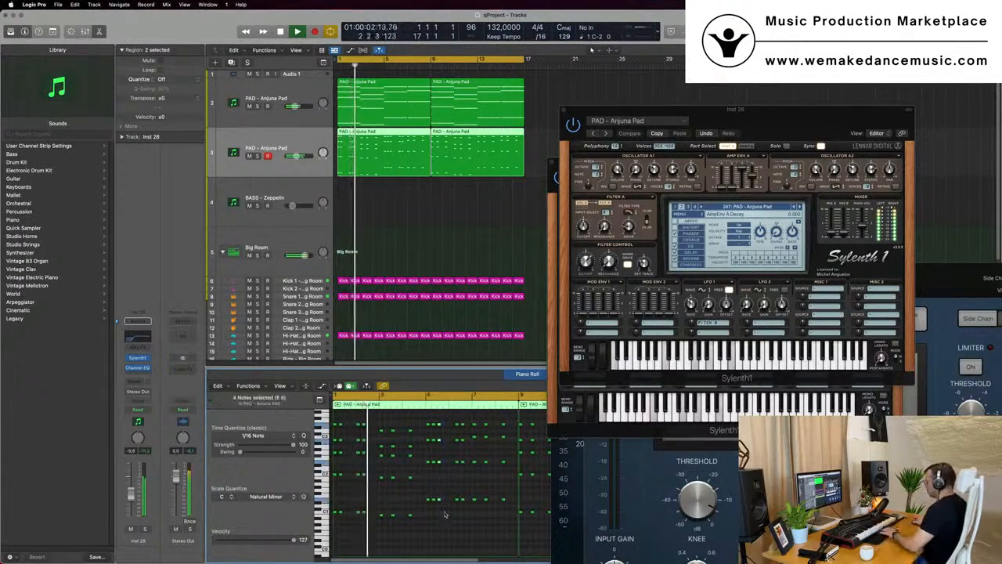
key("Delete")
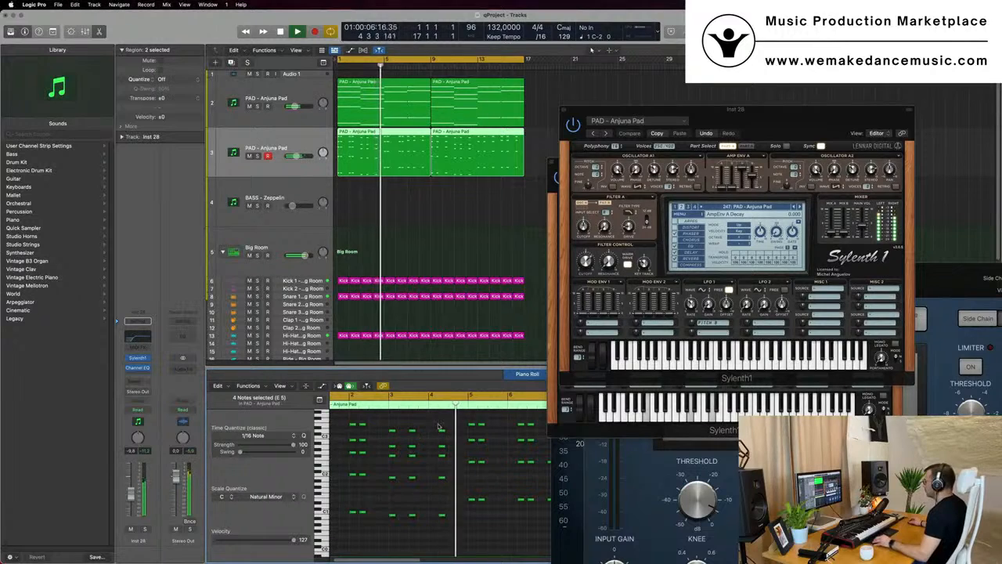
Select and audition stab chords in the following bars of the region
left_click_drag(436, 425, 452, 516)
key("super+Left")
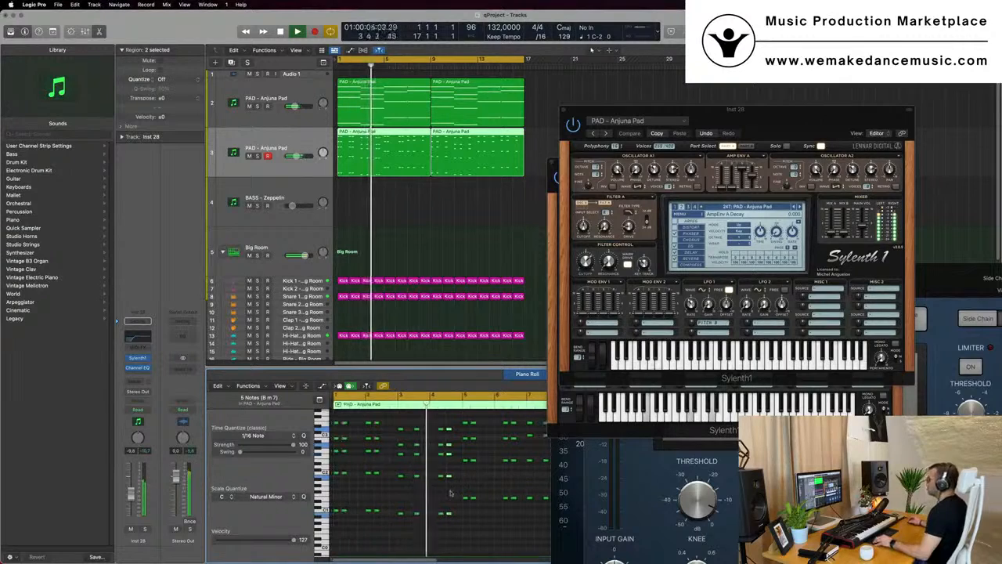
key("super+Left")
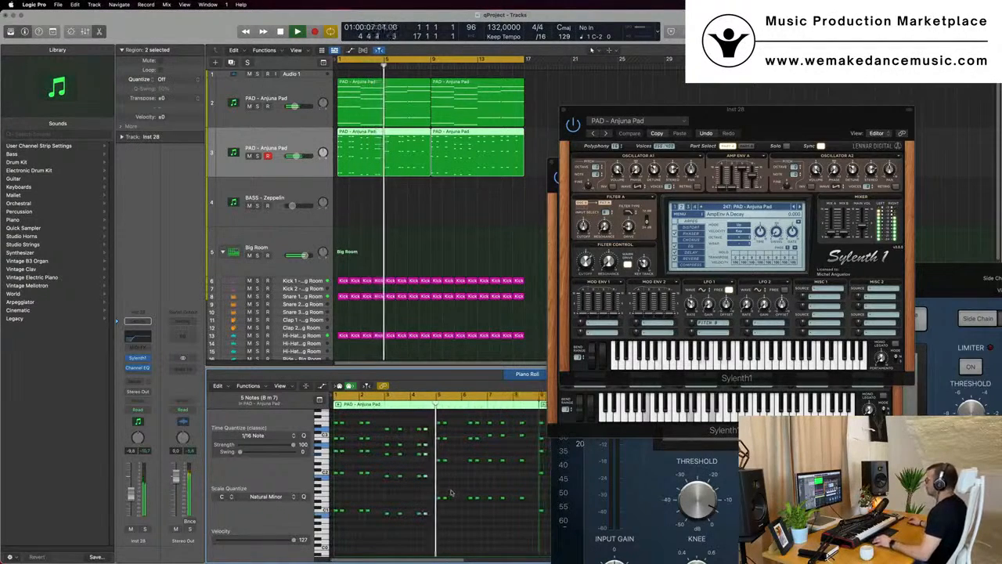
key("super+Left")
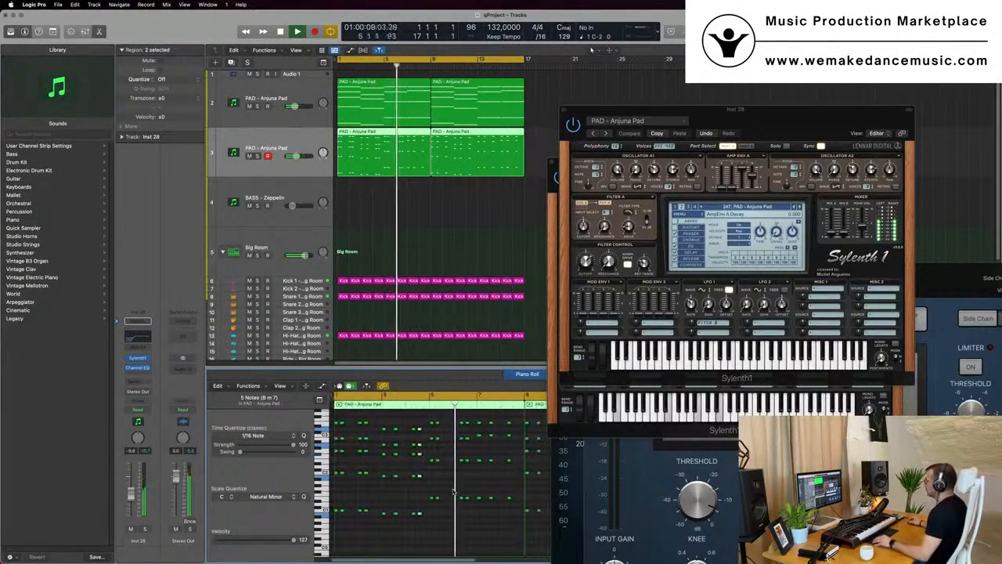
key("super+Right")
left_click_drag(441, 416, 445, 501)
left_click(441, 501)
key("space")
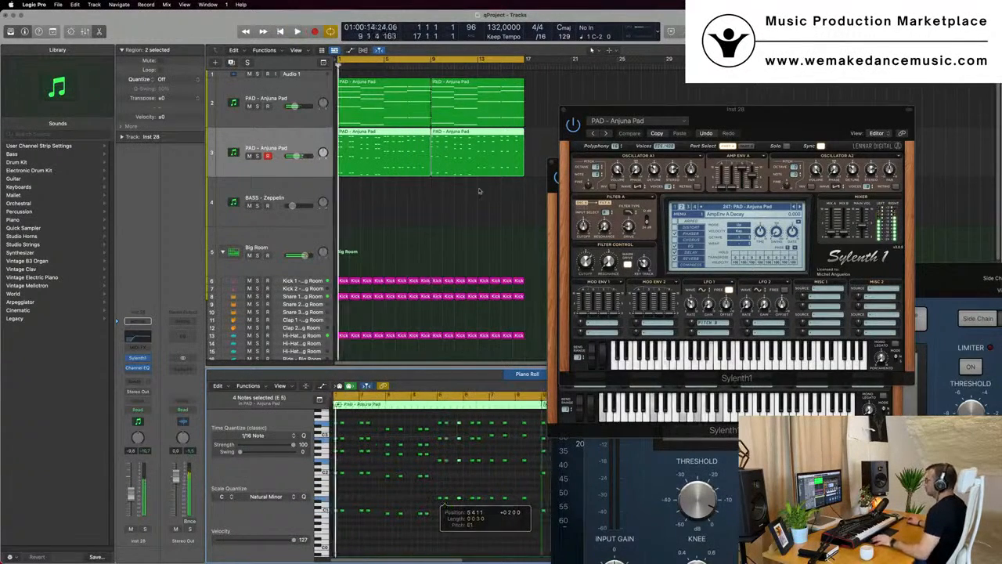
key("space")
key("super+Left")
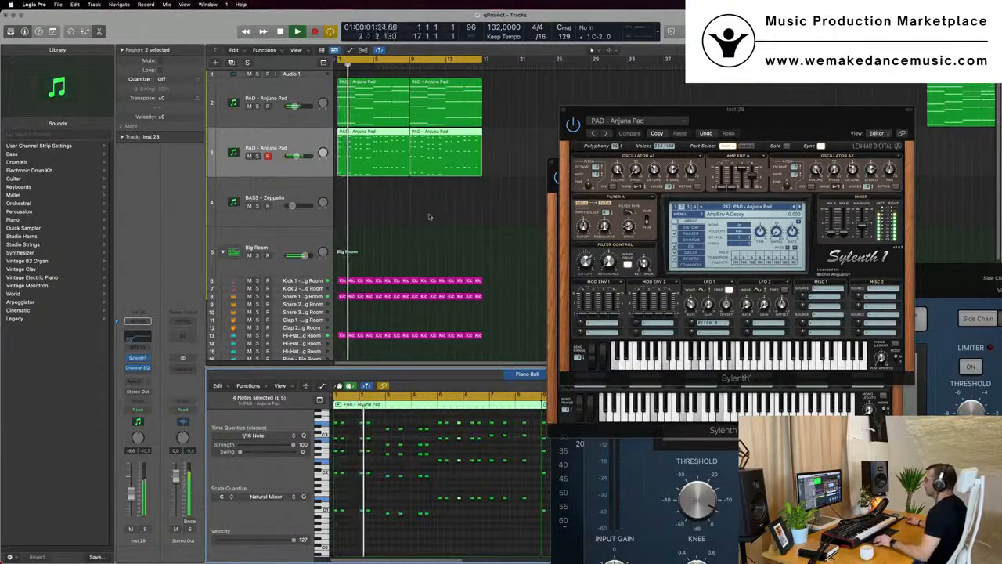
Open the duplicated track's second region in the piano roll and browse its notes
left_click(429, 217)
left_click(395, 161)
scroll(418, 482, "right", 3)
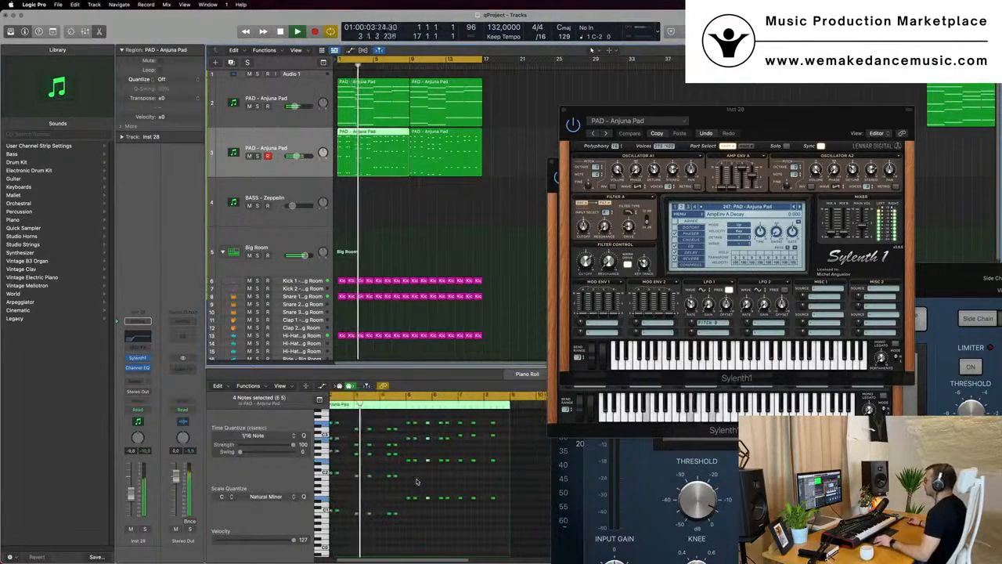
scroll(417, 482, "left", 1)
scroll(421, 480, "left", 2)
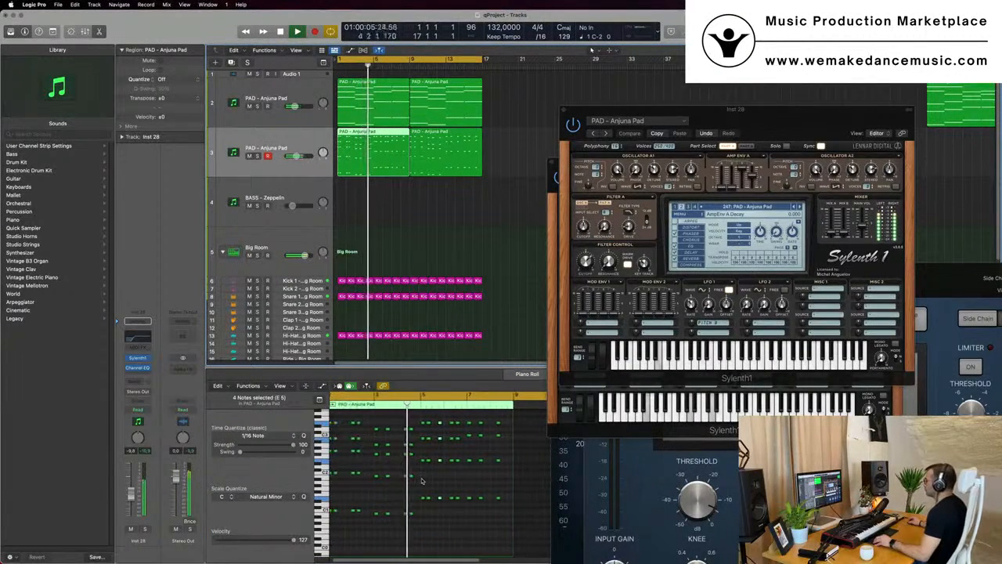
scroll(422, 480, "left", 3)
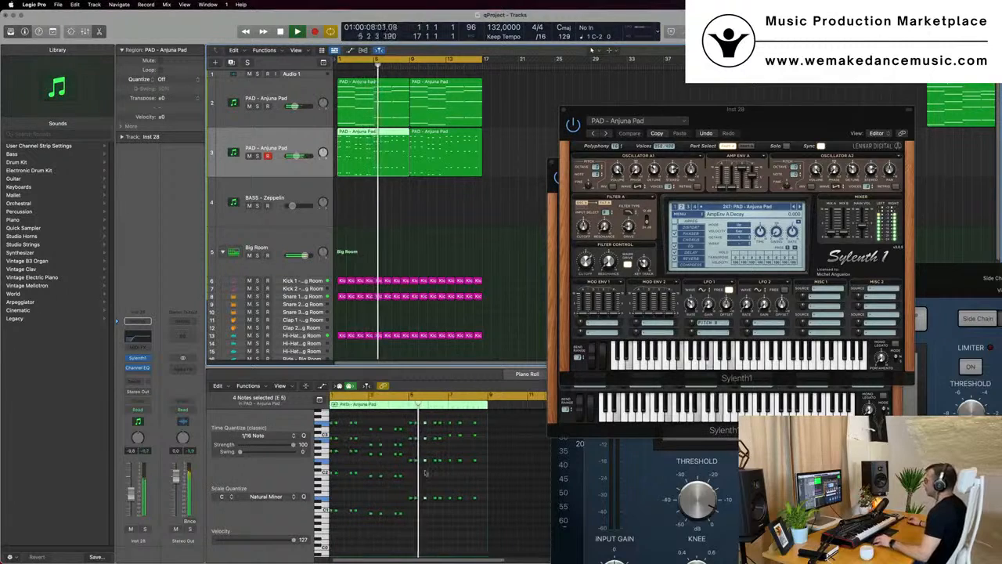
scroll(423, 473, "left", 1)
scroll(421, 472, "right", 5)
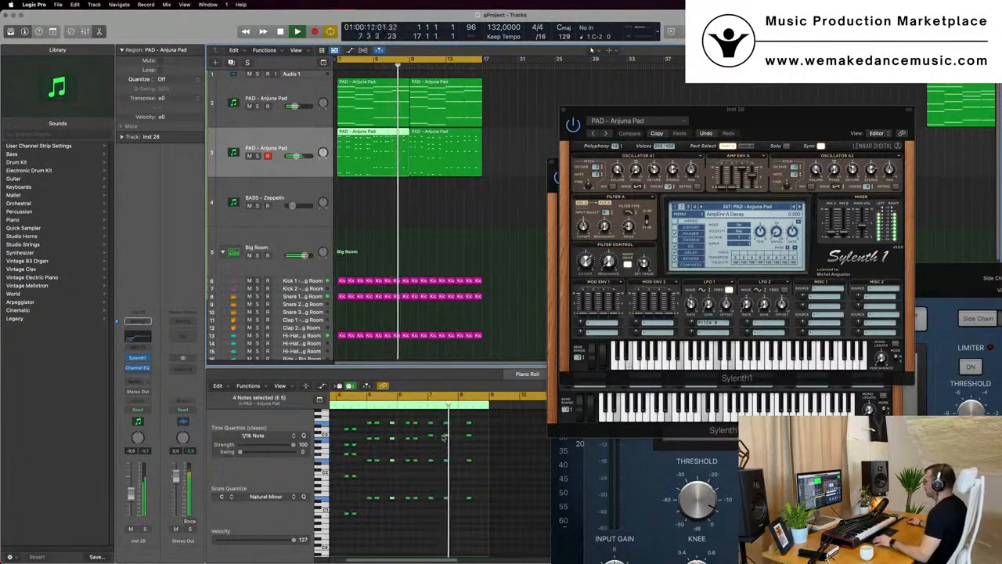
Shift two notes in the second region in pitch and timing
left_click(447, 501)
left_click_drag(447, 501, 448, 520)
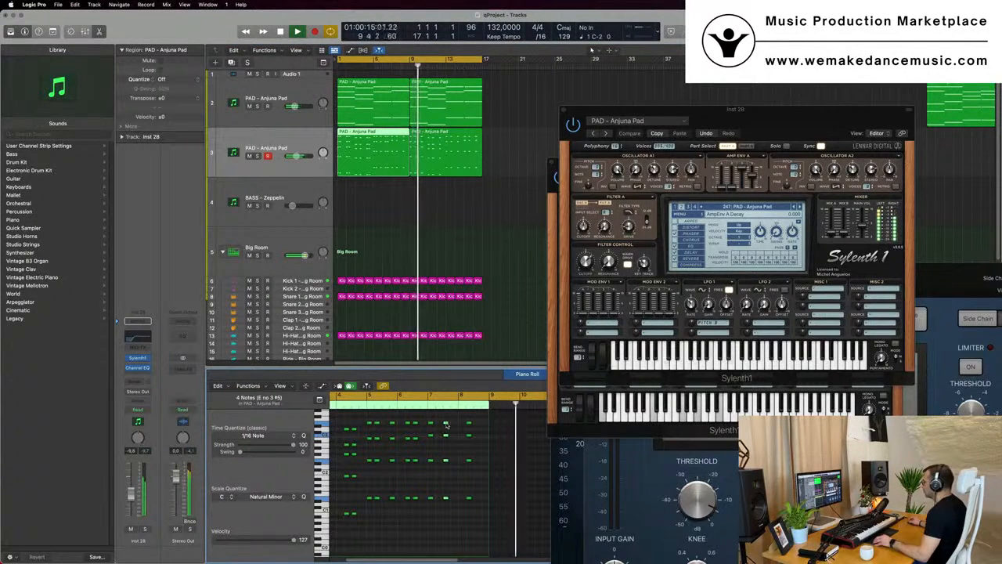
left_click_drag(445, 425, 460, 424)
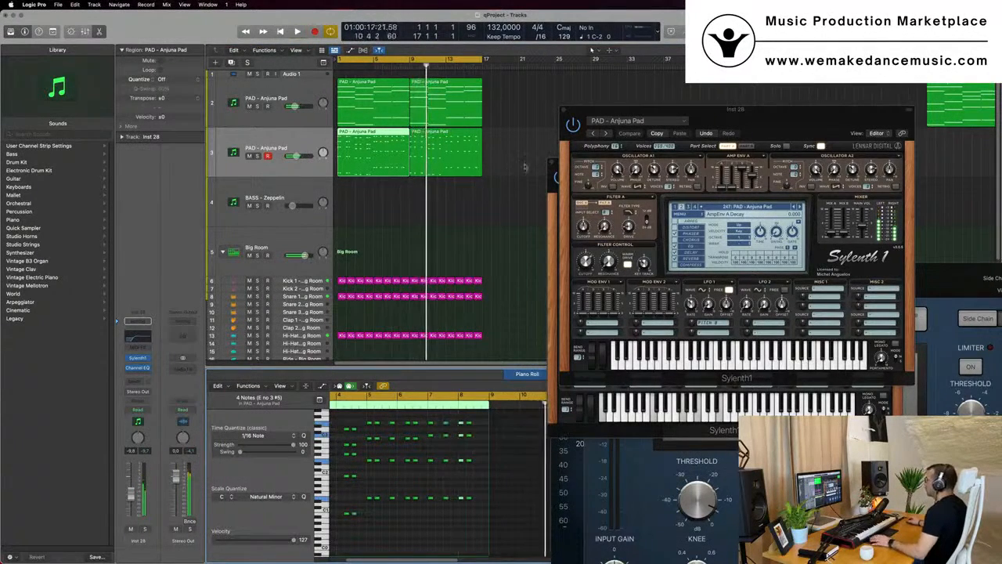
Delete the second region from the duplicated pad track
key("Return")
left_click_drag(525, 167, 469, 158)
key("Delete")
key("Return")
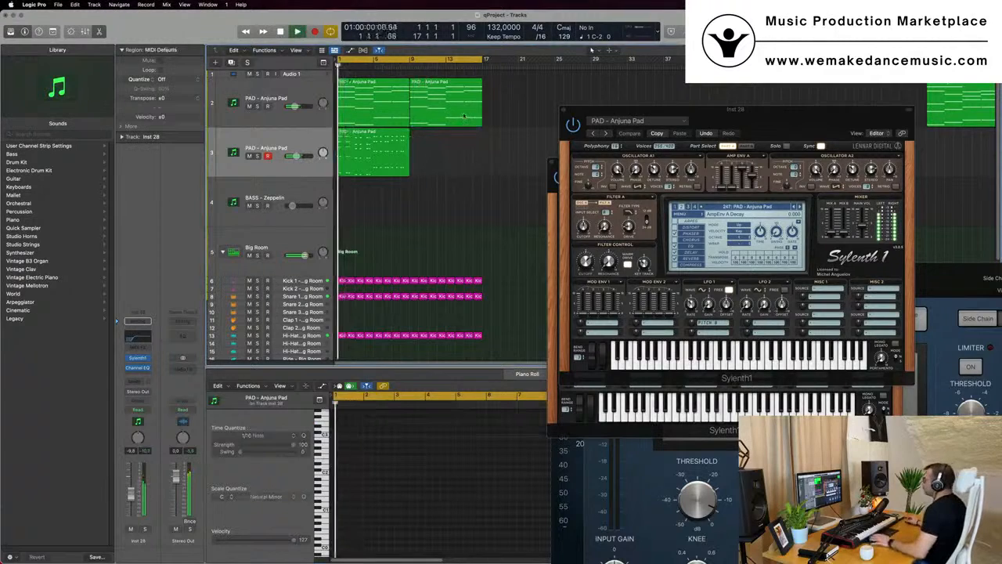
Set the cycle range to the first eight bars and mute the original pad track
left_click_drag(480, 60, 408, 75)
left_click(249, 106)
key("Return")
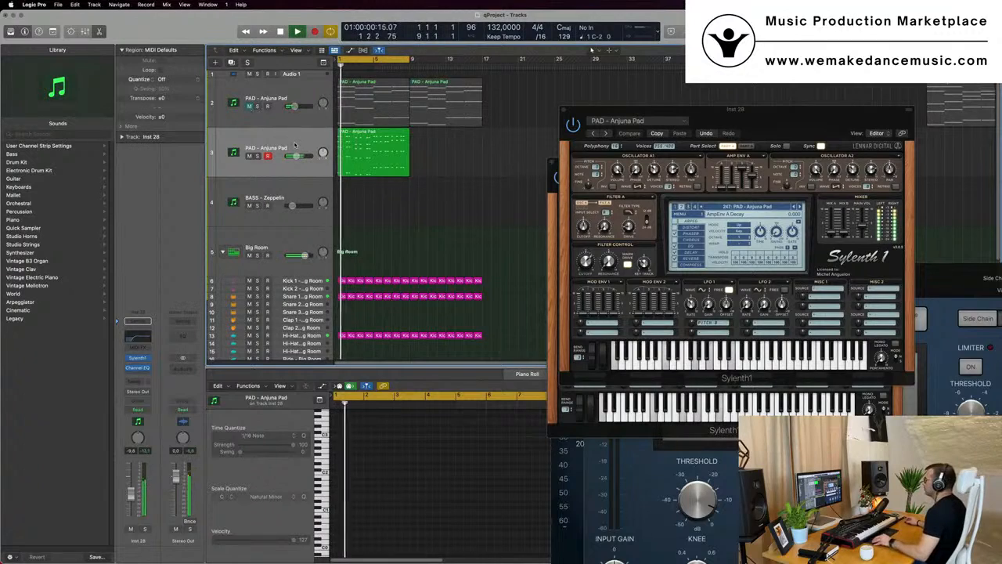
Select the remaining pad region and move the Sylenth1 window further left
left_click(383, 156)
key("super+Left")
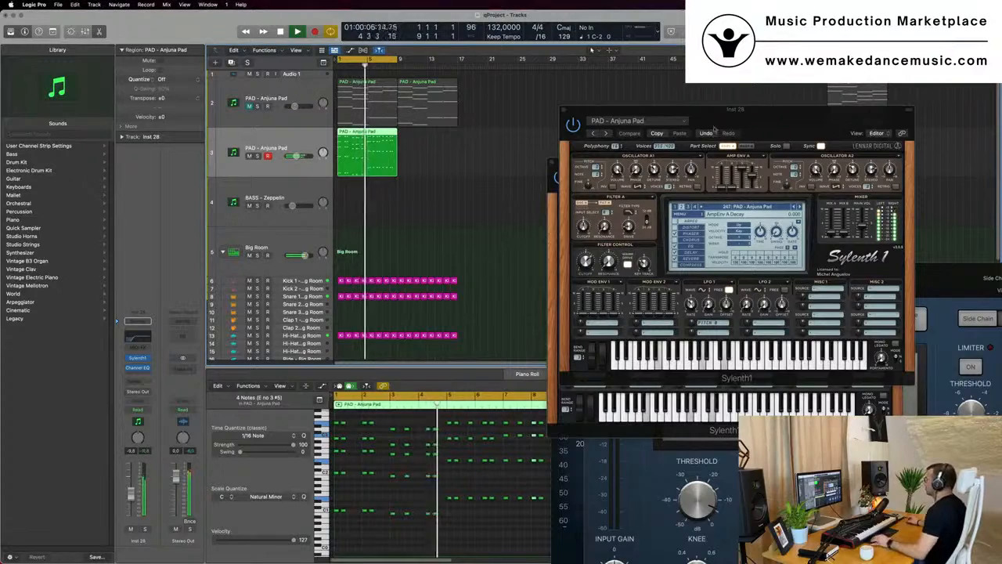
mouse_move(750, 122)
left_mouse_down()
mouse_move(687, 143)
mouse_move(743, 125)
left_mouse_up()
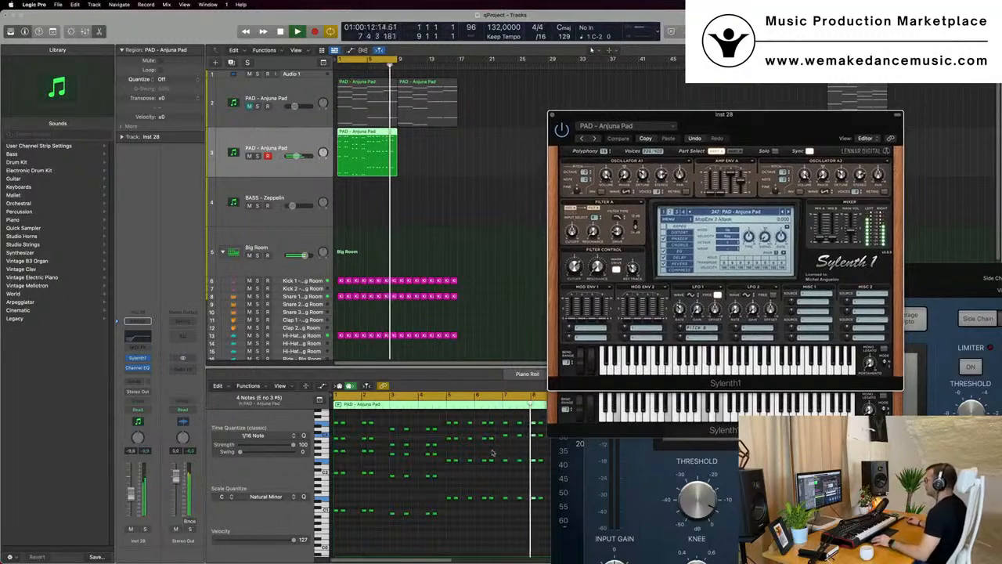
scroll(506, 452, "down", 1)
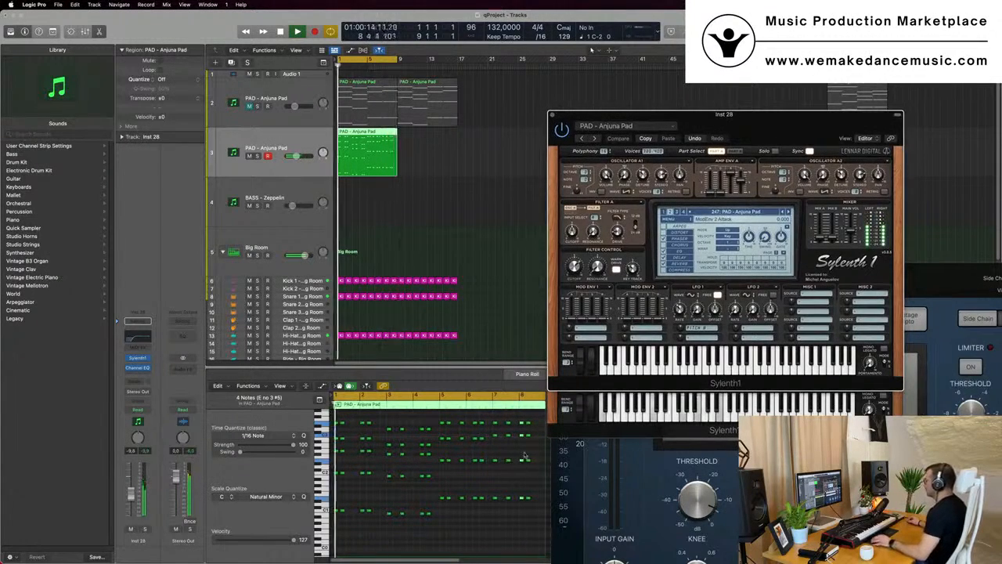
left_click(523, 423)
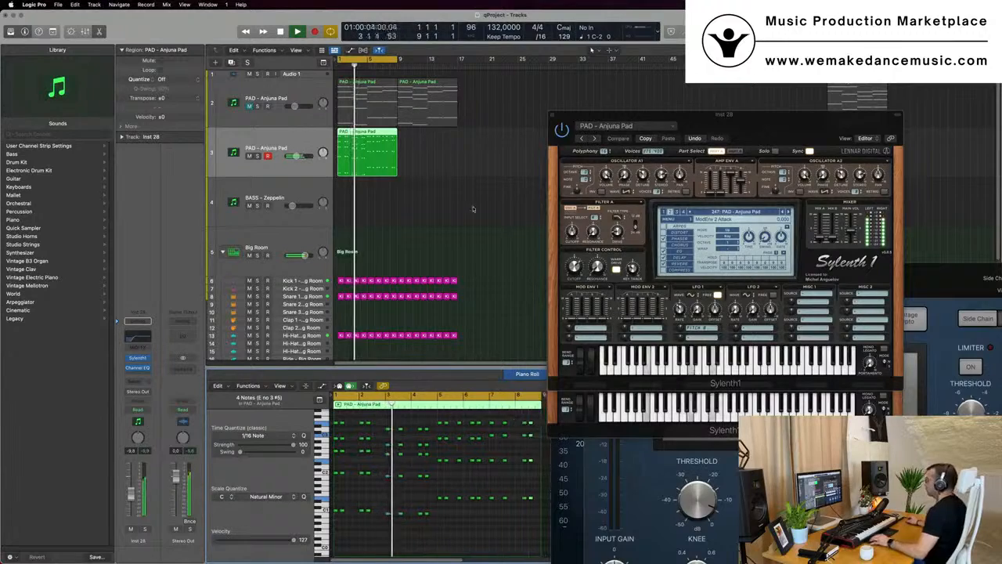
left_click(360, 167)
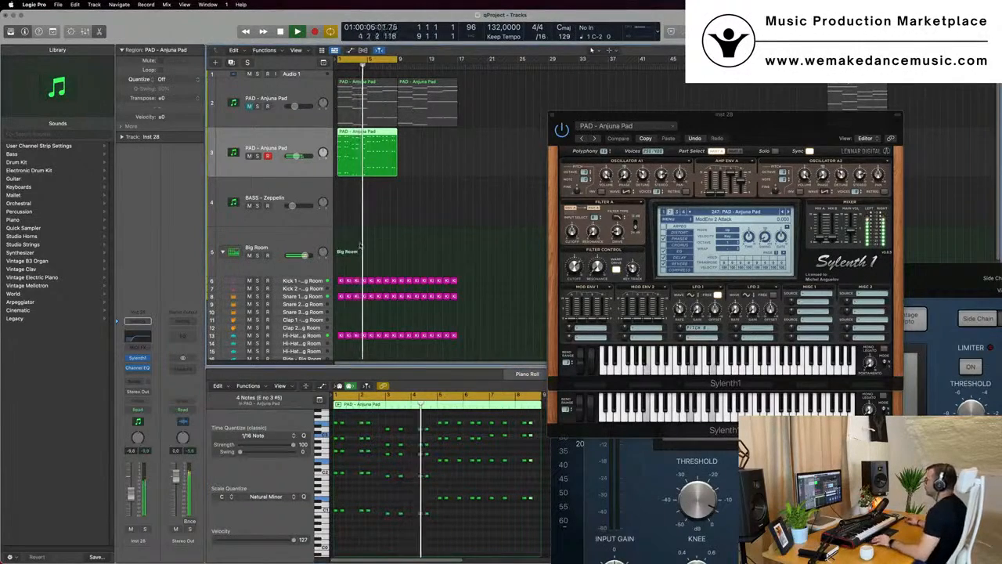
key("super+Left")
left_click_drag(769, 116, 635, 102)
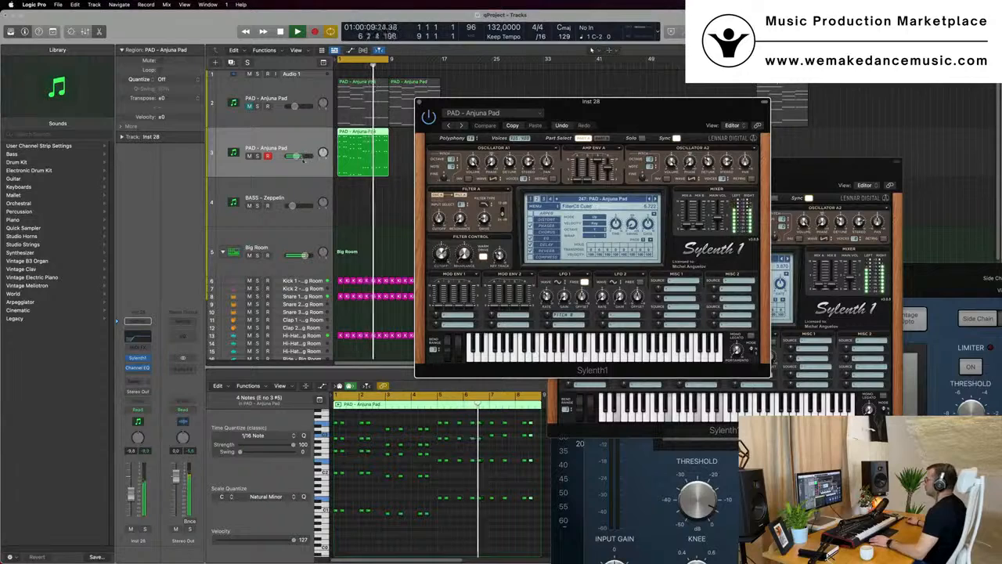
Audition the stab part, briefly soloing the duplicated pad track and moving the Sylenth1 window aside
left_click(257, 155)
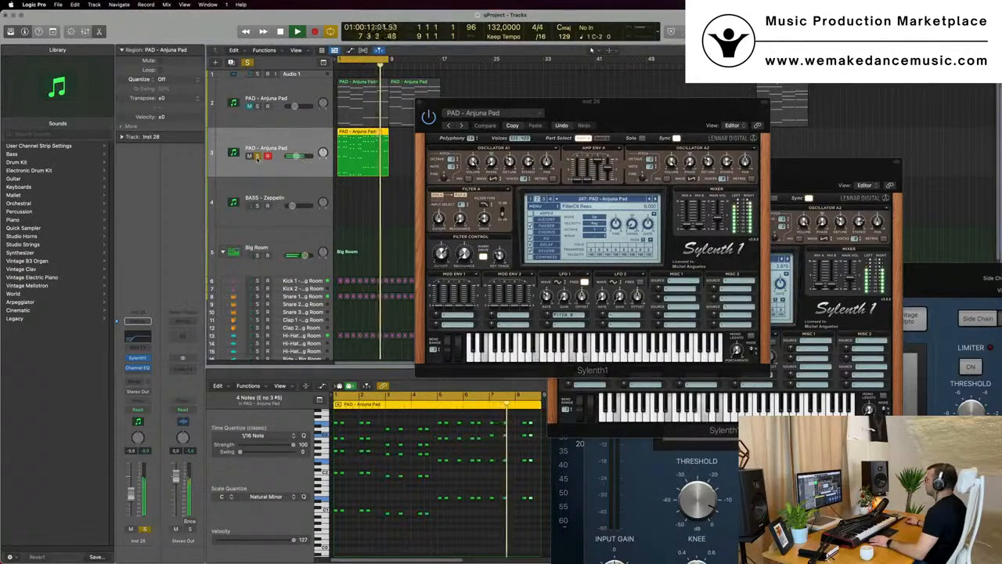
left_click(257, 155)
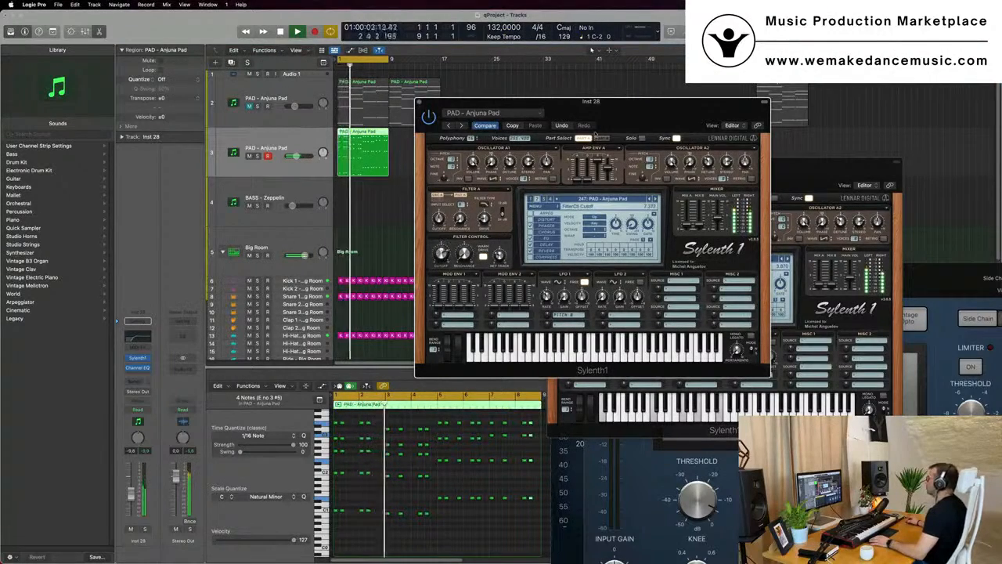
left_click_drag(615, 102, 846, 73)
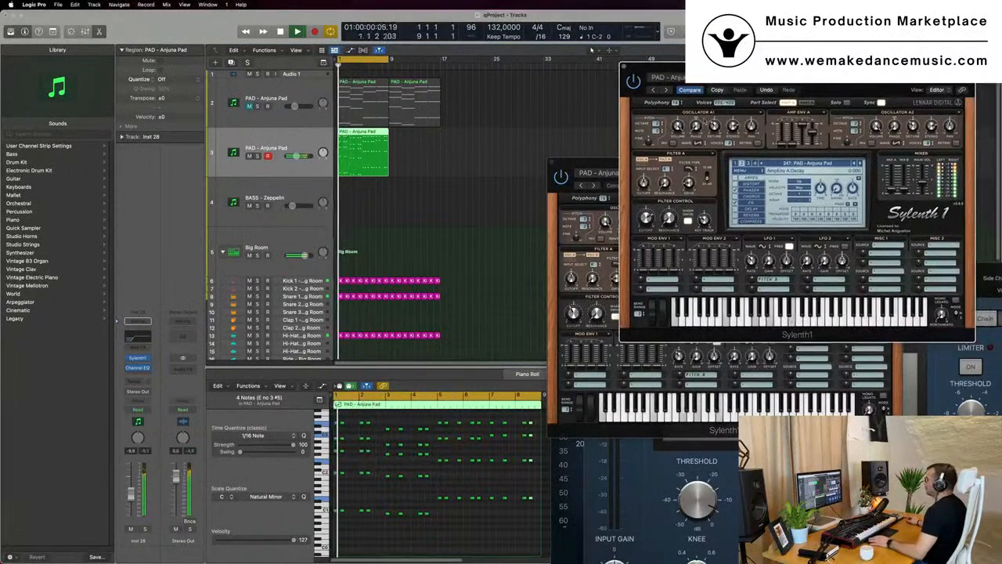
key("space")
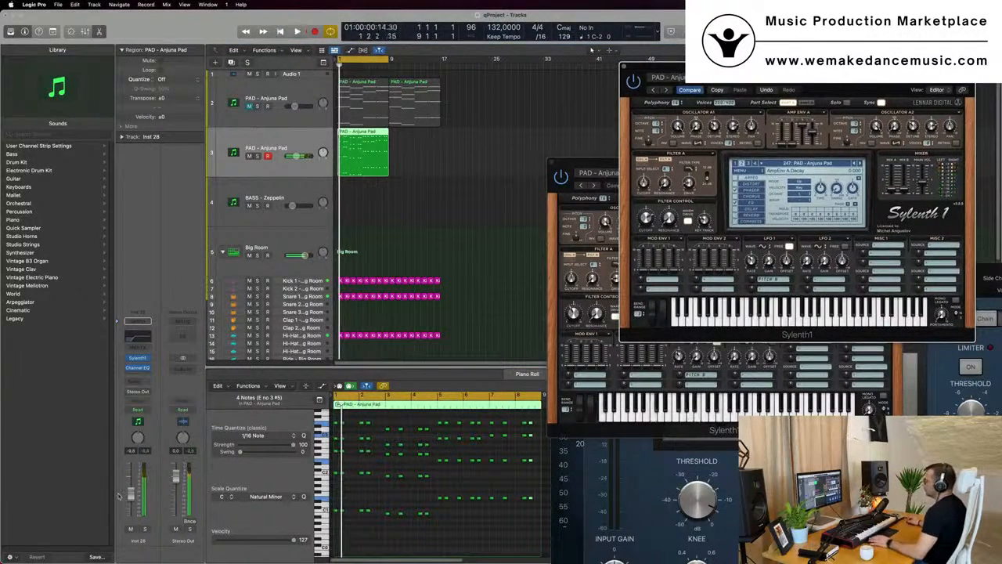
key("space")
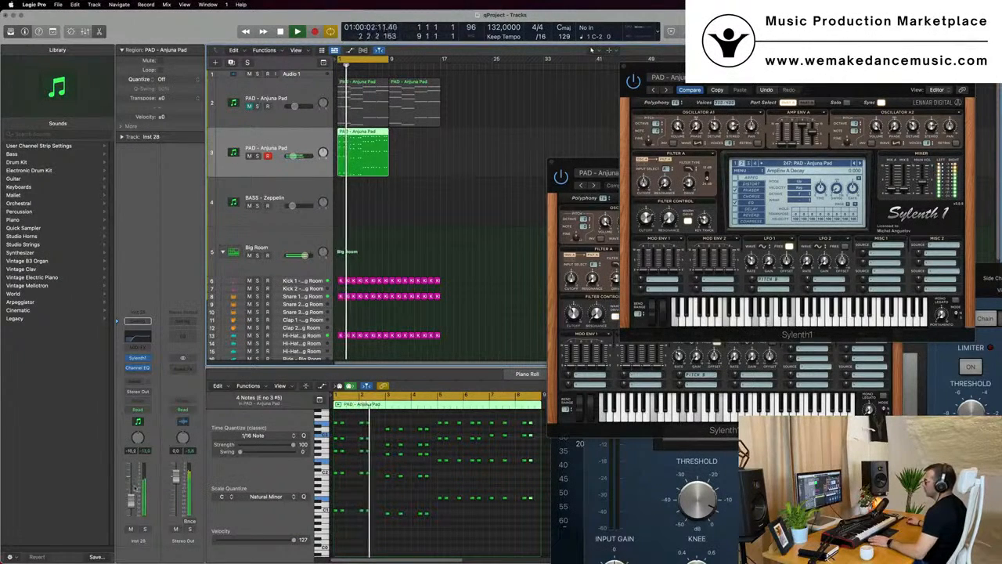
key("space")
Add a send from the duplicated pad track to Bus 5
left_click(135, 378)
mouse_move(139, 396)
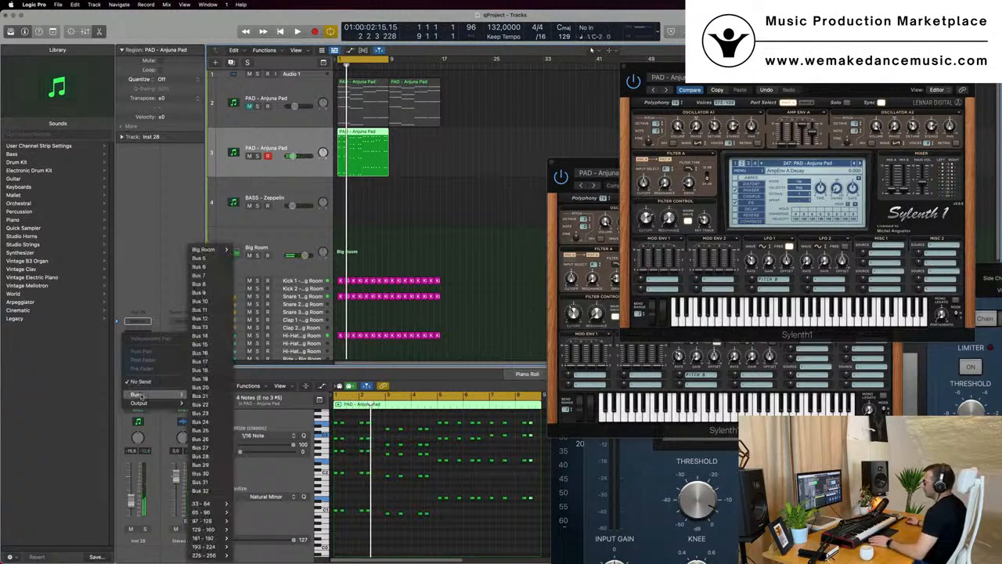
left_click(216, 258)
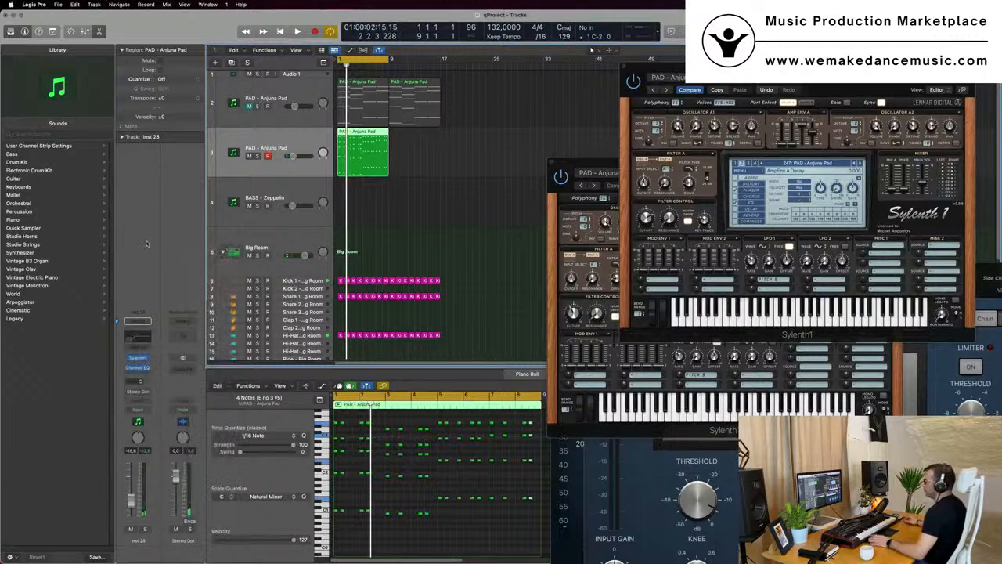
Insert a stereo SilverVerb on the Aux 5 return channel
left_click(186, 366)
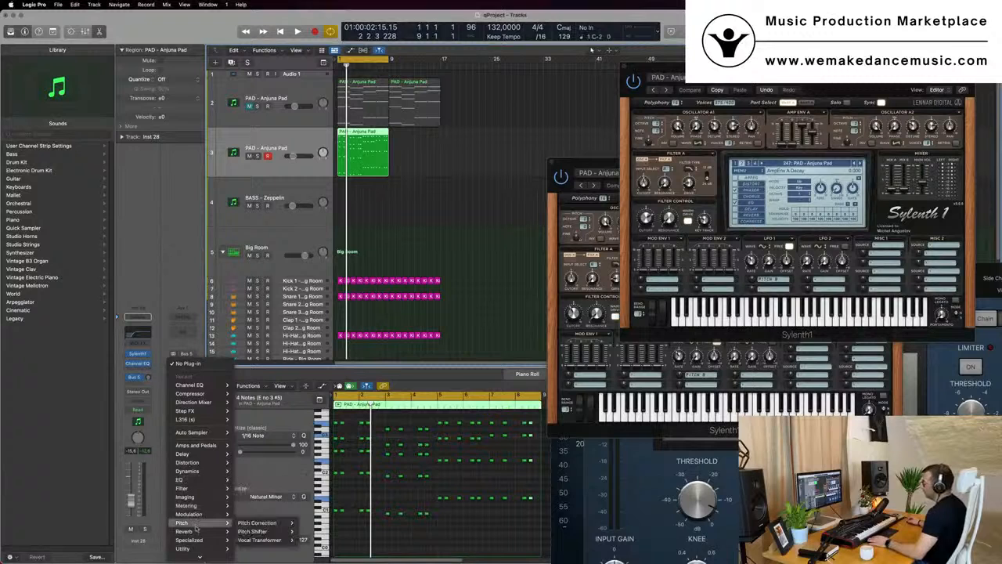
mouse_move(196, 531)
mouse_move(267, 547)
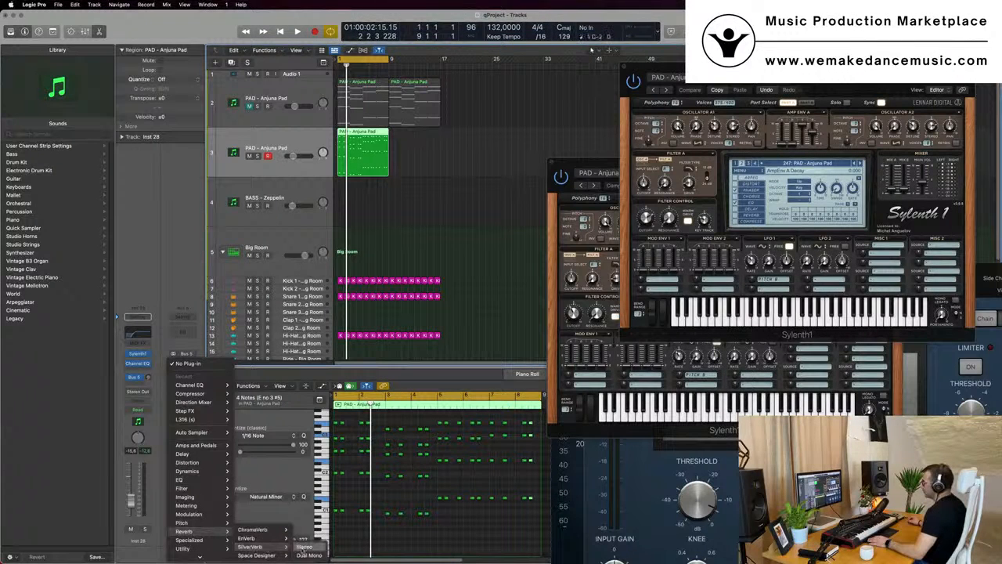
left_click(303, 547)
Load the grandiose preset in SilverVerb, audition it, and close the plug-in window
left_click(395, 122)
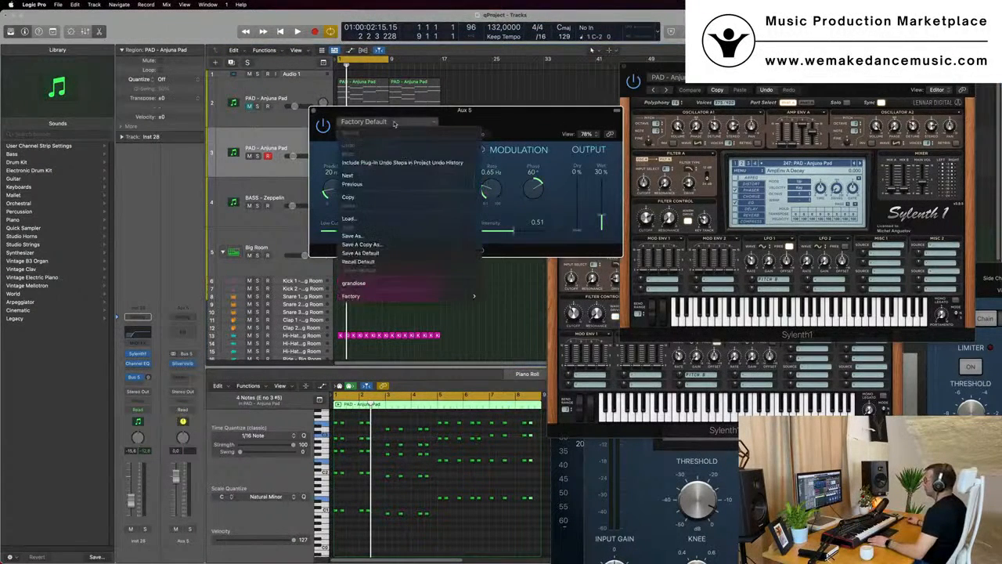
left_click(400, 286)
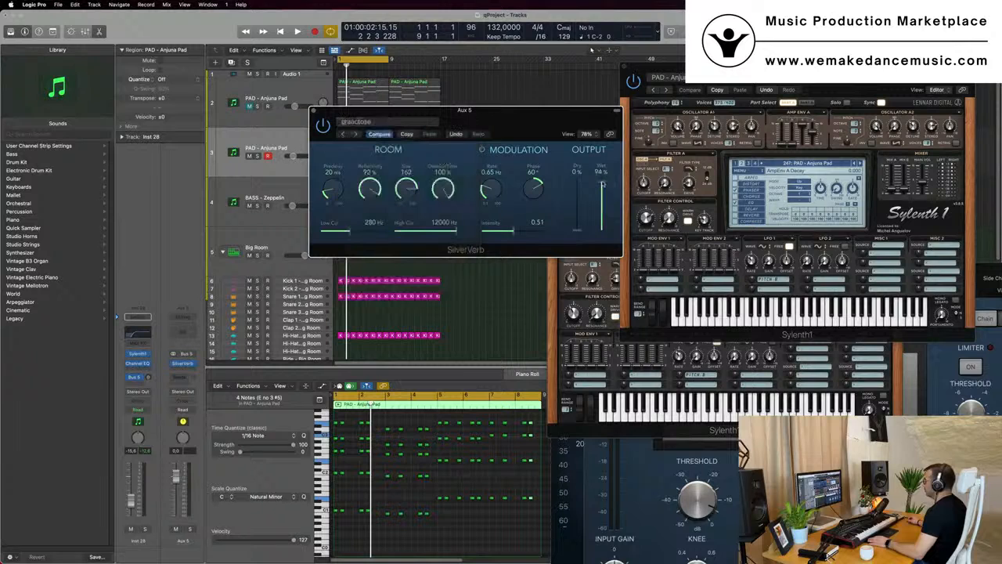
key("space")
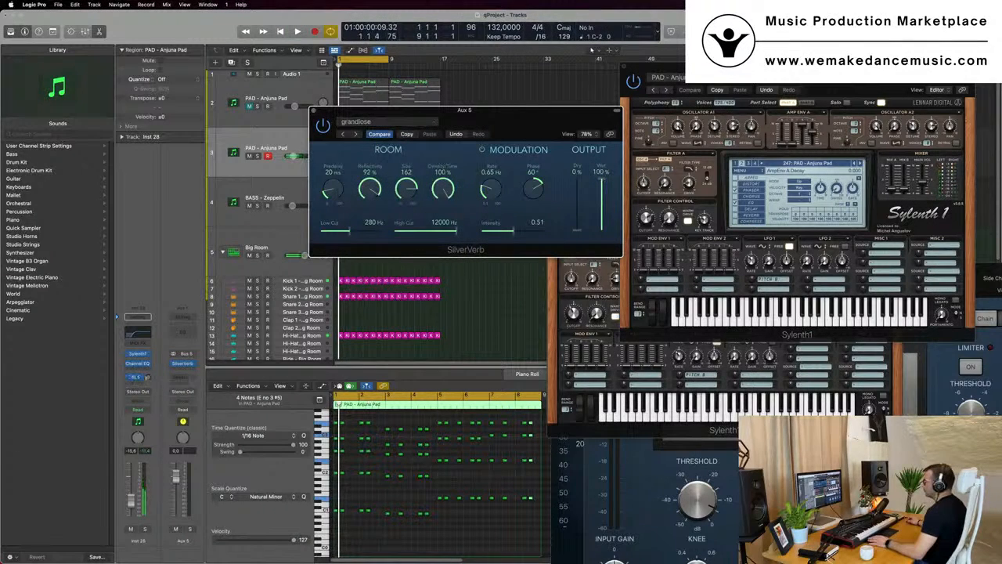
key("space")
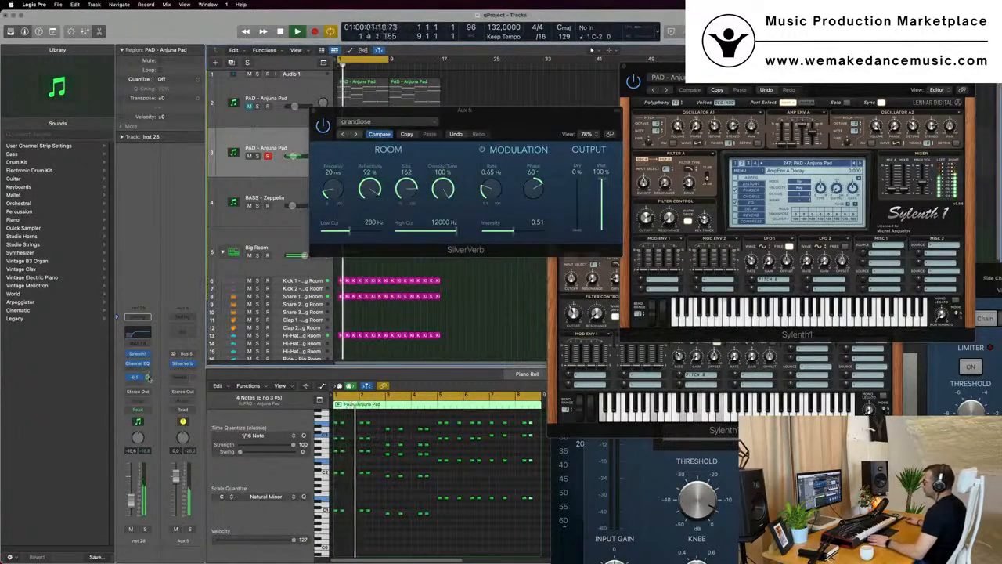
left_click_drag(313, 109, 543, 155)
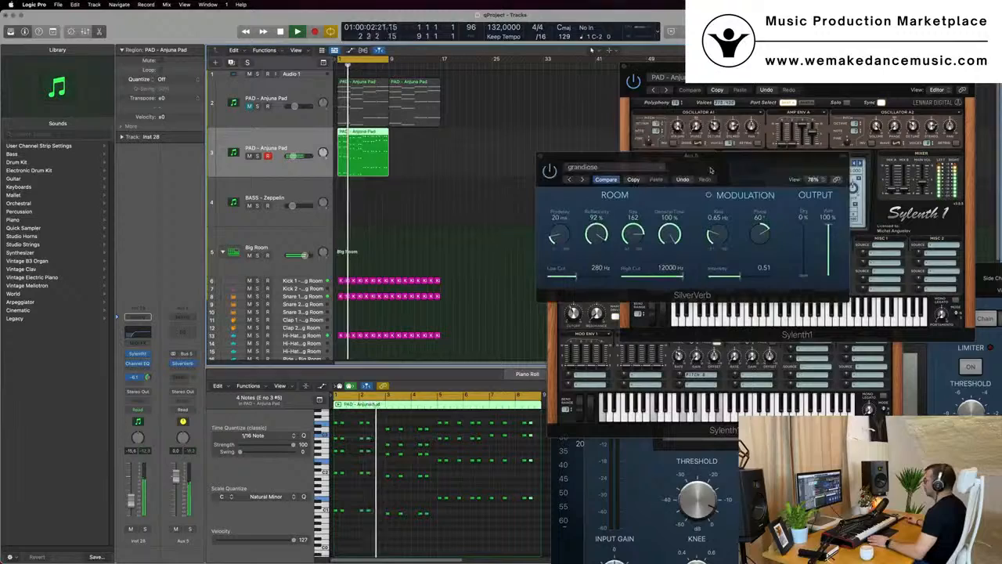
left_click(542, 157)
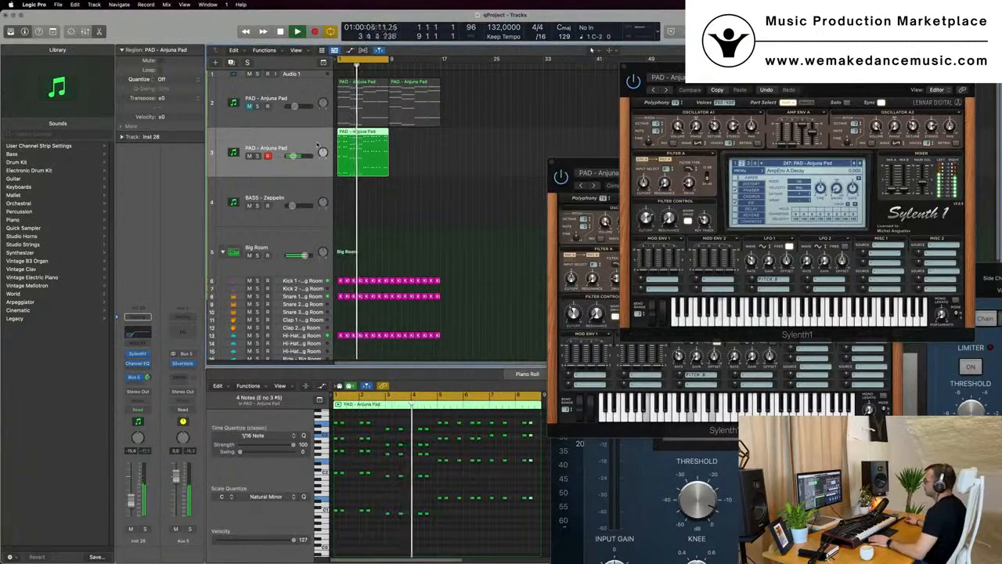
Insert a stereo Compressor on Aux 5 after the SilverVerb
key("super+Left")
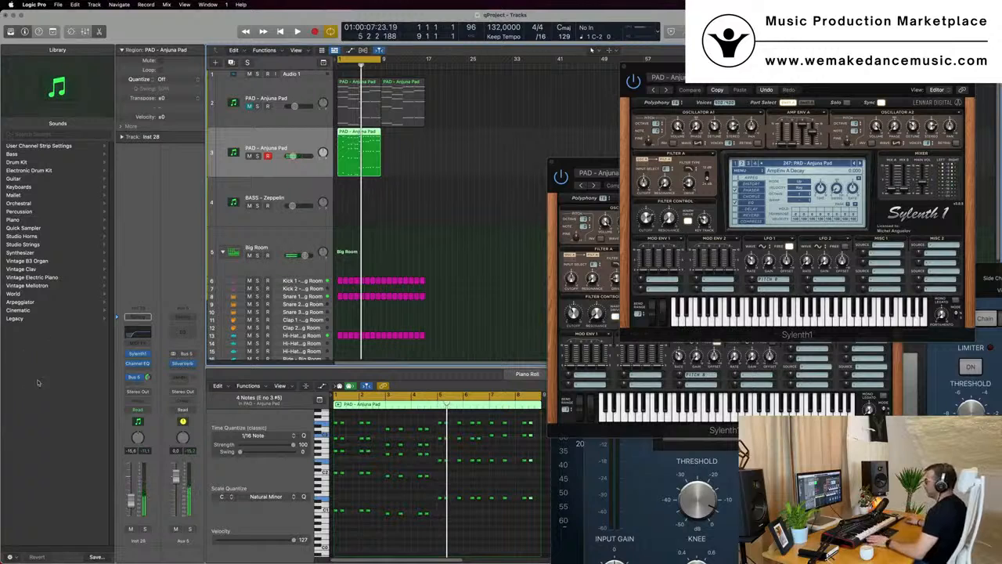
left_click(182, 372)
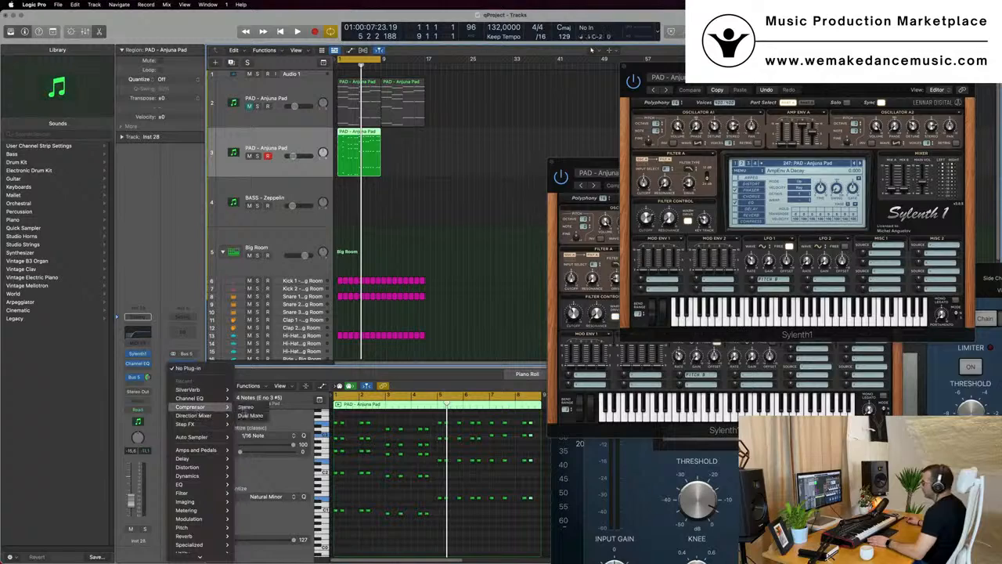
left_click(246, 407)
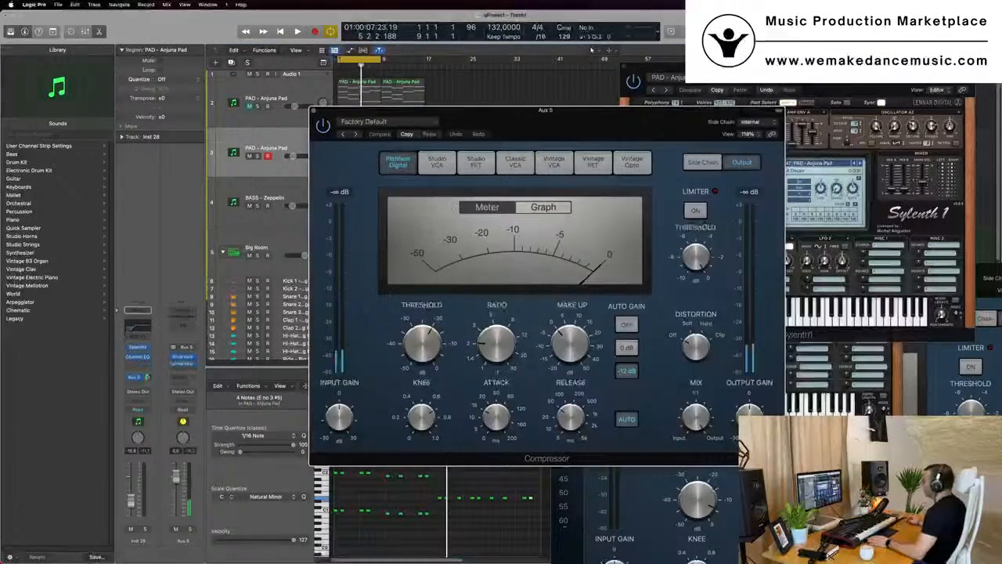
left_click(736, 134)
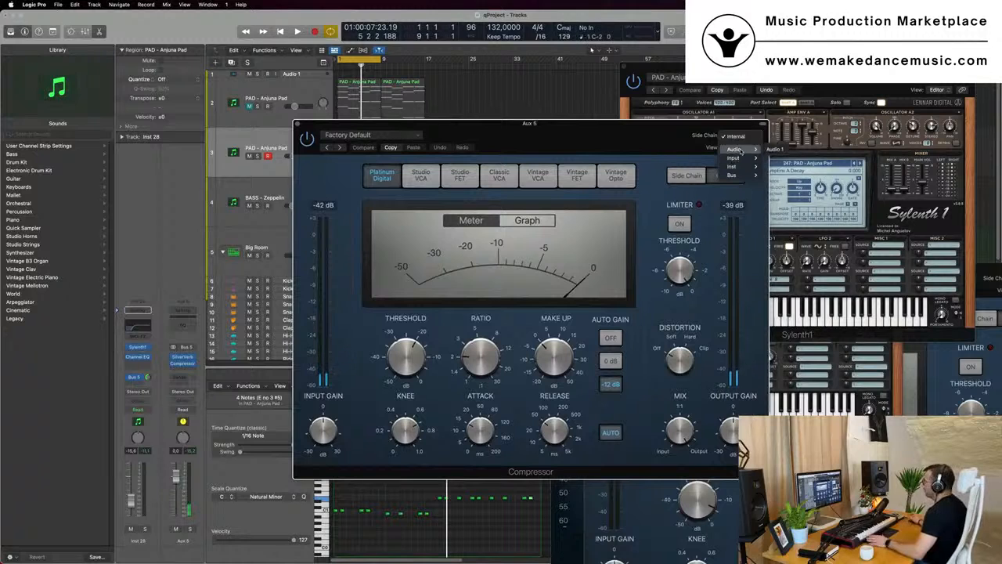
mouse_move(740, 159)
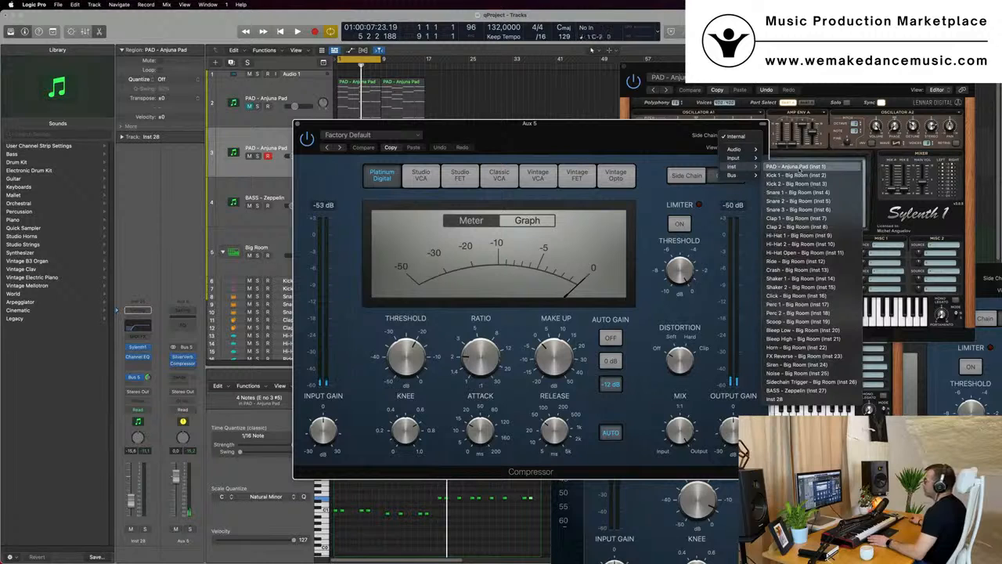
left_click(627, 145)
left_click_drag(627, 146, 818, 143)
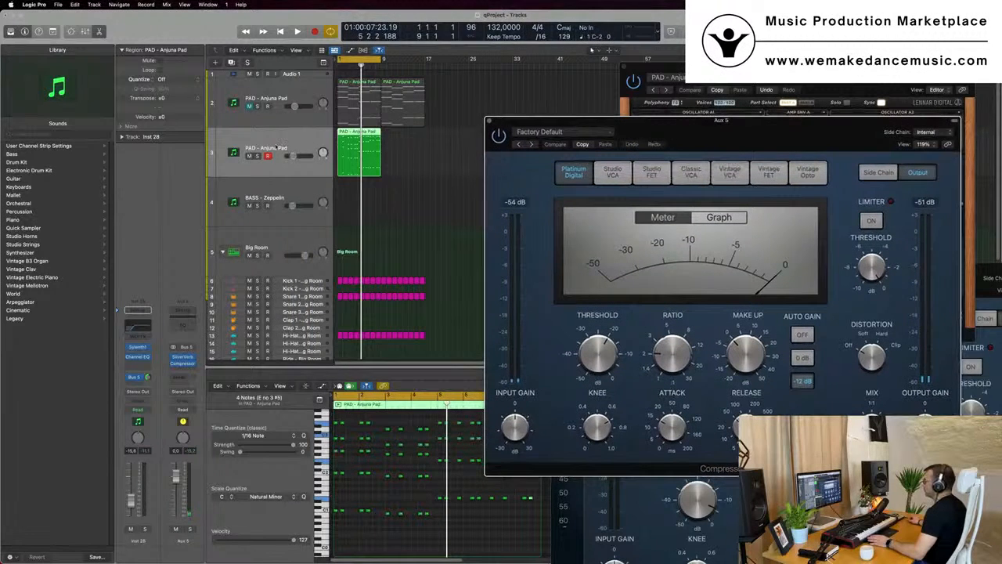
Rename the duplicated pad track to STABS
left_click(275, 150)
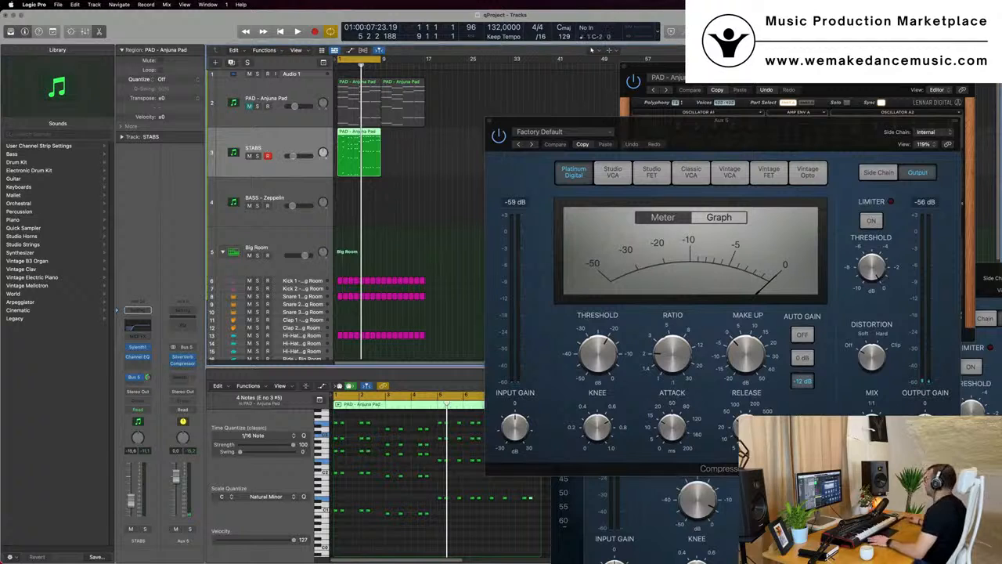
left_click_drag(924, 135, 757, 147)
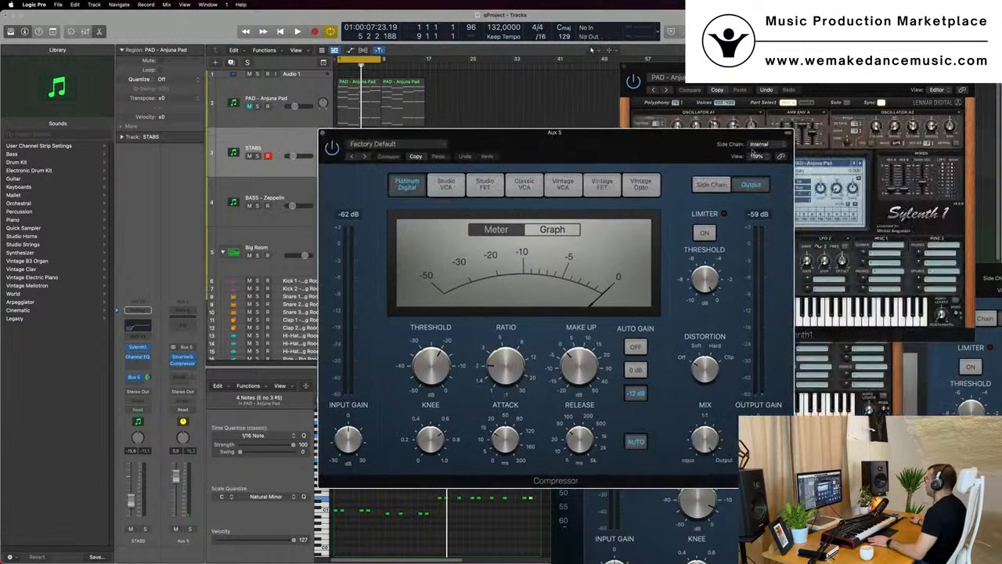
Set the compressor's side chain source to STABS (Inst 28) and play back the section
left_click(767, 144)
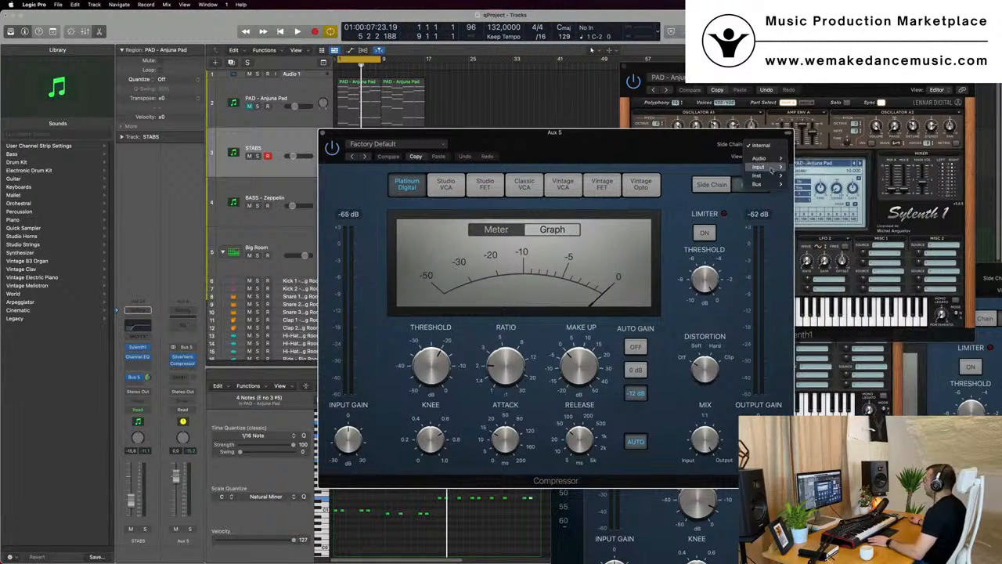
mouse_move(771, 176)
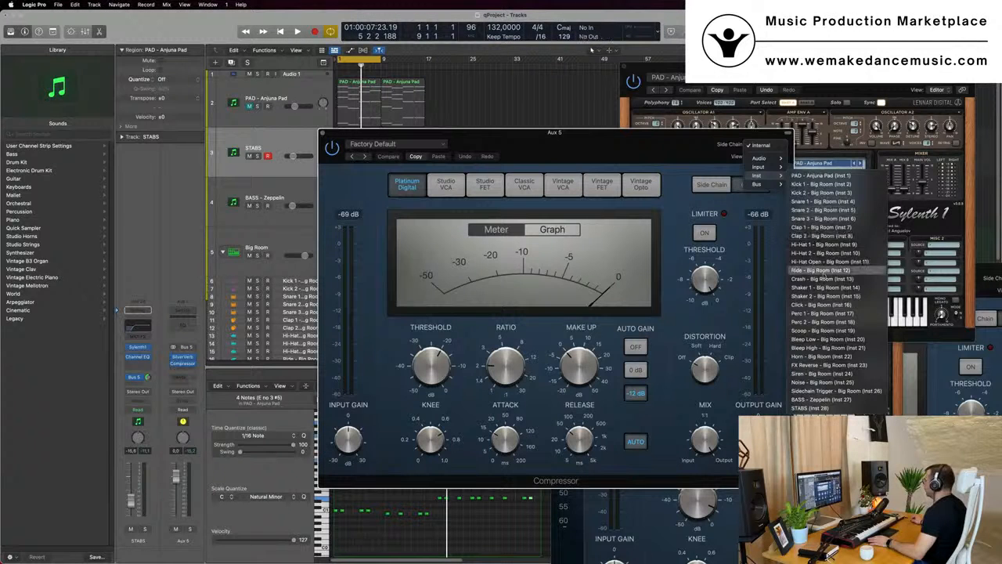
left_click(813, 408)
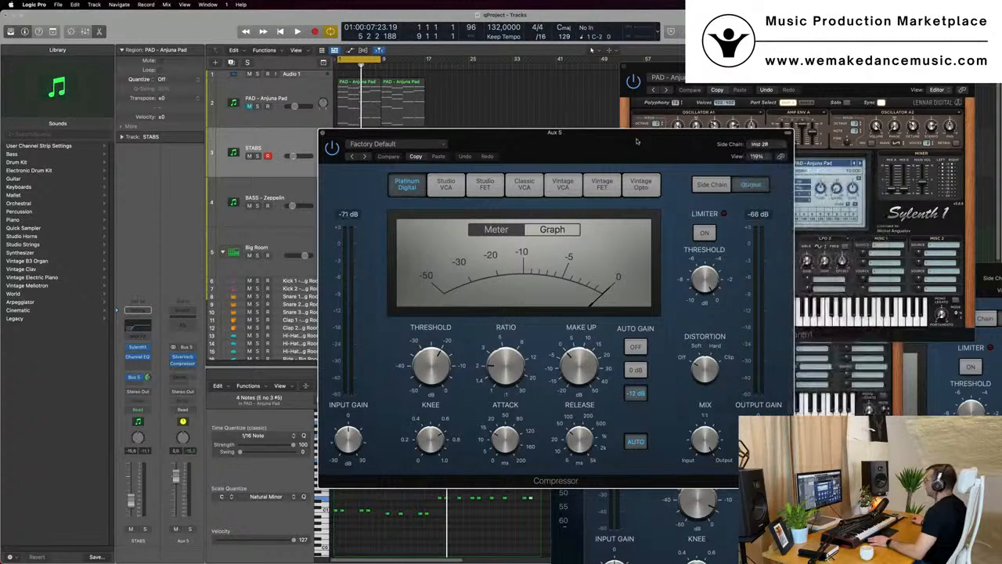
left_click_drag(607, 144, 731, 106)
key("space")
key("space")
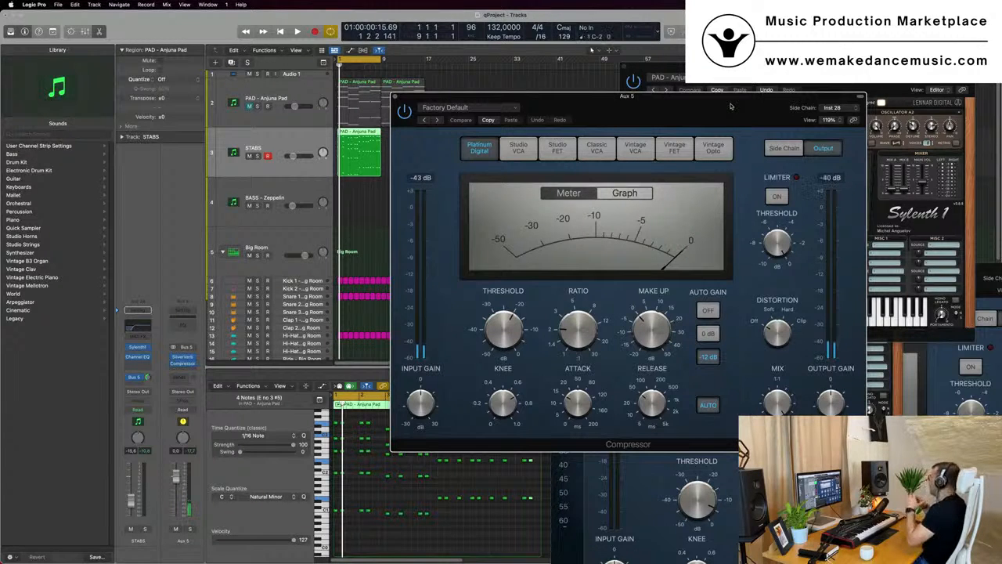
key("space")
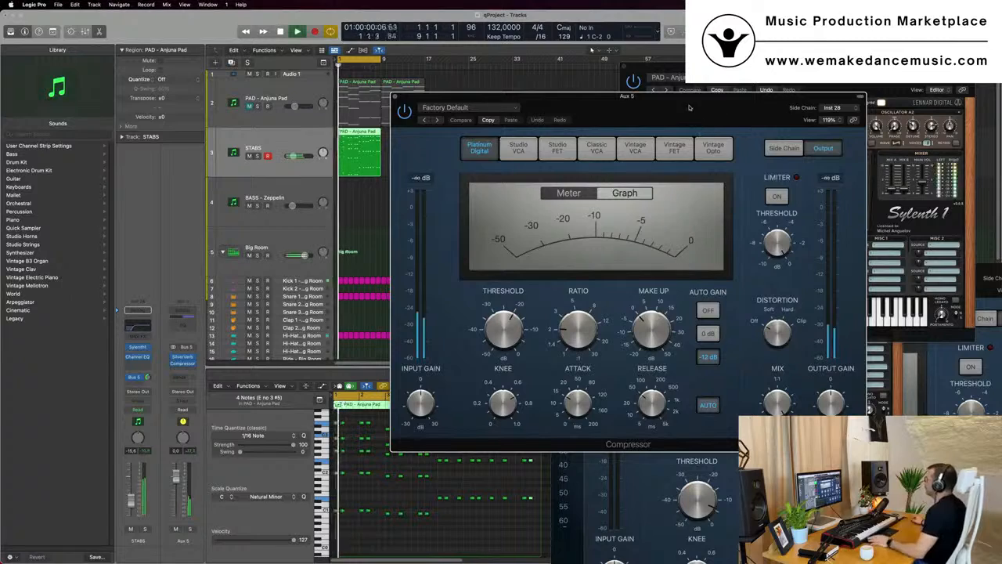
Turn off the compressor's auto release and set the release to 290 ms
left_click_drag(694, 106, 669, 103)
left_click(683, 400)
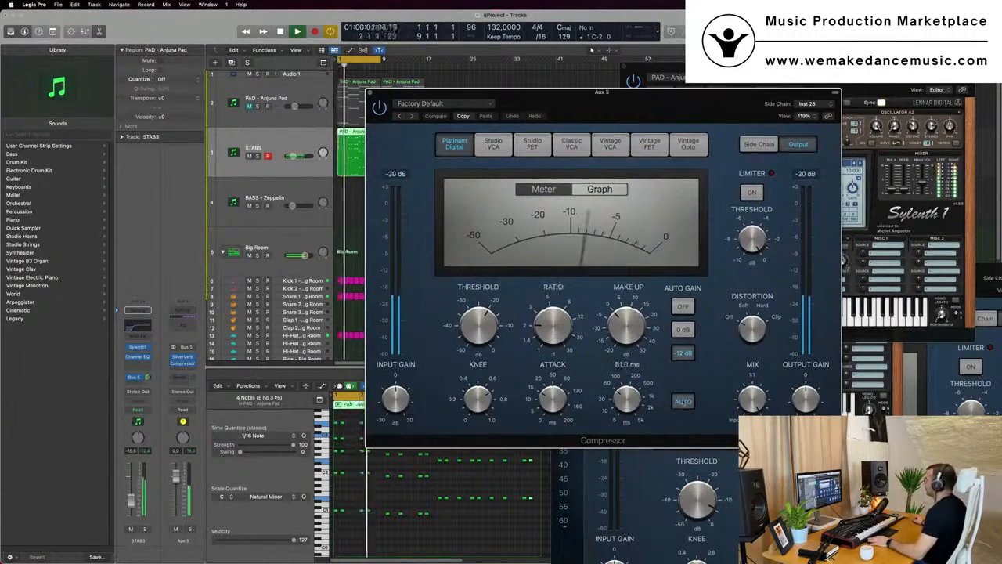
left_click_drag(489, 315, 489, 320)
Play back the section and adjust the compressor's threshold while listening
key("space")
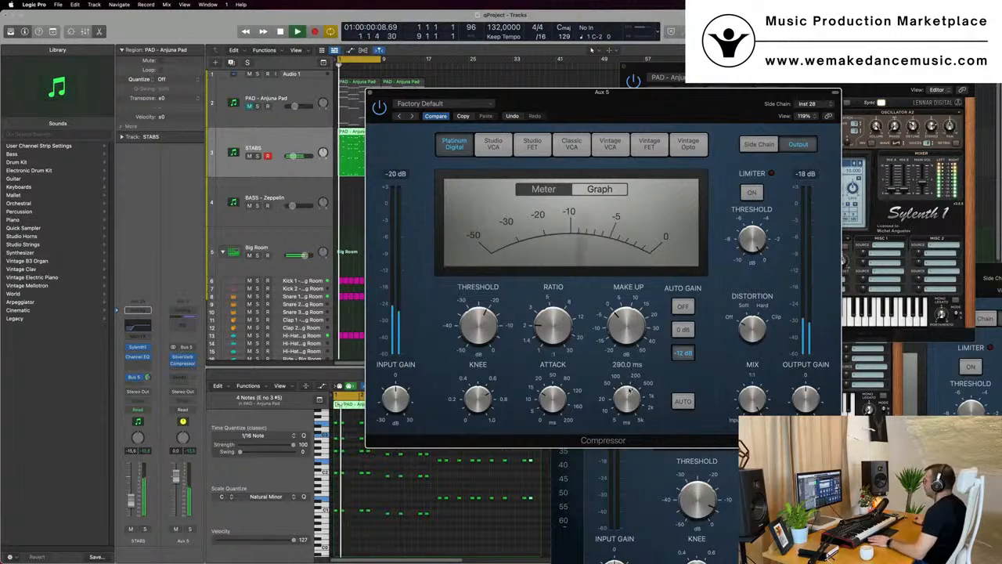
key("space")
key("space")
key("space")
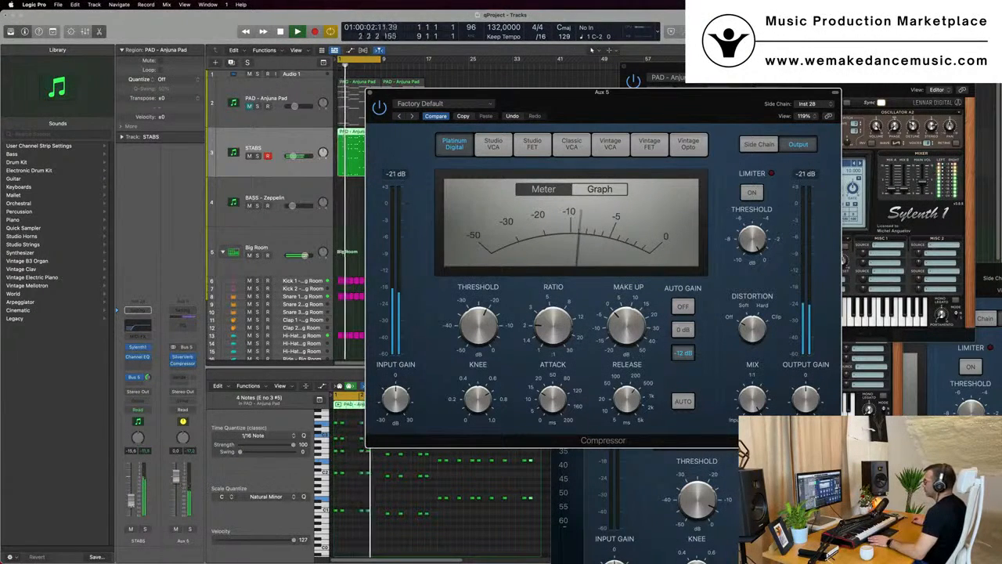
left_click(132, 504)
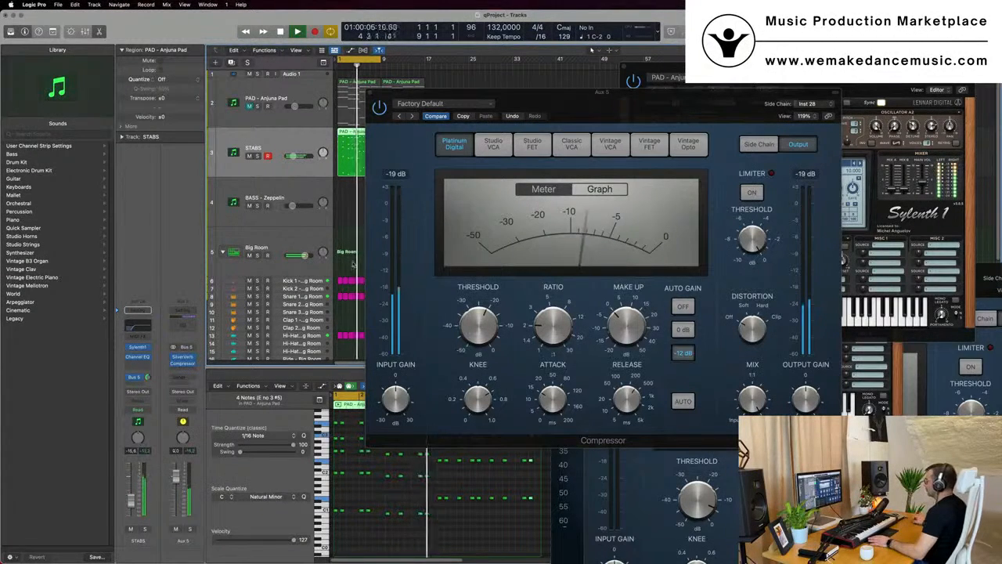
left_click_drag(667, 103, 686, 110)
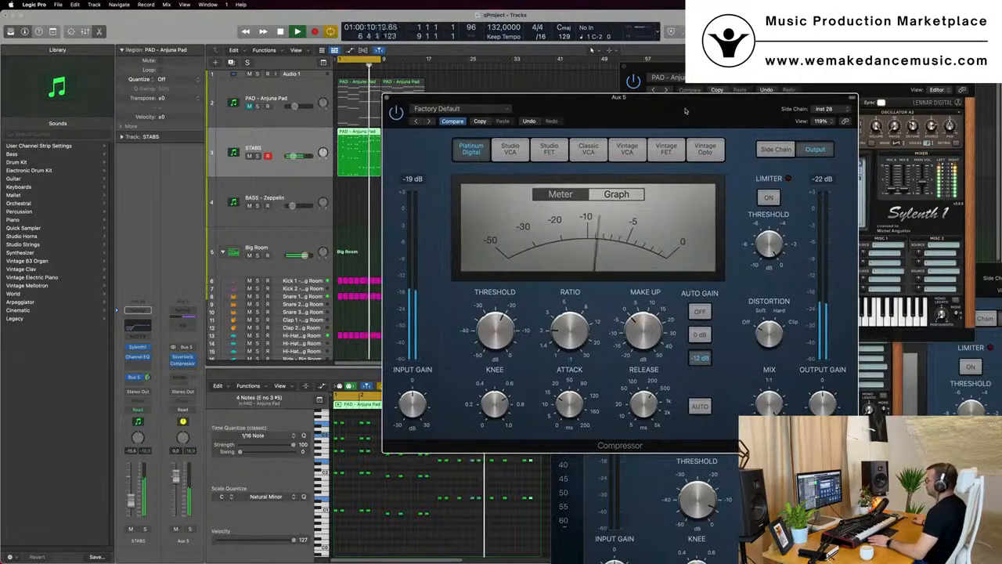
left_click_drag(503, 332, 521, 335)
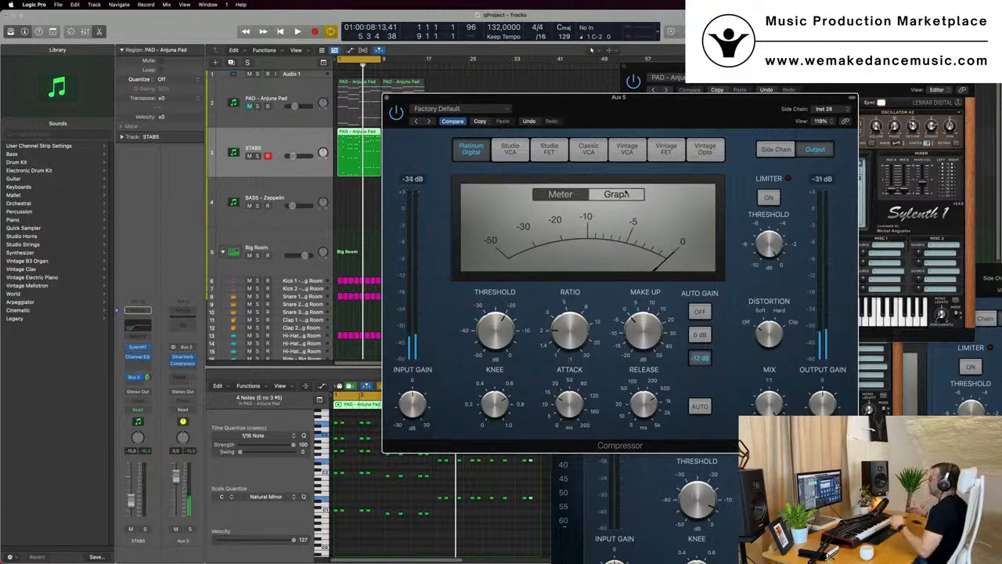
left_click_drag(618, 98, 625, 135)
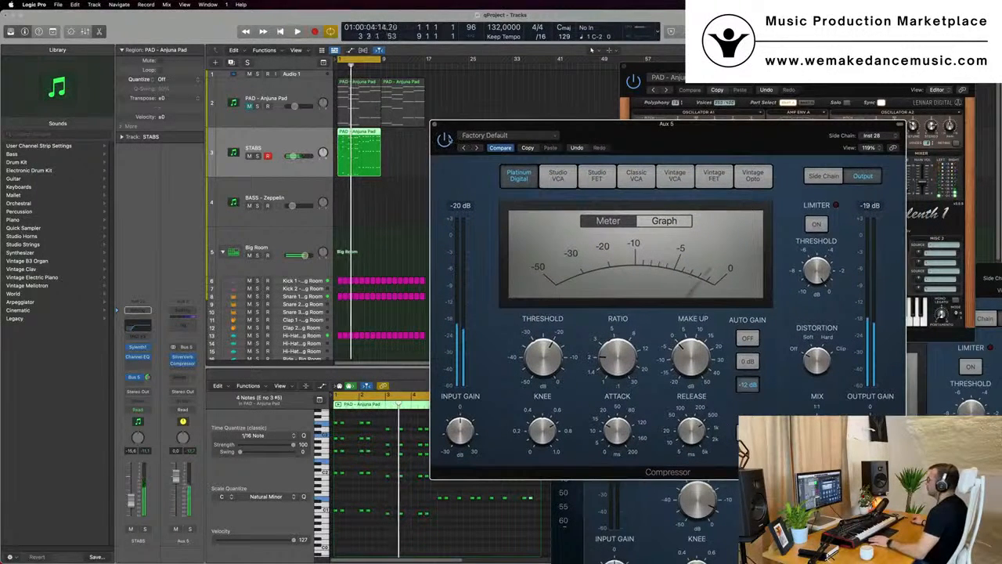
Play back the section and set the compressor's release to 410 ms
key("space")
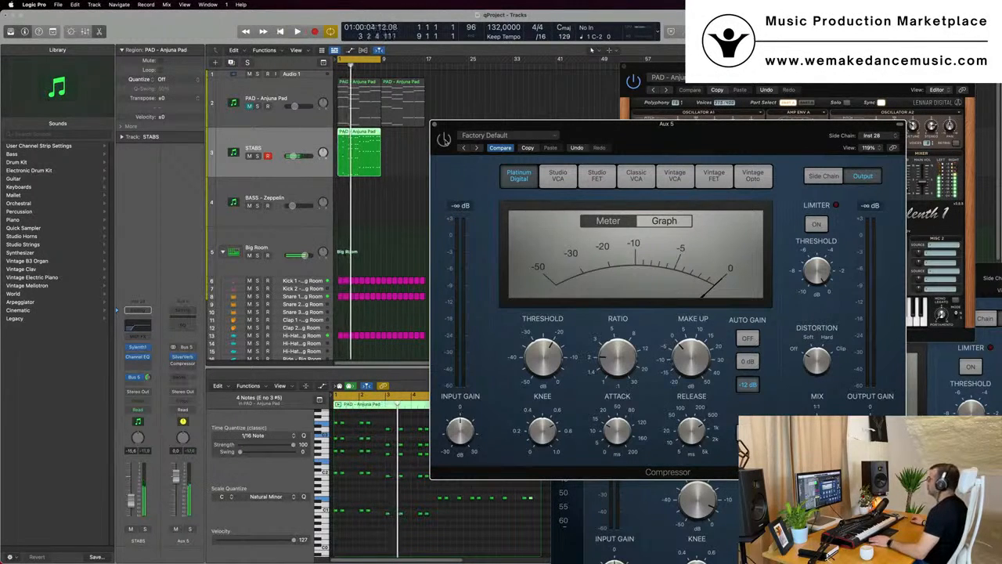
key("space")
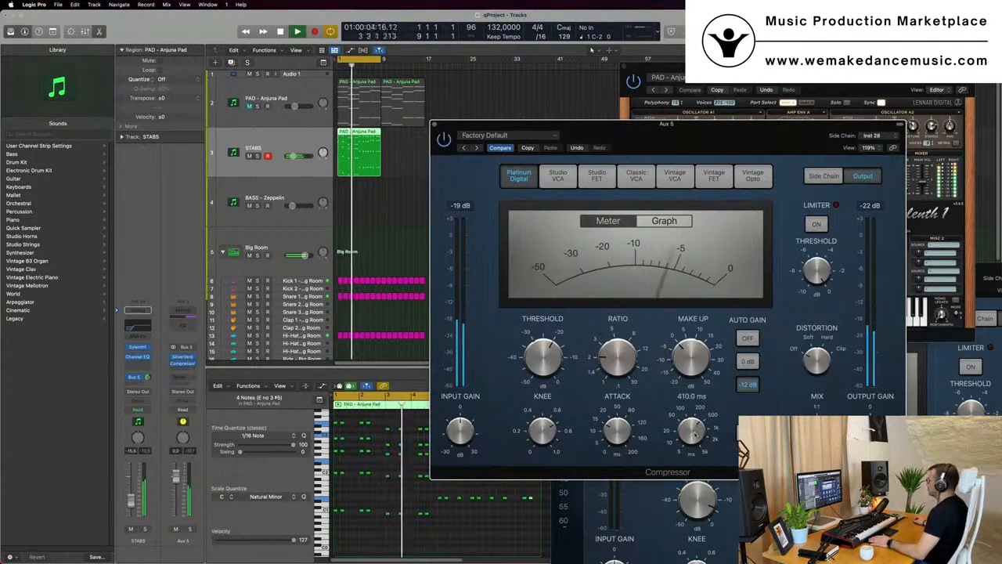
left_click_drag(752, 139, 715, 166)
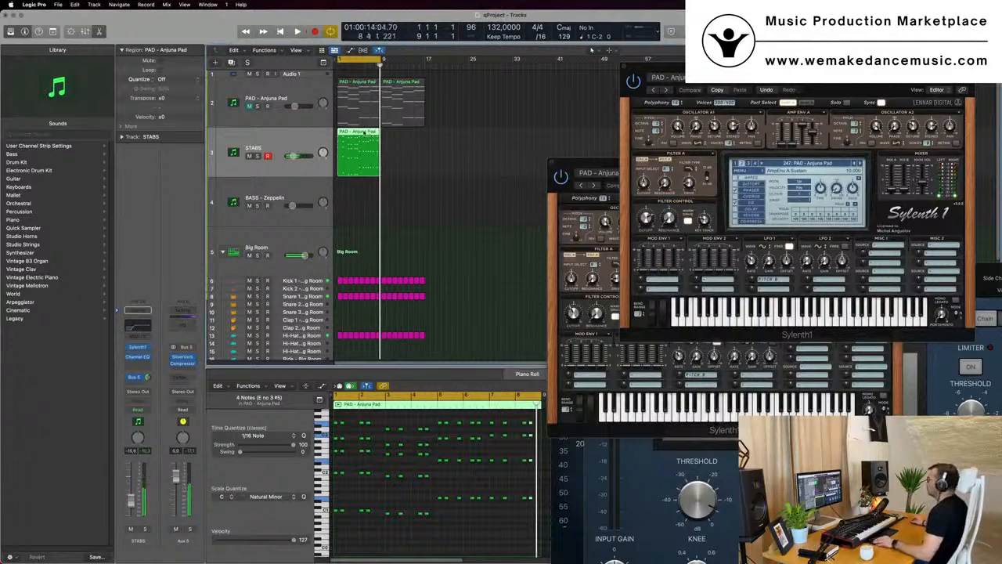
Copy the STABS region to bars 9–17 and extend the cycle range to bar 17
left_click_drag(364, 133, 408, 141)
left_click_drag(382, 59, 425, 61)
Copy the first STABS region onto the BASS - Zeppelin track
left_click(303, 143)
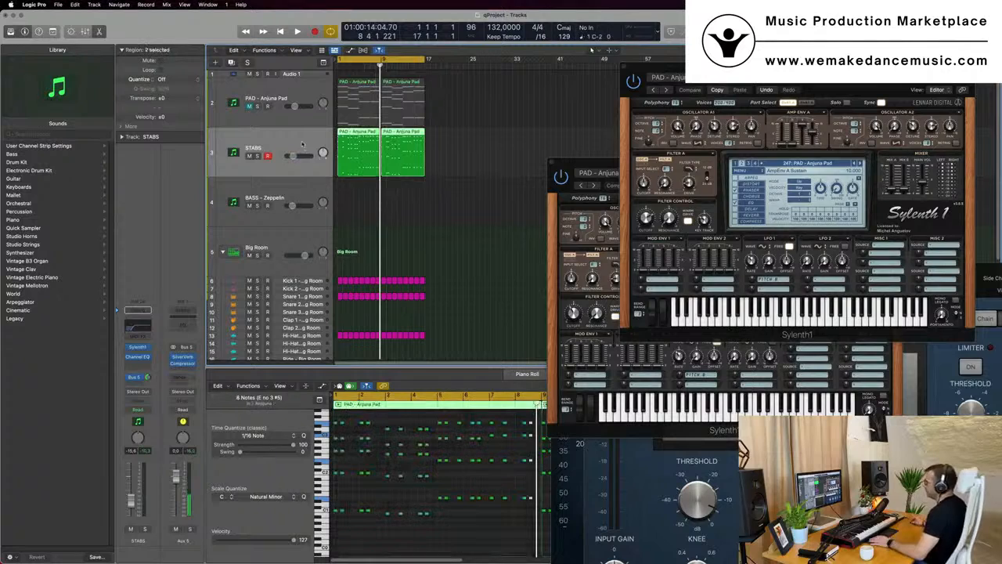
key("Return")
left_click_drag(356, 123, 356, 223)
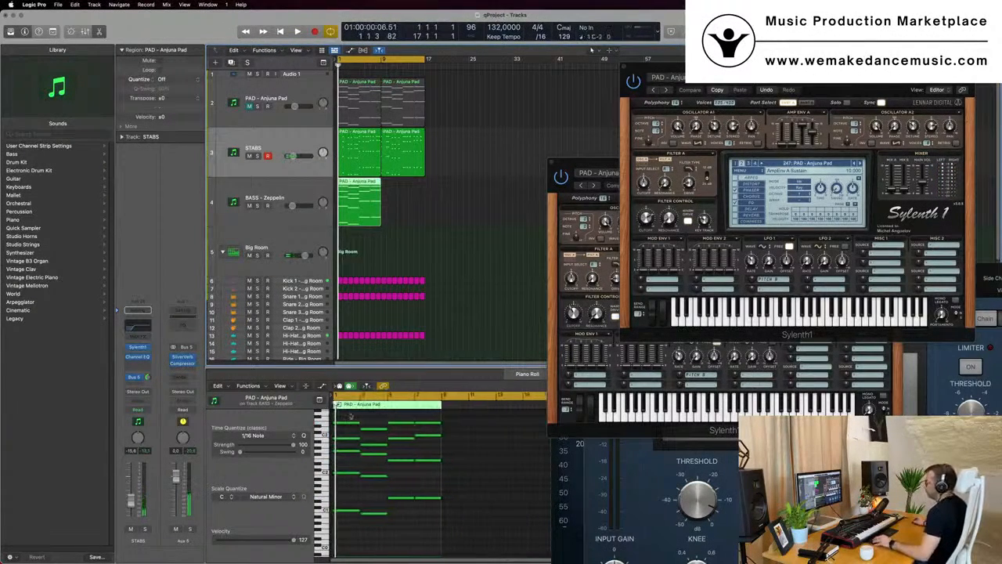
Delete the upper notes of the copied region, keeping only the lowest bass notes
key("space")
left_click_drag(349, 416, 434, 481)
key("Delete")
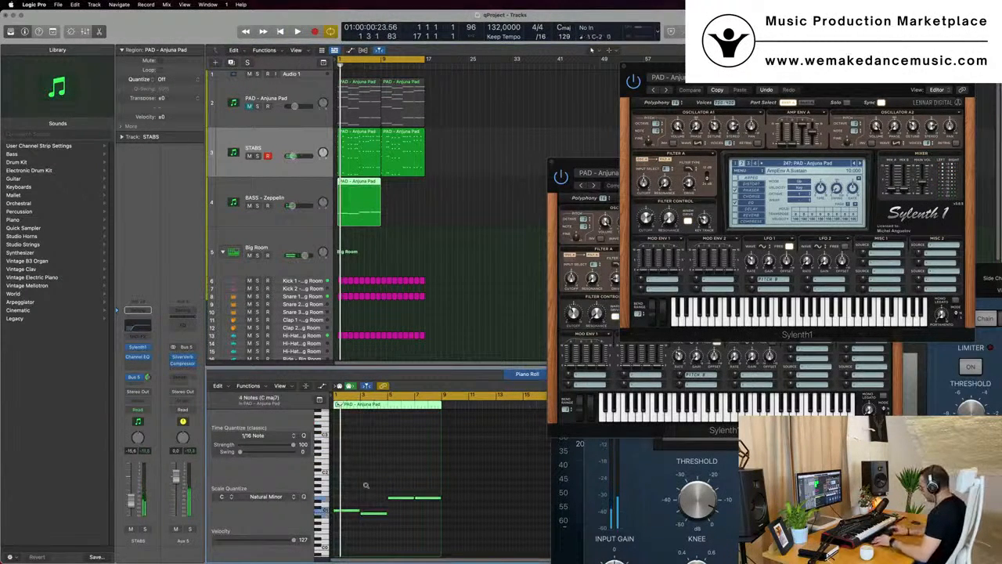
Select the BASS - Zeppelin track and open its Sylenth1 instrument
scroll(365, 487, "down", 3)
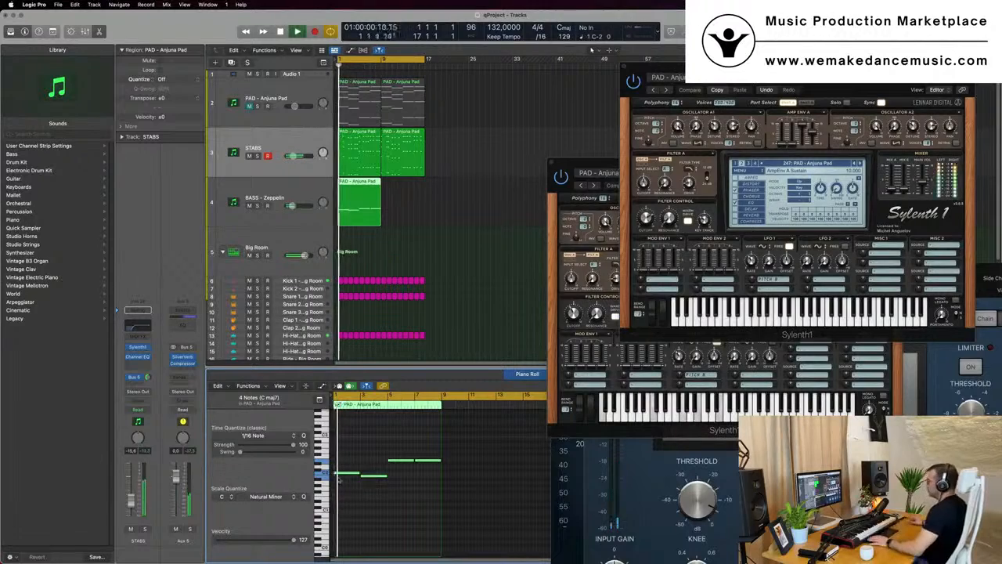
key("Down")
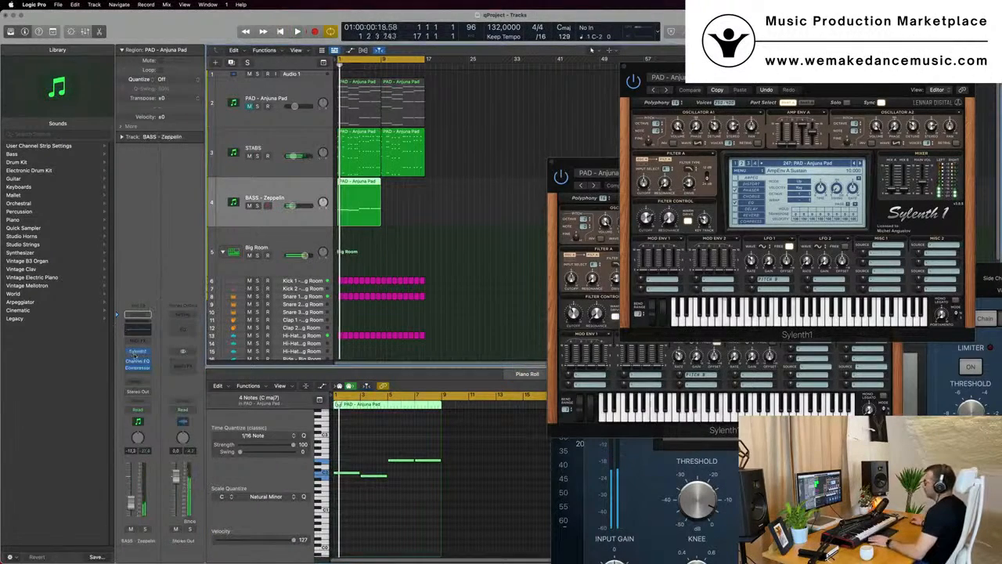
left_click(138, 351)
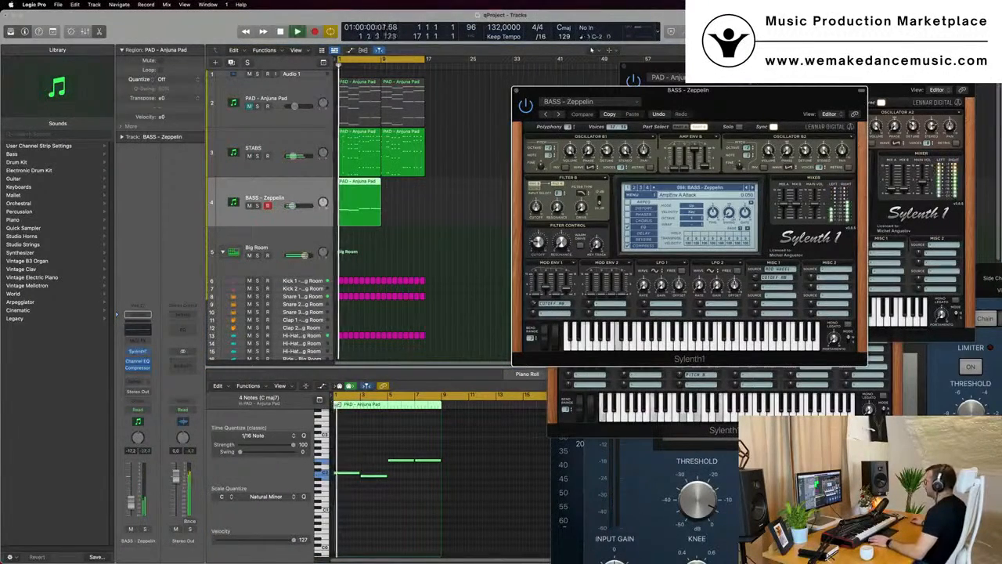
left_click_drag(735, 93, 695, 122)
Play back and raise the bass track's volume to about -6.4 dB
key("space")
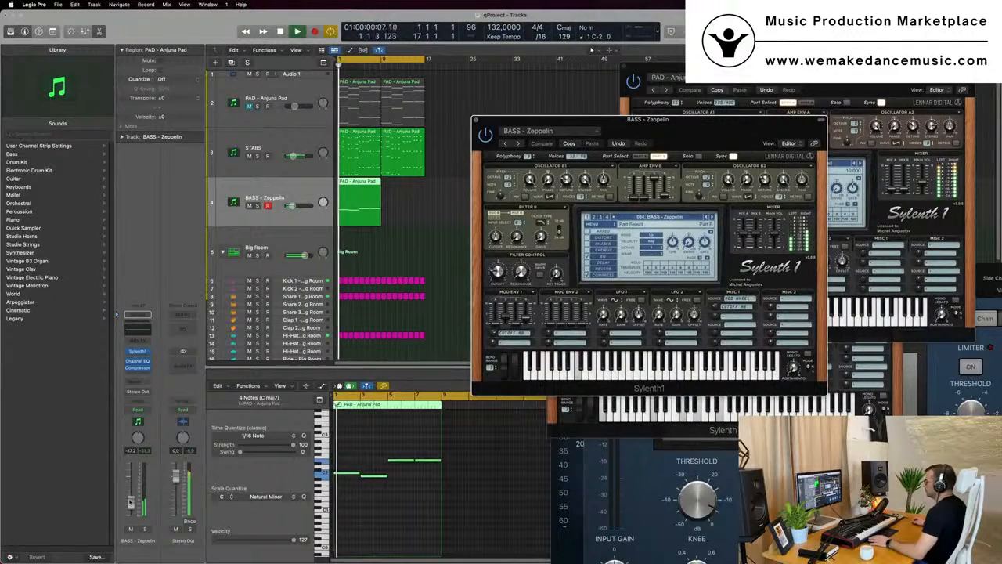
left_click_drag(130, 503, 131, 493)
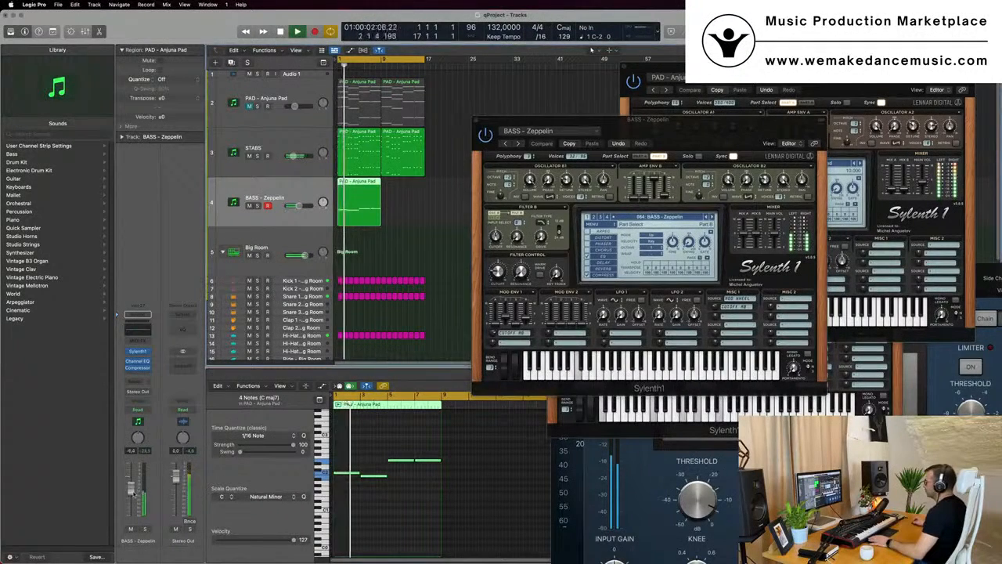
key("space")
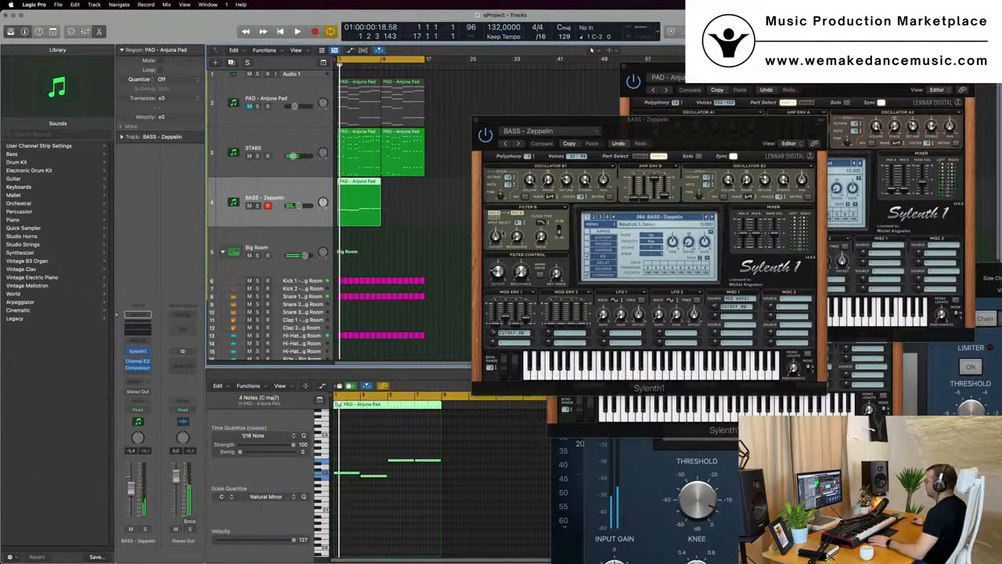
Load the Sylenth1 preset ARP - Trance Bassline on the bass track and audition it
left_click(586, 233)
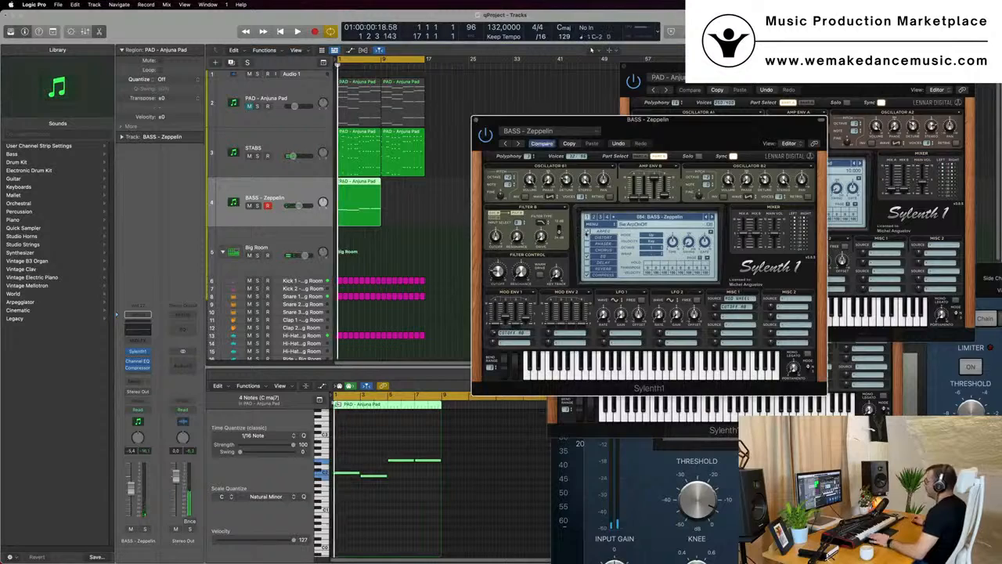
key("space")
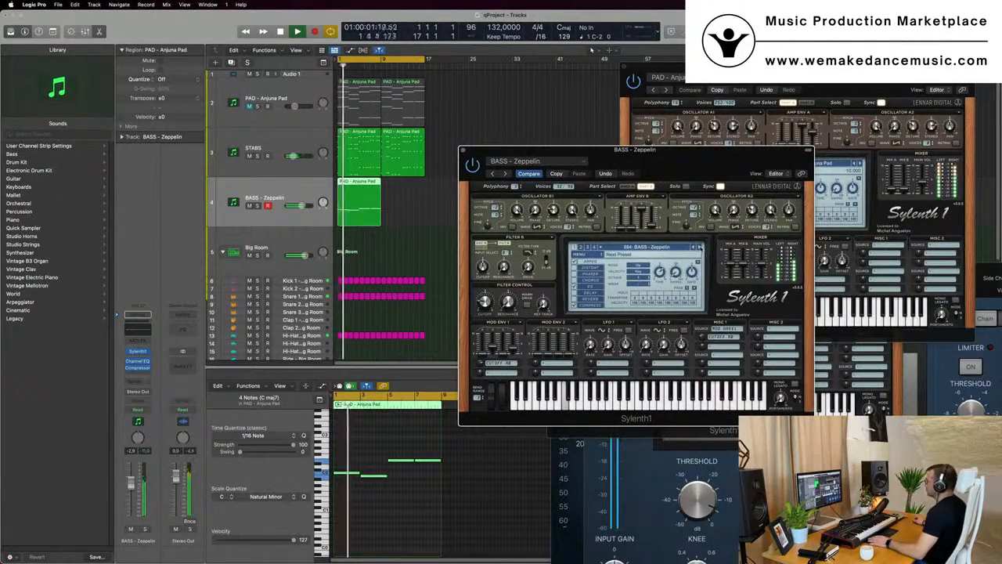
left_click(696, 247)
left_click(669, 249)
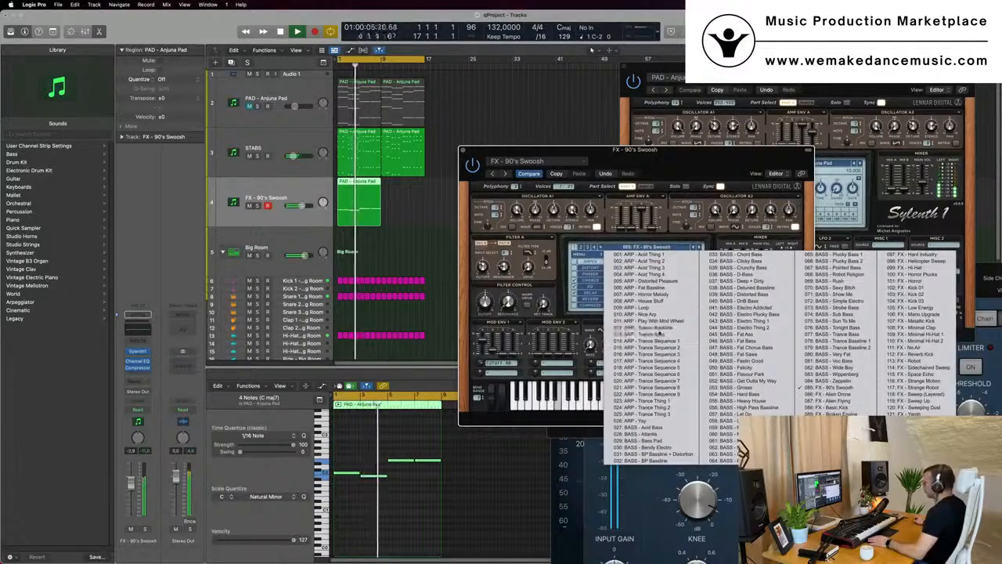
left_click(646, 327)
left_click_drag(681, 158, 689, 202)
key("space")
key("space")
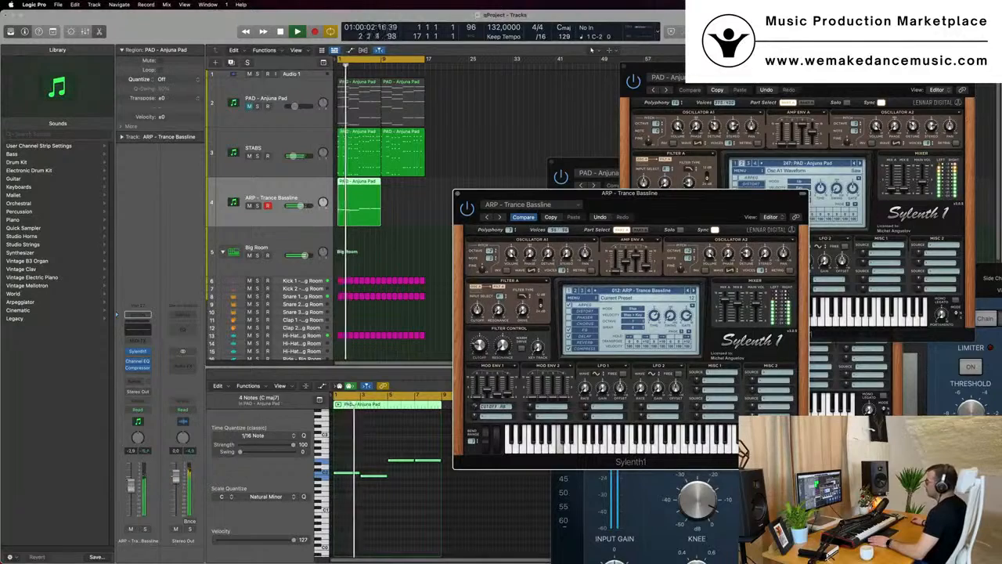
Open the compressor on the ARP - Trance Bassline channel strip
left_click_drag(302, 205, 299, 205)
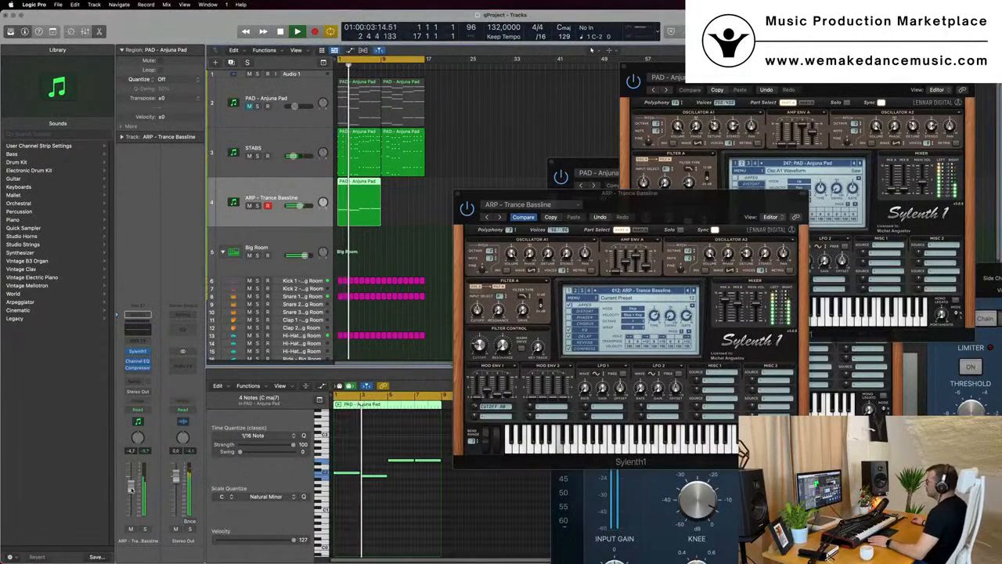
left_click(138, 373)
left_click(138, 371)
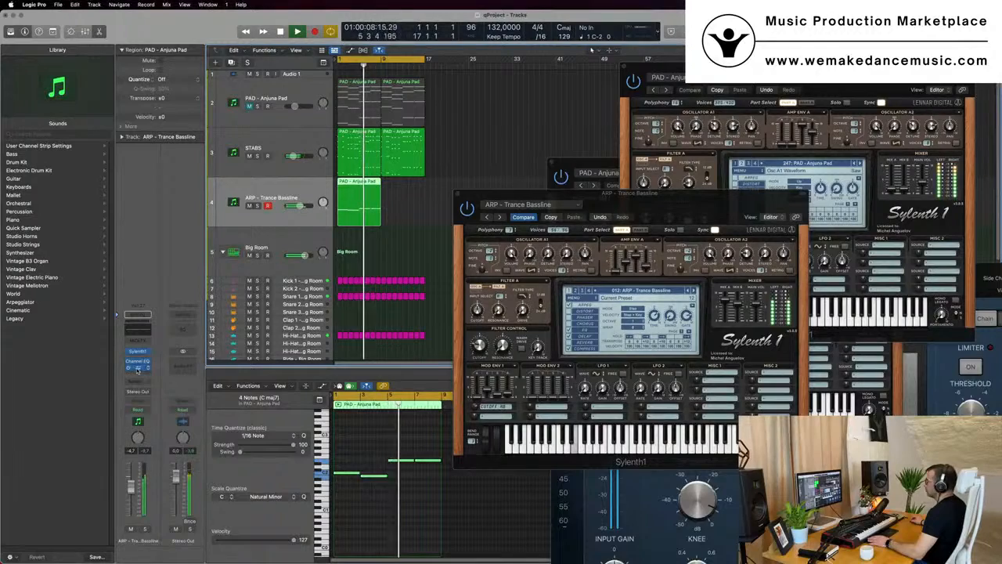
left_click(138, 368)
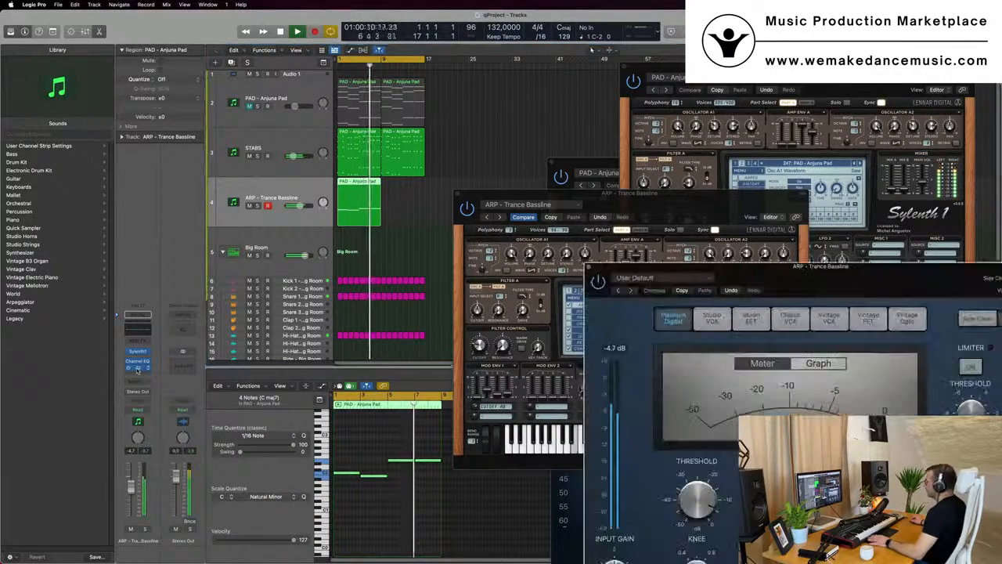
left_click_drag(784, 277, 572, 211)
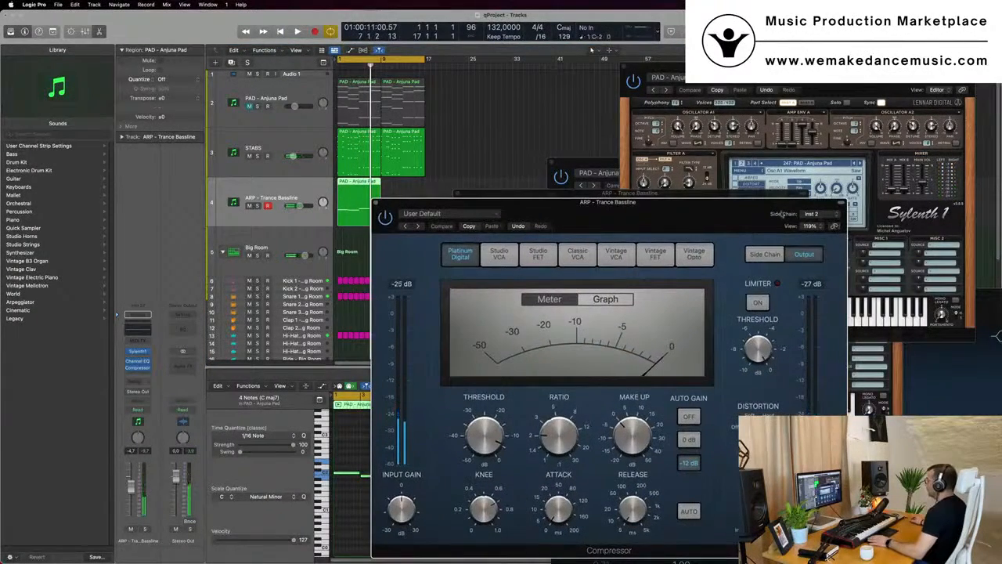
Review the compressor's side chain source options
left_click(819, 214)
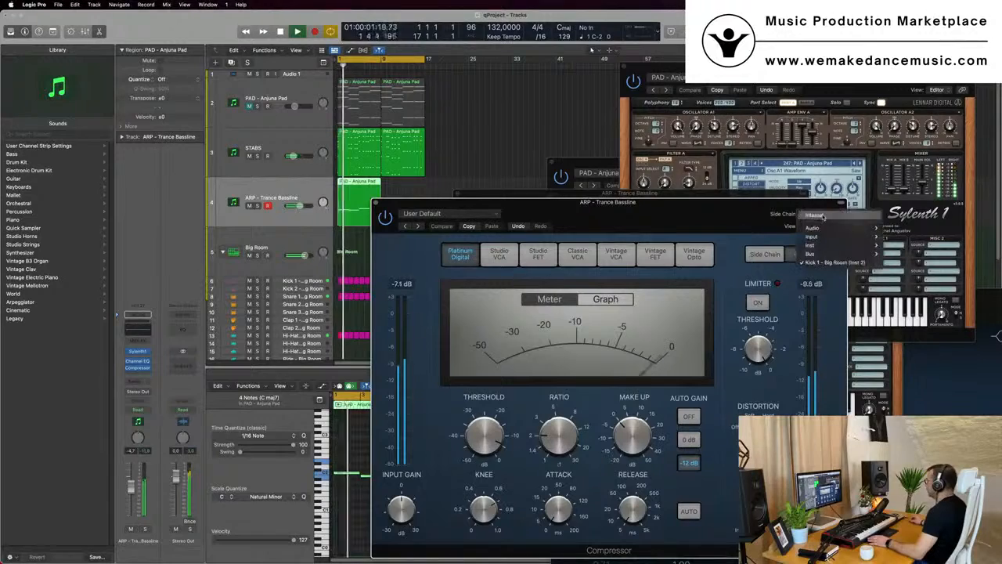
mouse_move(810, 253)
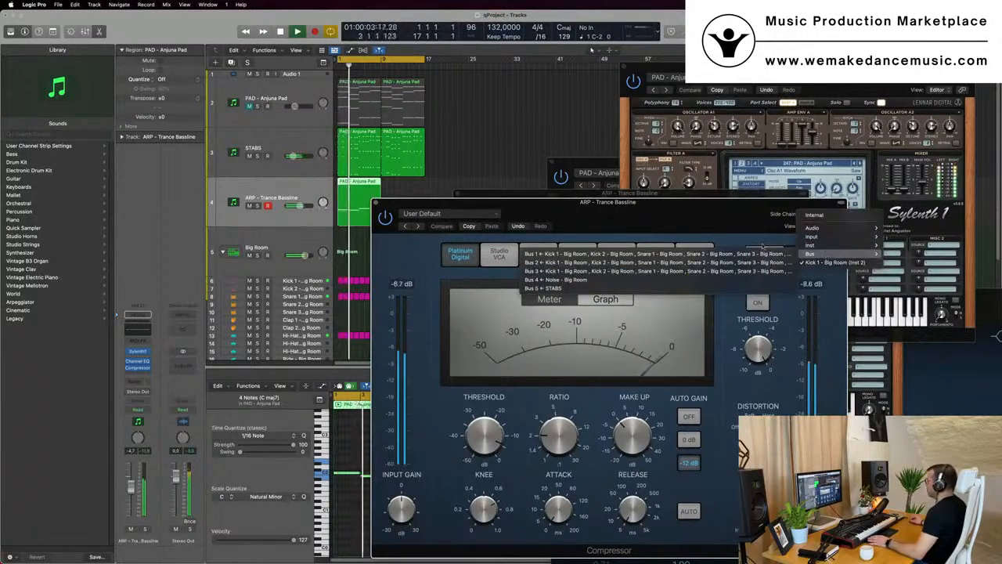
left_click_drag(663, 205, 792, 112)
left_click(428, 149)
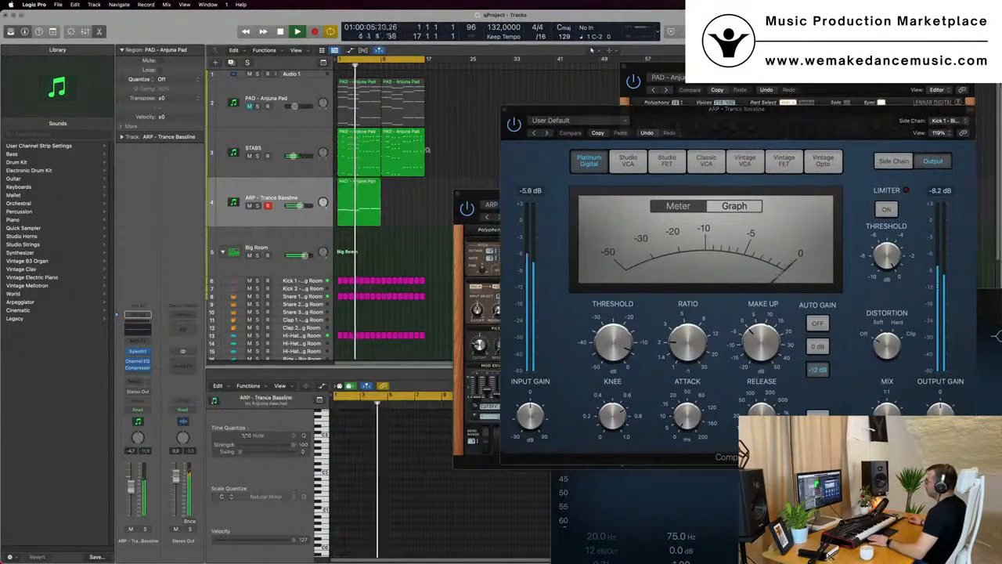
key("space")
Add a send from the Kick 1 - Big Room track to Bus 7 and play back
left_click(297, 195)
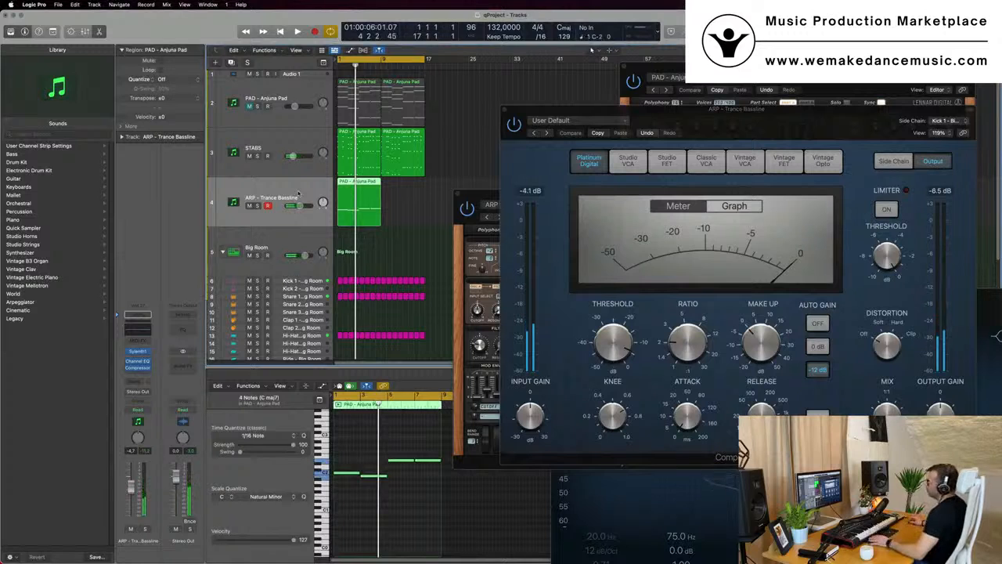
left_click(304, 279)
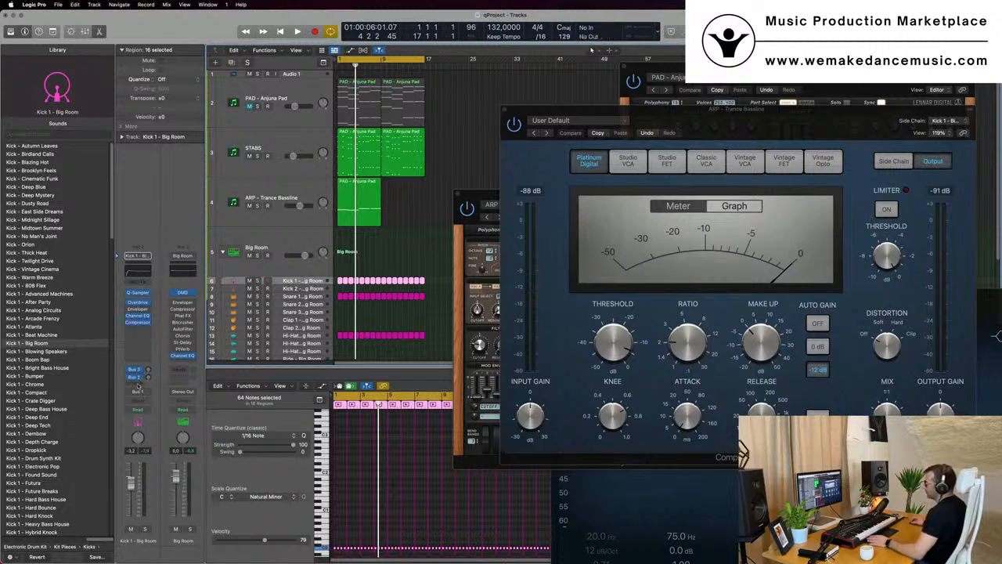
left_click(137, 384)
mouse_move(176, 396)
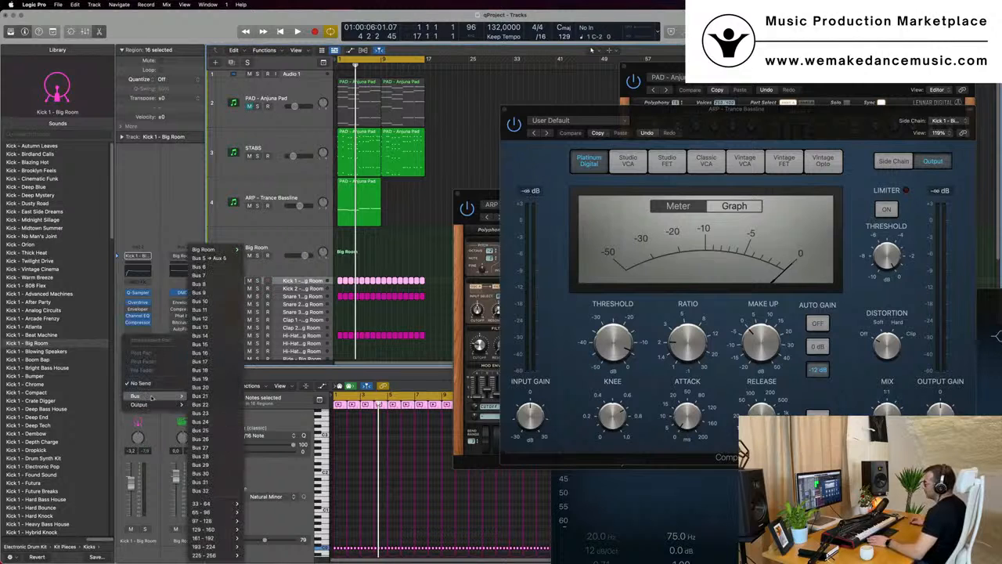
left_click(227, 277)
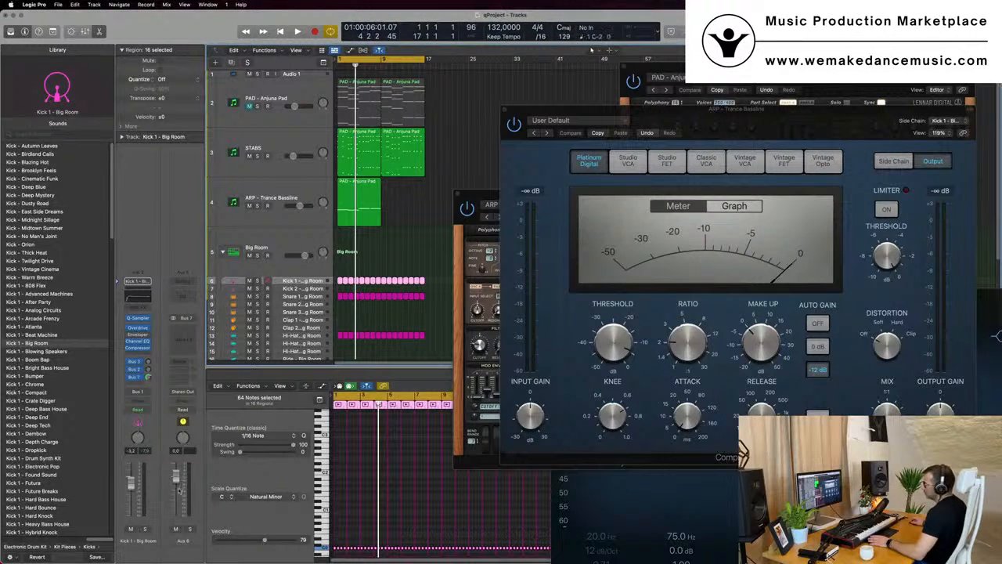
key("space")
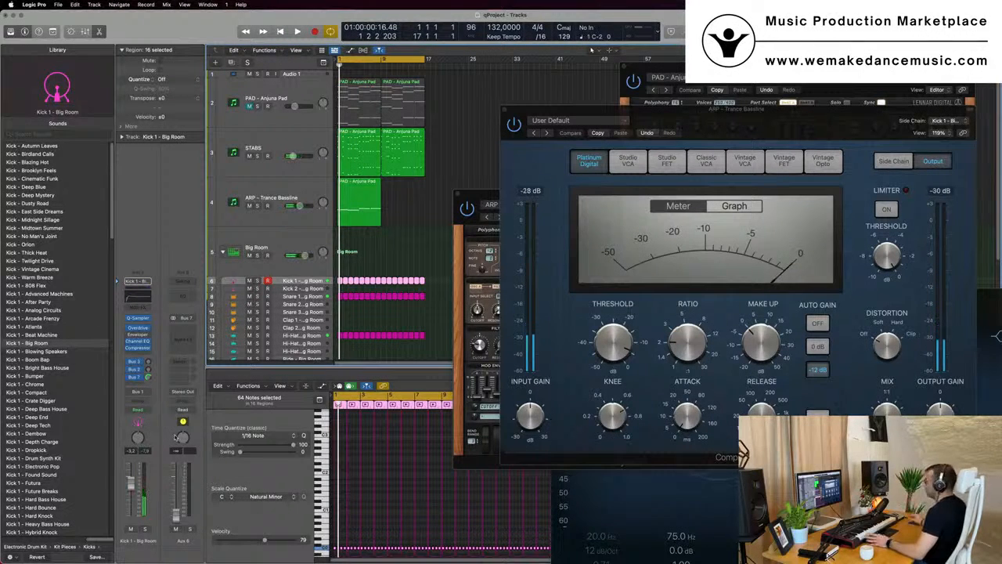
Set the ARP compressor's side chain source to Bus 7 and play back
left_click_drag(613, 119, 576, 122)
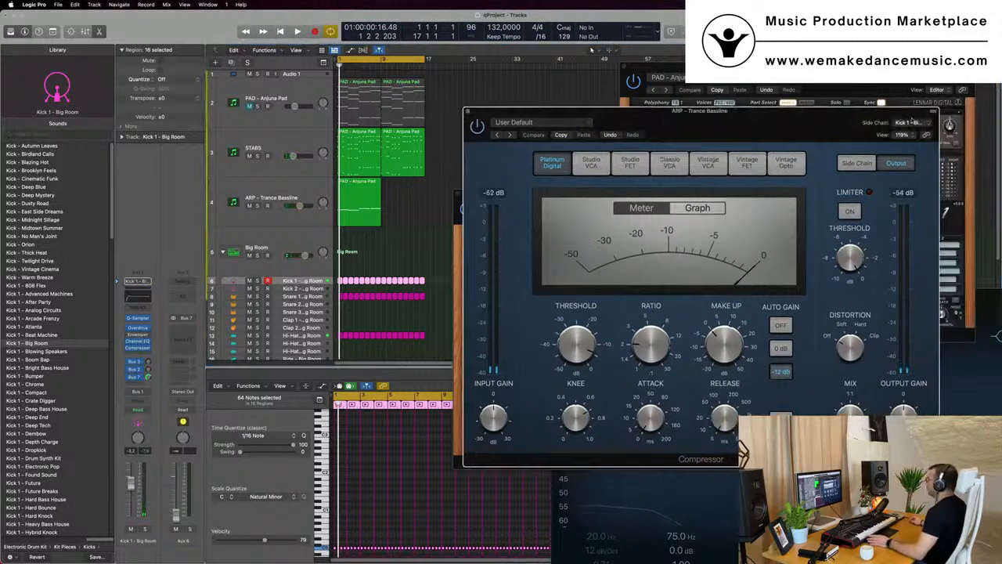
left_click(908, 123)
mouse_move(902, 115)
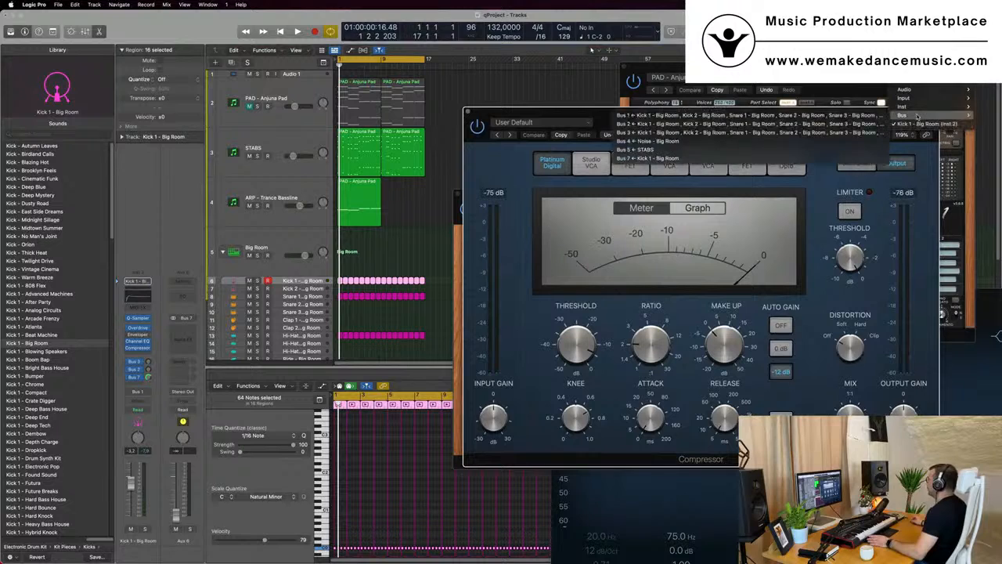
left_click(683, 159)
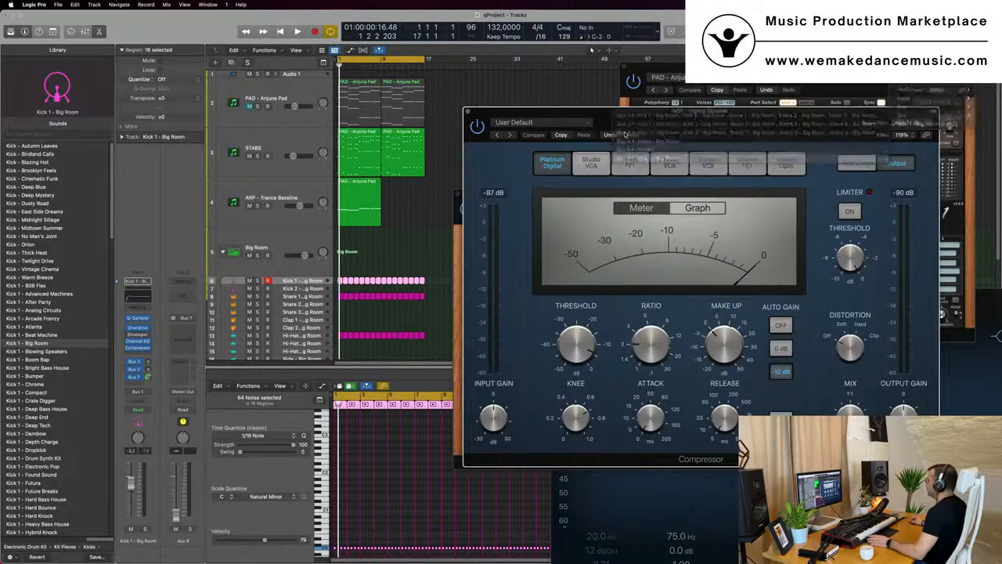
key("space")
Adjust the ARP compressor's threshold while playing back, then close the compressor
left_click_drag(683, 119, 593, 130)
left_click_drag(485, 368, 485, 399)
left_click_drag(491, 340, 490, 340)
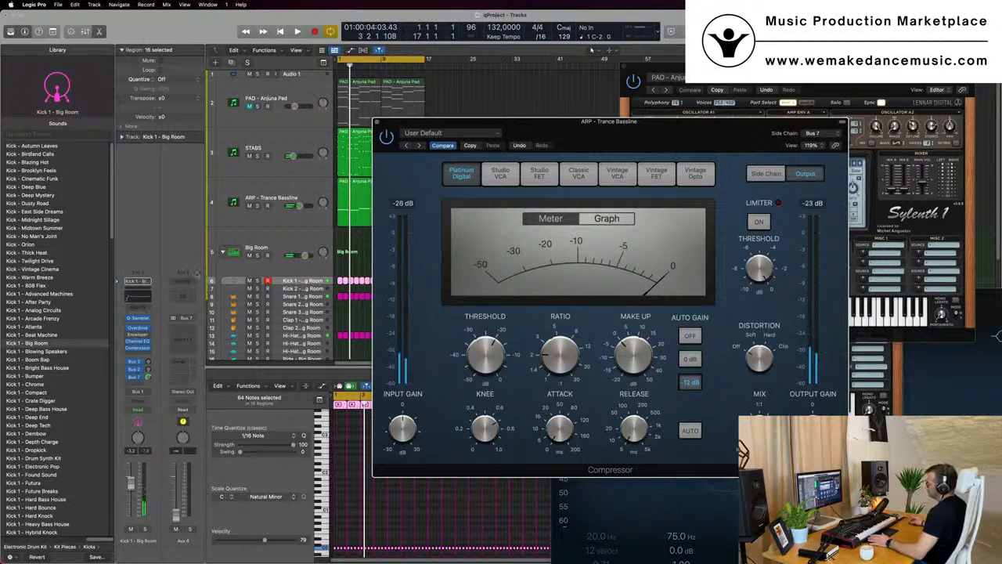
key("space")
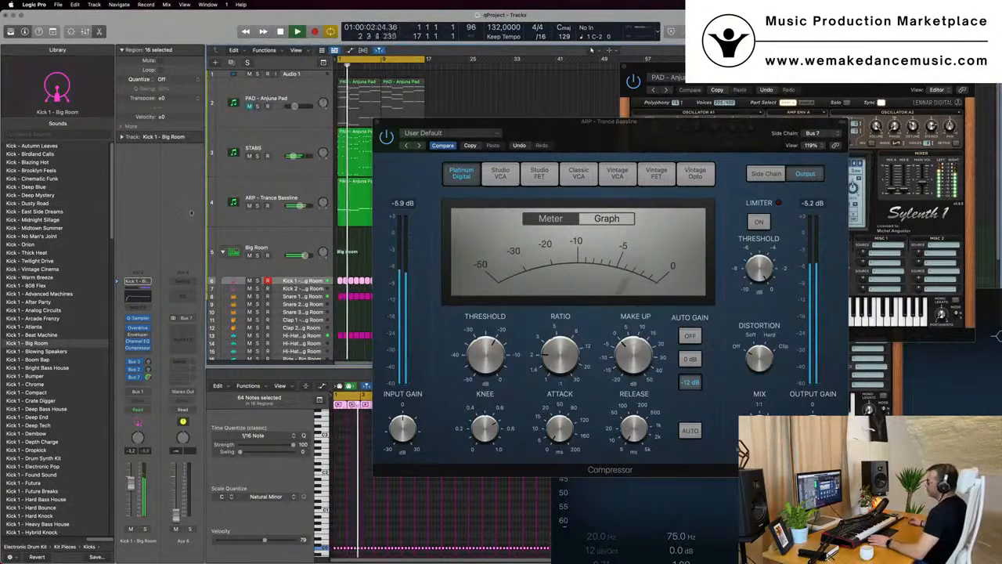
left_click_drag(581, 137, 526, 155)
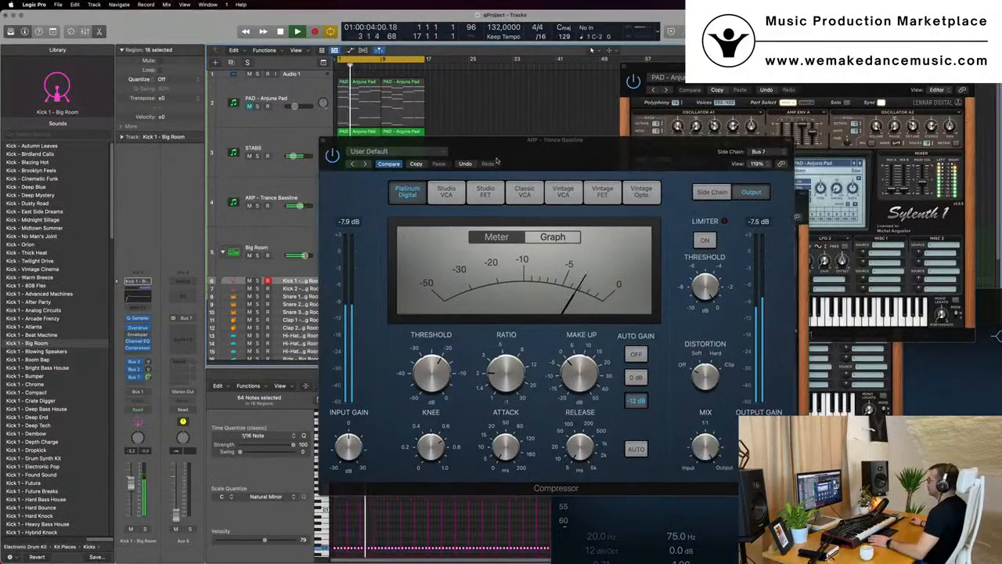
left_click(322, 141)
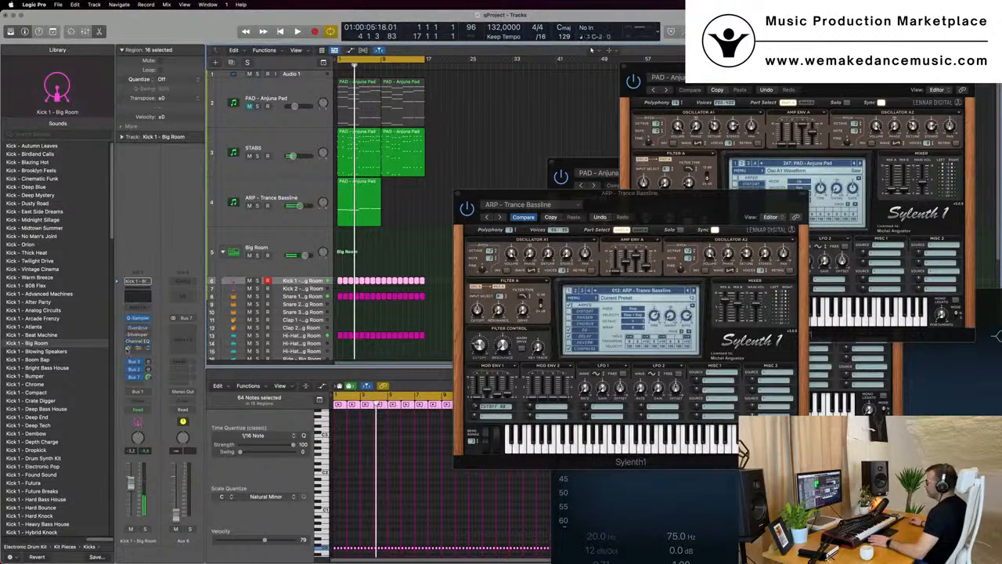
Repeat the region on the ARP - Trance Bassline track once so it spans two regions
key("space")
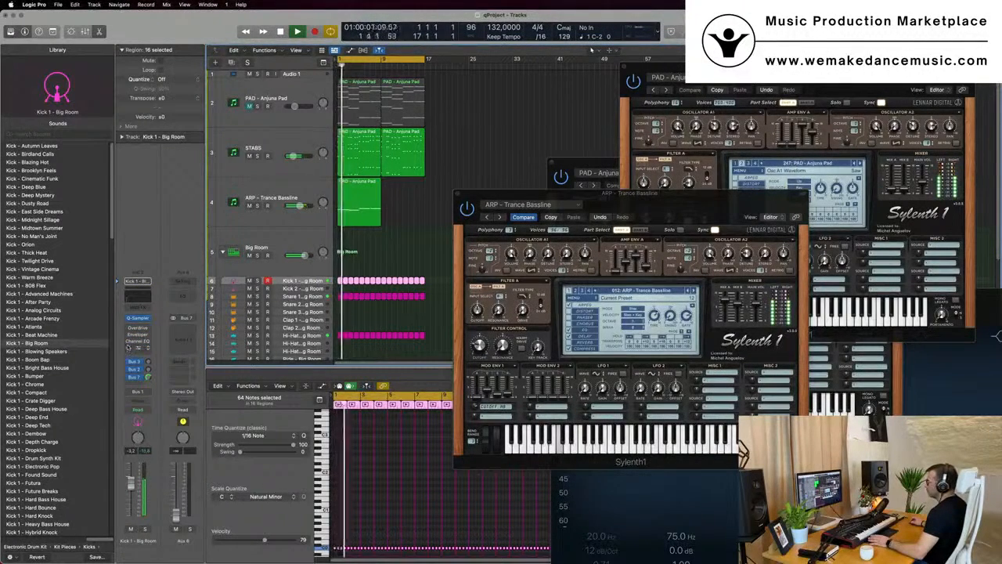
left_click_drag(713, 203, 698, 216)
key("space")
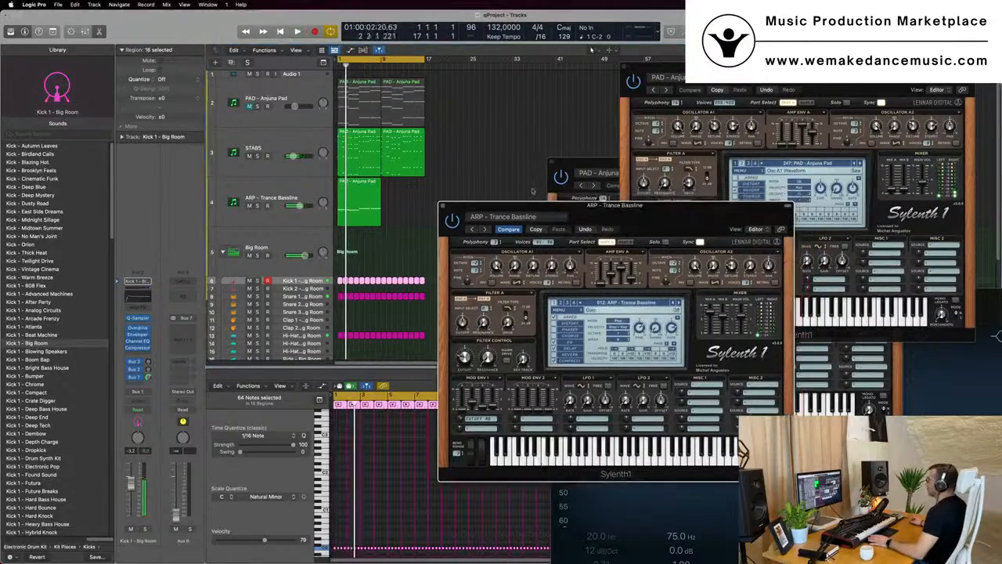
left_click(442, 207)
left_click(370, 197)
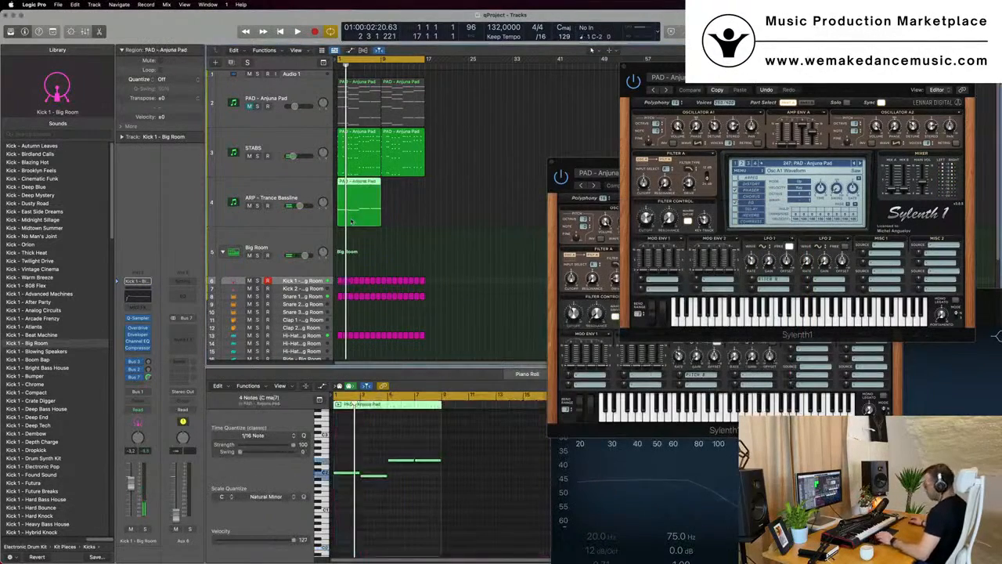
key("super+r")
left_click(294, 195)
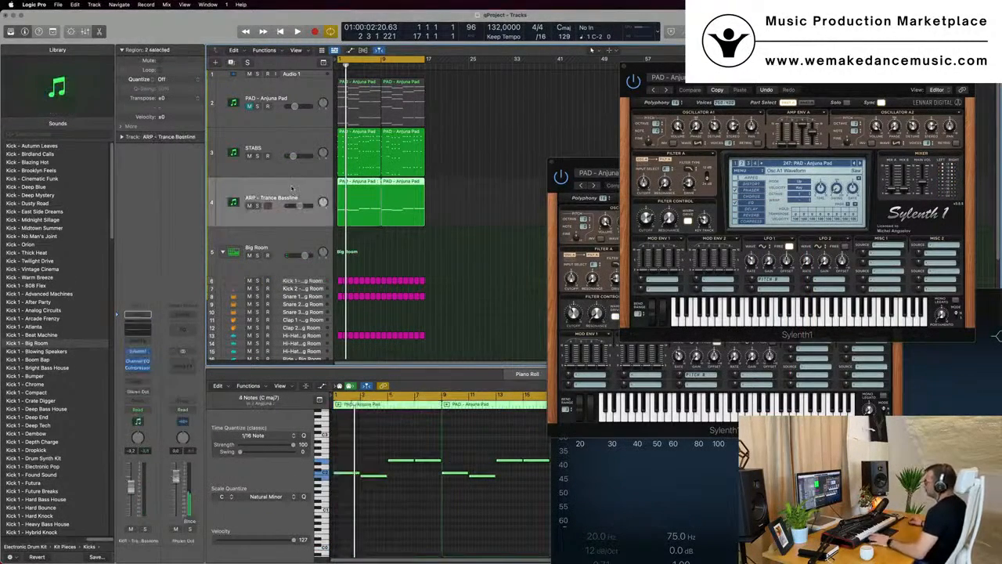
Open the STABS track's Sylenth1 instrument and play the project back from the start
left_click(283, 141)
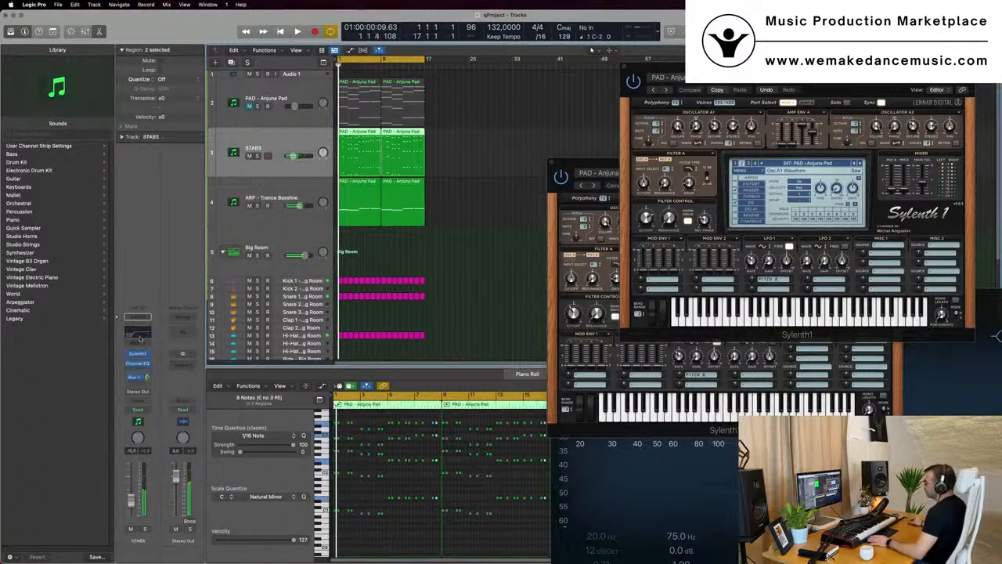
left_click(138, 354)
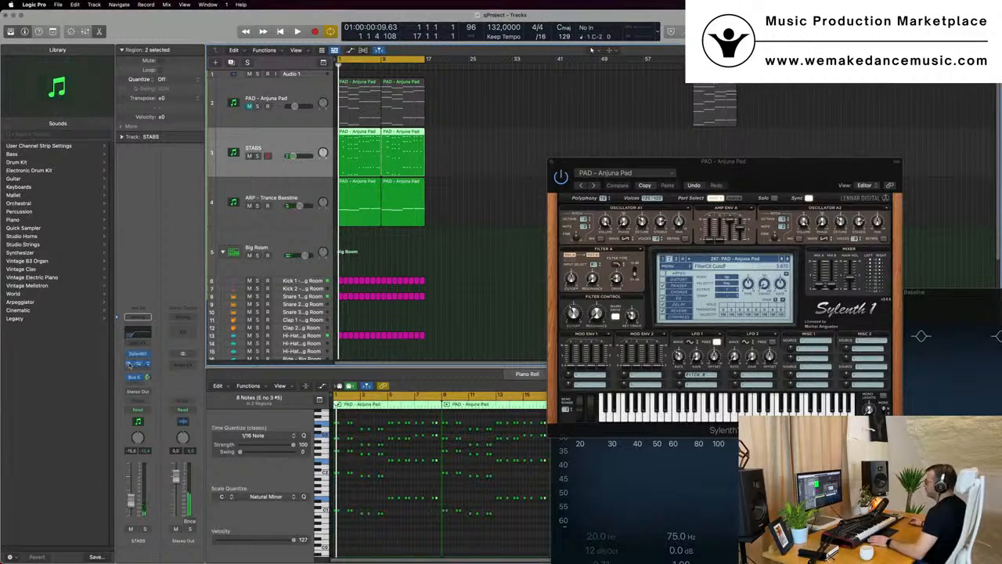
left_click(138, 356)
key("space")
left_click_drag(824, 76, 783, 84)
left_click_drag(605, 226, 602, 245)
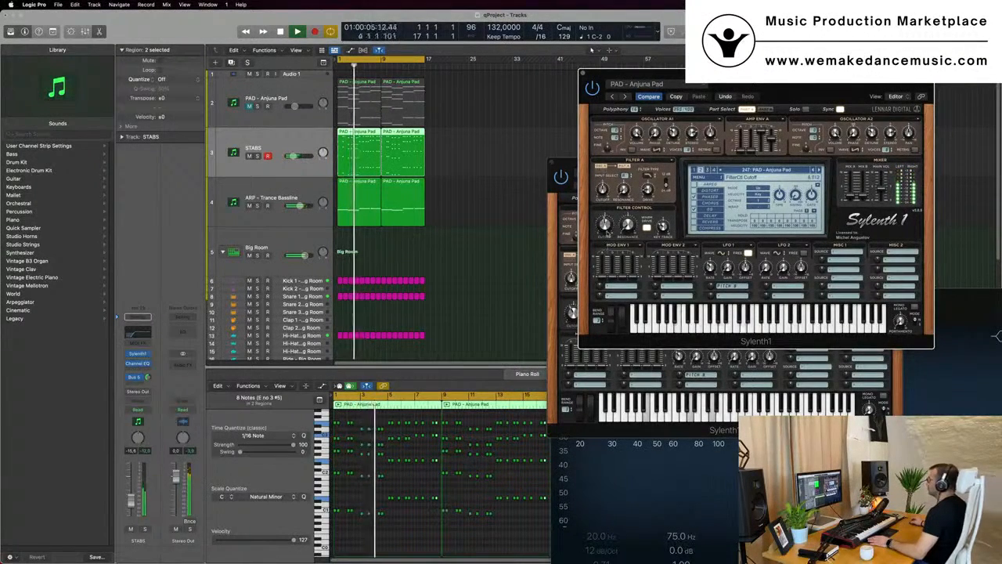
left_click_drag(820, 81, 670, 147)
left_click(433, 138)
key("Return")
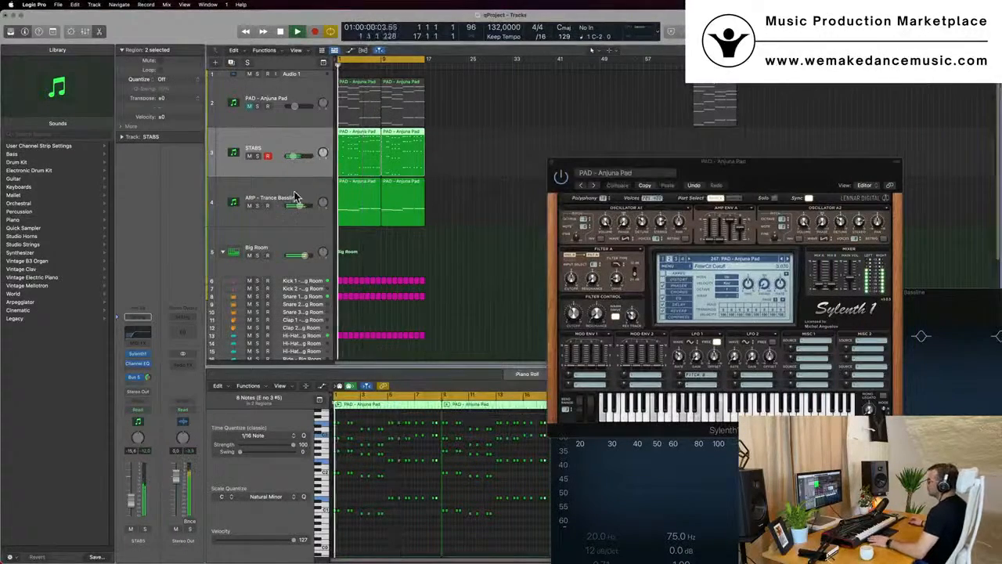
Open the ARP track's compressor and set its side chain source to Kick 1 - Big Room (Inst 2)
left_click(296, 196)
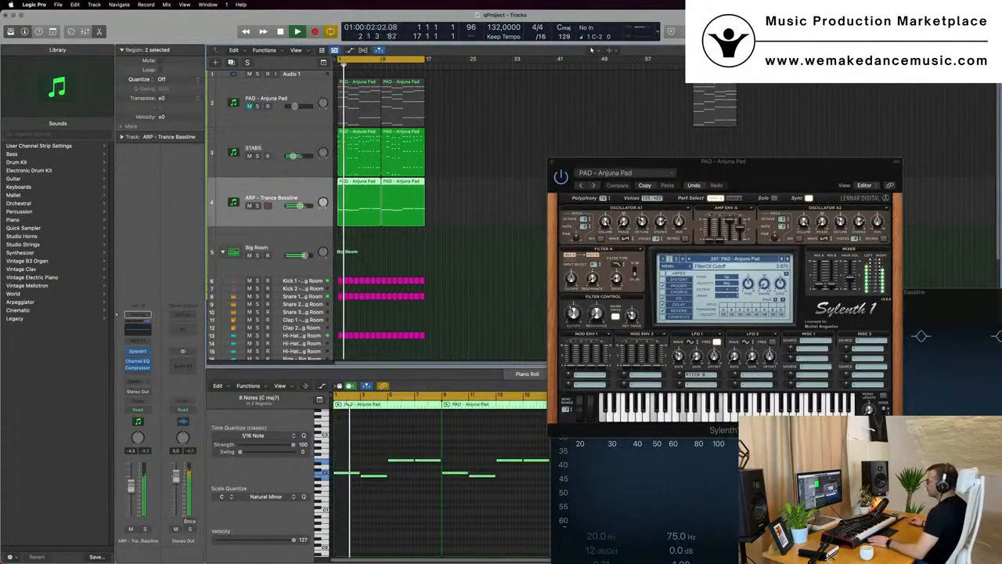
left_click(137, 352)
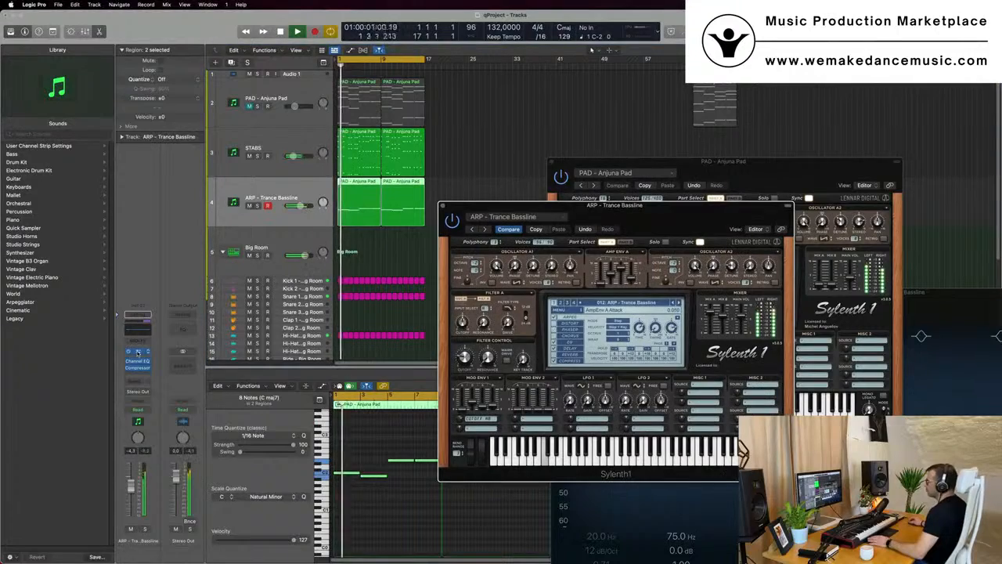
left_click(138, 368)
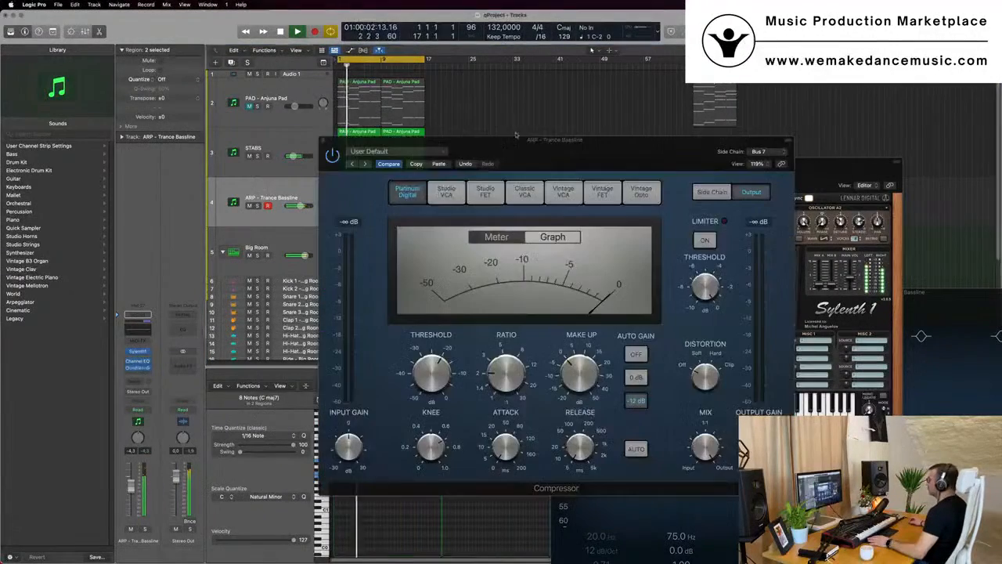
left_click_drag(516, 135, 493, 131)
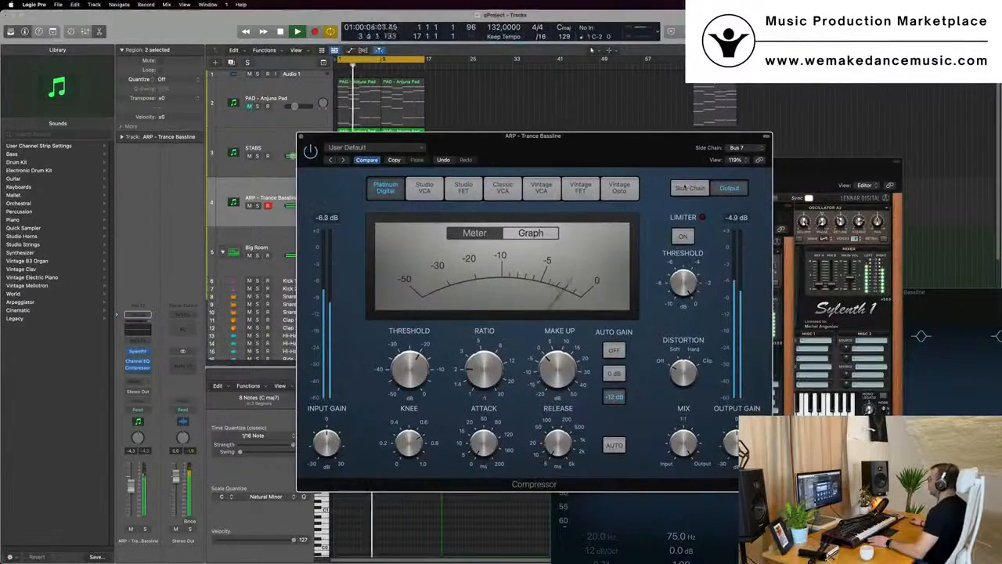
left_click(679, 188)
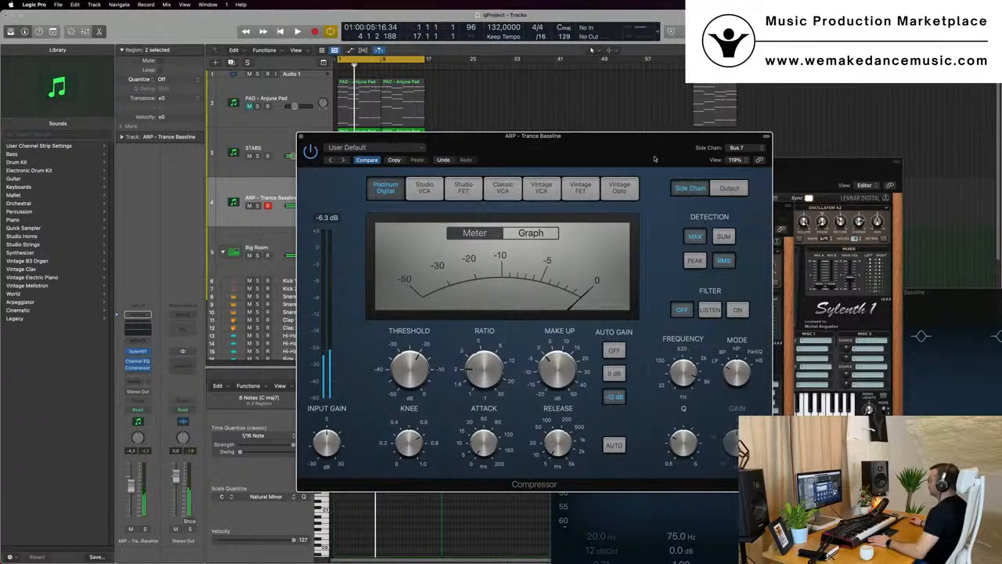
key("space")
left_click(734, 149)
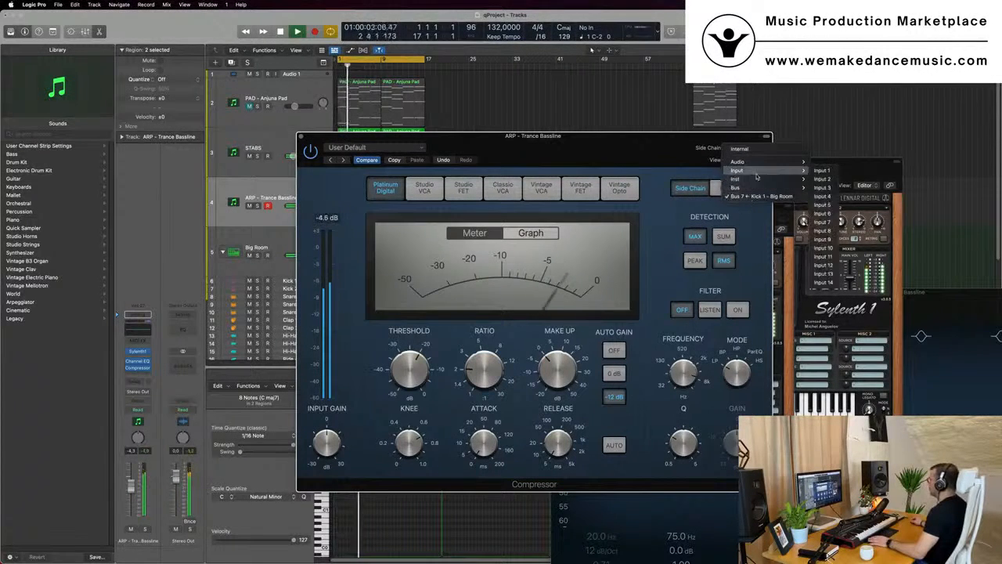
mouse_move(756, 186)
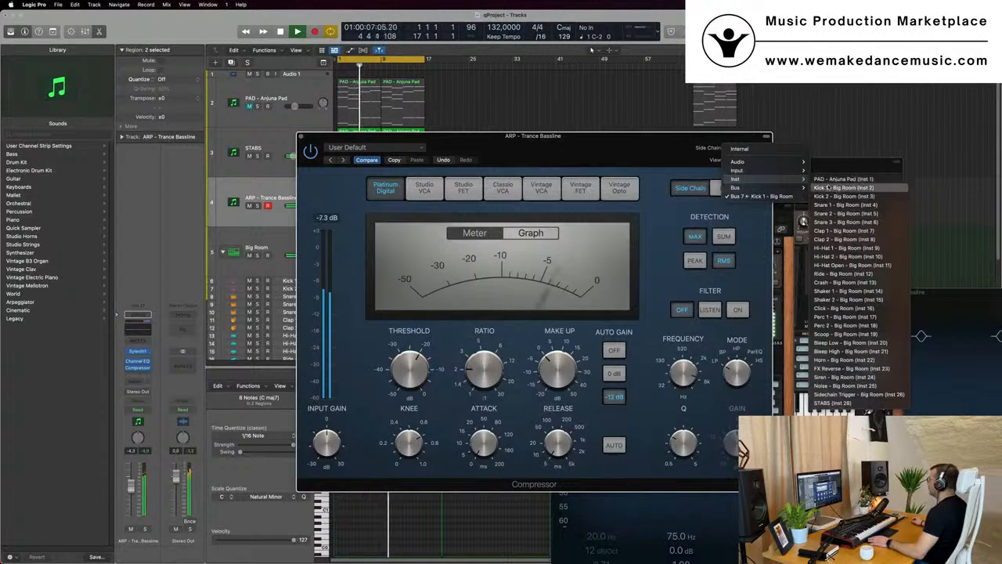
left_click(841, 187)
Set the ARP compressor's ratio to about 3.5:1 and raise its threshold while playing back
left_click_drag(601, 152, 682, 151)
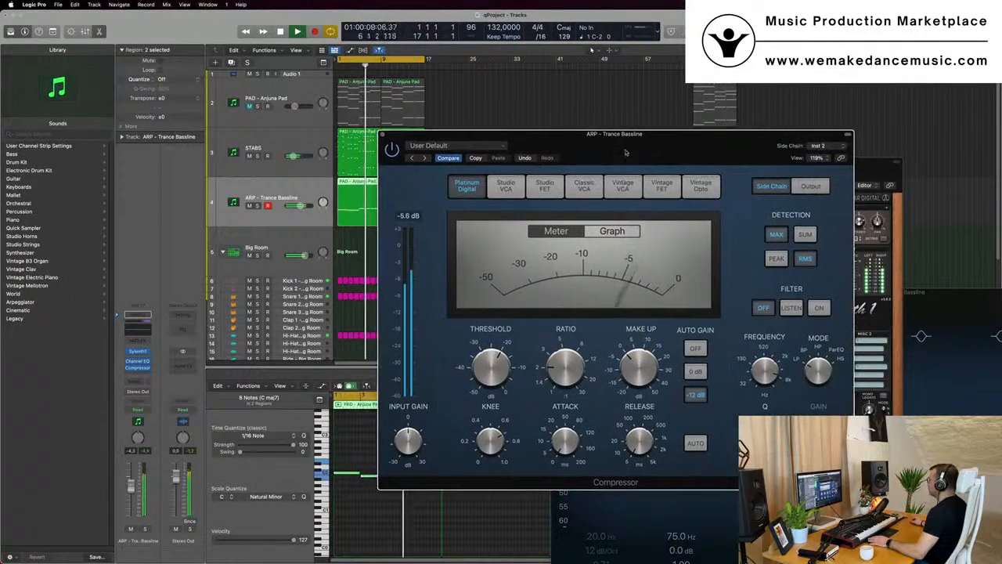
mouse_move(567, 371)
left_click_drag(567, 371, 566, 362)
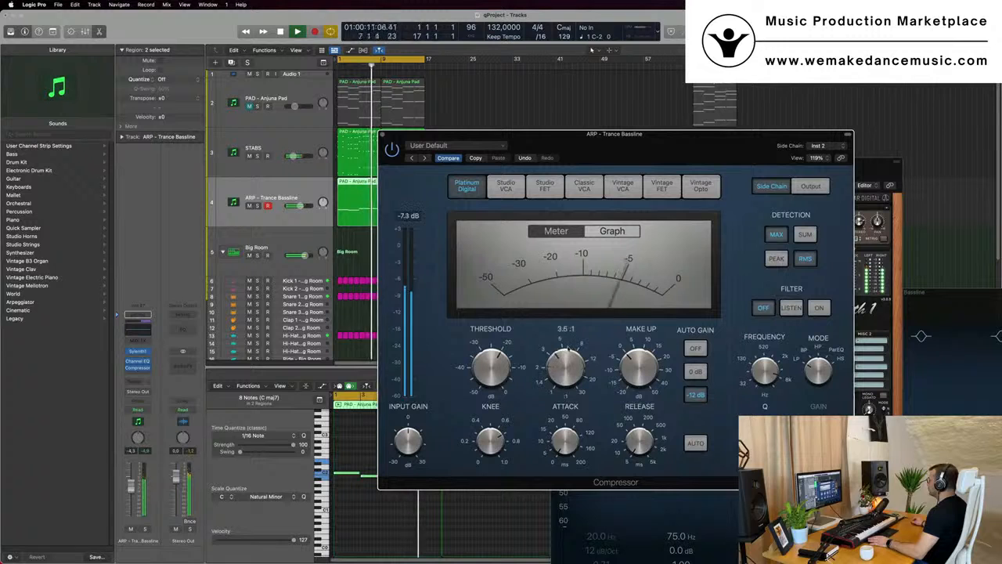
mouse_move(483, 369)
left_mouse_down()
mouse_move(495, 329)
mouse_move(495, 360)
left_mouse_up()
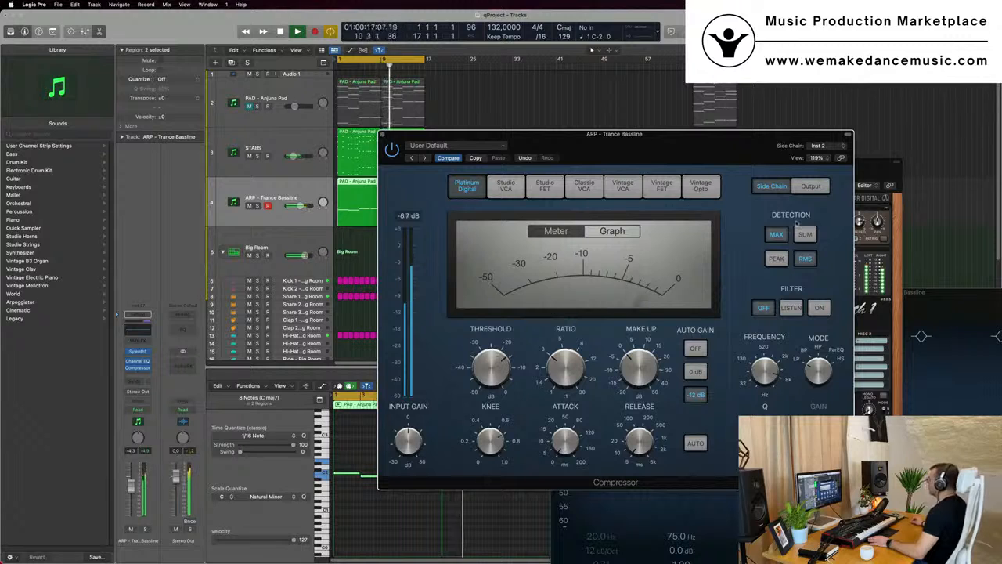
Set the compressor's side chain detection to SUM and PEAK, close it, and play back from the start
left_click(808, 238)
left_click(776, 259)
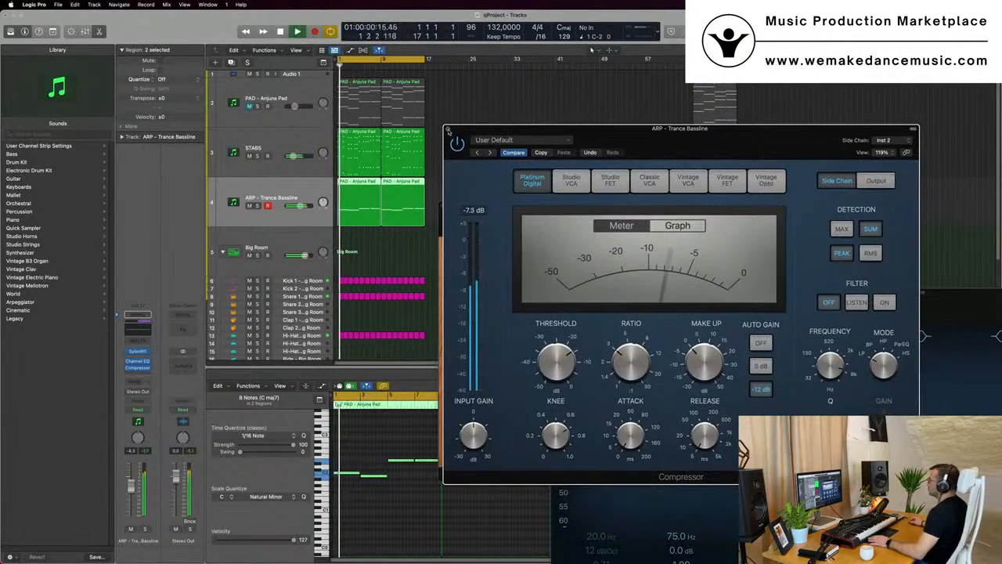
left_click(448, 129)
key("space")
left_click_drag(558, 222, 551, 214)
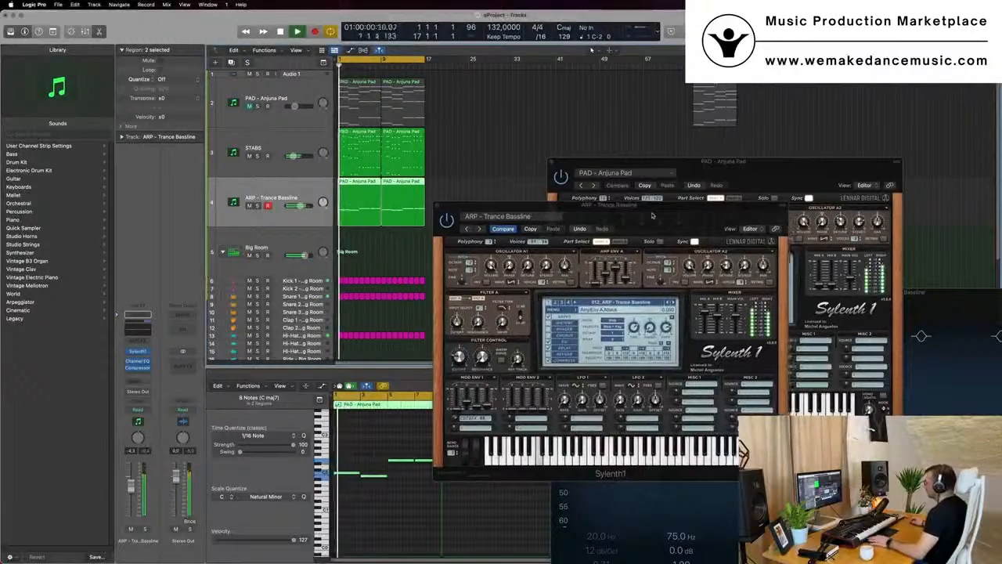
key("space")
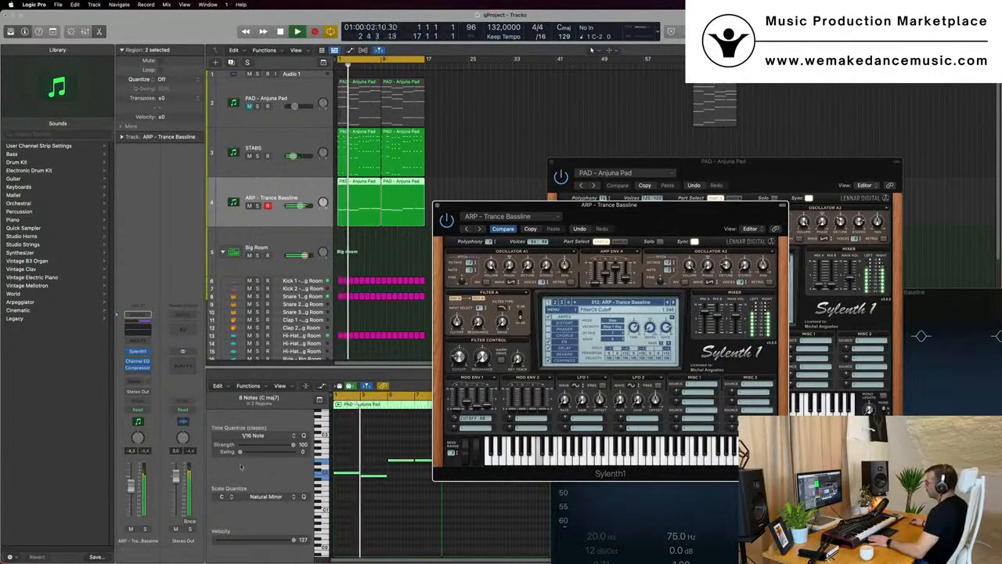
key("Return")
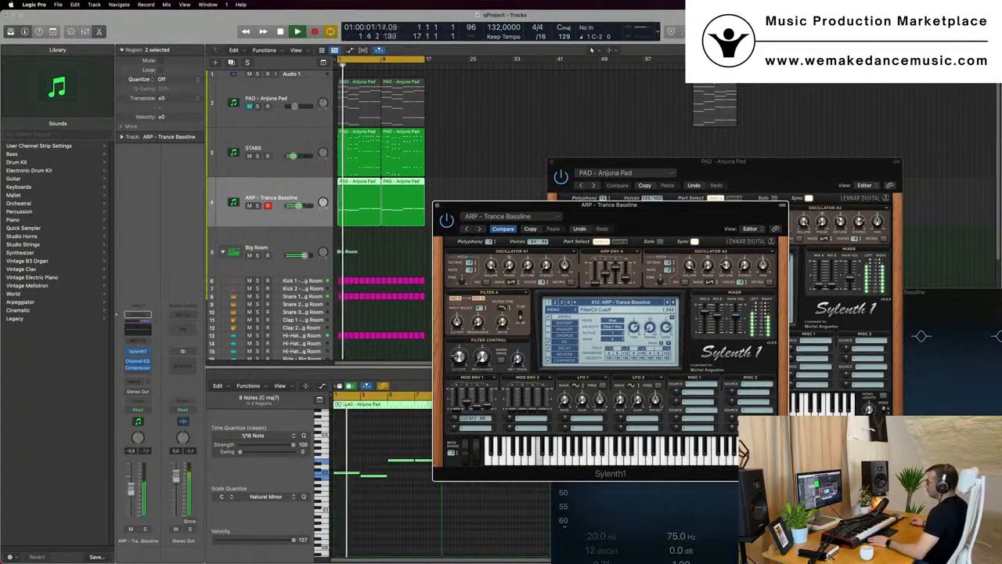
Play back the ARP - Trance Bassline track with its Sylenth1 window open to listen to the result
left_click_drag(298, 205, 300, 206)
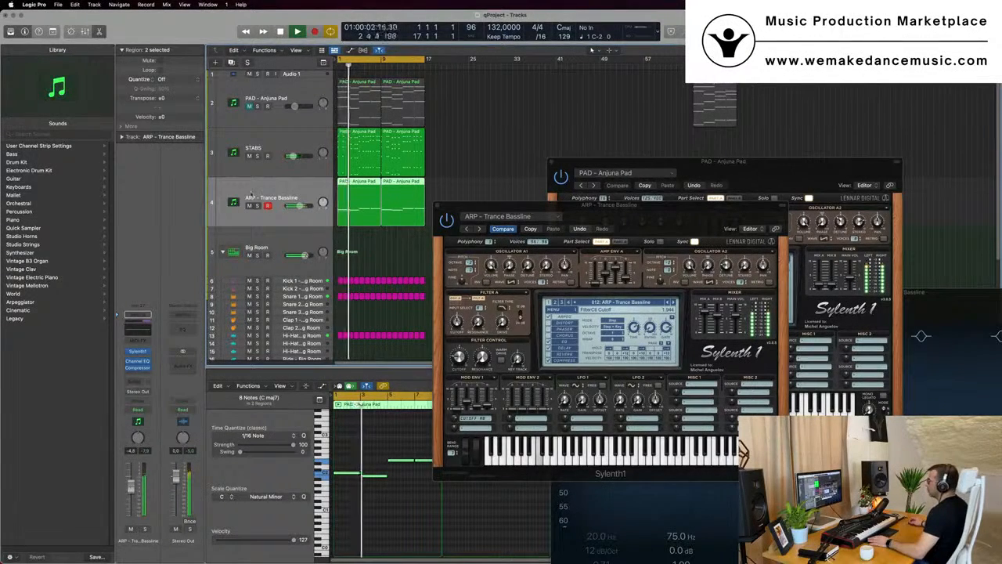
key("Up")
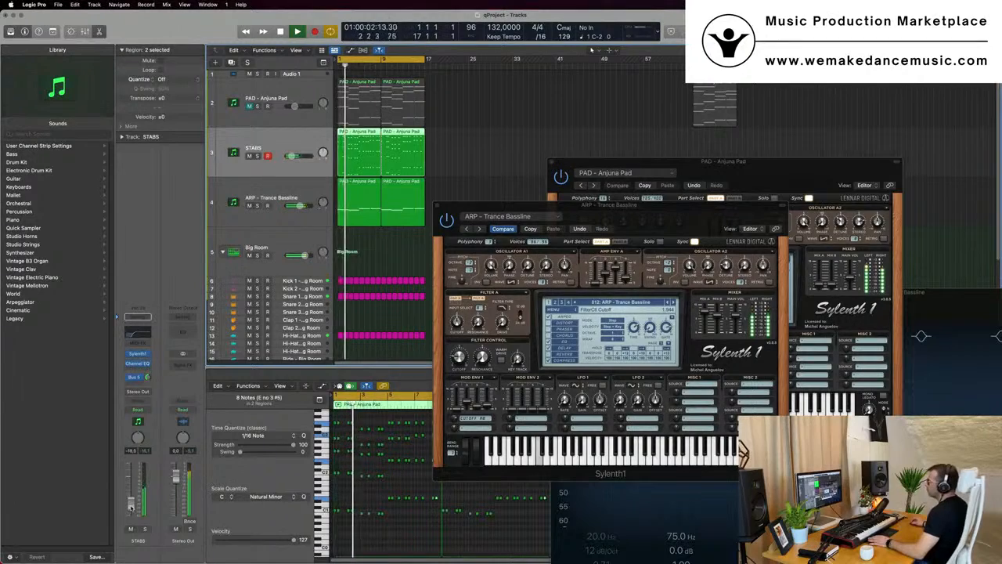
left_click(307, 192)
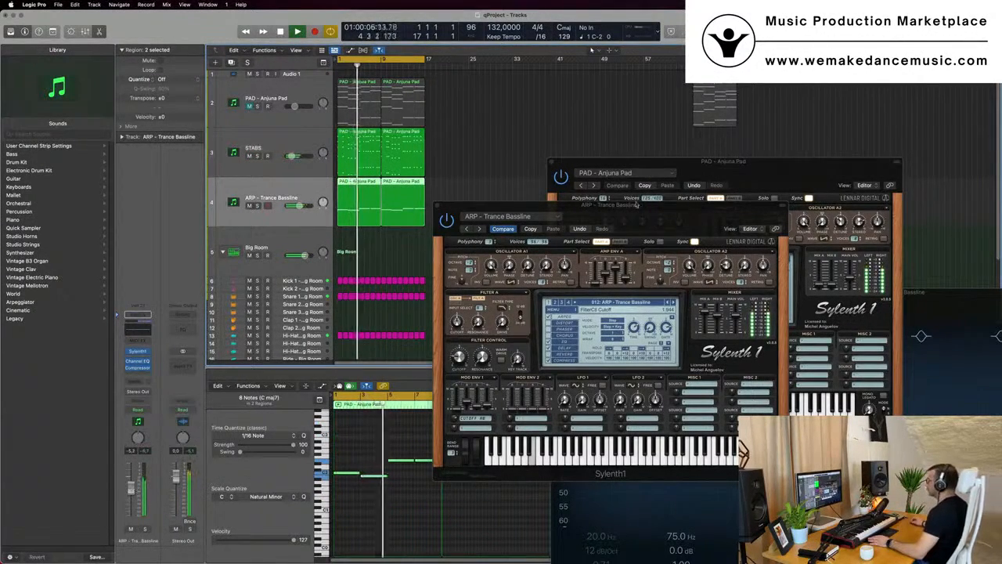
left_click_drag(637, 204, 550, 194)
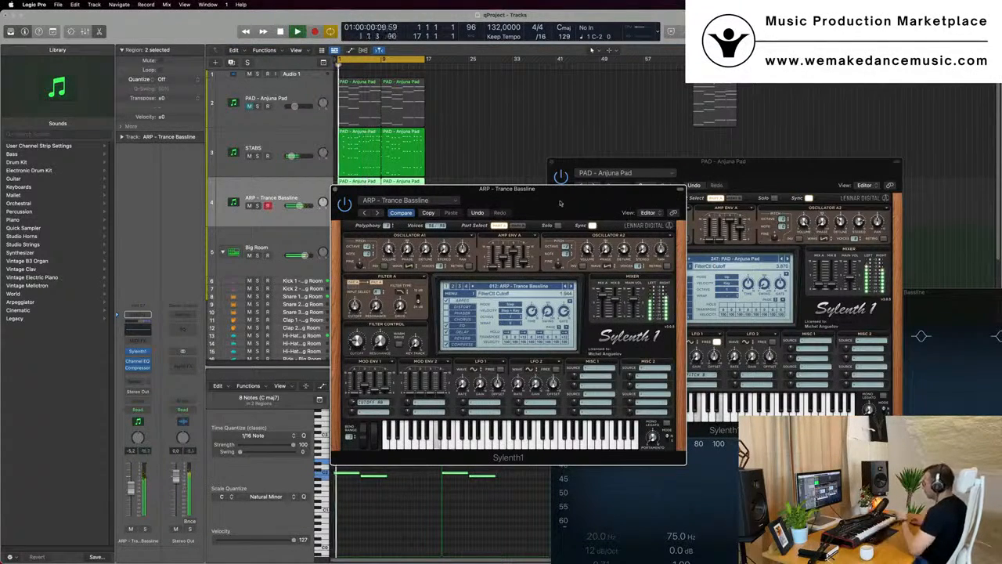
left_click_drag(561, 198, 621, 188)
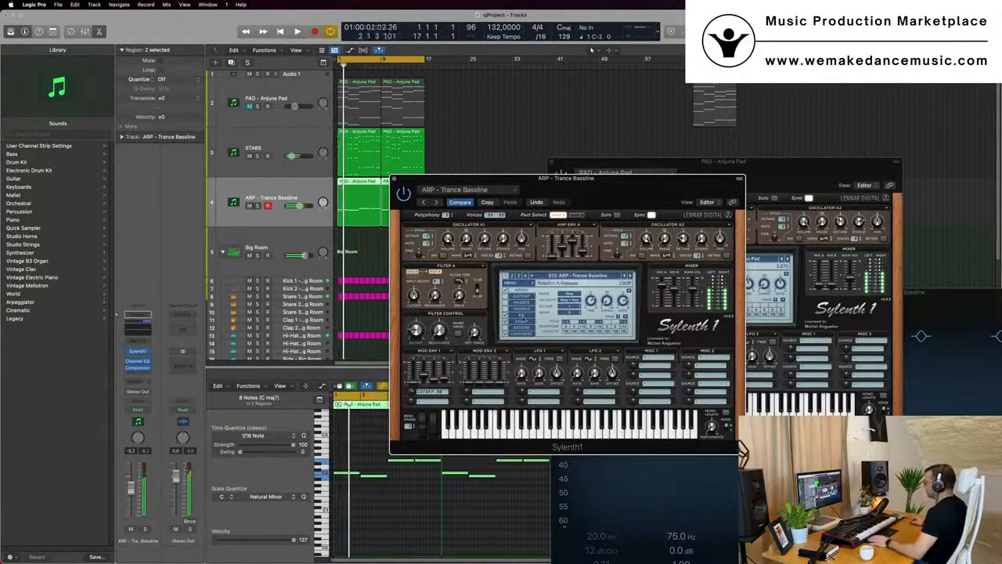
key("space")
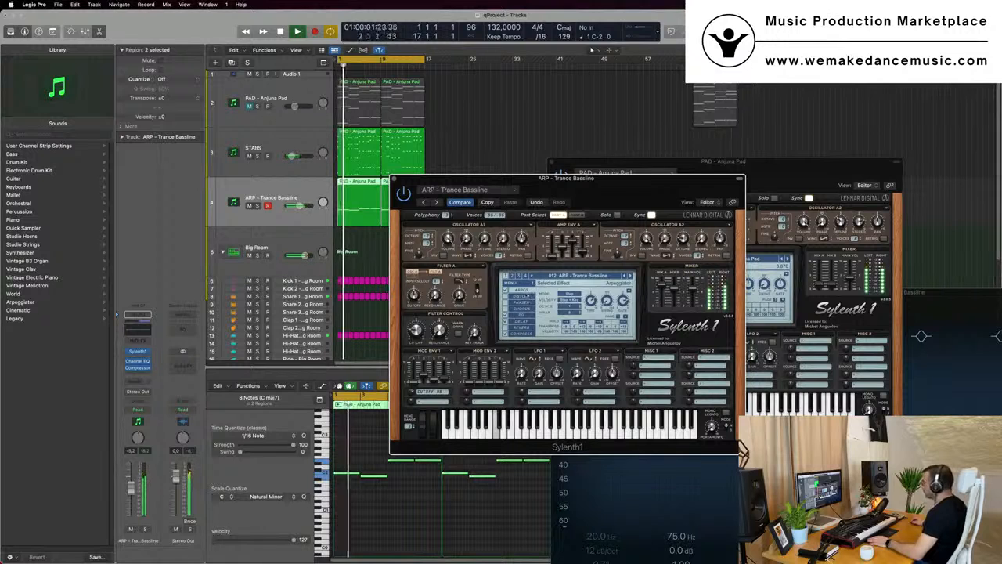
key("space")
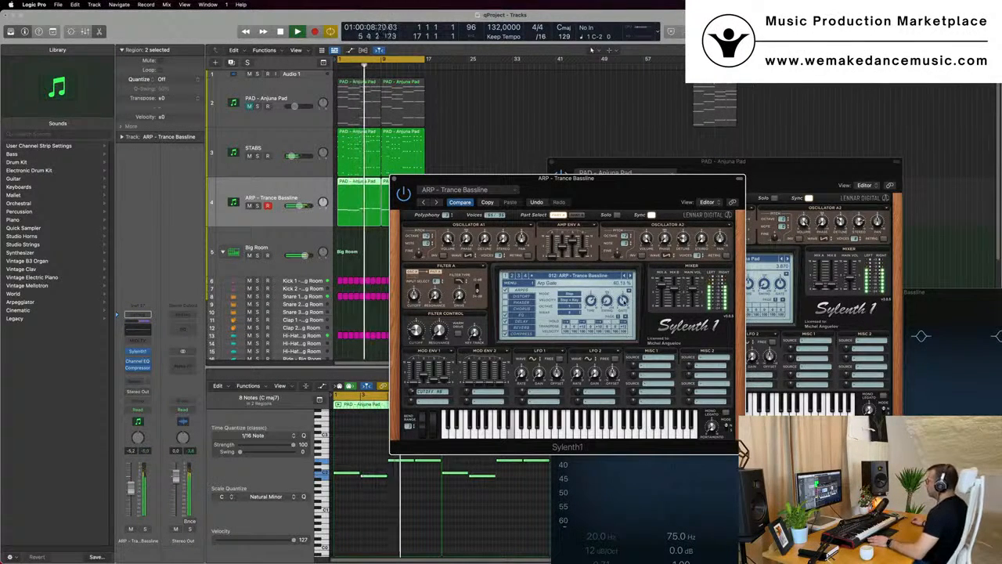
key("Return")
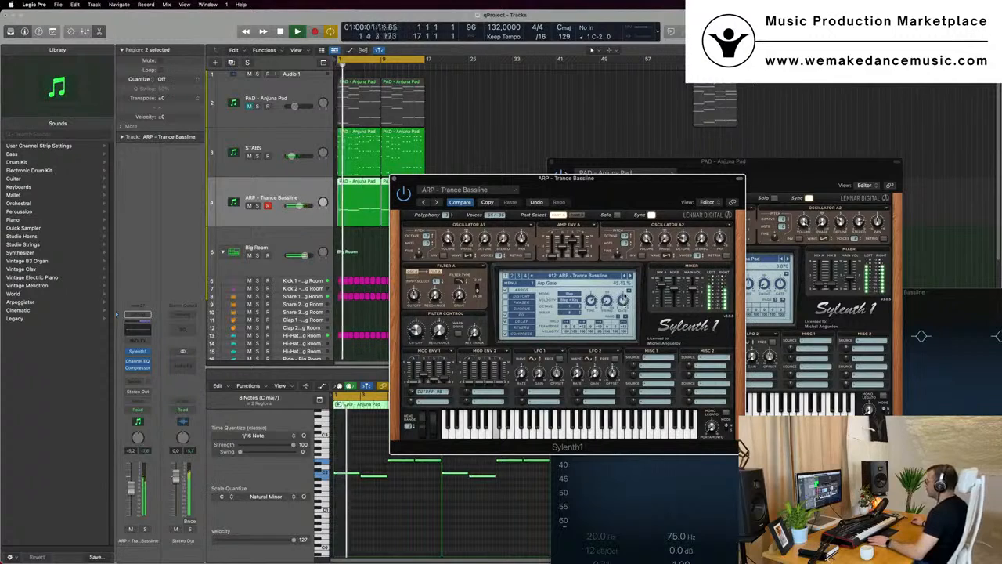
Adjust the ARP Sylenth1's arpeggiator gate and filter cutoff while playing, then close the plugin window
mouse_move(623, 300)
left_mouse_down()
mouse_move(624, 322)
mouse_move(626, 290)
left_mouse_up()
left_click(629, 291)
left_click(616, 295)
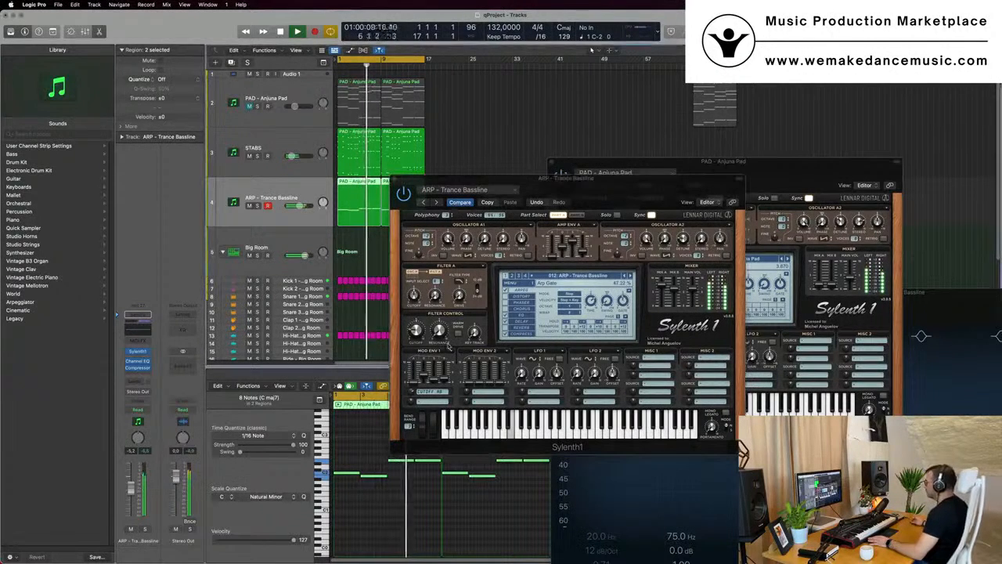
left_click(415, 331)
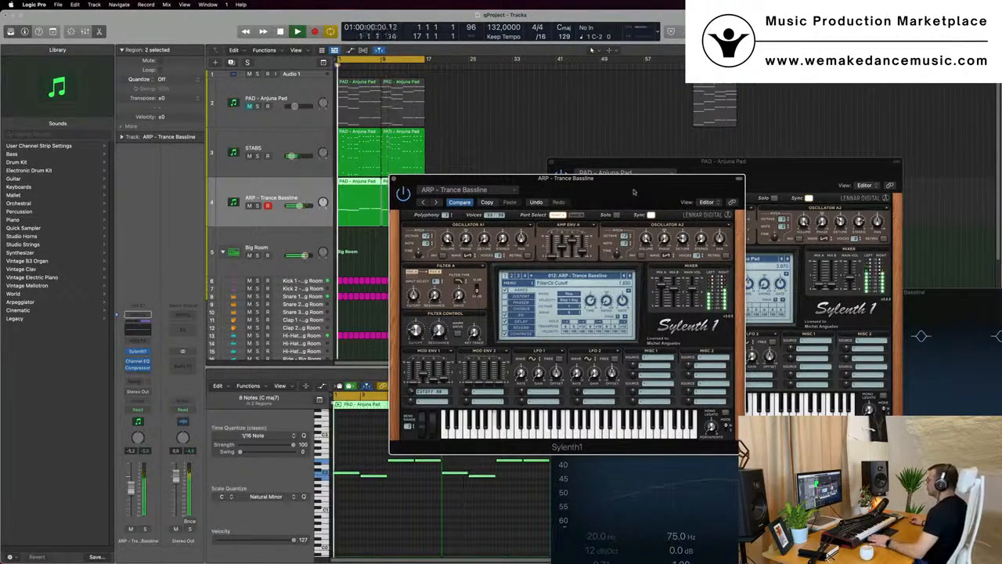
left_click_drag(624, 192, 667, 231)
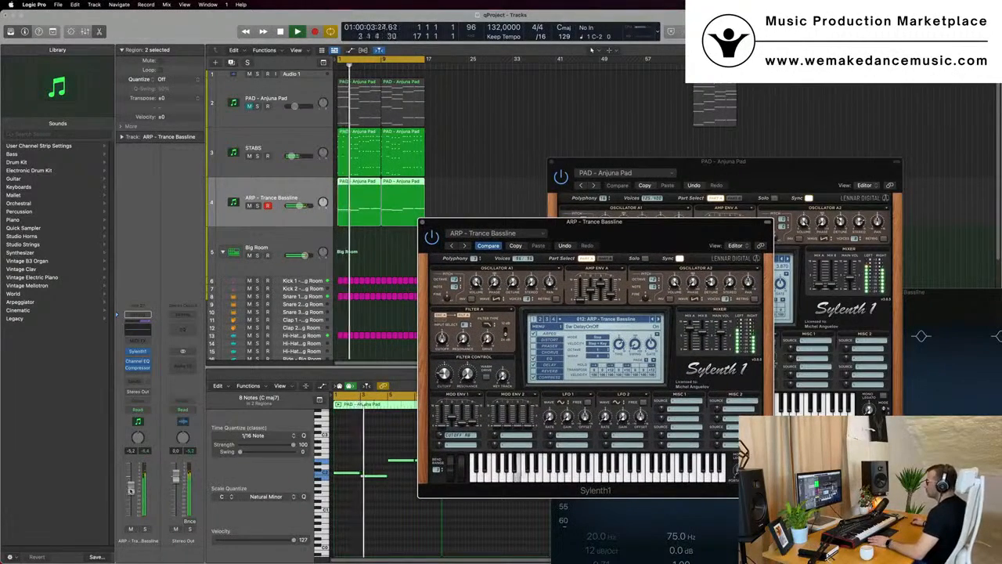
left_click_drag(671, 227, 654, 238)
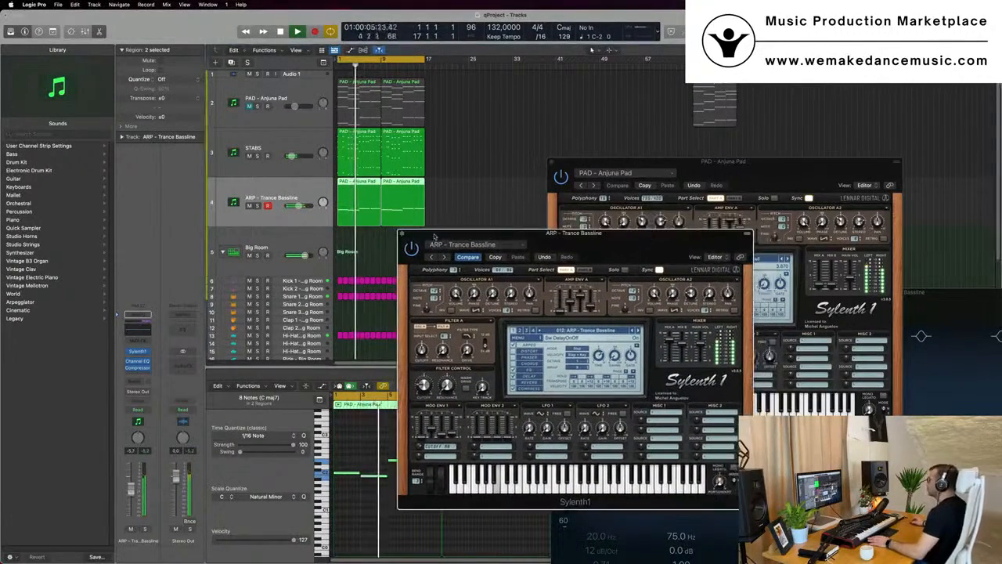
key("super+w")
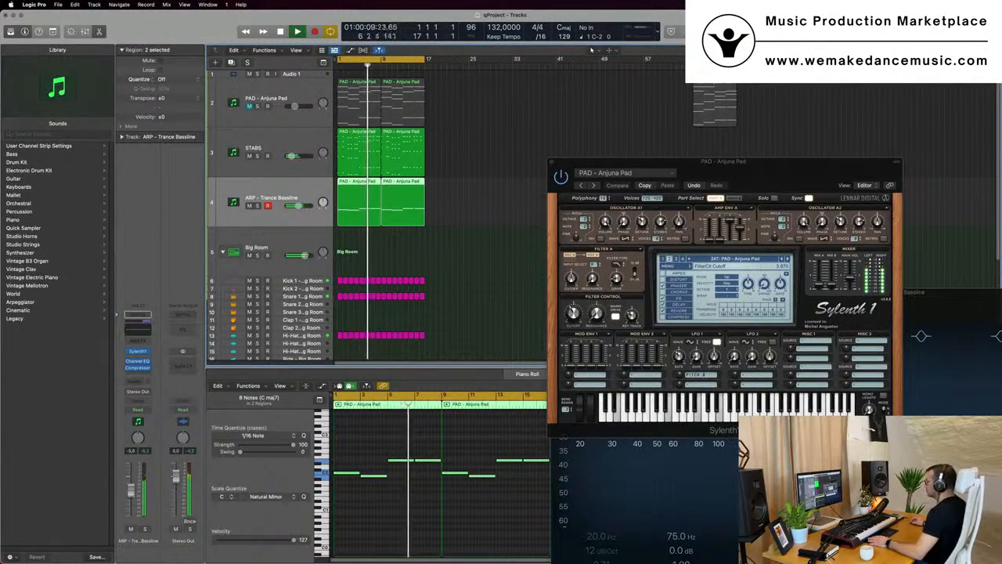
Close the PAD's Sylenth1 window, then select the PAD - Anjuna Pad track and unmute it
left_click_drag(779, 181, 509, 170)
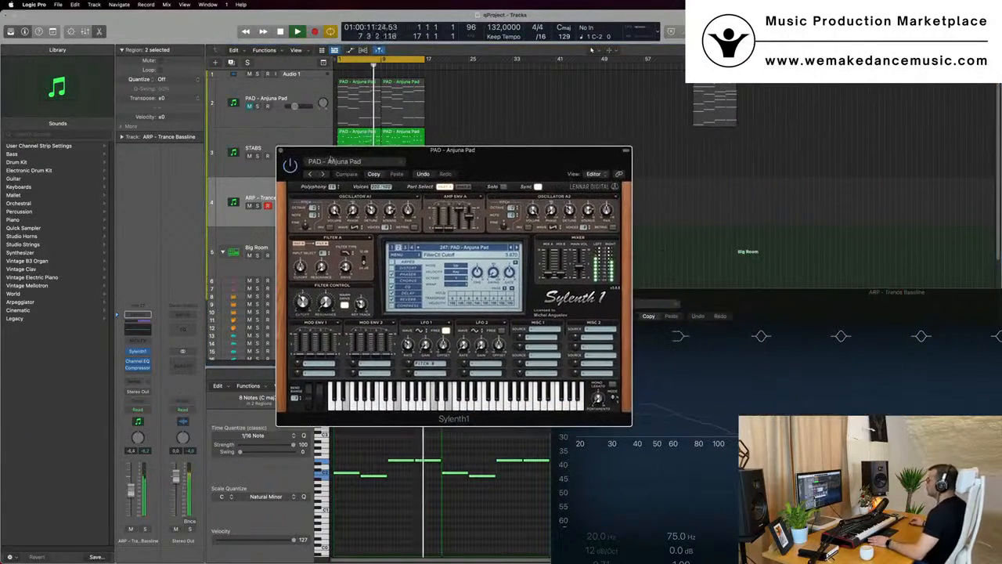
left_click(280, 152)
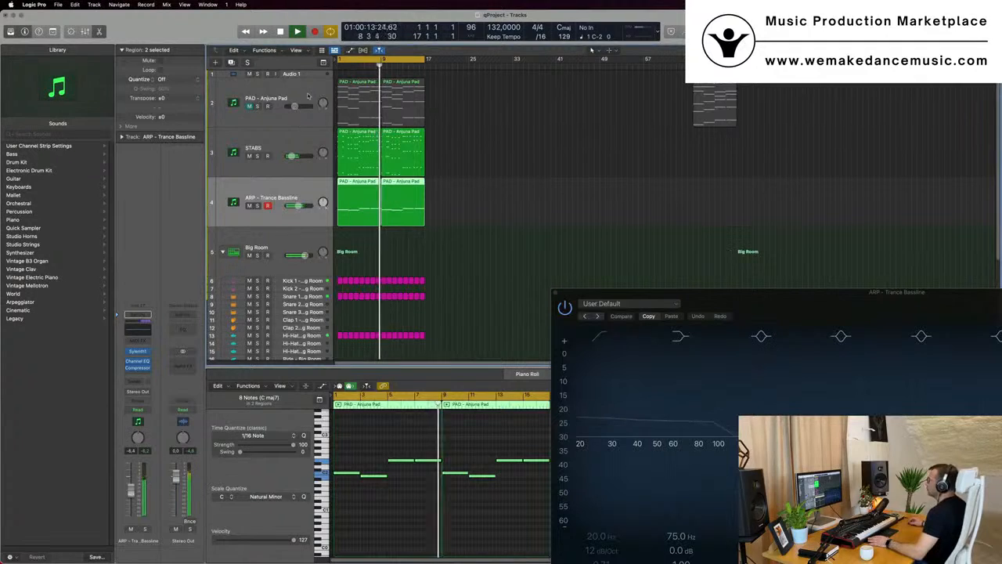
left_click(247, 115)
left_click(249, 106)
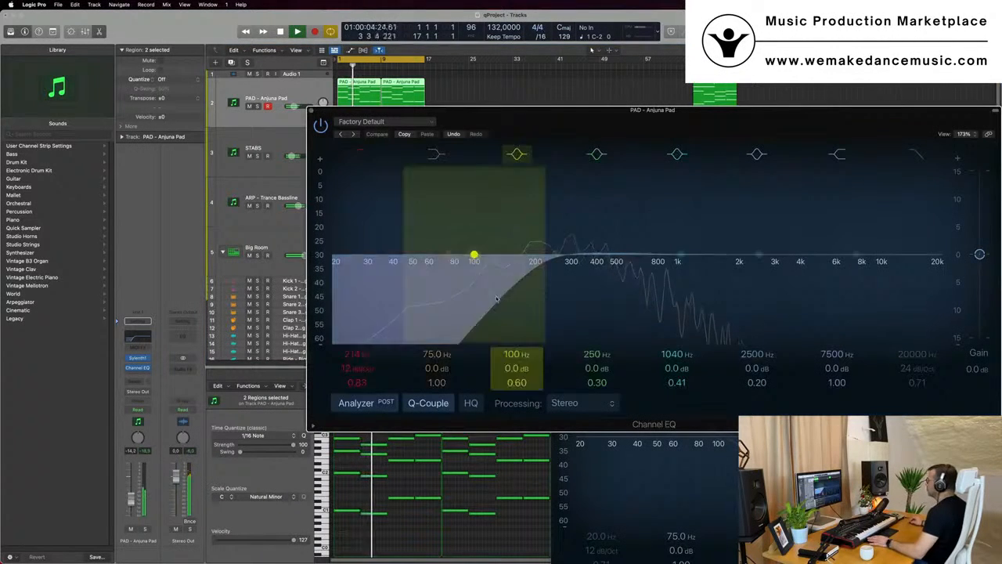
Inspect the PAD track's Channel EQ and Sylenth1 while playing back, then close both windows and return to the start
left_click_drag(474, 253, 578, 272)
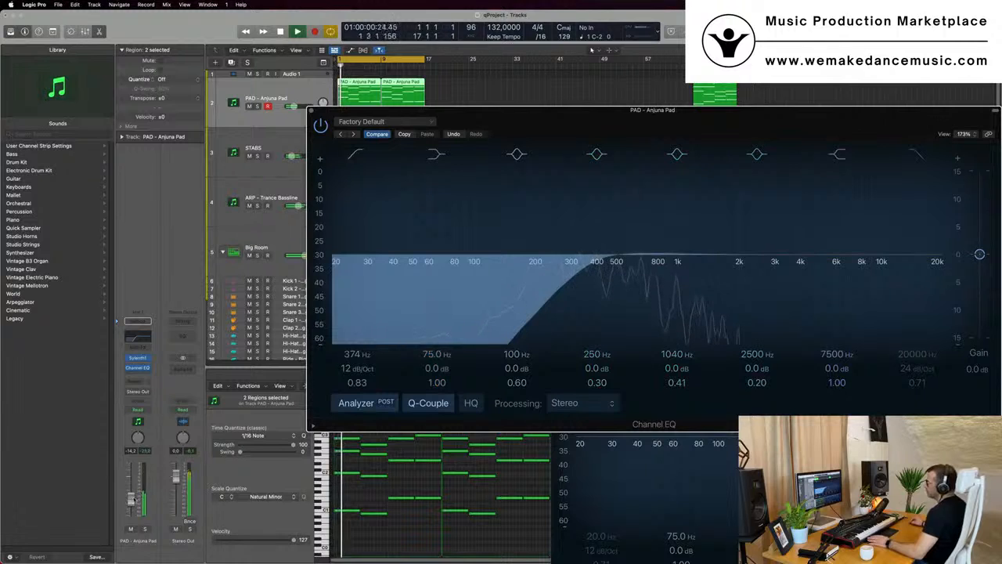
left_click(146, 337)
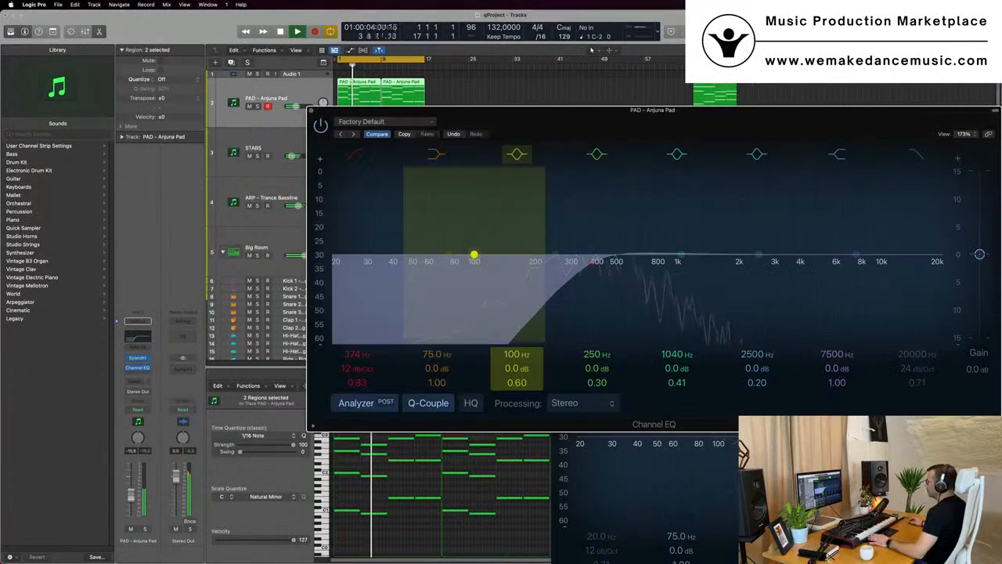
key("space")
left_click(137, 359)
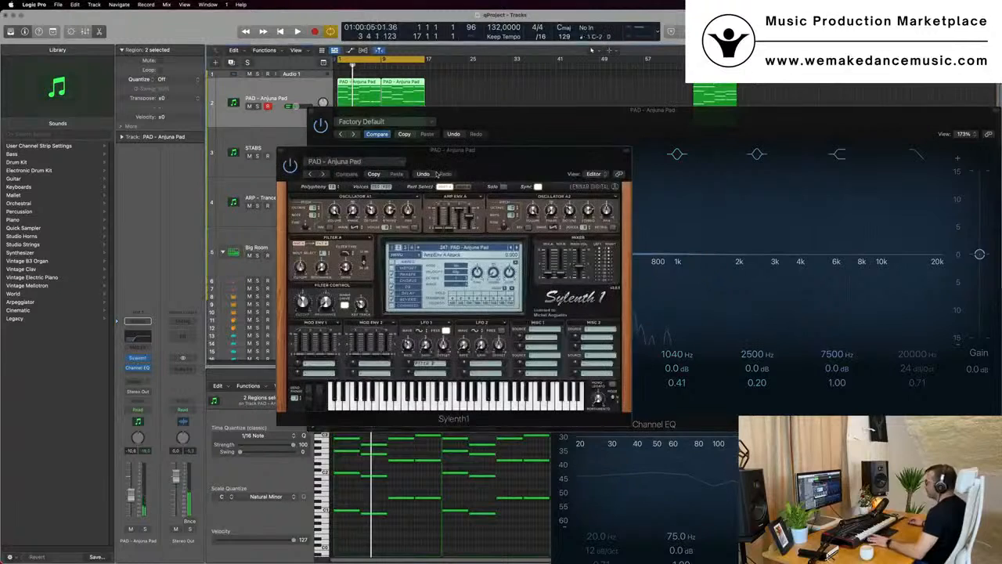
key("space")
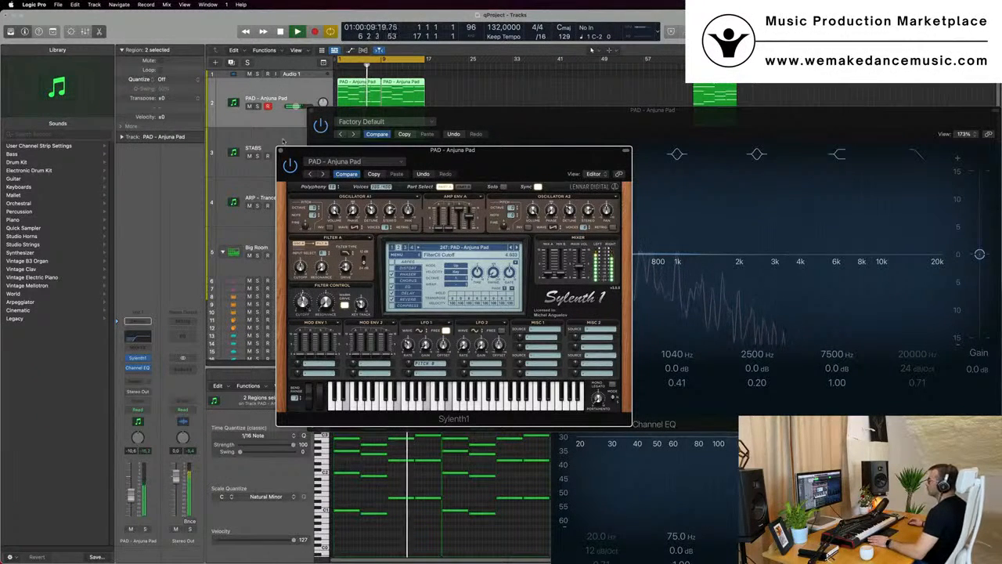
left_click(281, 151)
left_click_drag(546, 111, 496, 134)
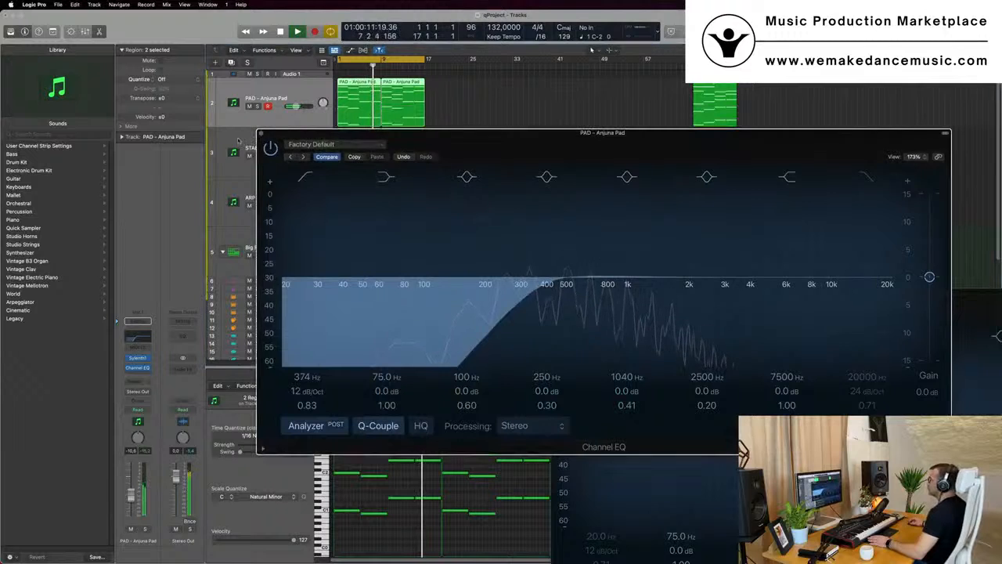
left_click(262, 134)
key("Return")
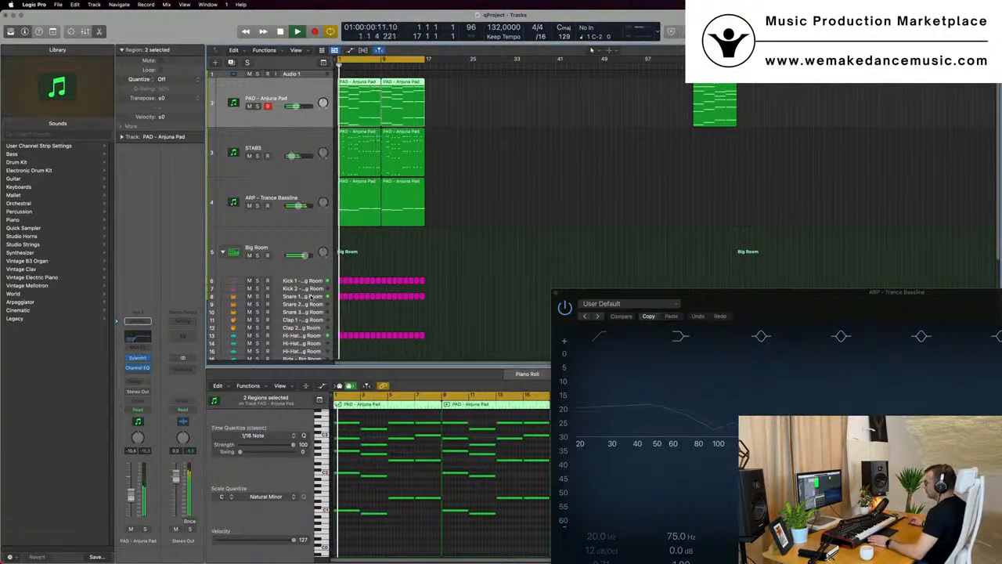
Close the ARP Channel EQ window and repeat all regions so the arrangement runs to bar 33
left_click(294, 295)
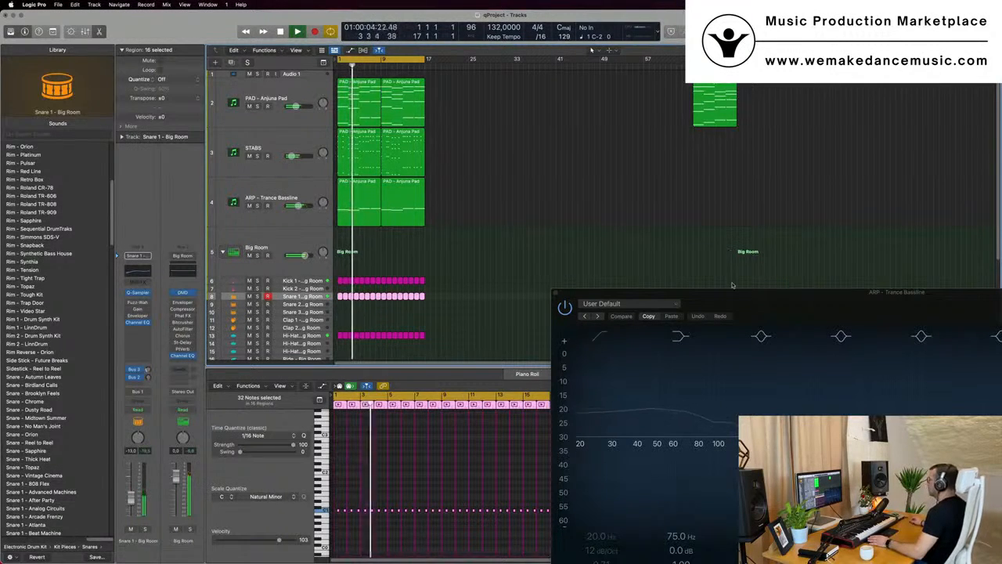
left_click_drag(733, 285, 604, 245)
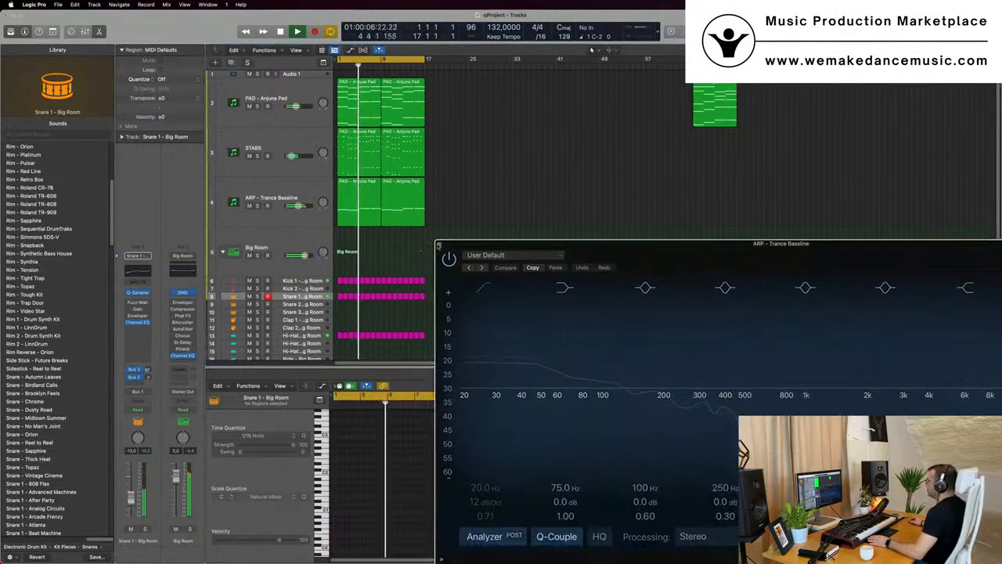
left_click(439, 245)
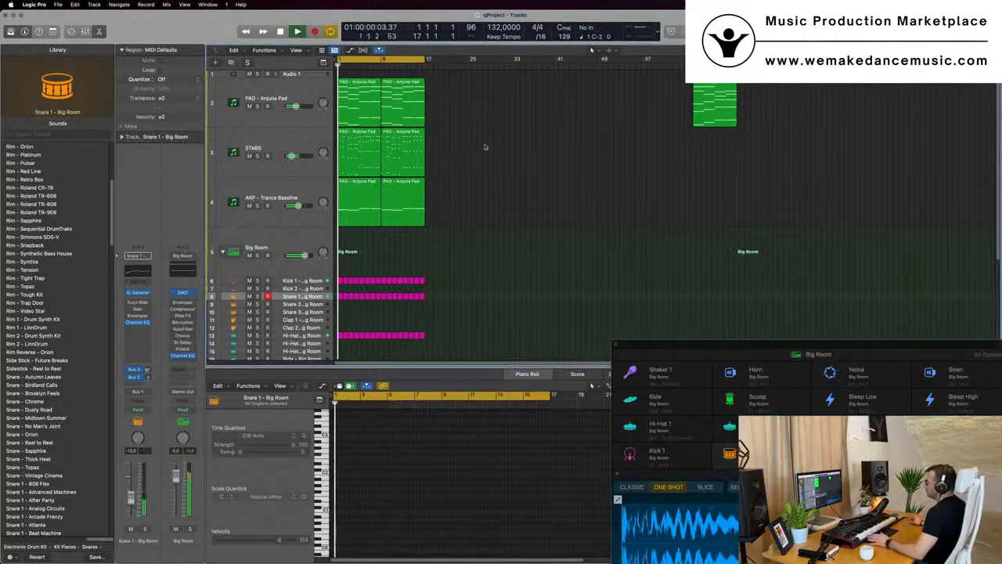
scroll(483, 155, "up", 1)
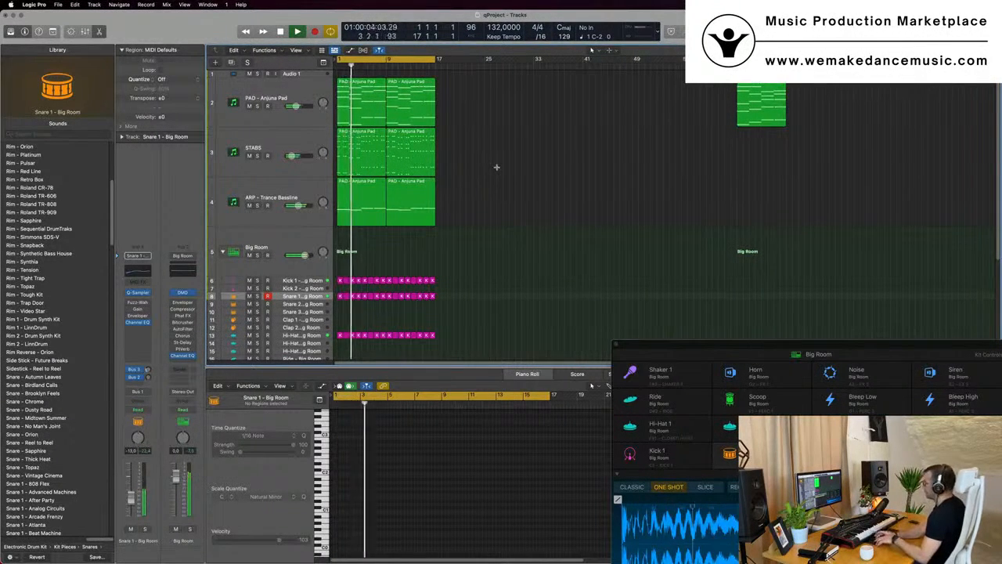
key("ctrl+super+r")
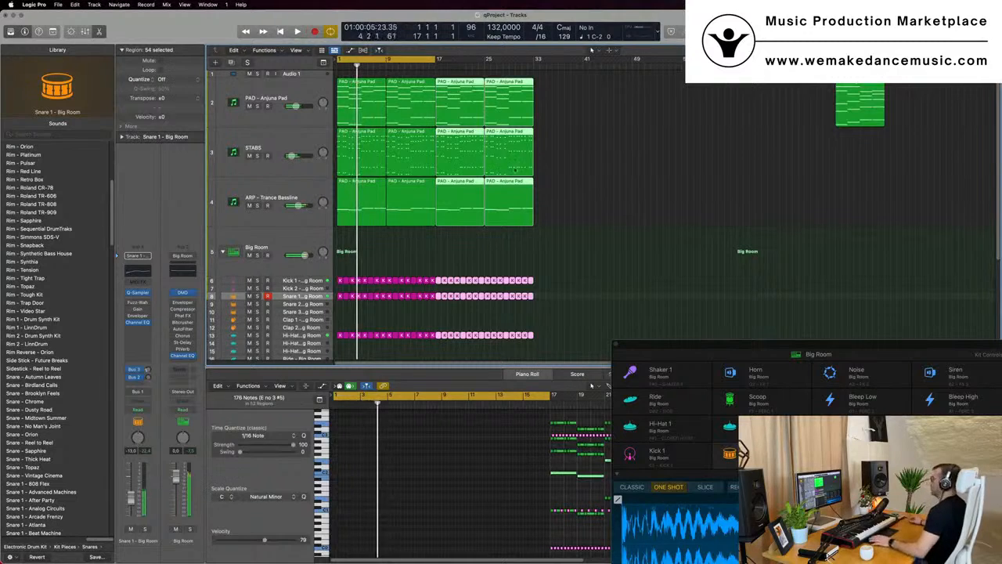
Set the cycle range to span bars 1 to 33 and return the playhead to the start
scroll(505, 161, "down", 2)
left_click_drag(413, 60, 502, 62)
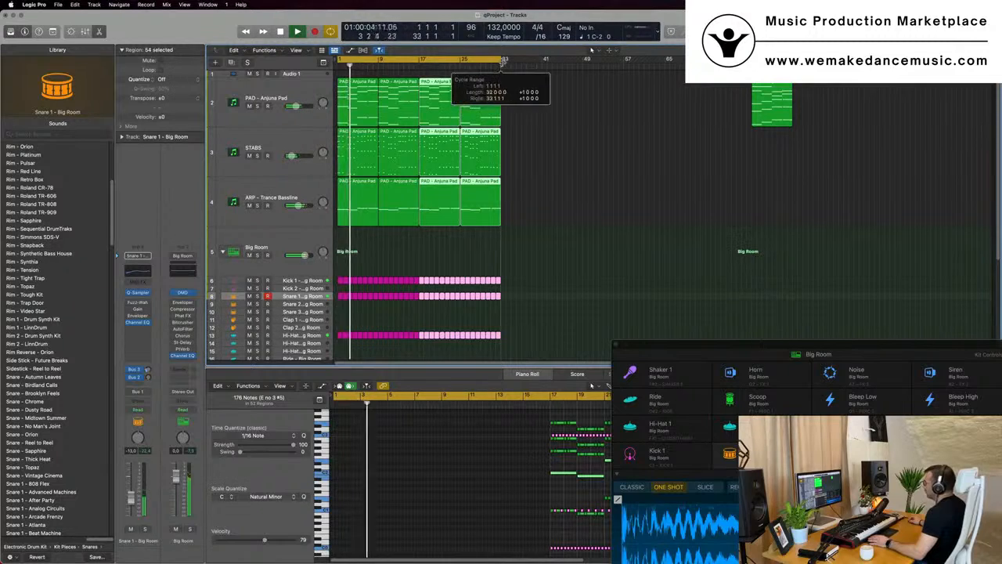
left_click(585, 149)
scroll(588, 152, "up", 2)
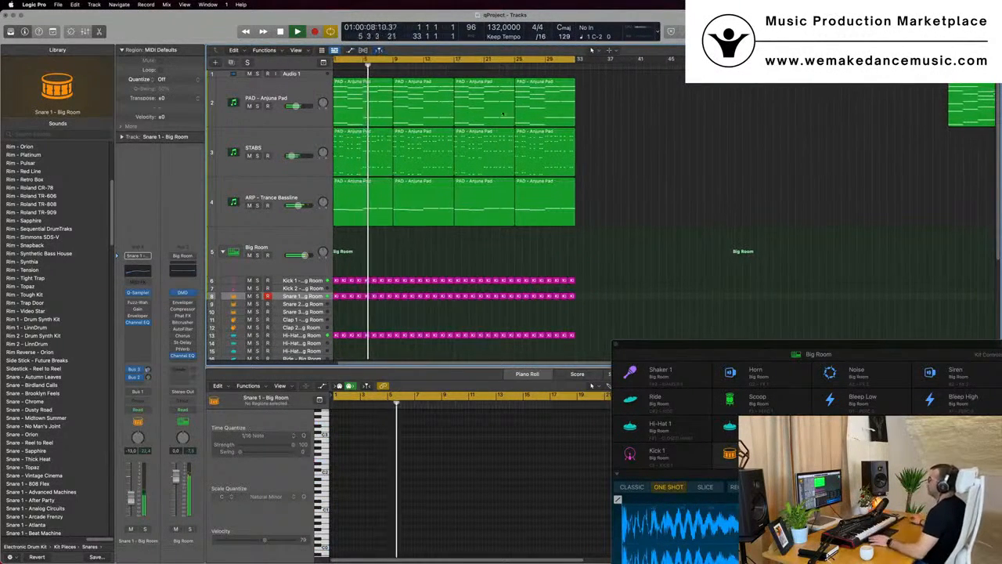
scroll(393, 224, "down", 2)
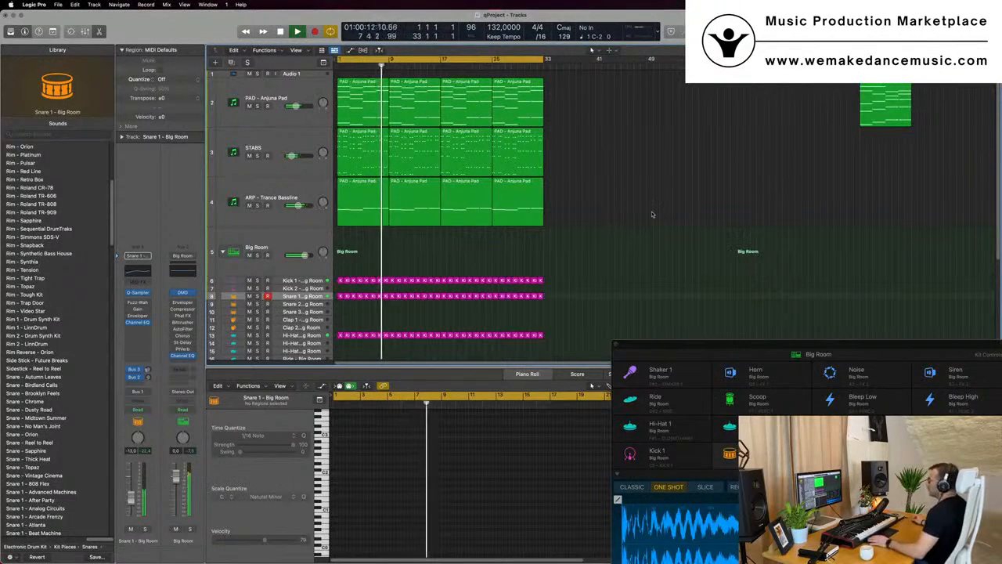
key("Return")
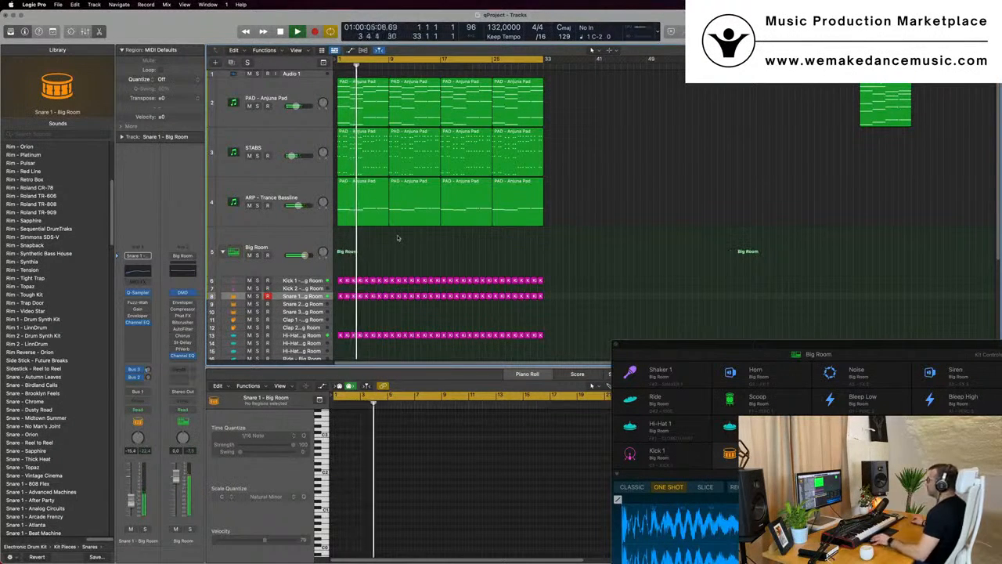
Create a new track with the same settings as the ARP - Trance Bassline track and select it
left_click(301, 185)
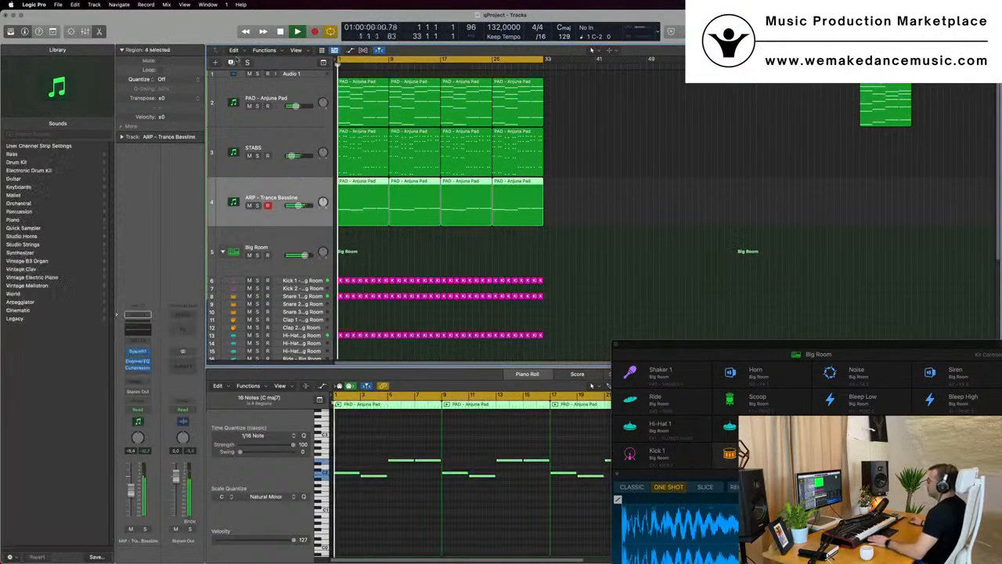
key("super+d")
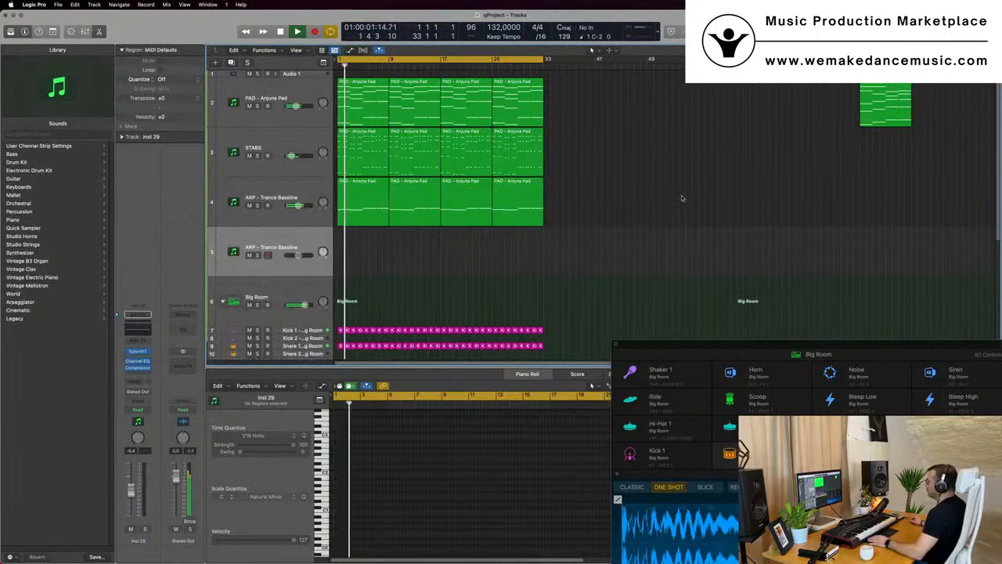
left_click(285, 112)
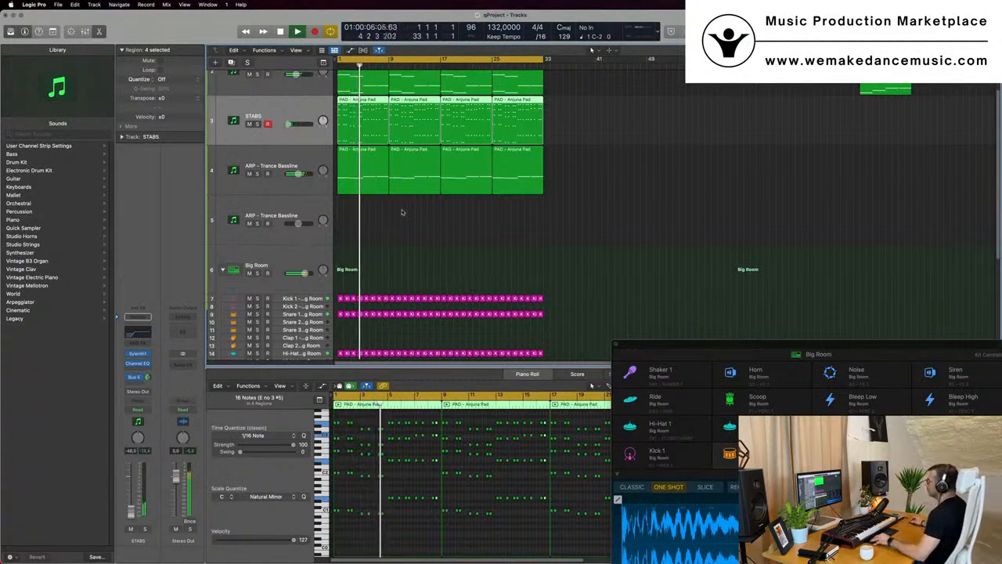
left_click(306, 217)
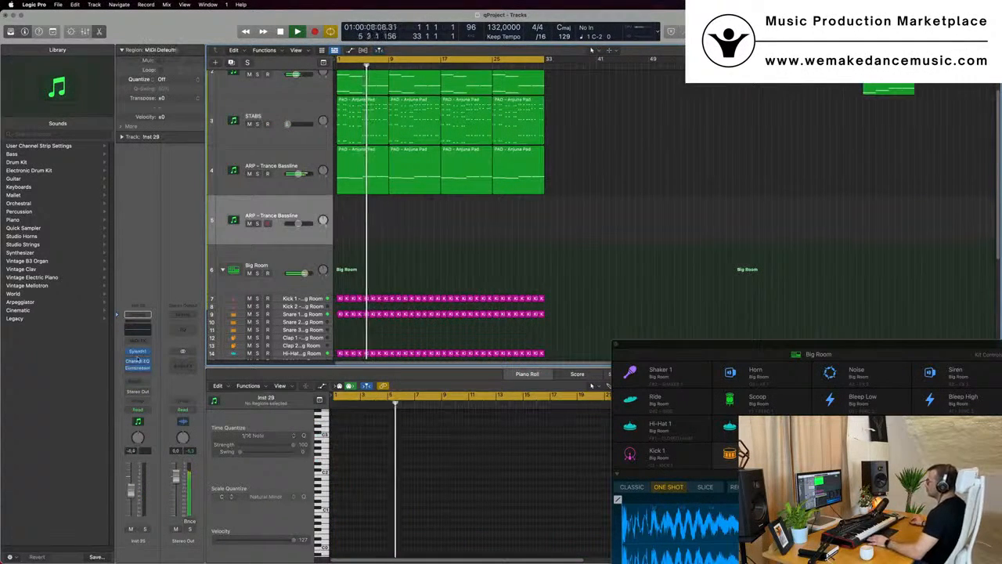
Load the Sylenth1 preset 123: LEAD - 80's Lead on the new track
left_click(138, 351)
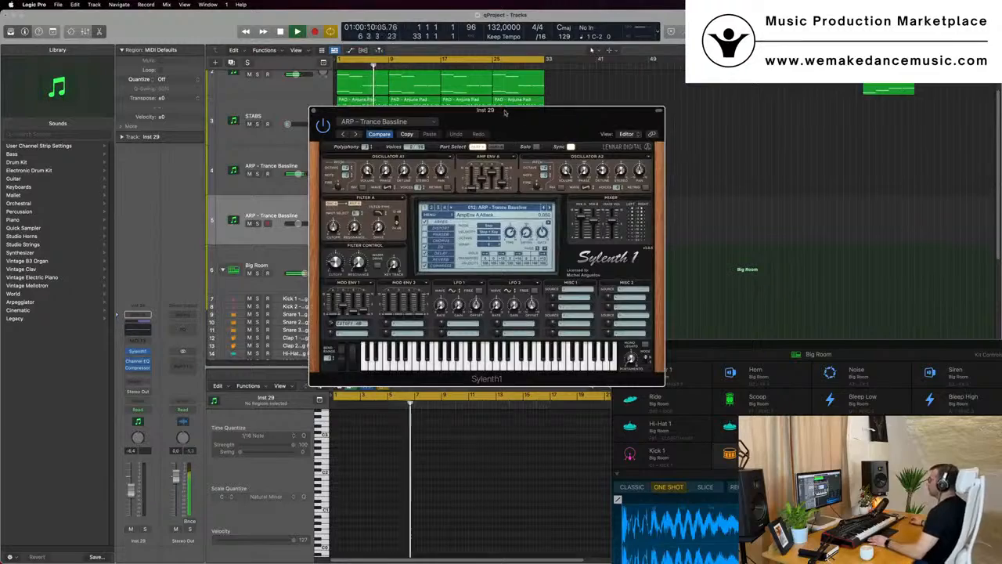
left_click_drag(505, 114, 526, 123)
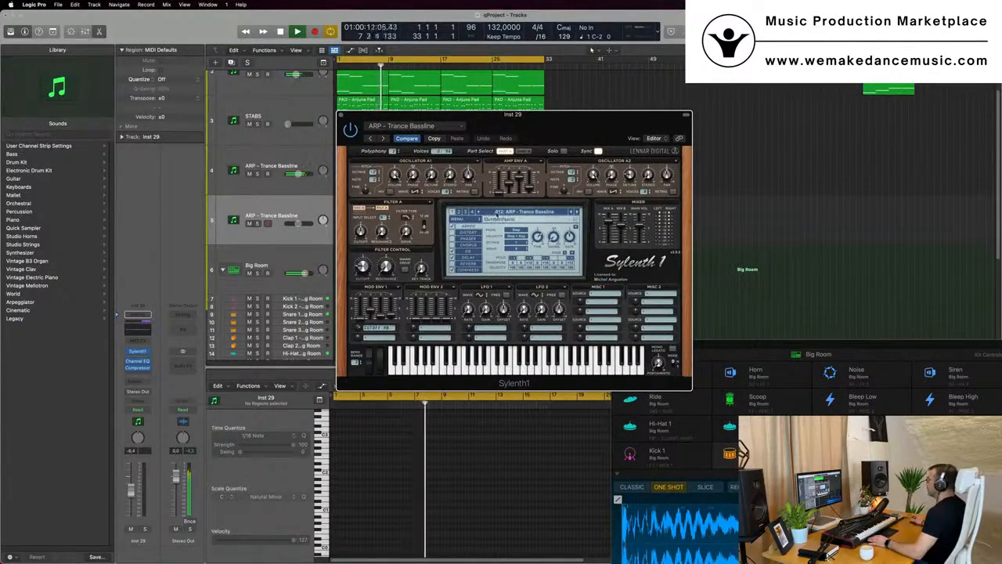
left_click(498, 213)
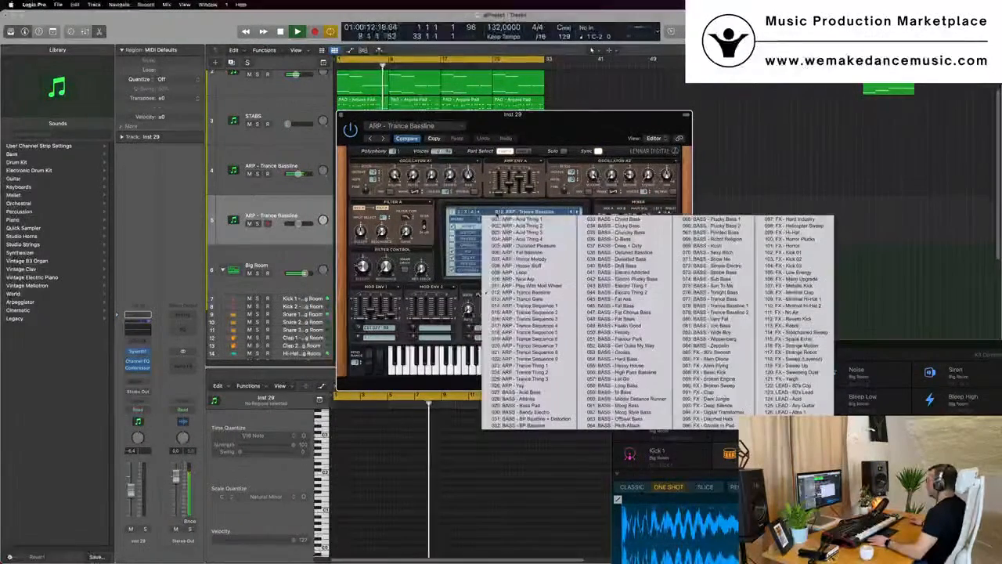
left_click(811, 390)
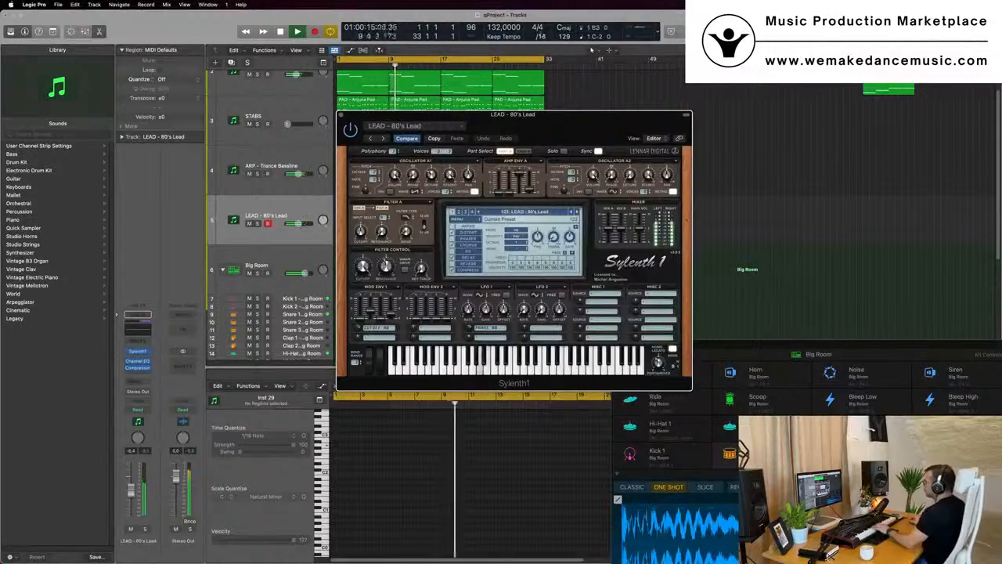
left_click_drag(564, 115, 664, 115)
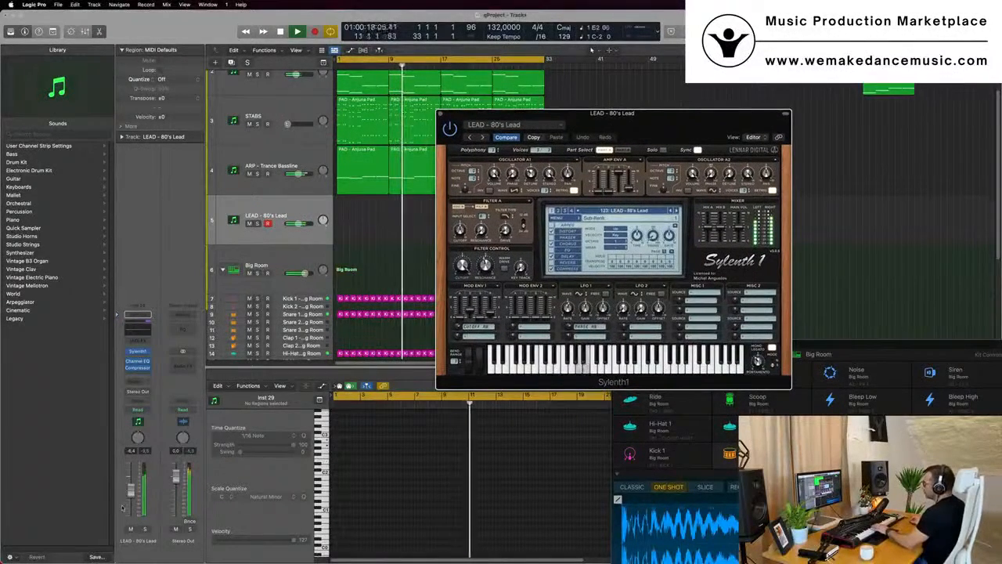
Lower the LEAD track's volume slightly and add a send to Bus 5 (Aux 5), raising its send level
left_click_drag(131, 491, 132, 500)
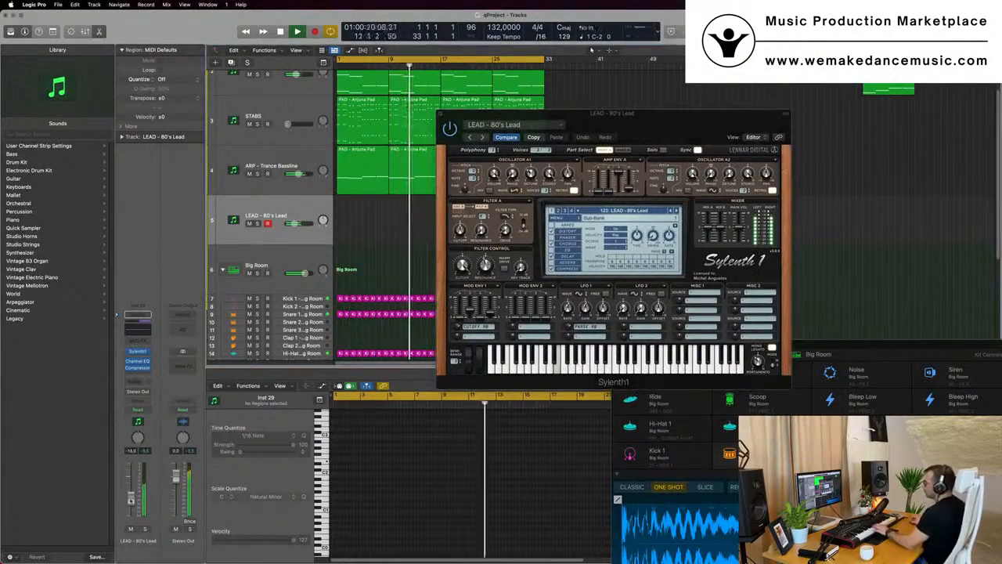
left_click(138, 381)
mouse_move(185, 393)
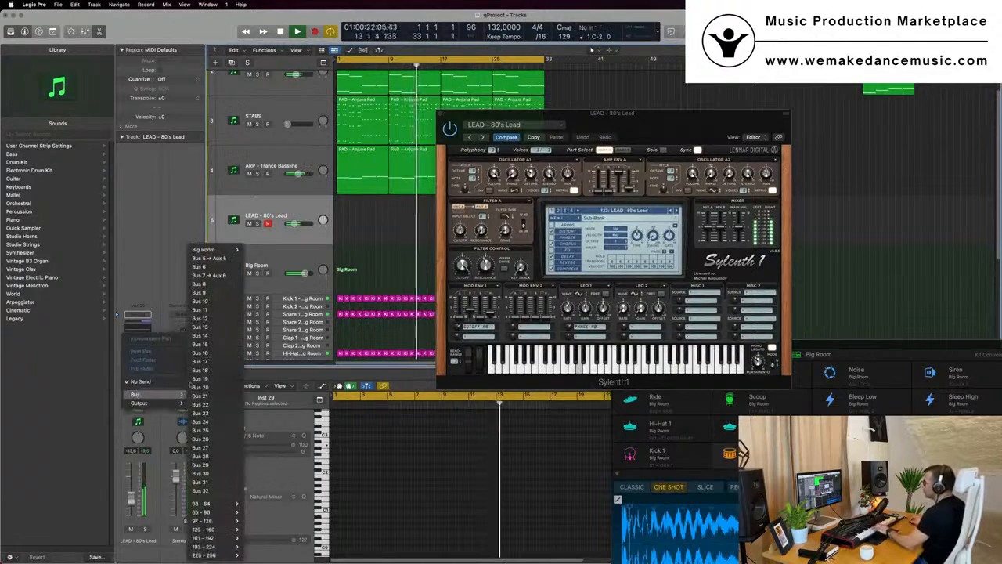
left_click(207, 258)
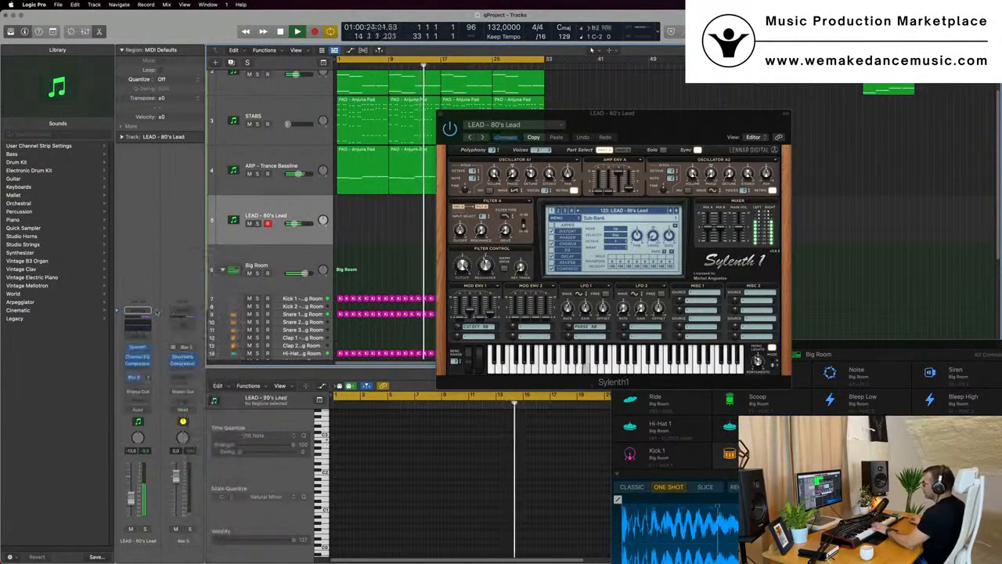
left_click_drag(147, 377, 147, 368)
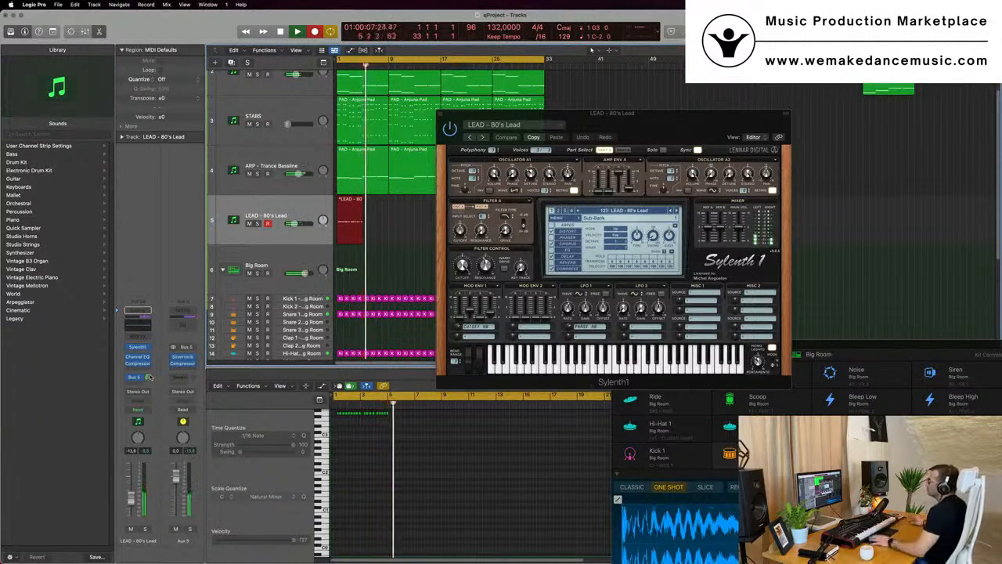
Stop recording the LEAD - 80's Lead part and play it back with its notes shown in the Piano Roll
key("space")
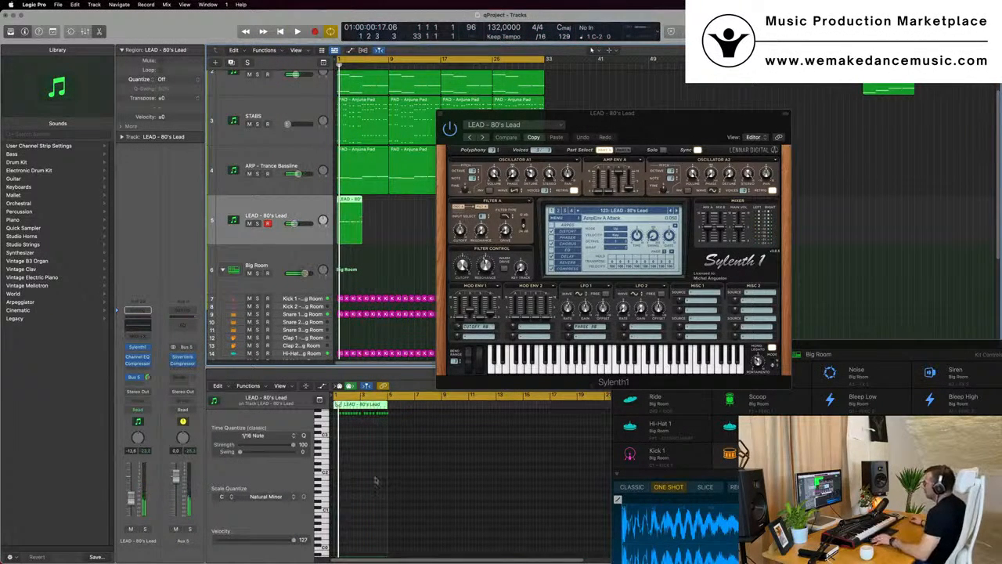
scroll(374, 479, "up", 5)
left_click(381, 478)
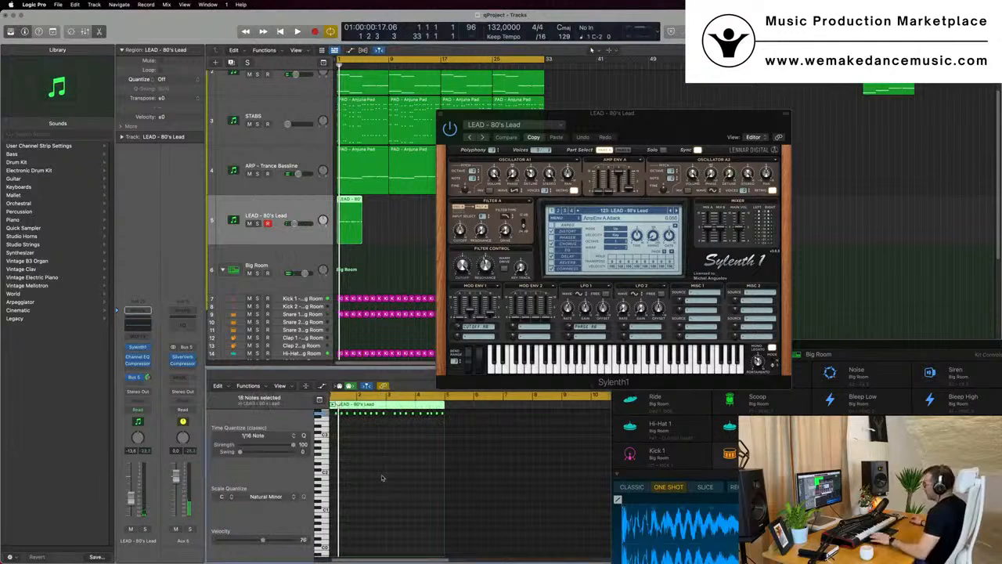
key("space")
scroll(388, 479, "up", 3)
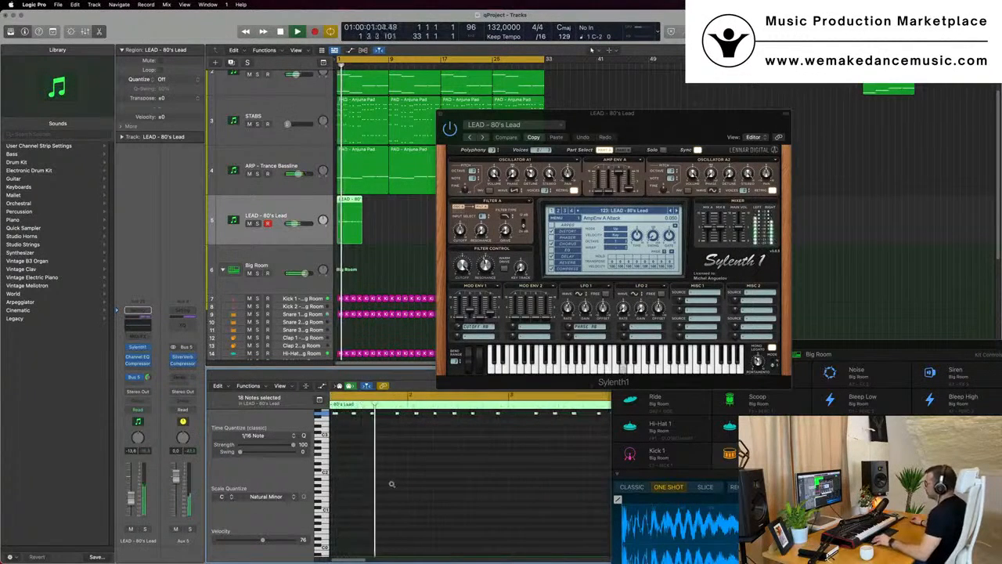
scroll(393, 483, "down", 2)
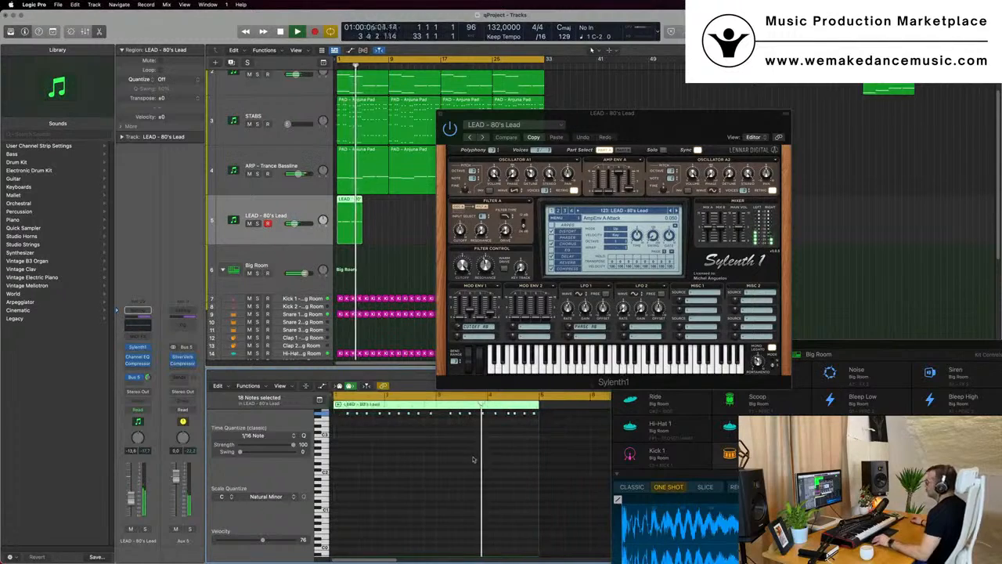
Play the LEAD - 80's Lead part from the start while following its notes in the Piano Roll
scroll(473, 461, "down", 1)
scroll(473, 460, "down", 1)
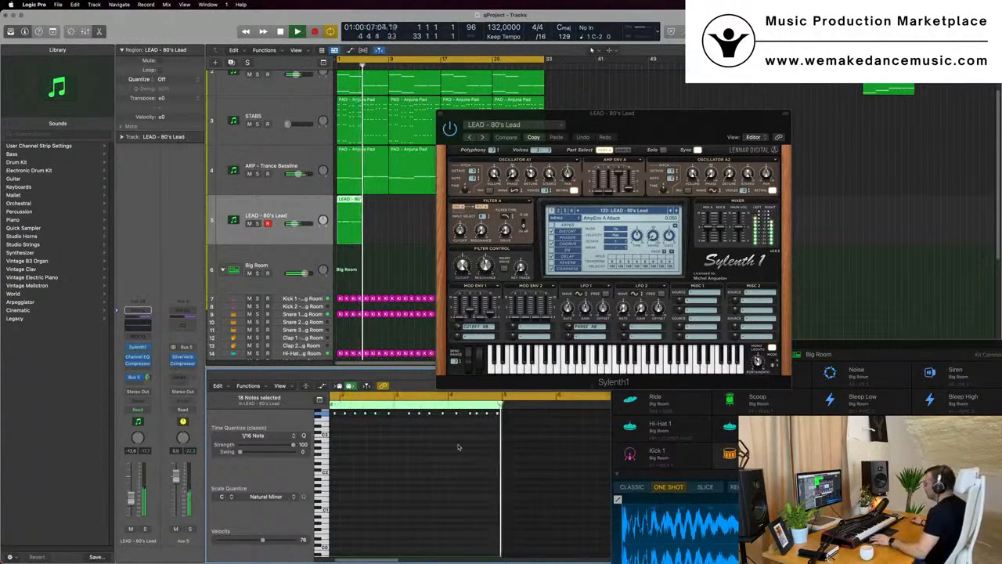
key("Return")
key("super+Right")
scroll(480, 441, "down", 2)
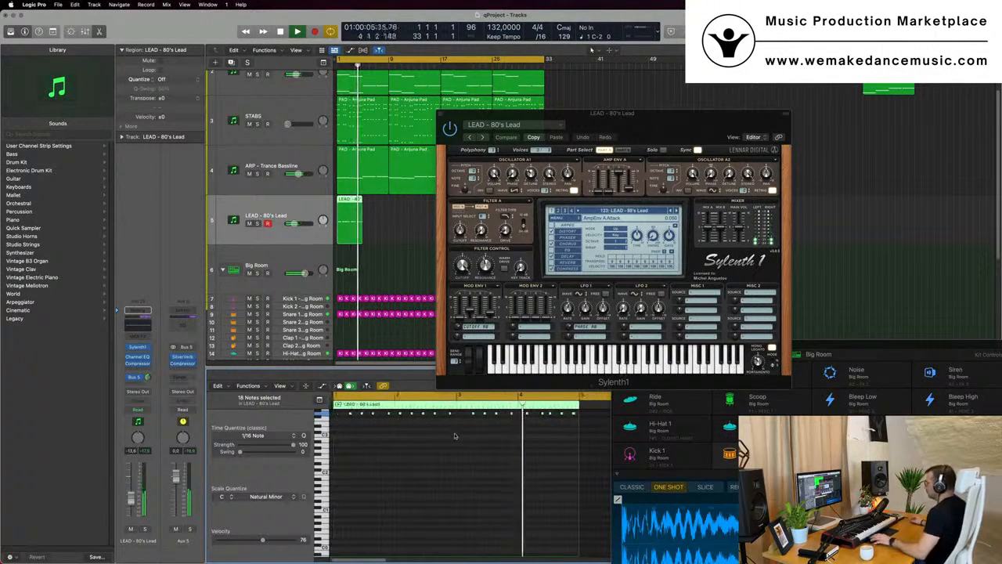
key("space")
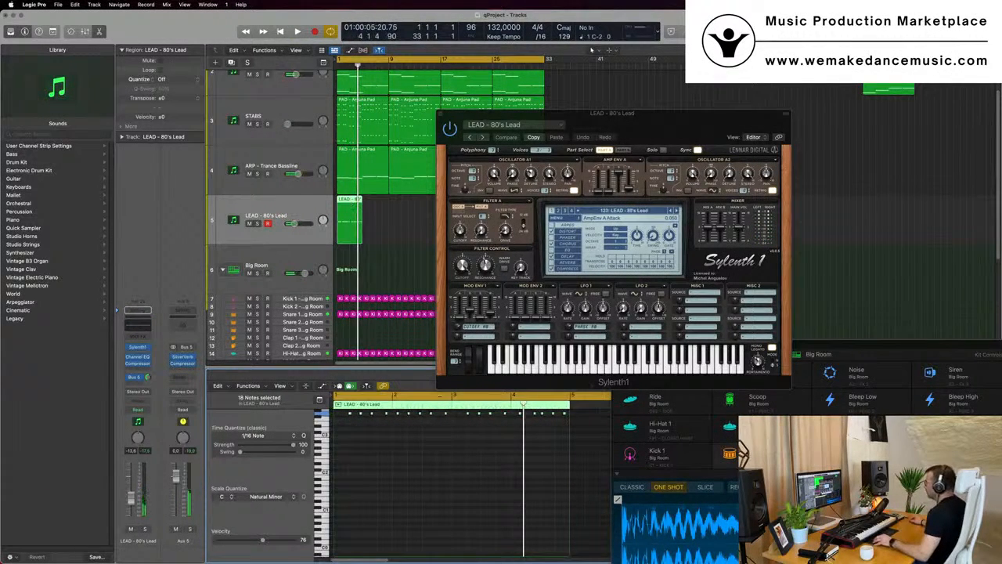
Delete the lead's notes in the later bars of the LEAD region and play the shortened part
scroll(470, 454, "up", 2)
left_click_drag(456, 420, 578, 460)
key("BackSpace")
mouse_move(462, 428)
left_mouse_down()
mouse_move(343, 452)
mouse_move(469, 434)
left_mouse_up()
key("space")
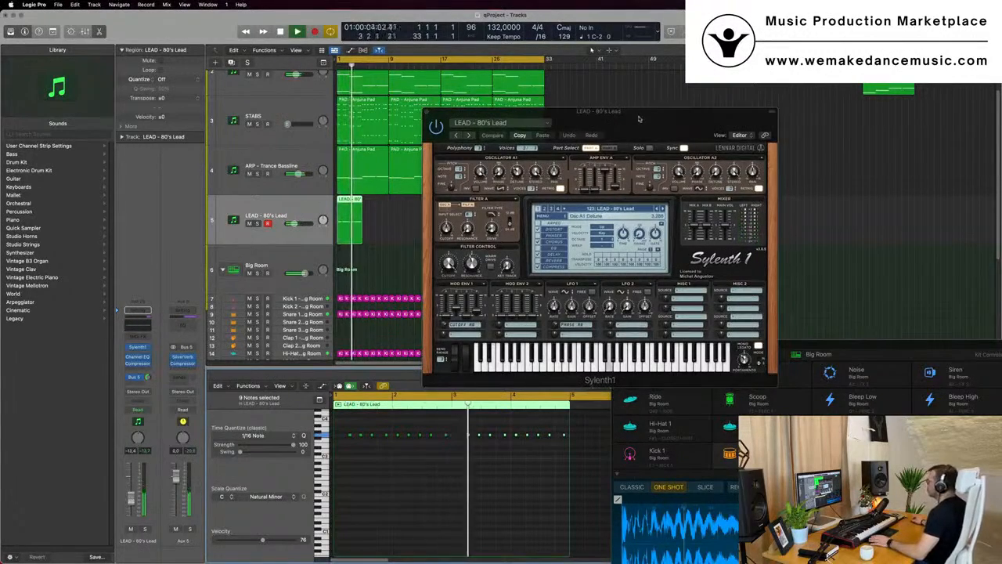
Copy the first STABS, ARP - Trance Bassline and LEAD - 80's Lead regions together to bar 5
left_click_drag(638, 125, 846, 139)
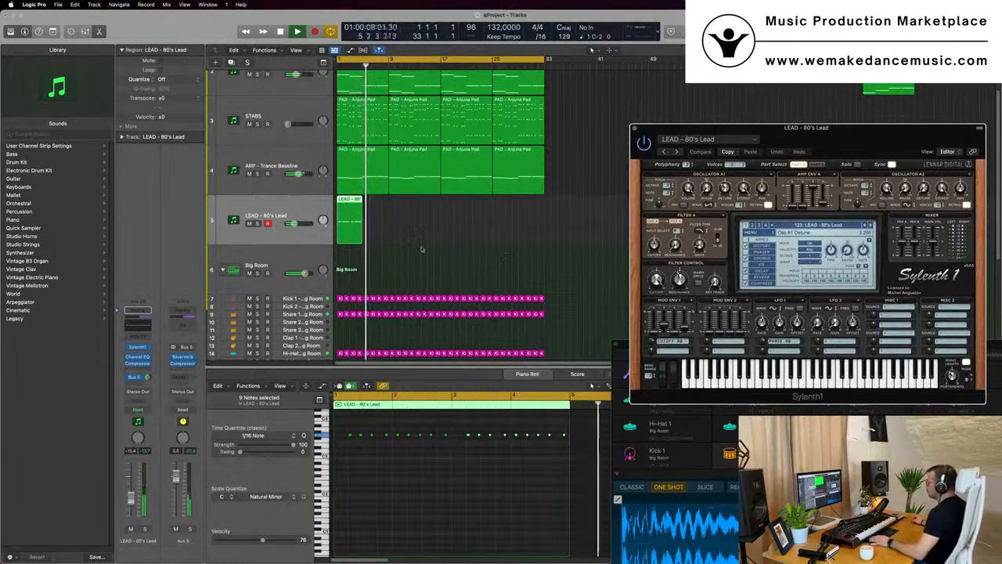
key("Return")
left_click(359, 201)
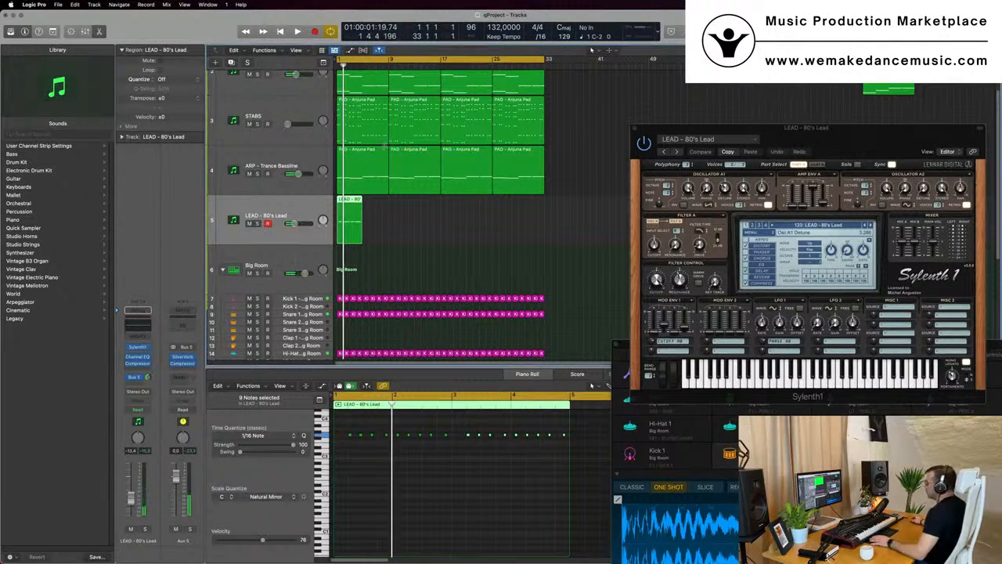
left_click_drag(348, 256, 372, 186)
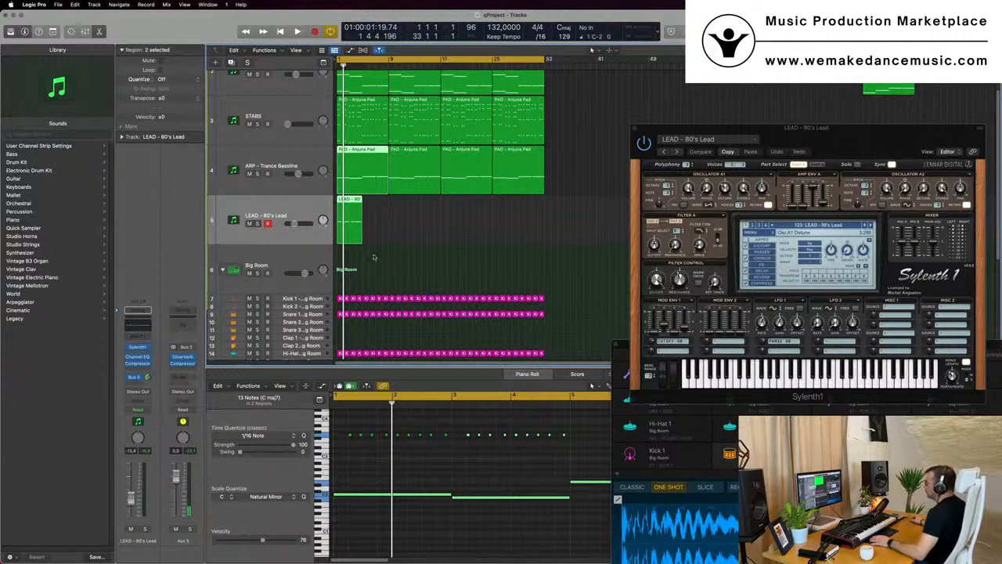
left_click_drag(358, 258, 357, 107)
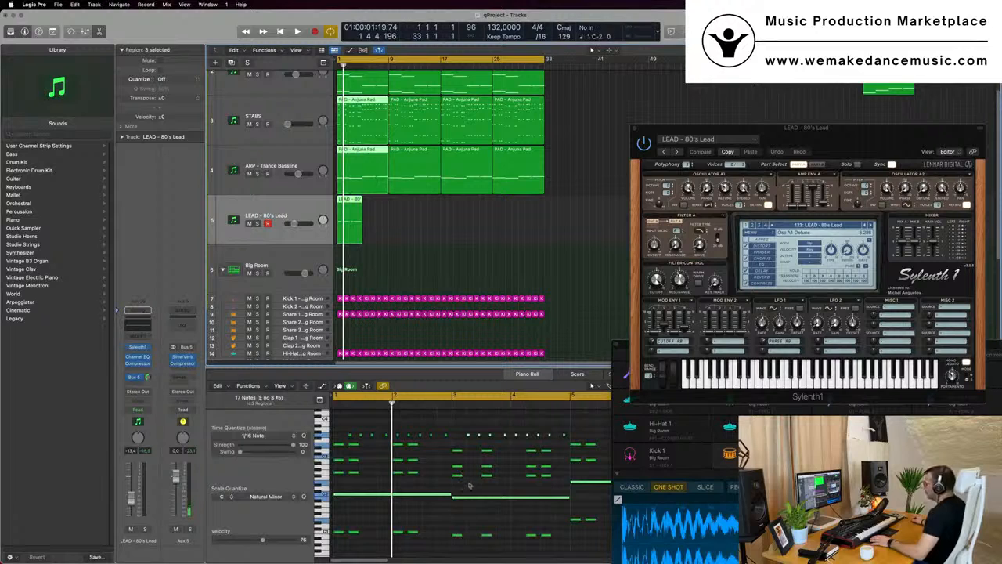
scroll(469, 486, "right", 3)
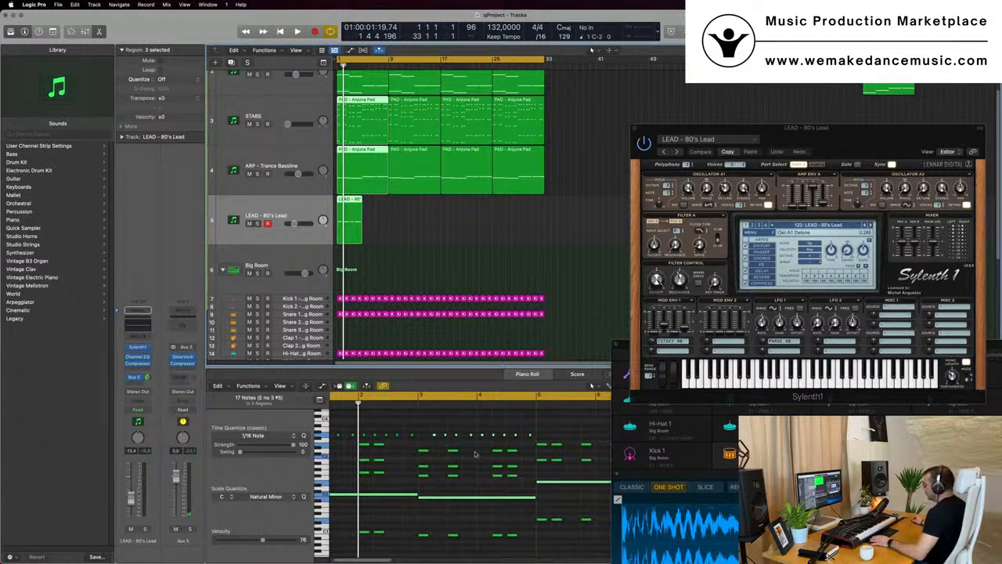
scroll(509, 460, "down", 1)
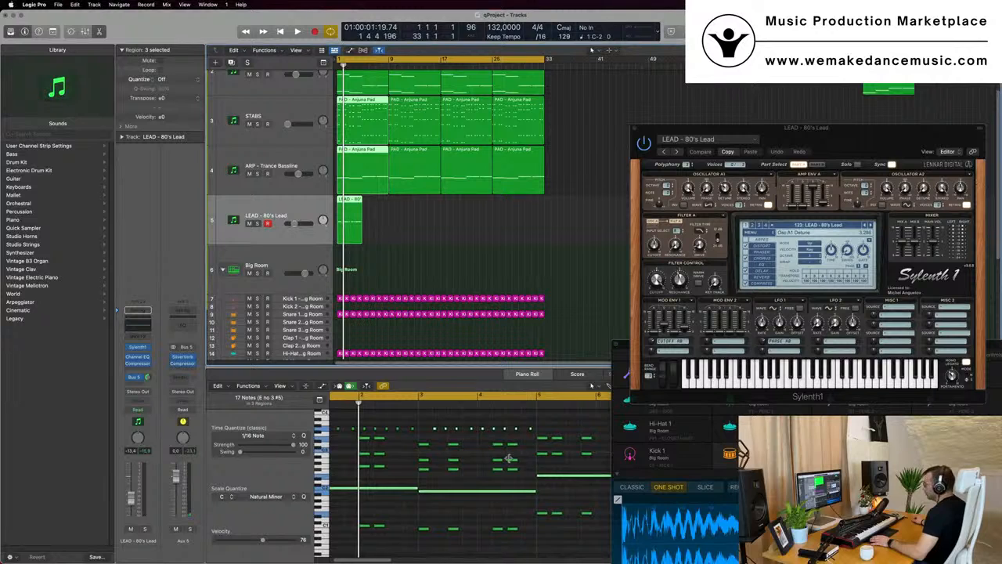
scroll(509, 458, "up", 5)
left_click_drag(344, 201, 372, 202)
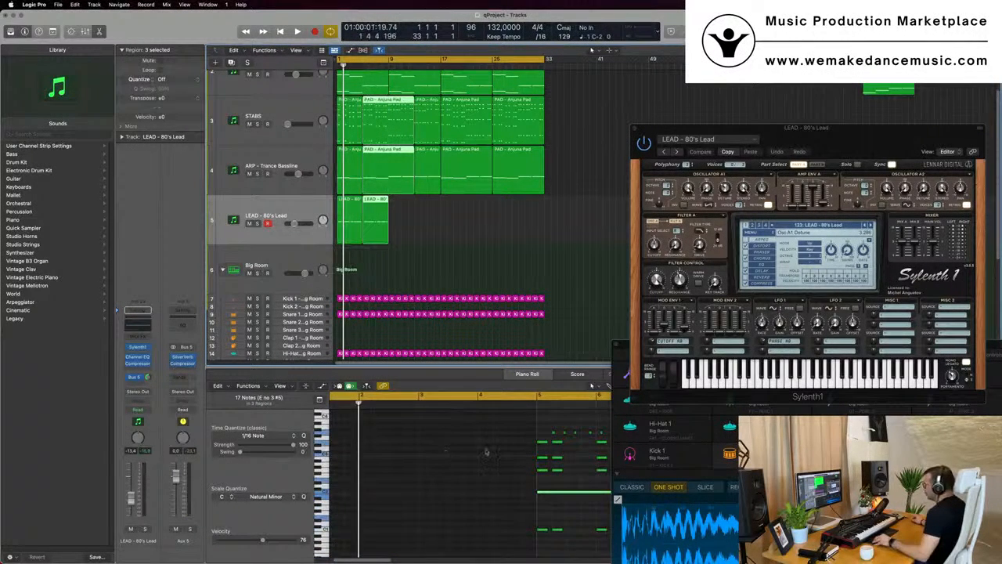
Select all notes of the copied LEAD region and audition the arrangement from the start
scroll(486, 452, "right", 3)
scroll(437, 426, "left", 3)
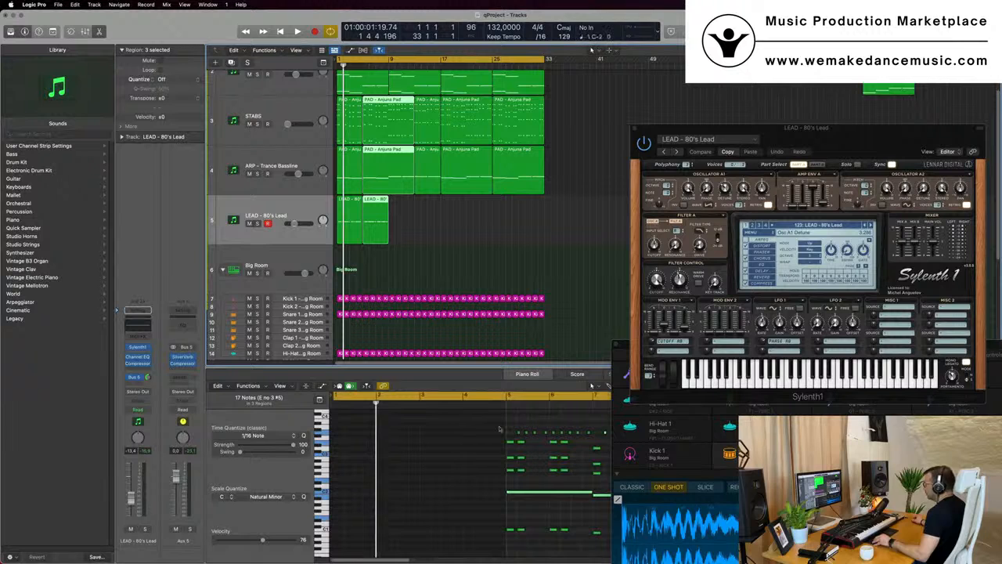
scroll(485, 446, "right", 3)
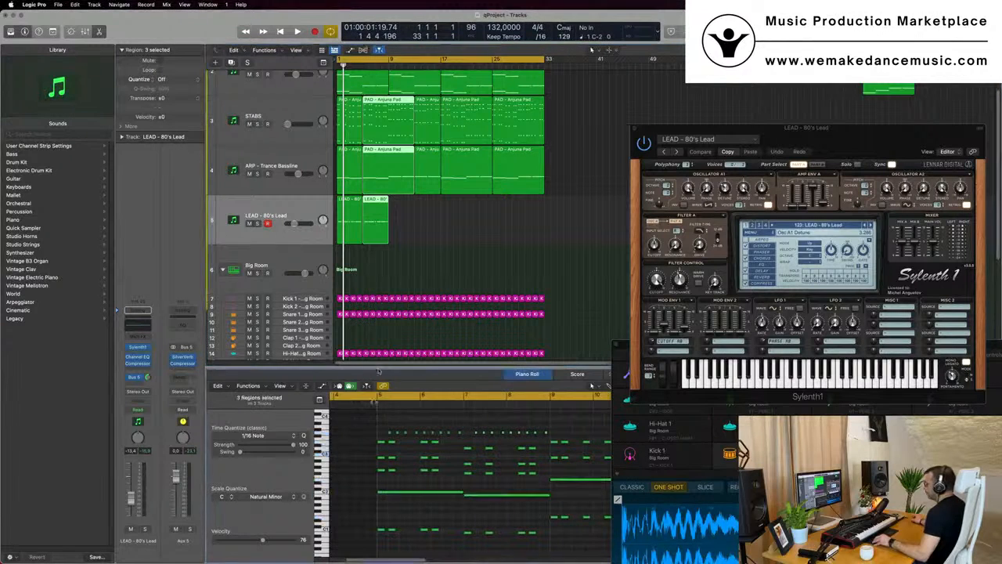
left_click(376, 219)
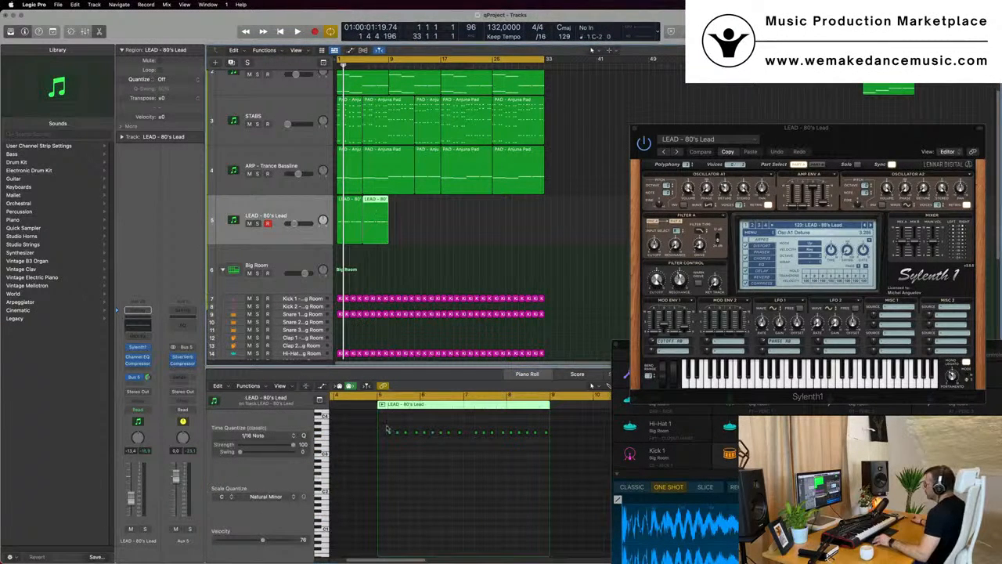
left_click_drag(386, 428, 558, 441)
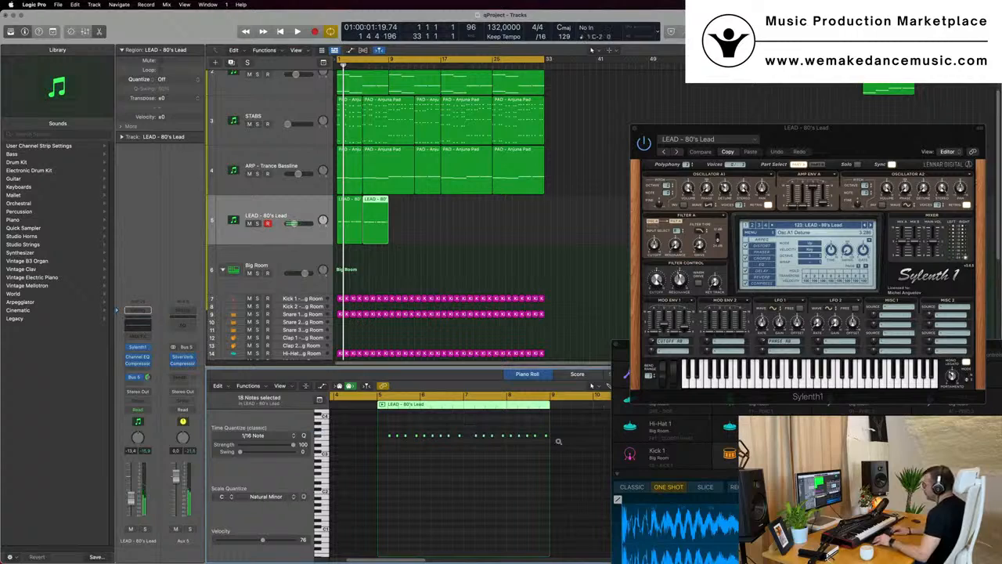
key("space")
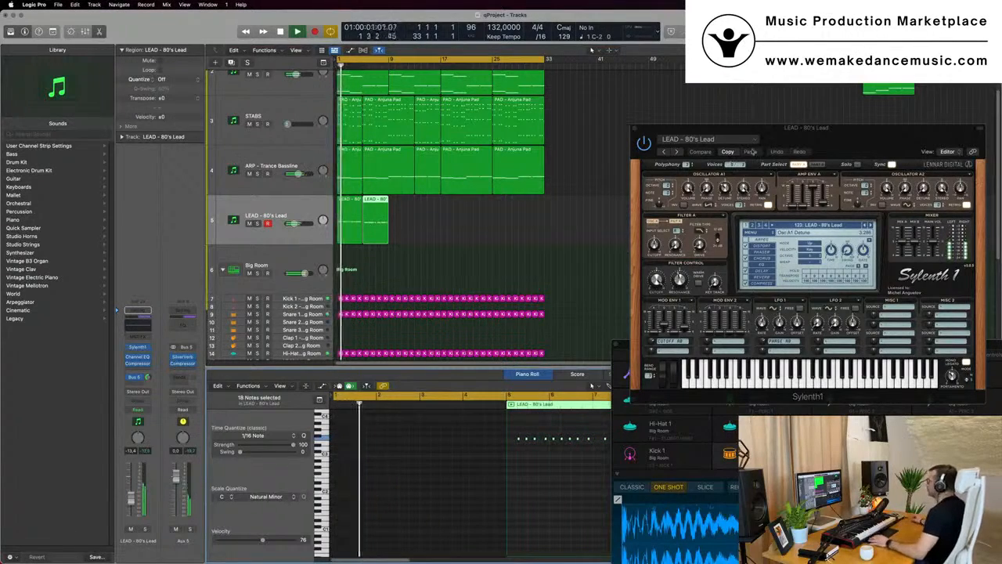
left_click_drag(794, 145, 699, 185)
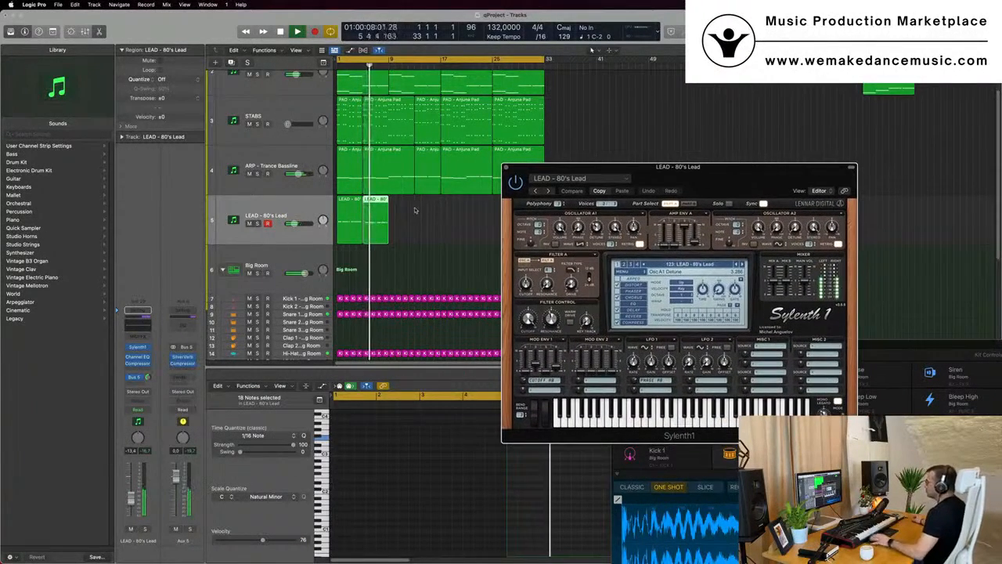
key("space")
key("Return")
key("space")
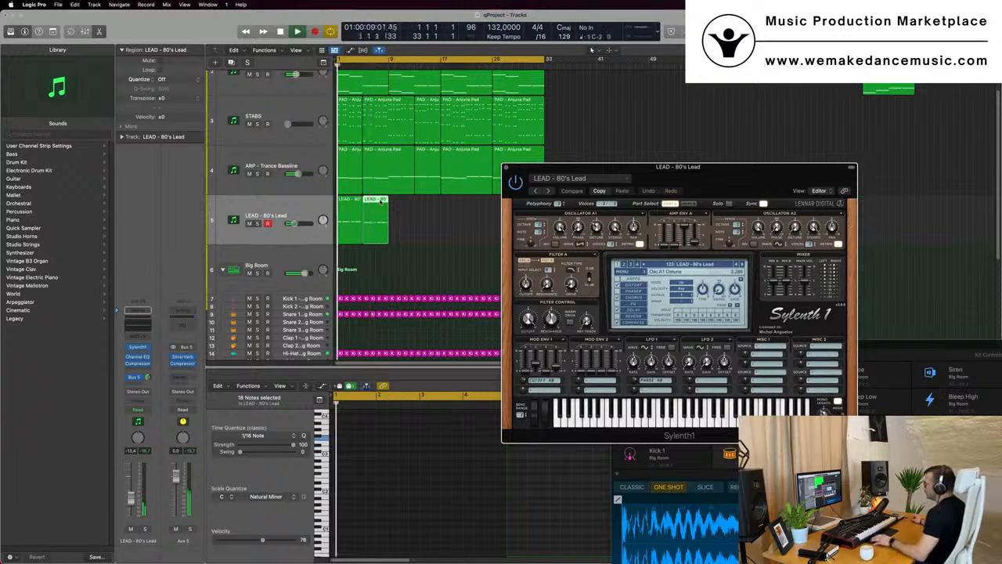
Review the PAD, STABS, ARP and LEAD regions across the arrangement, zooming the track view
double_click(379, 204)
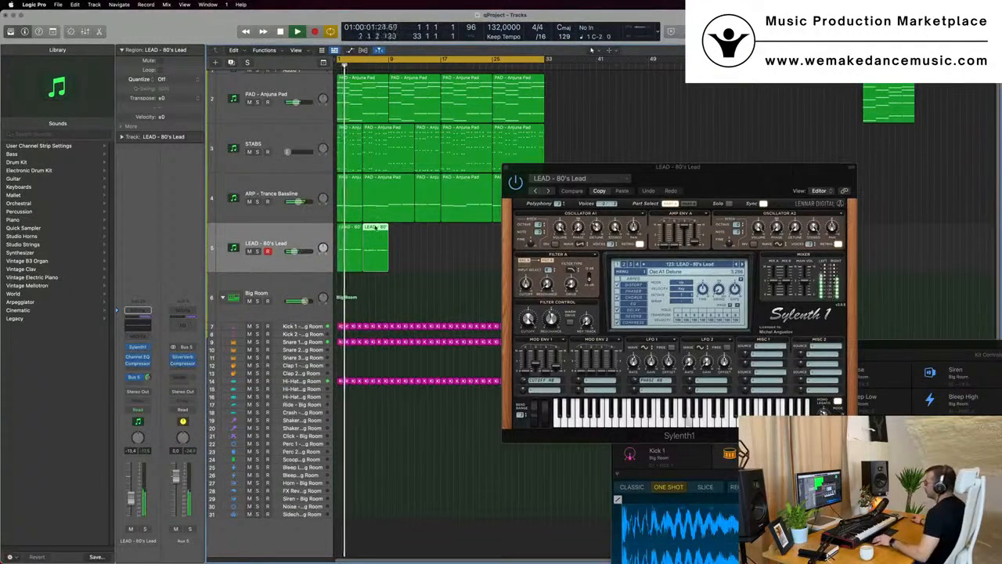
double_click(377, 228)
left_click_drag(382, 282, 376, 102)
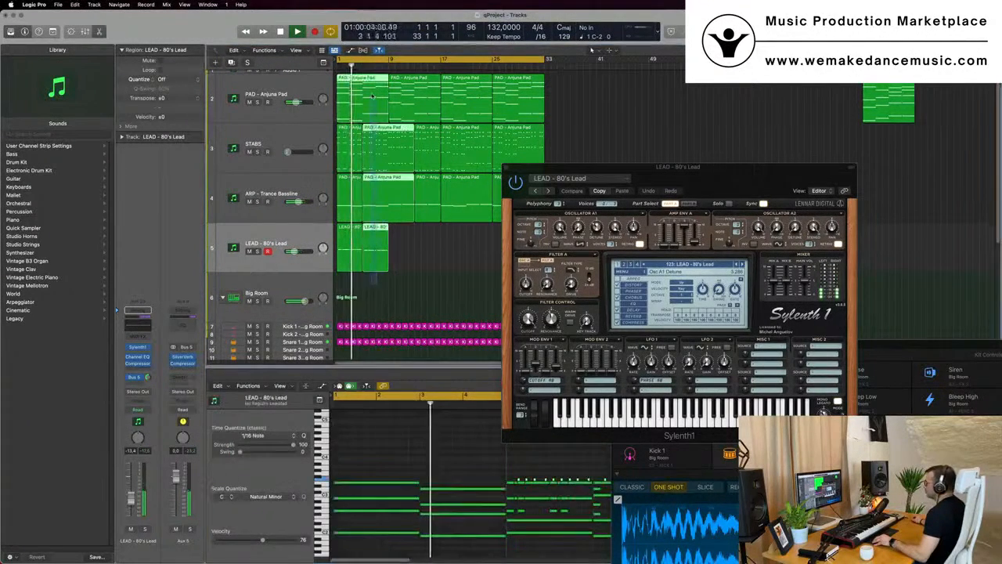
scroll(472, 461, "down", 4)
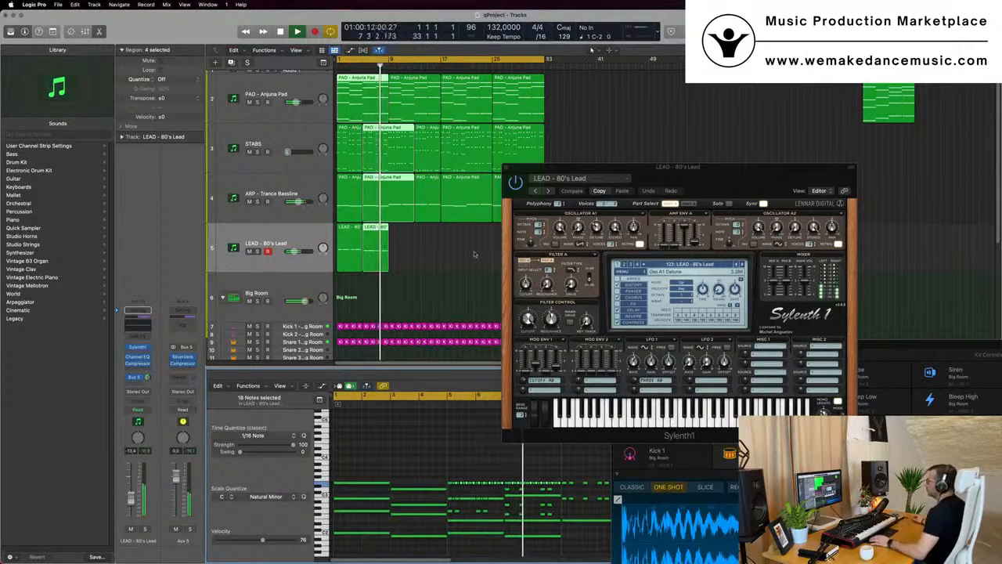
left_click_drag(555, 190, 617, 168)
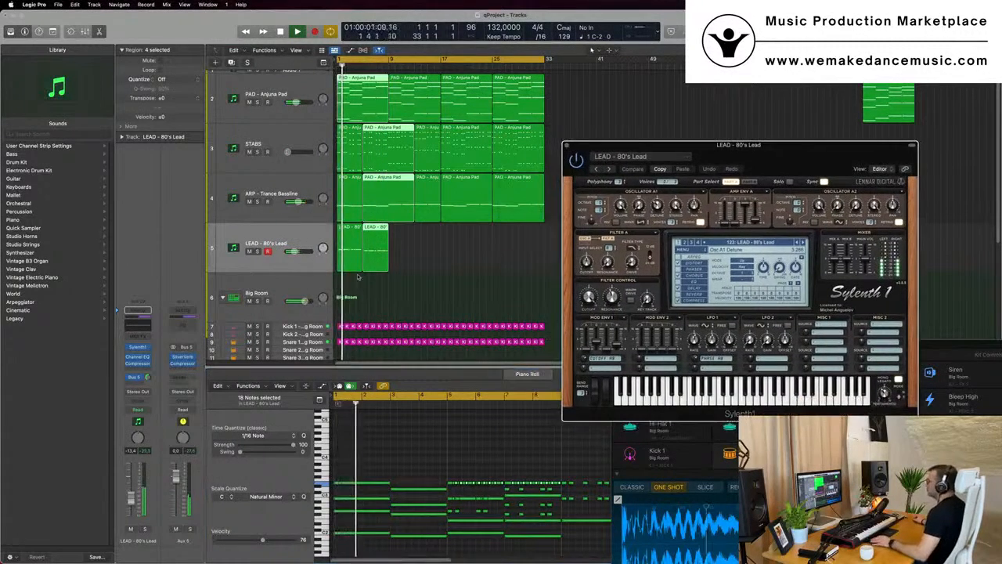
left_click(429, 255)
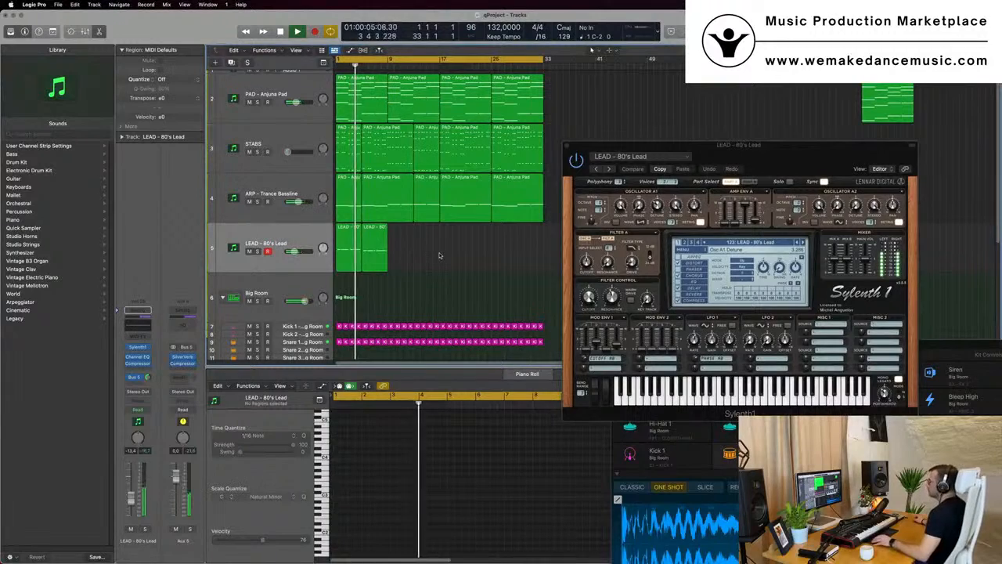
scroll(438, 256, "up", 2)
scroll(438, 256, "down", 3)
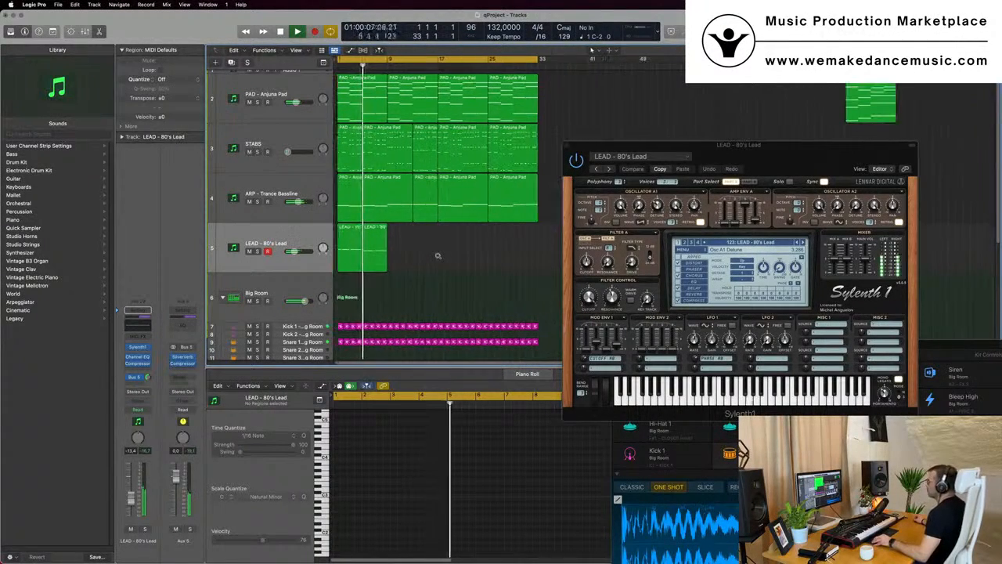
scroll(435, 257, "down", 2)
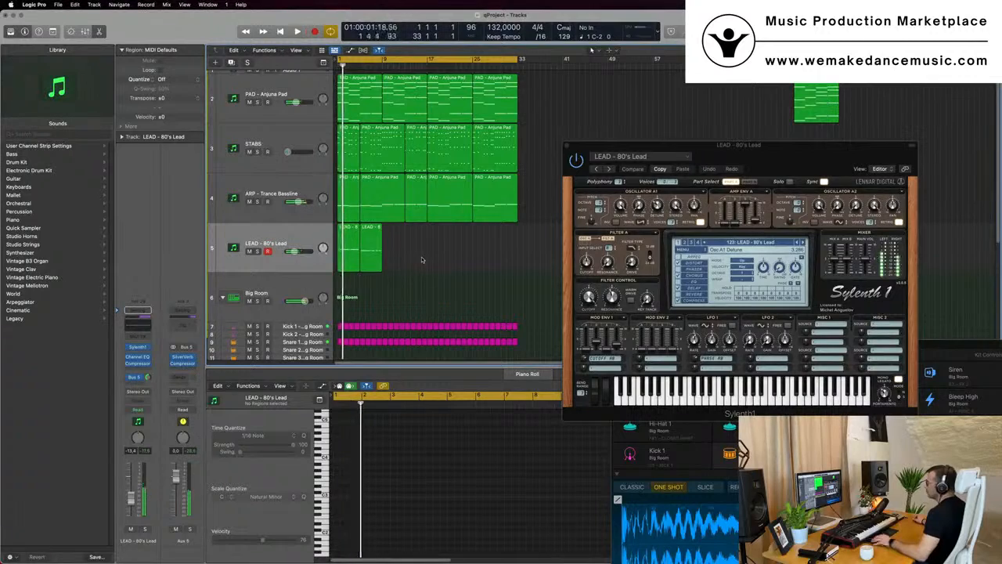
scroll(421, 260, "up", 4)
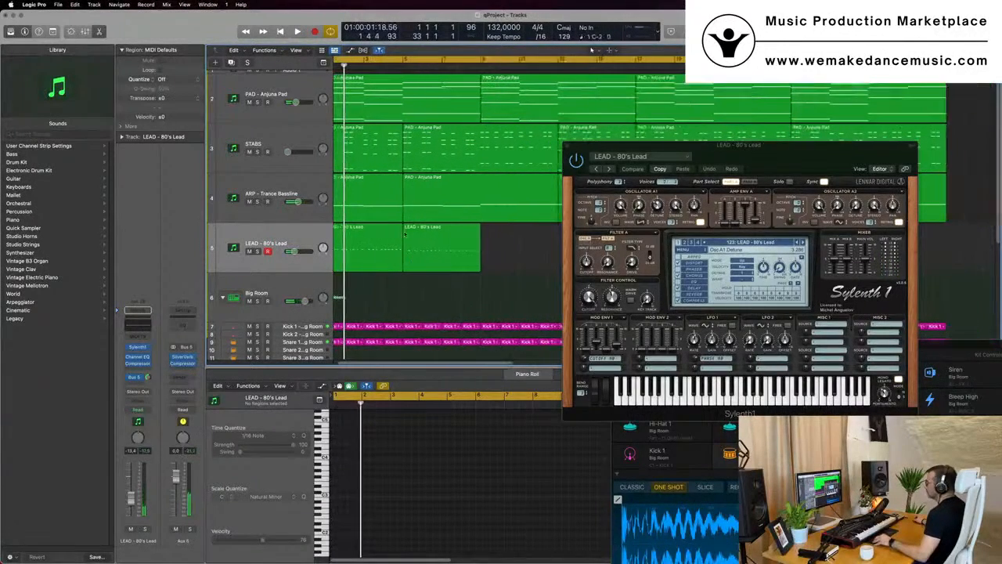
Delete the middle ARP - Trance Bassline regions after bar 5
left_click(386, 211)
scroll(385, 212, "down", 2)
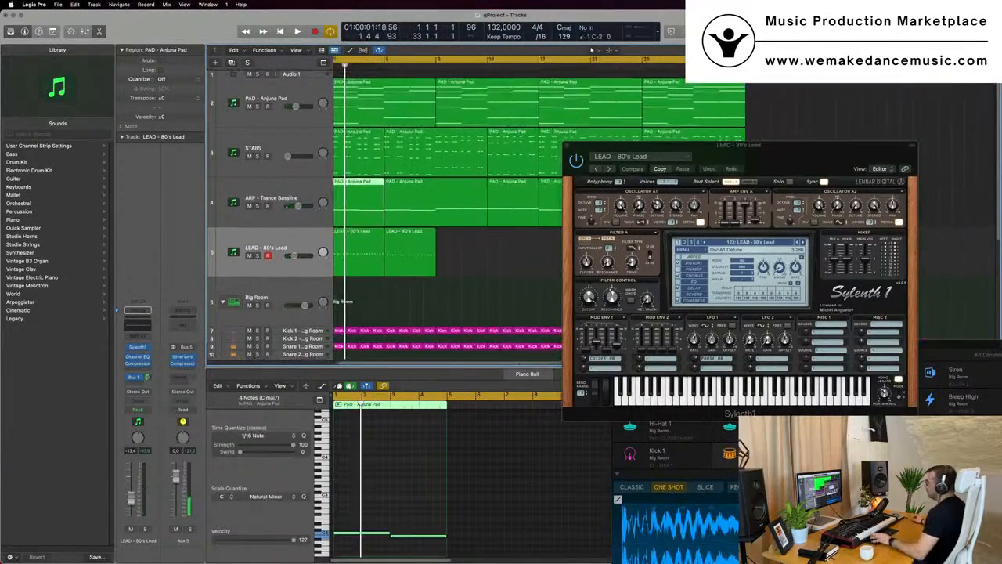
left_click(419, 205)
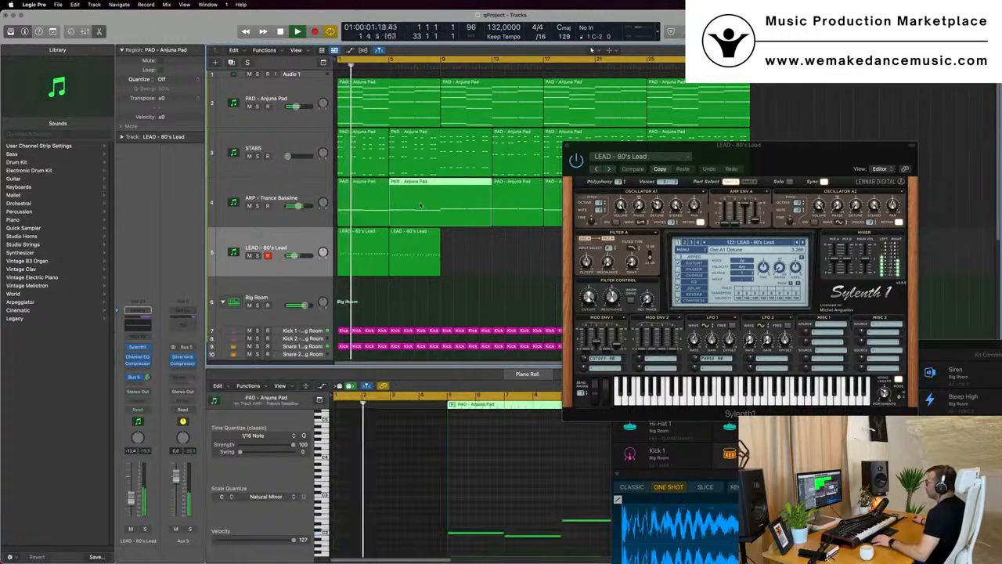
scroll(420, 205, "down", 3)
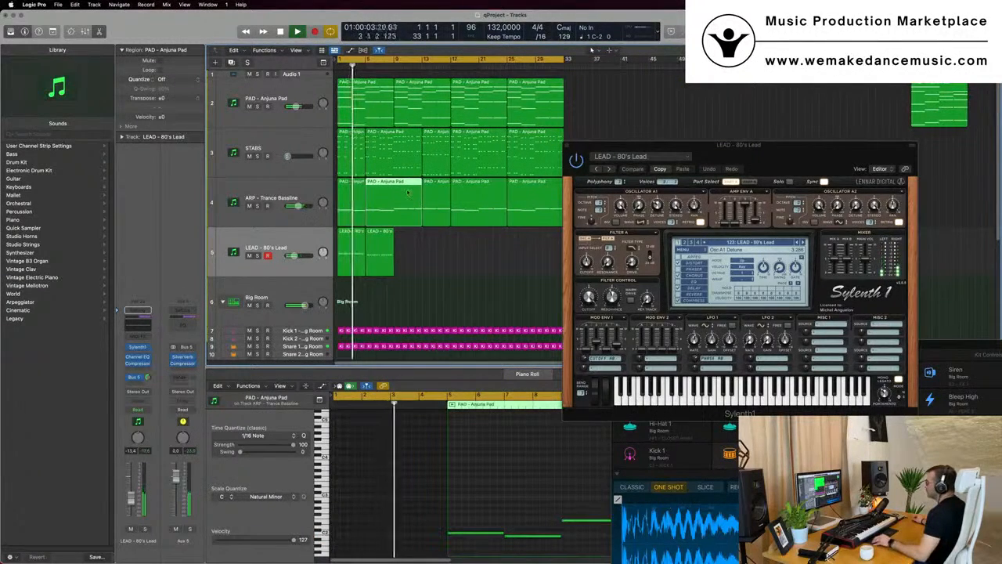
left_click(353, 202)
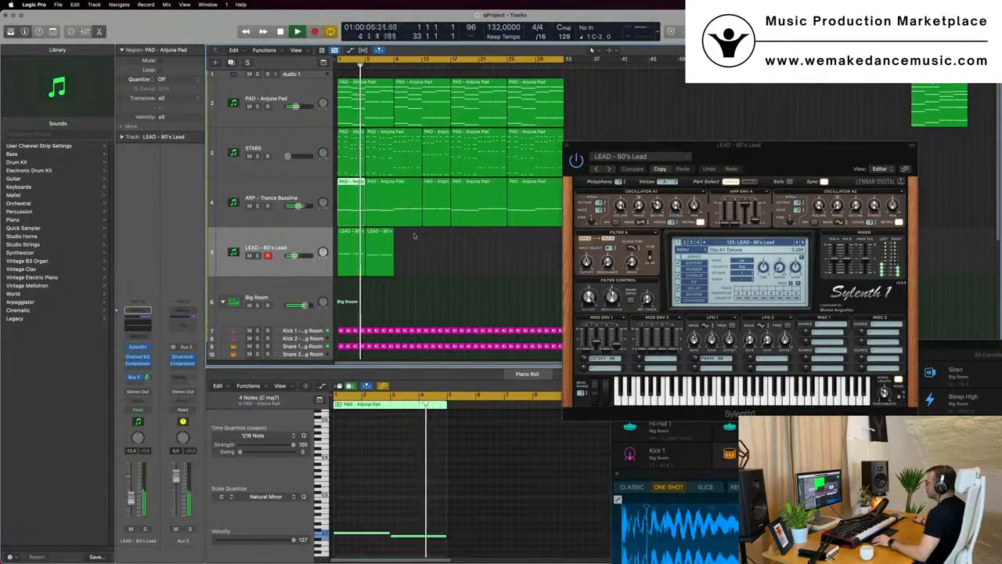
scroll(439, 226, "down", 3)
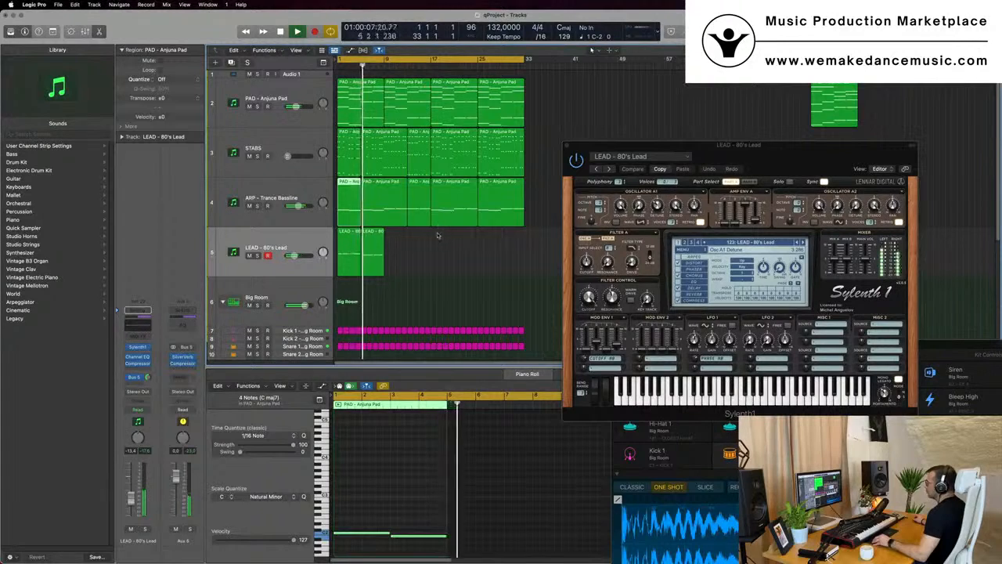
left_click_drag(438, 235, 421, 216)
key("Delete")
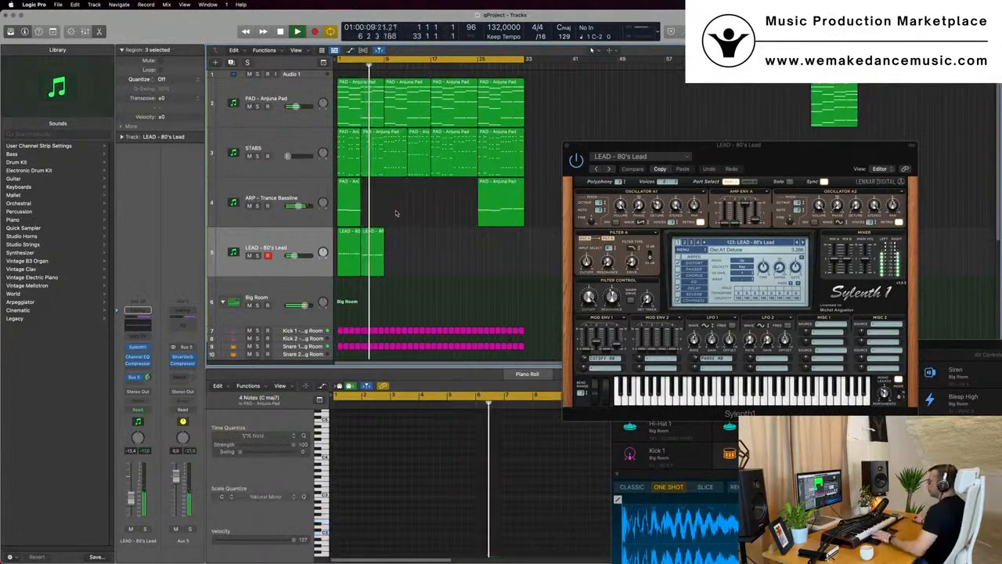
Duplicate the first ARP - Trance Bassline region to start at bar 9 and play the arrangement
left_click(345, 210)
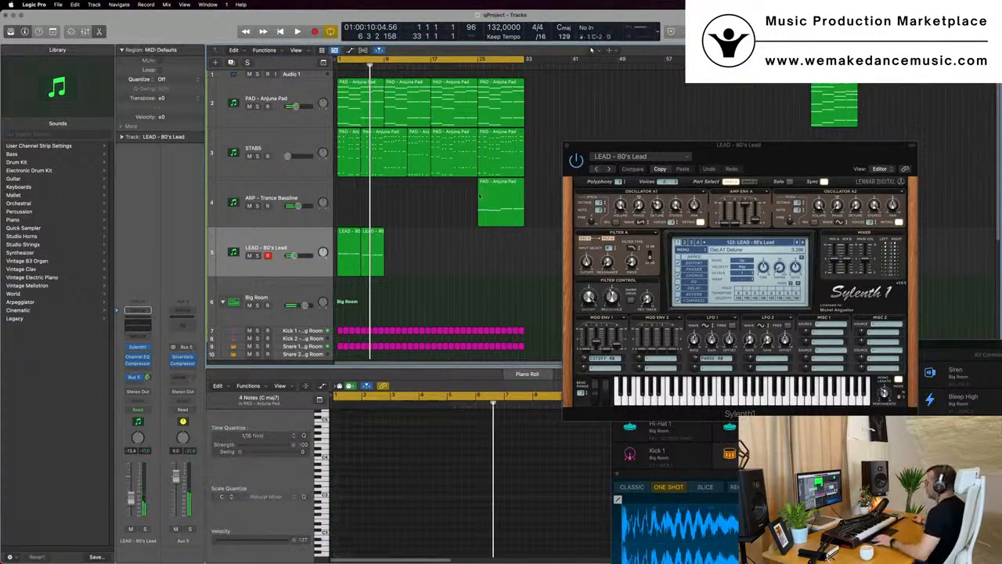
left_click_drag(344, 209, 410, 191)
key("space")
Delete the STABS region around bar 13 and select the first two STABS regions
left_click(419, 160)
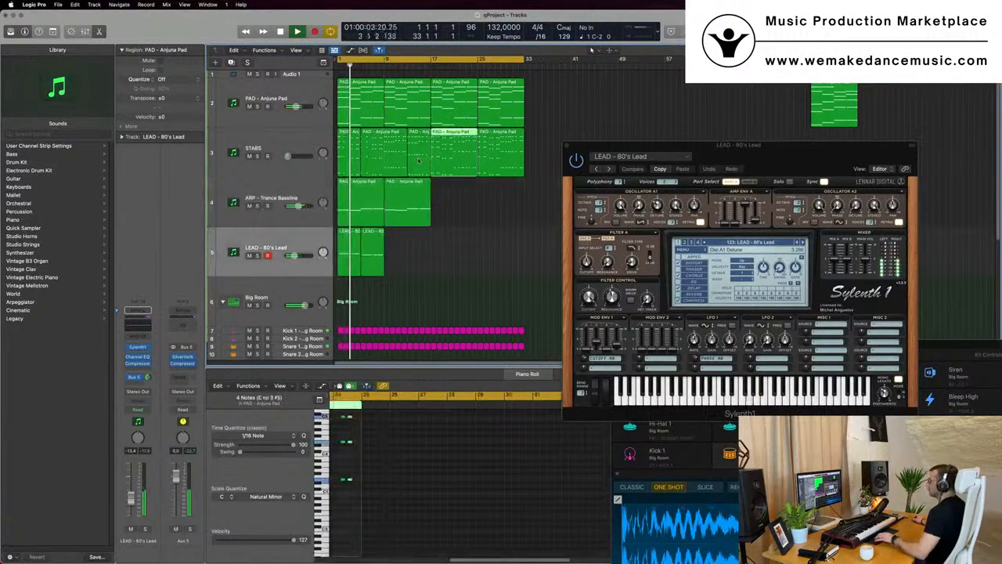
key("Delete")
left_click_drag(368, 164, 349, 156)
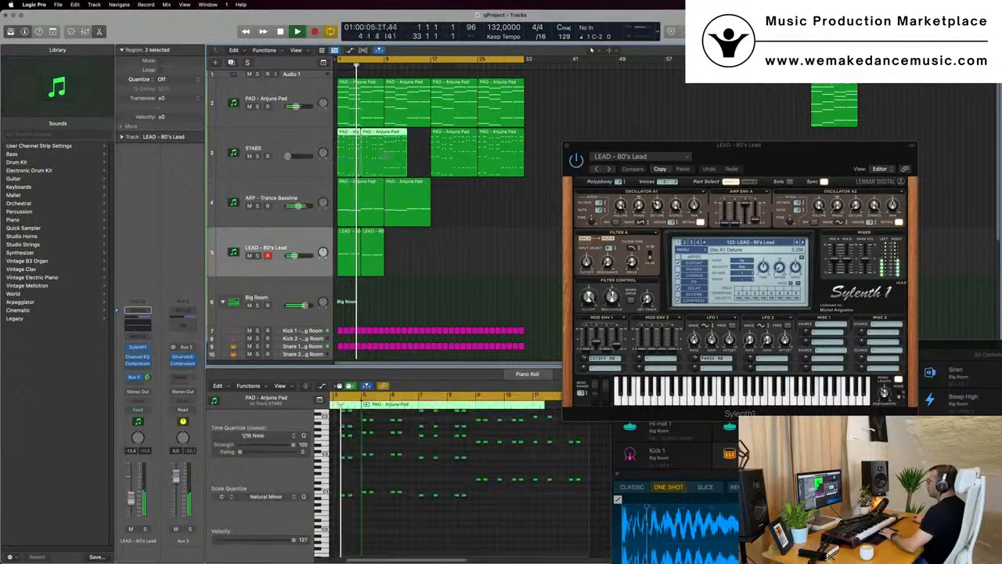
Delete the selected STABS regions and select the second ARP - Trance Bassline region
key("Delete")
left_click_drag(446, 156, 416, 154)
left_click(391, 213)
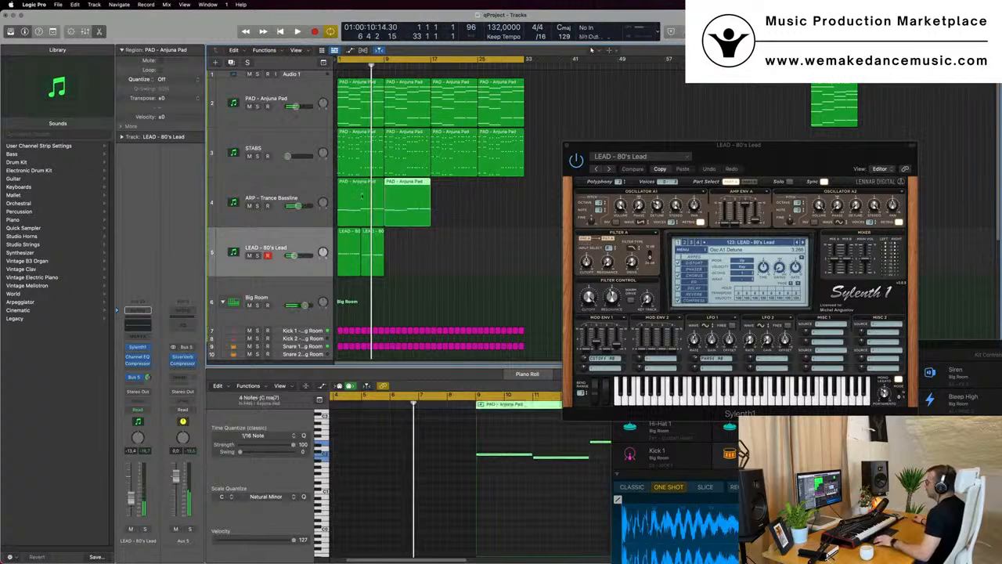
mouse_move(439, 202)
left_mouse_down()
mouse_move(357, 207)
mouse_move(445, 205)
left_mouse_up()
Add the LEAD - 80's Lead regions to the selection and repeat the selected regions three times
left_click_drag(436, 256, 337, 260)
key("super+r")
key("super+r")
key("super+r")
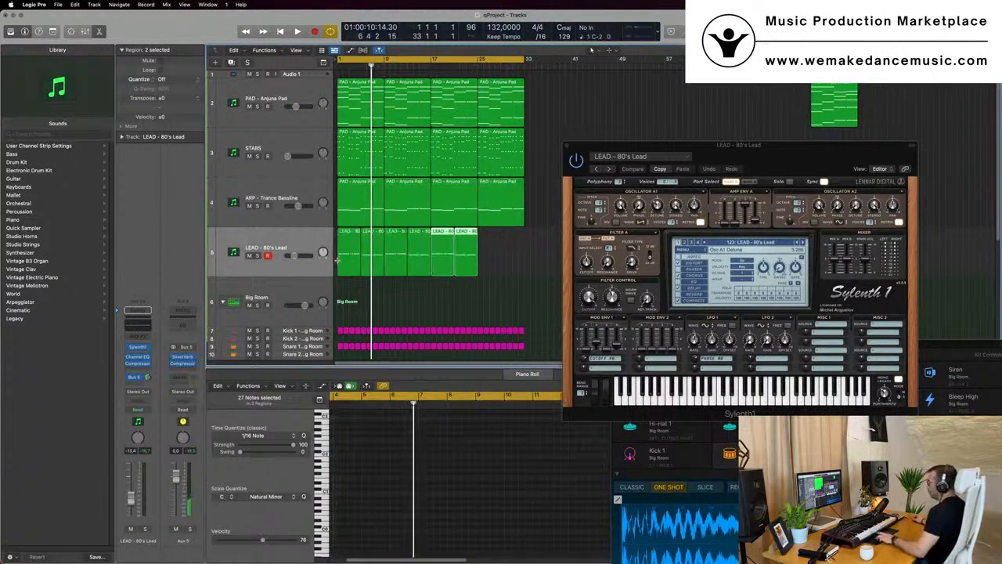
Play the arrangement from the start to review the new sections
key("Return")
key("space")
left_click_drag(761, 155, 587, 159)
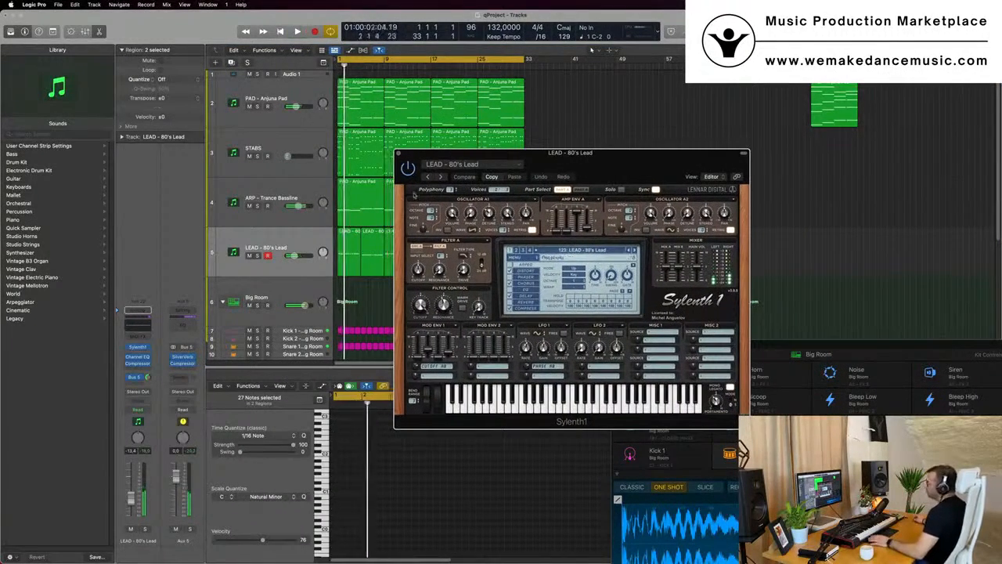
key("Return")
left_click(129, 496)
key("Return")
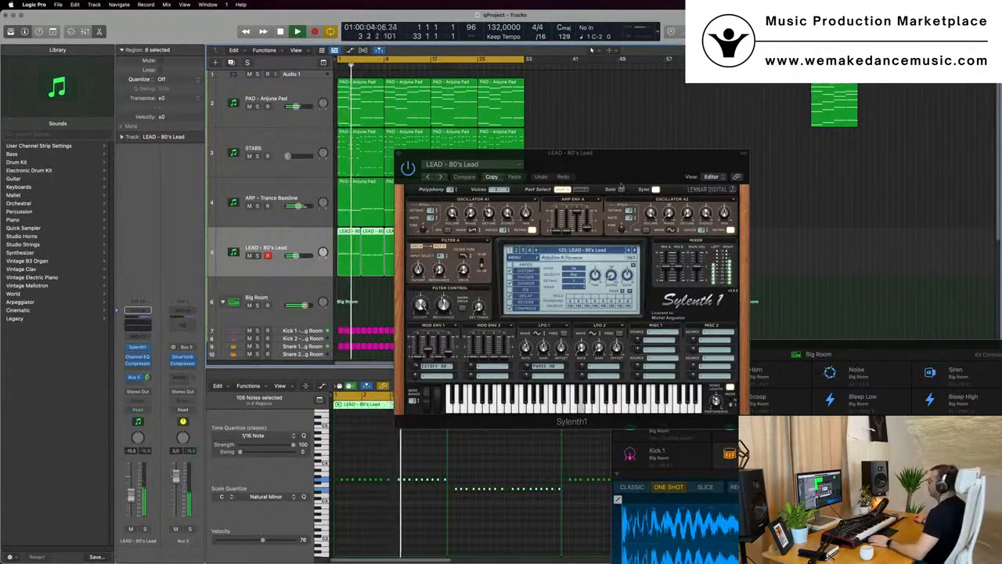
Select all regions and repeat them once to extend the arrangement to bar 65
left_click_drag(626, 164, 887, 156)
key("super+Left")
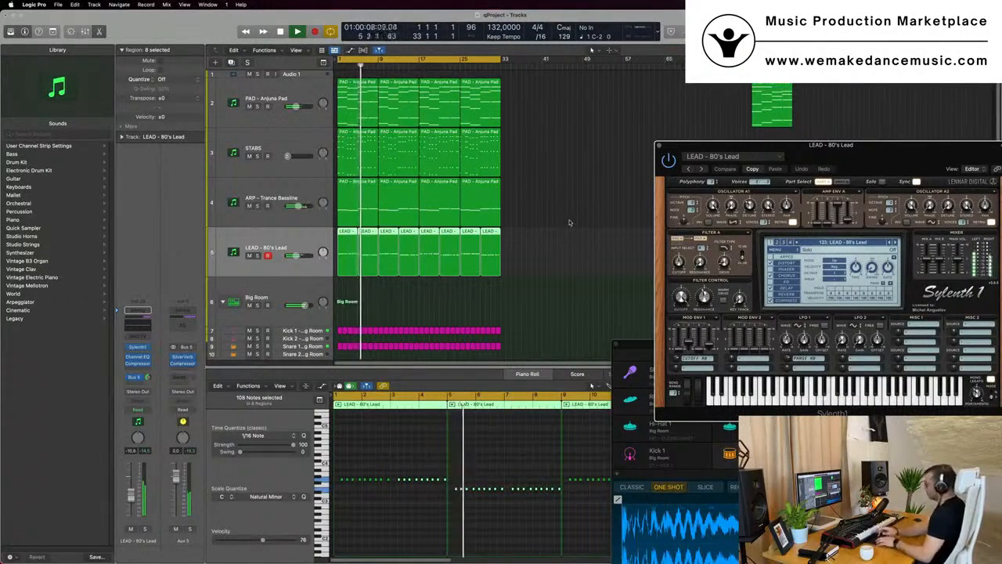
key("super+r")
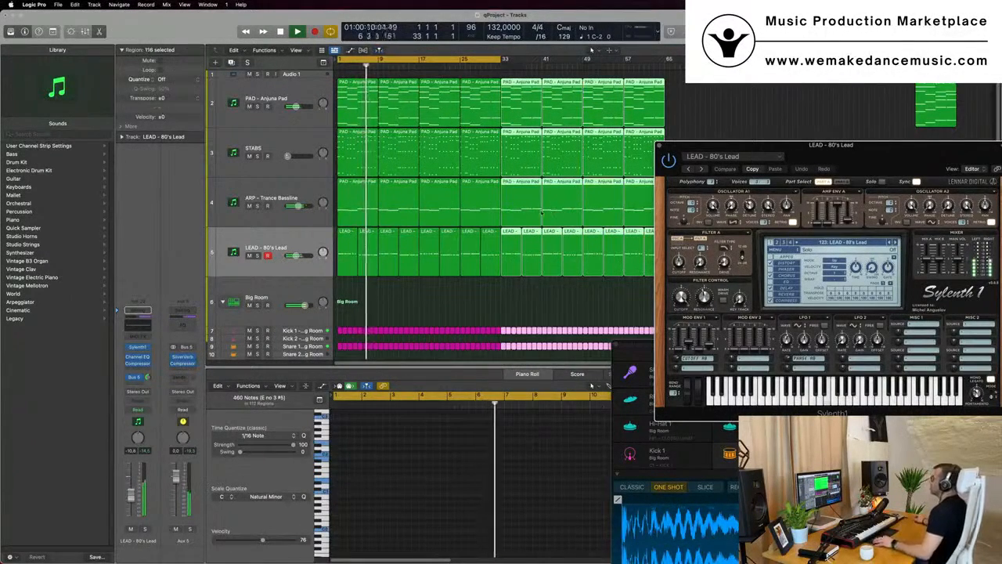
Show the global tracks and enable the secondary ruler
left_click(323, 62)
left_click(296, 50)
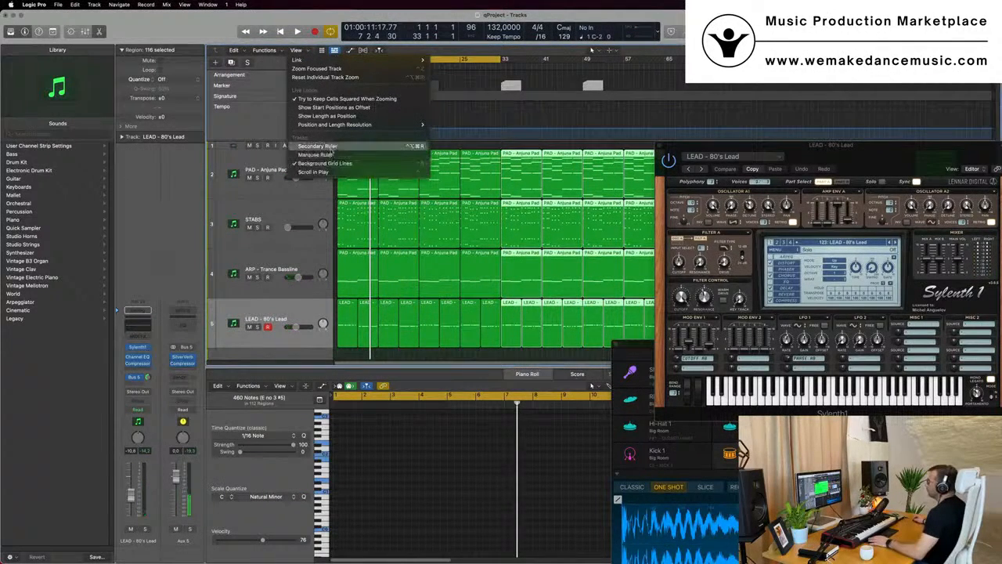
left_click(317, 146)
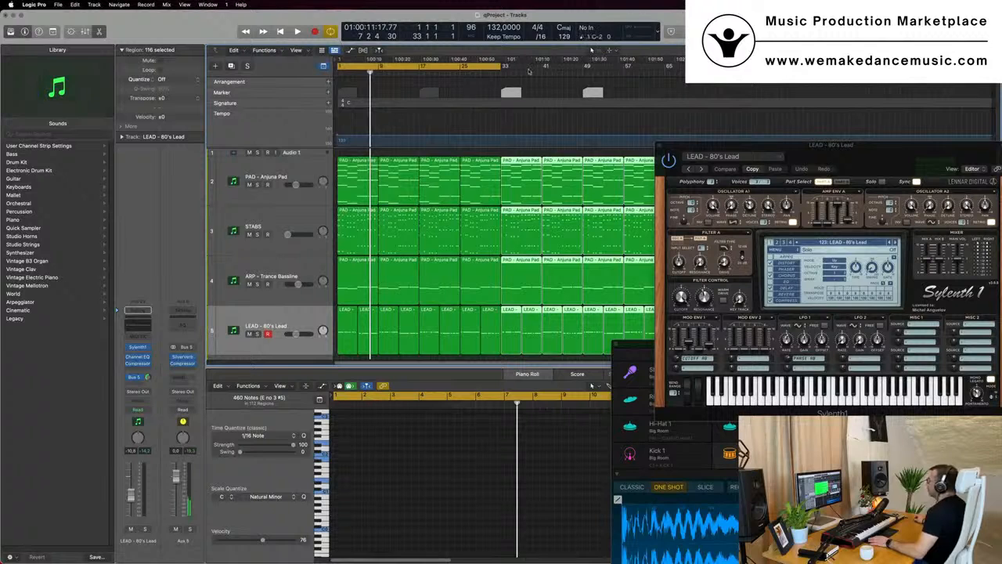
Set the cycle range from bar 1 to bar 65 and hide the global tracks
left_click_drag(500, 68, 664, 82)
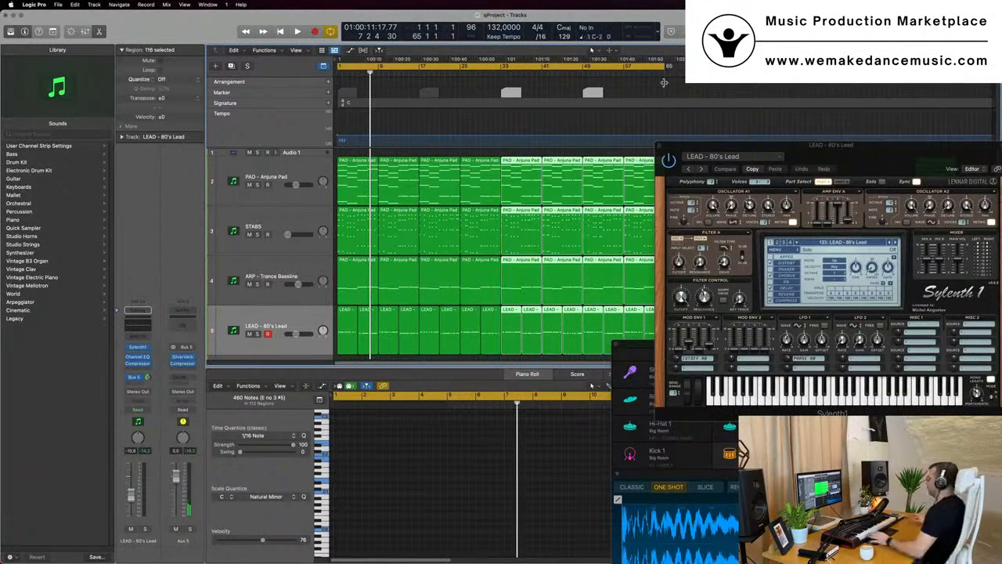
left_click(517, 126)
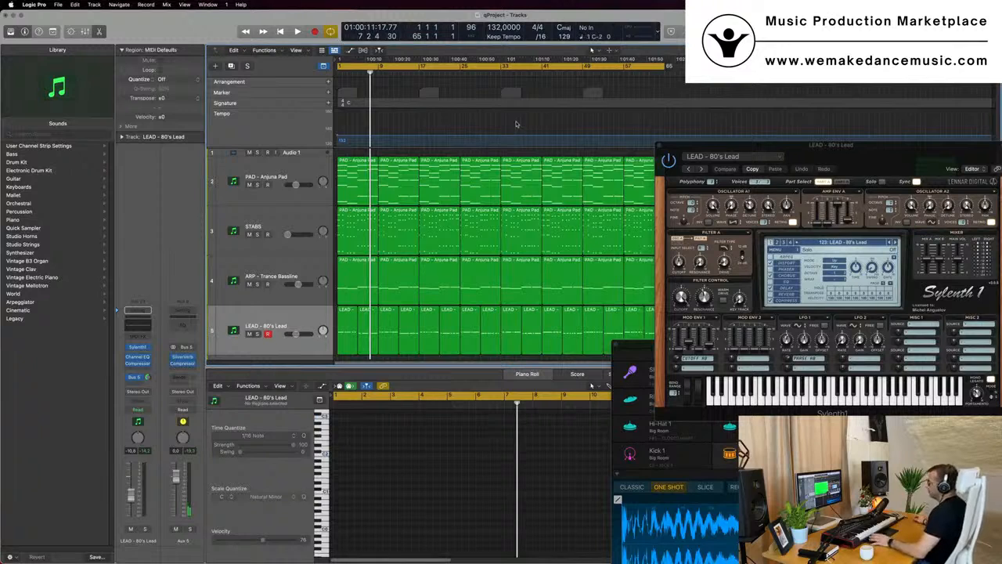
key("Return")
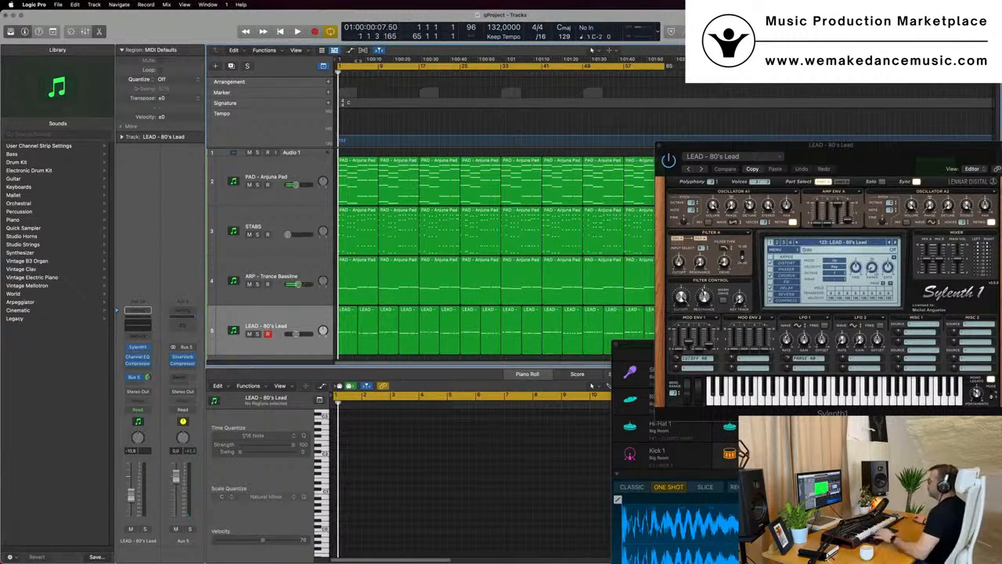
left_click(322, 68)
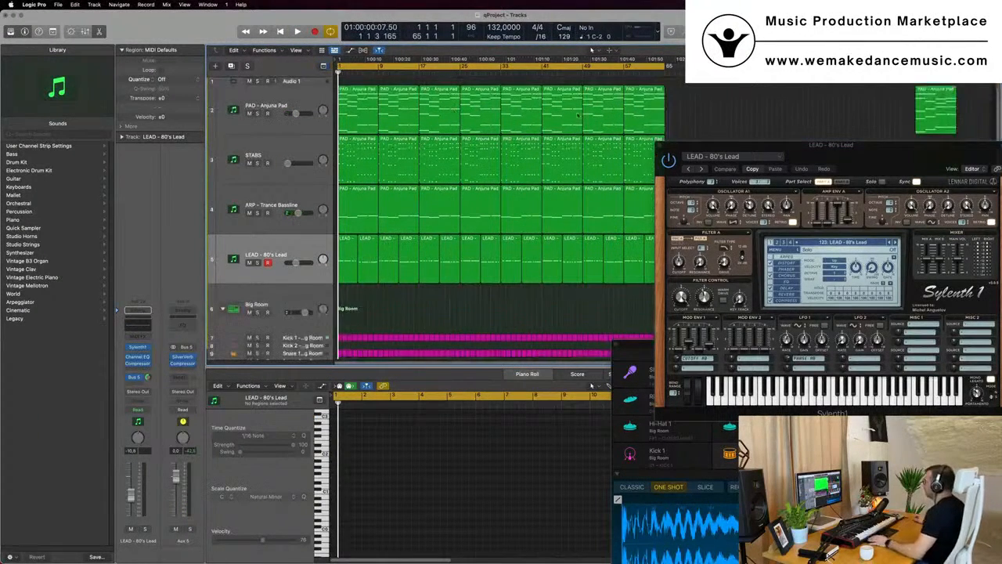
Play the arrangement from the start and select the STABS track
left_click_drag(791, 146, 708, 225)
key("space")
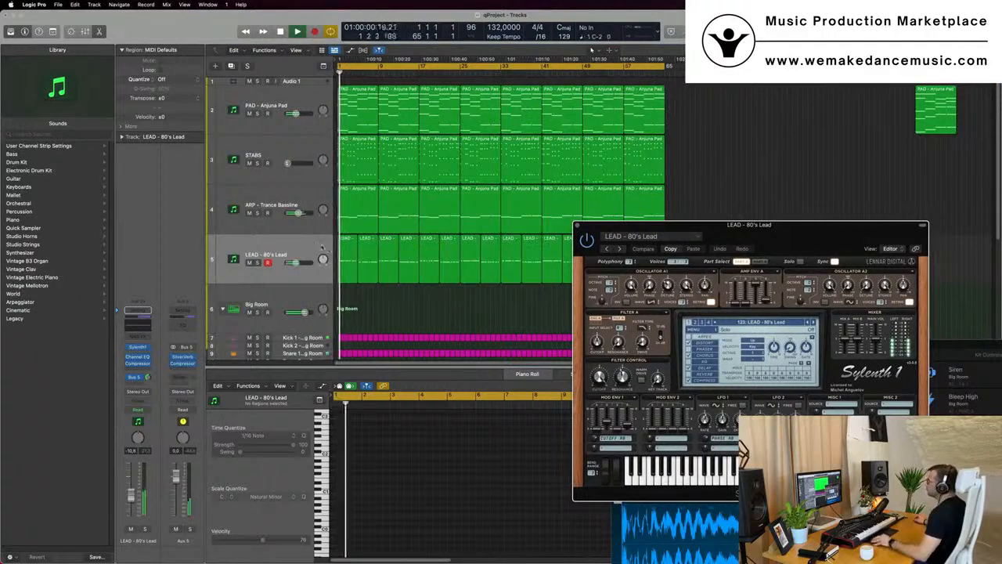
left_click(270, 148)
left_click_drag(785, 223, 645, 204)
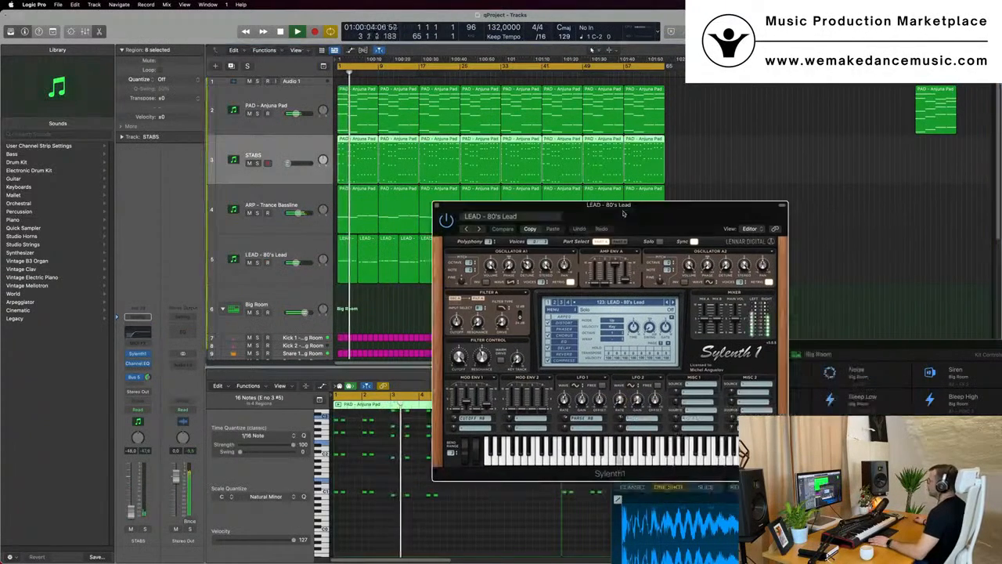
left_click(438, 205)
key("Return")
Open the LEAD - 80's Lead Sylenth1 instrument and duplicate the LEAD track
left_click(286, 260)
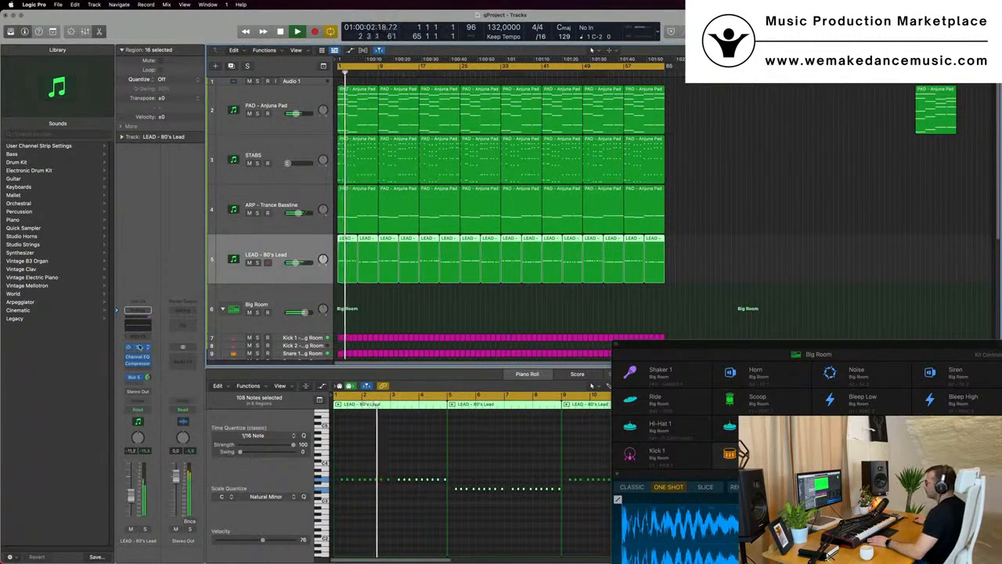
left_click(139, 346)
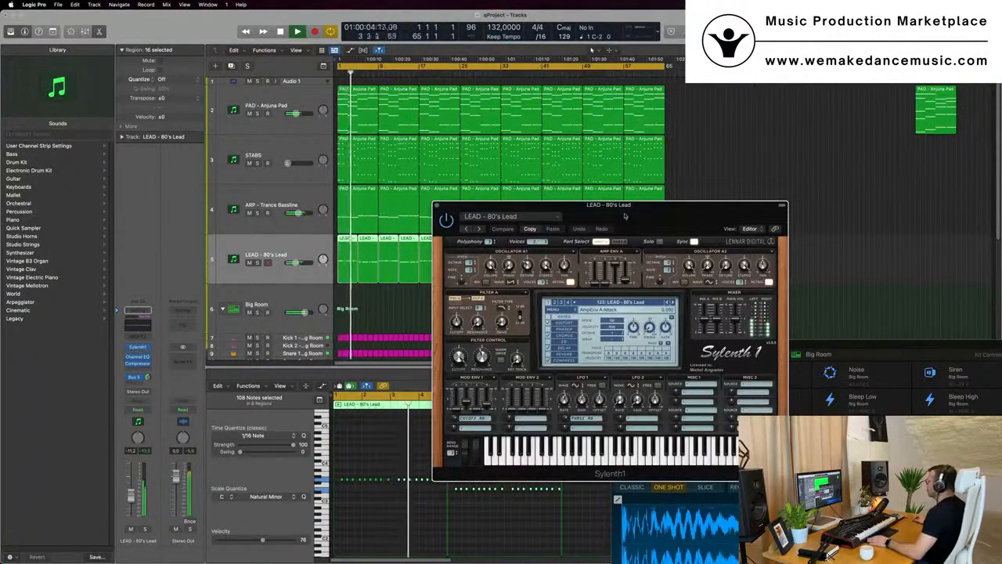
left_click_drag(625, 216, 623, 153)
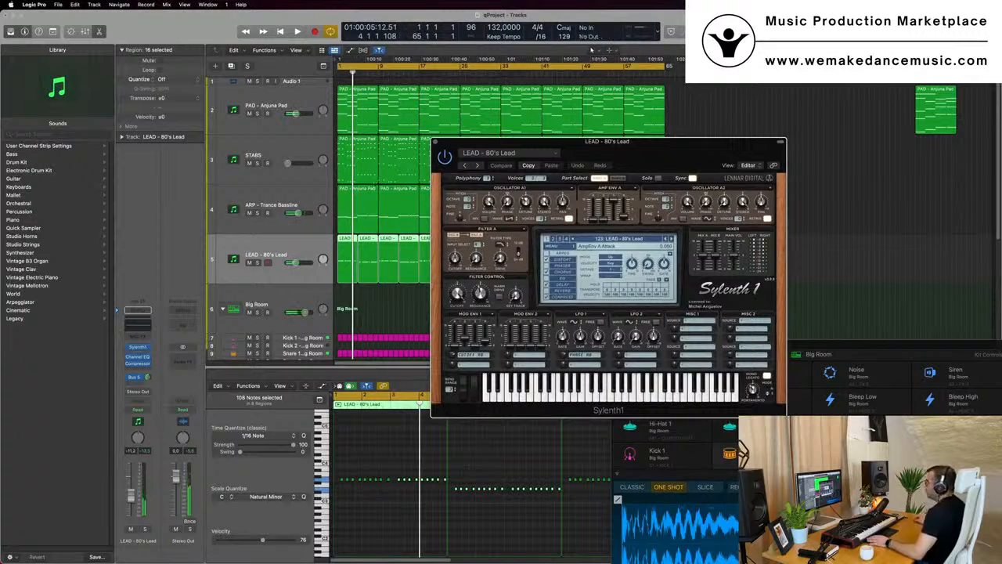
key("space")
left_click(236, 70)
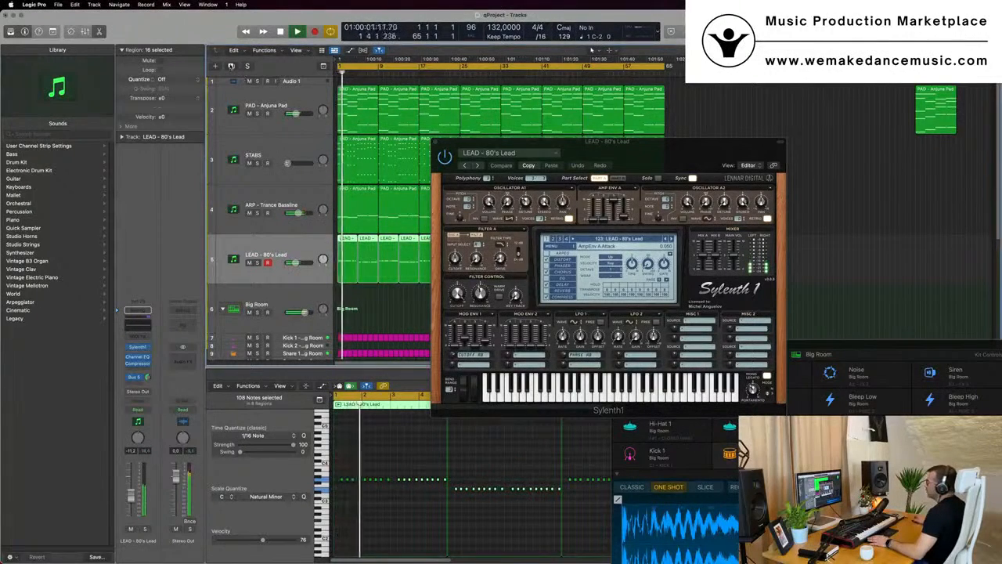
key("super+d")
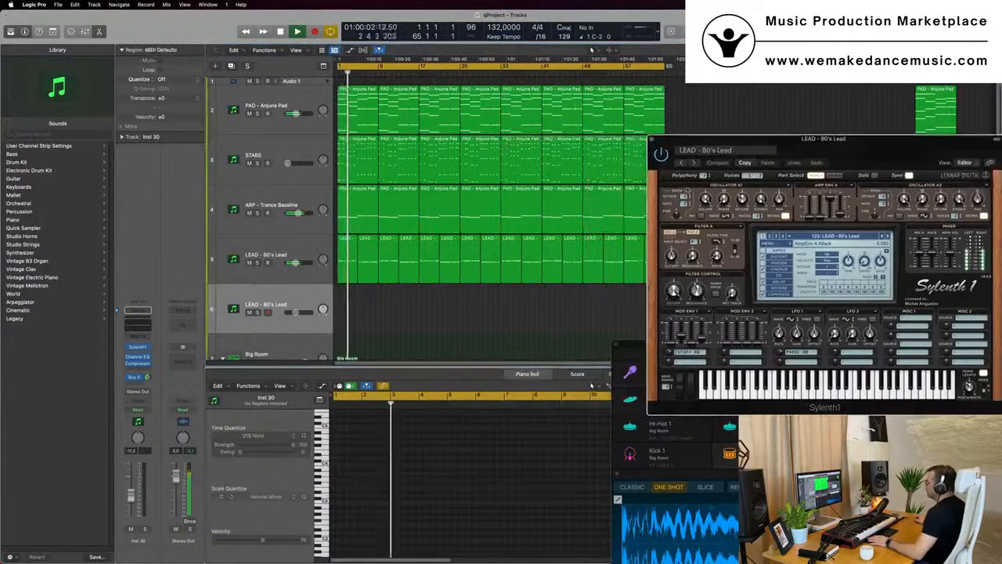
key("Return")
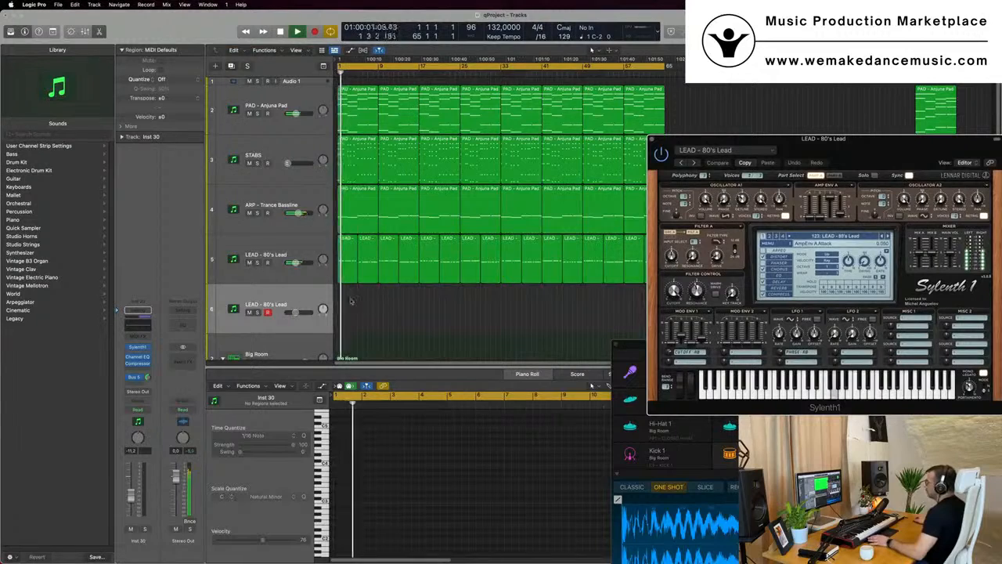
Copy all LEAD regions onto the duplicated LEAD track and mute that track
left_click_drag(601, 277, 701, 264)
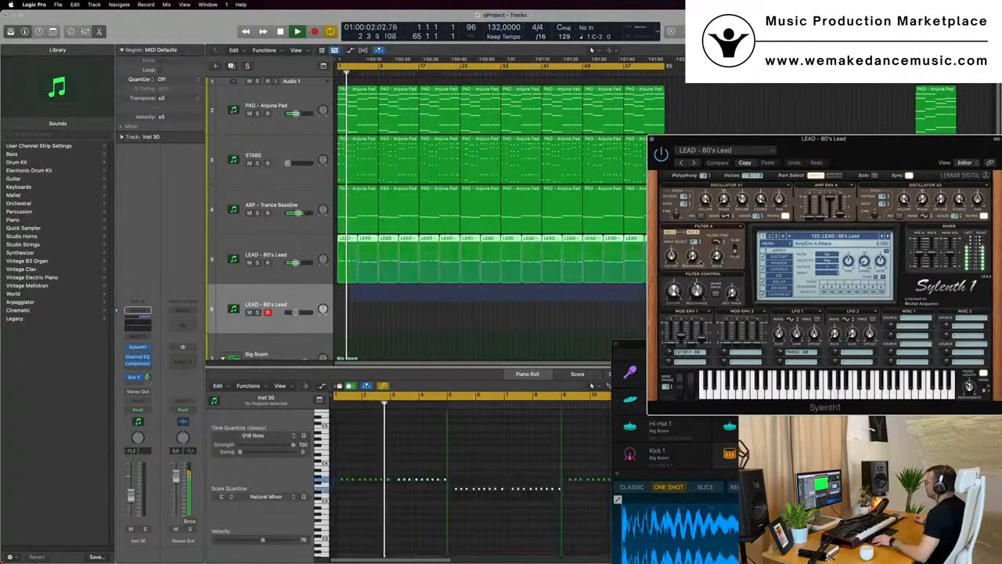
left_click_drag(718, 138, 942, 136)
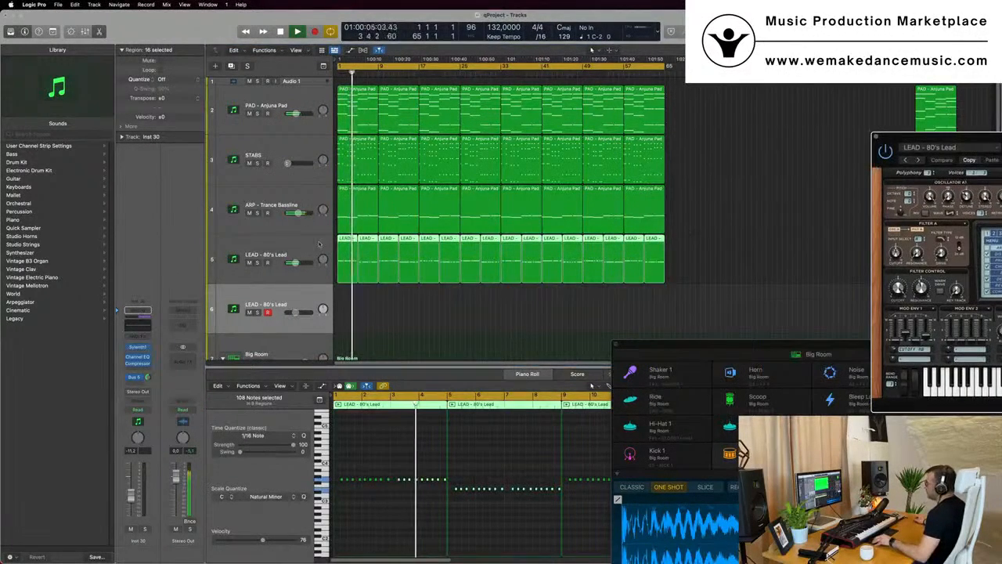
left_click_drag(342, 263, 344, 310)
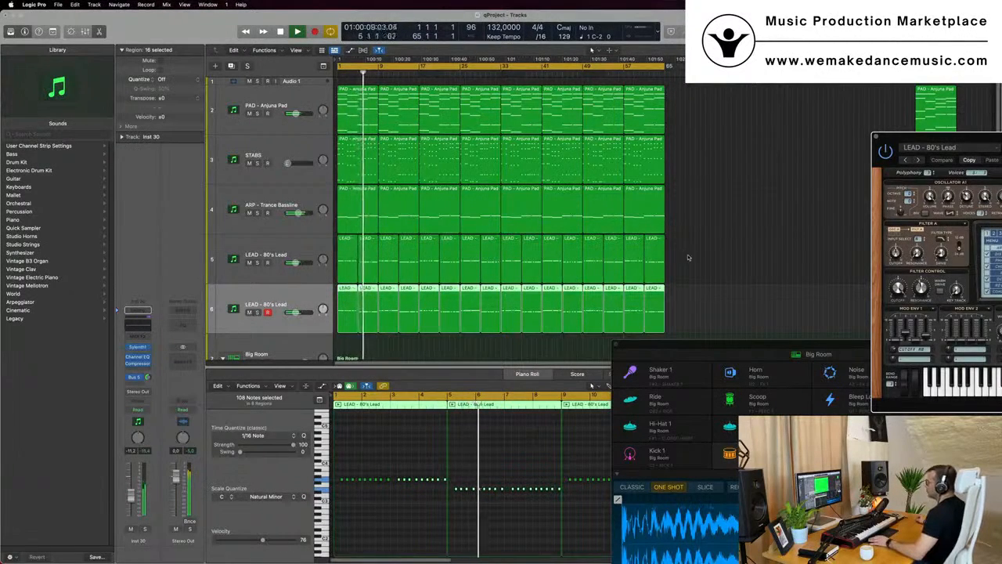
left_click(250, 314)
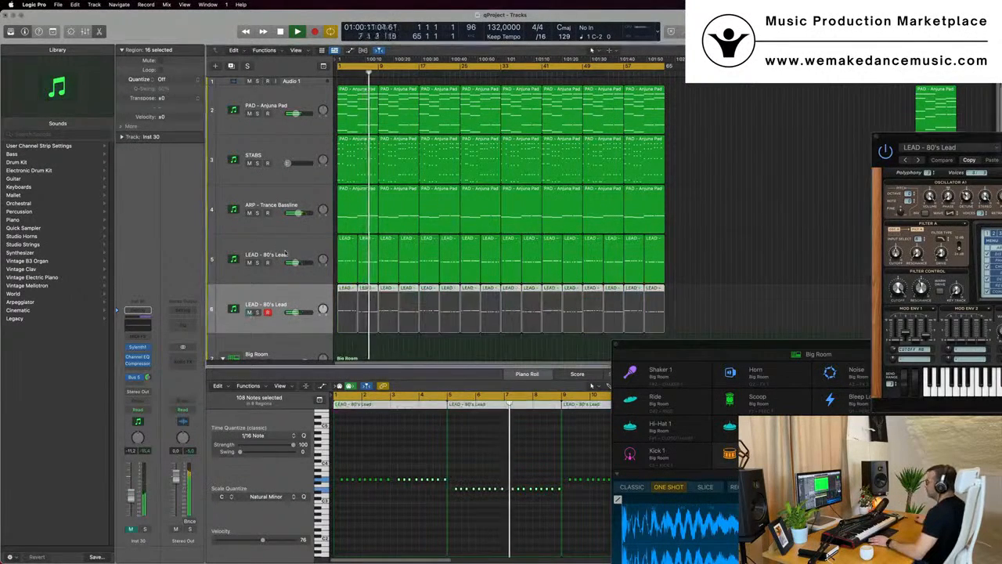
Step through Sylenth1 presets on the original LEAD track until LEAD - Basic Super Saw is loaded
left_click(252, 272)
left_click_drag(979, 141, 520, 156)
left_click(517, 162)
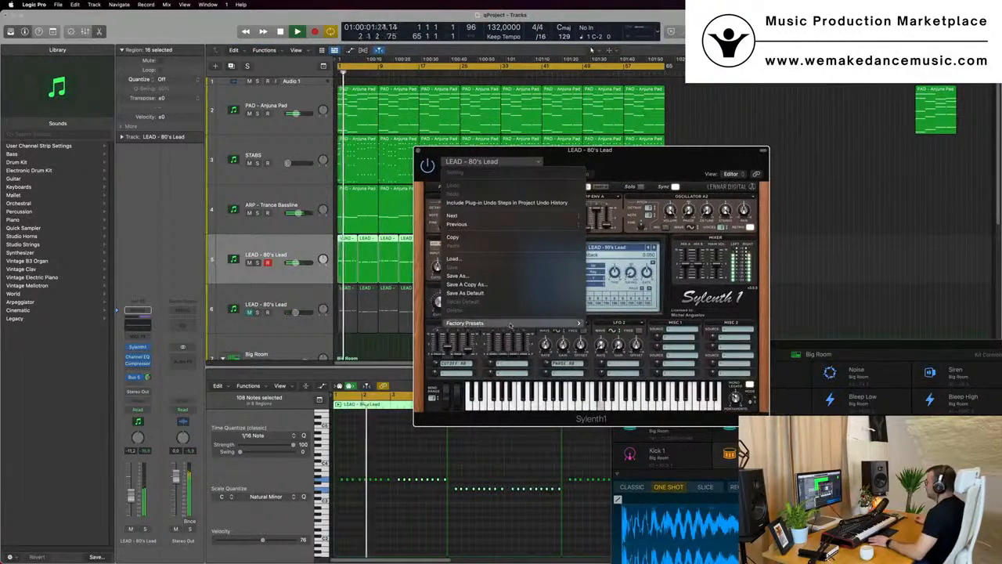
mouse_move(510, 325)
left_click(724, 159)
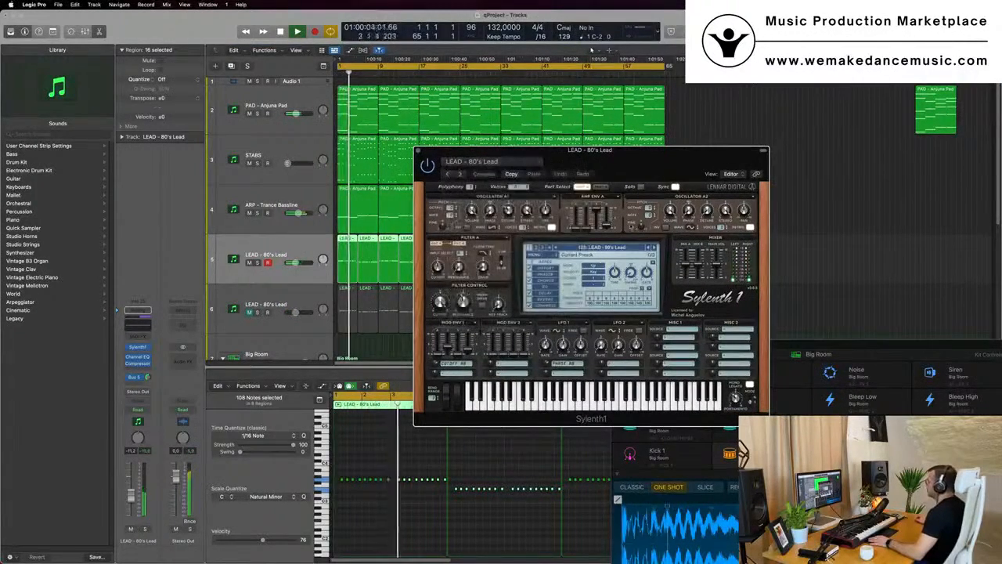
left_click(654, 248)
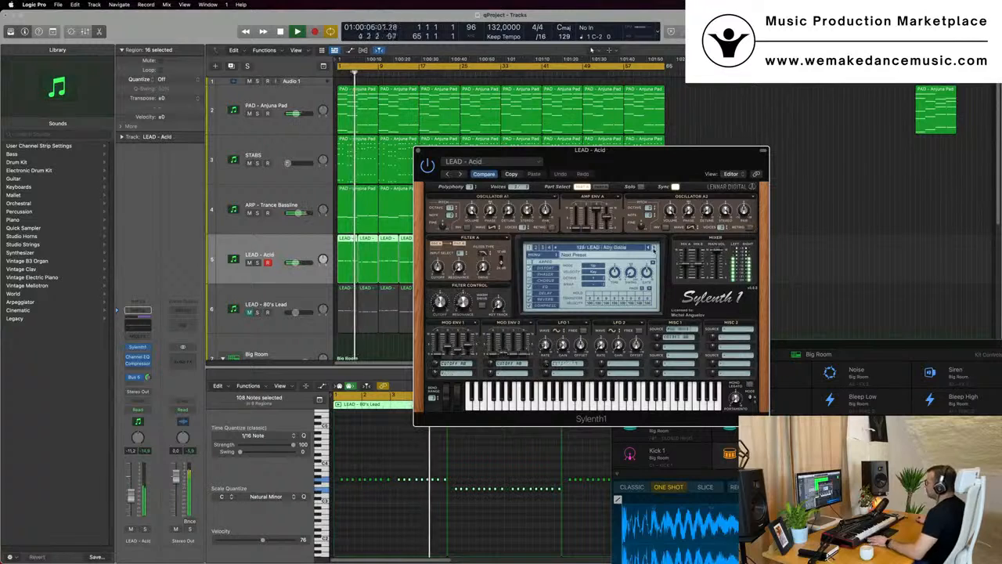
left_click(655, 248)
left_click(654, 248)
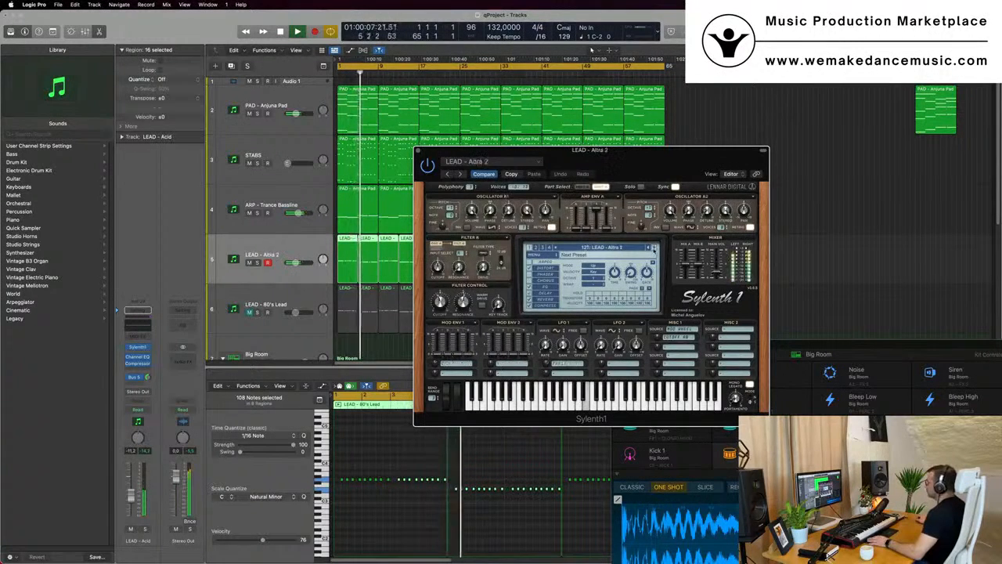
left_click(655, 248)
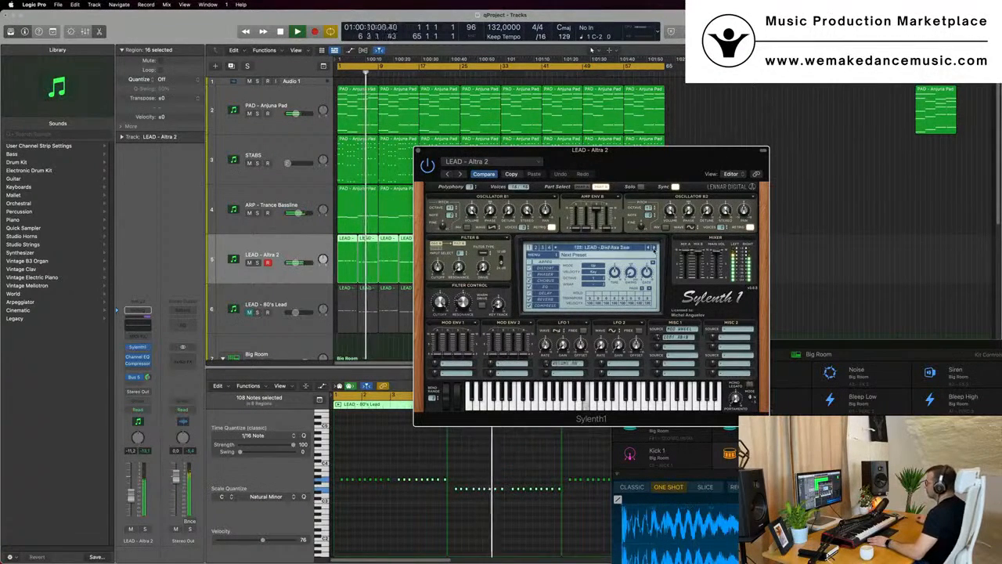
left_click(654, 248)
Audition the STABS track by muting and unmuting it during playback, and open its Sylenth1 instrument
left_click_drag(670, 164, 751, 186)
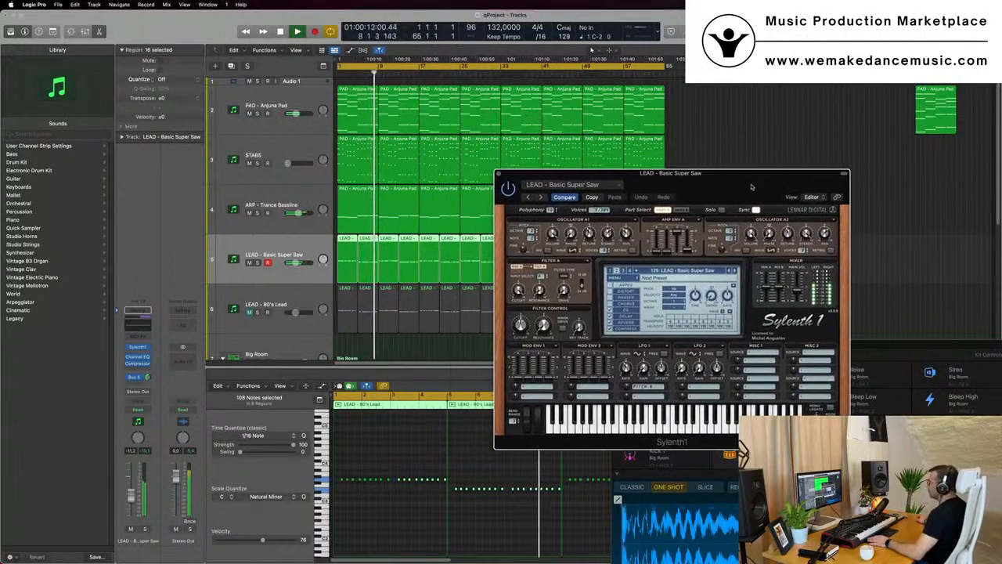
left_click(303, 143)
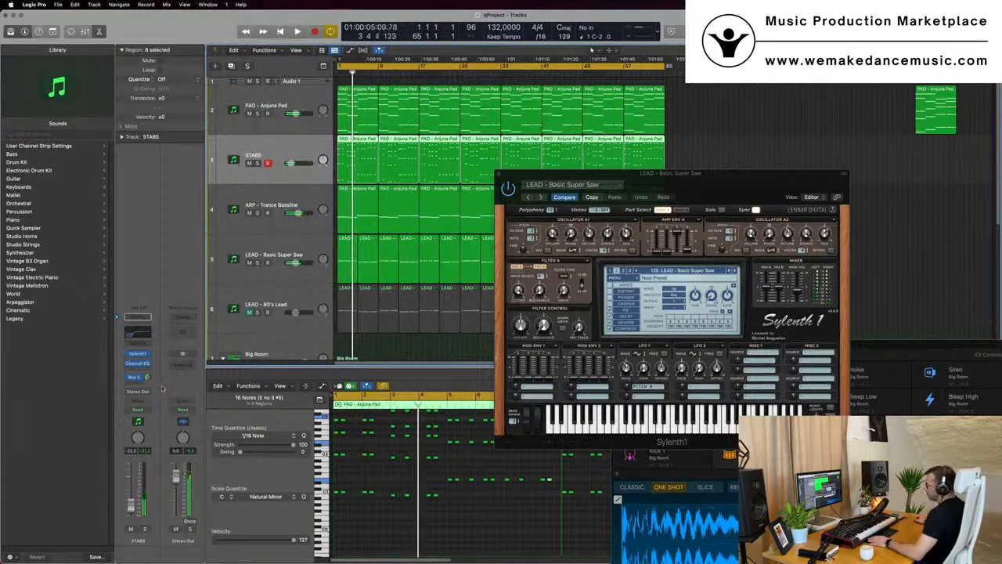
key("space")
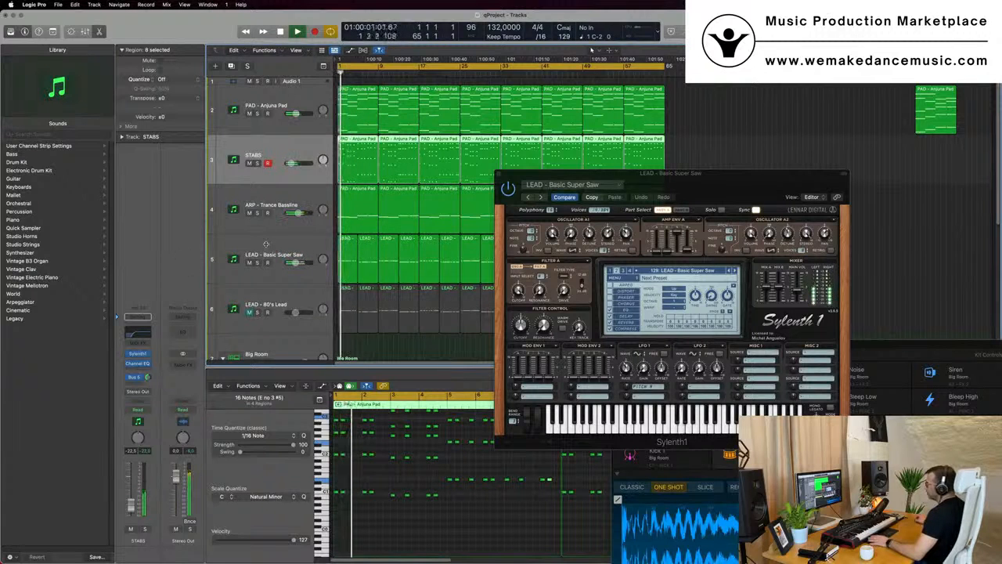
left_click(248, 163)
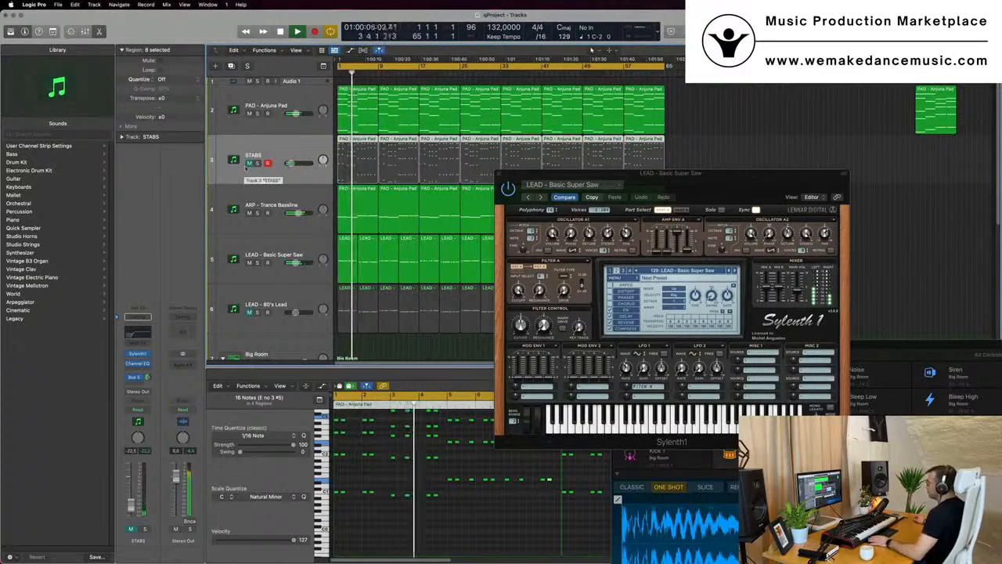
left_click(249, 163)
key("space")
key("space")
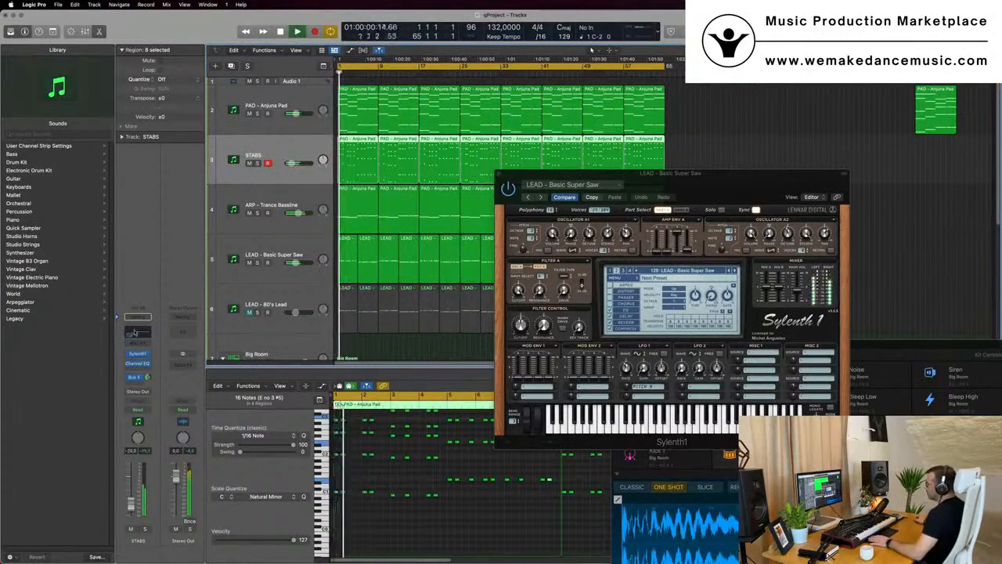
left_click(138, 353)
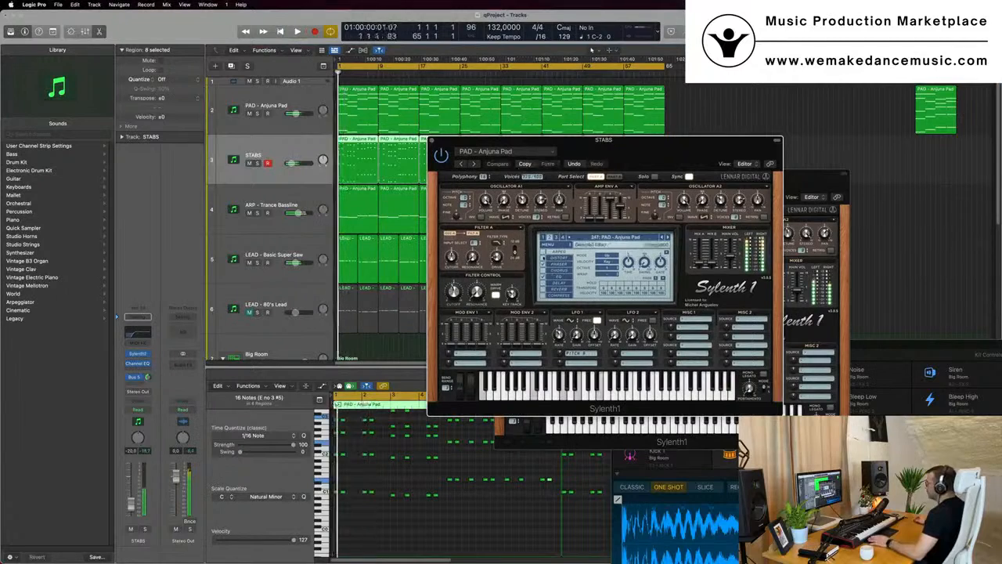
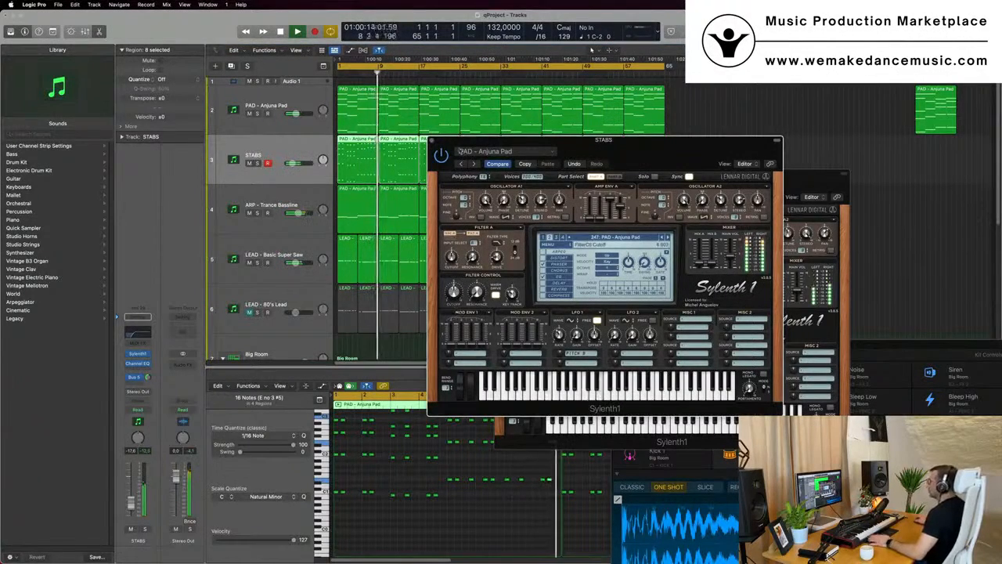
Close the STABS Sylenth1 window, reposition the LEAD Sylenth1 window and start playback
left_click(433, 141)
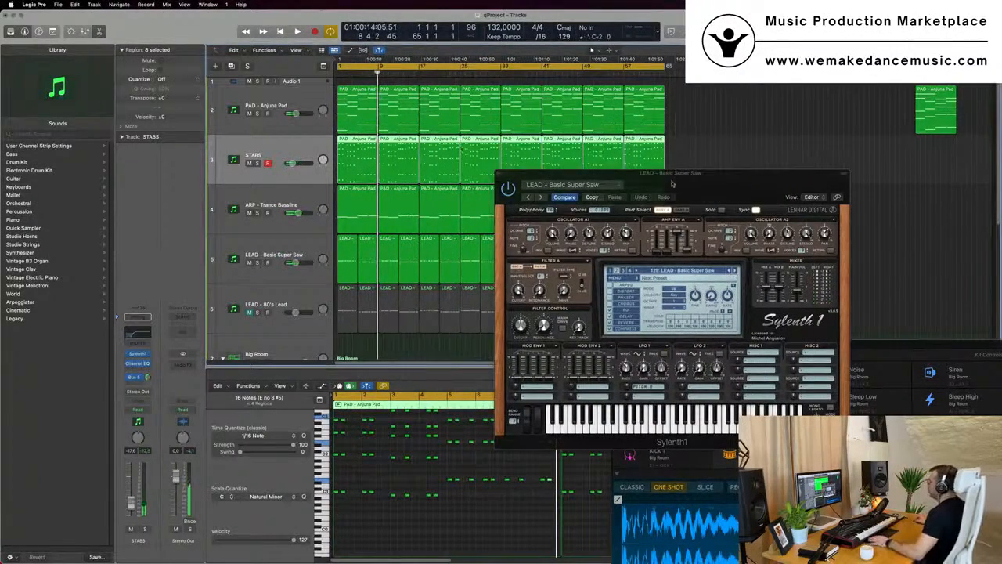
left_click_drag(672, 183, 608, 181)
key("space")
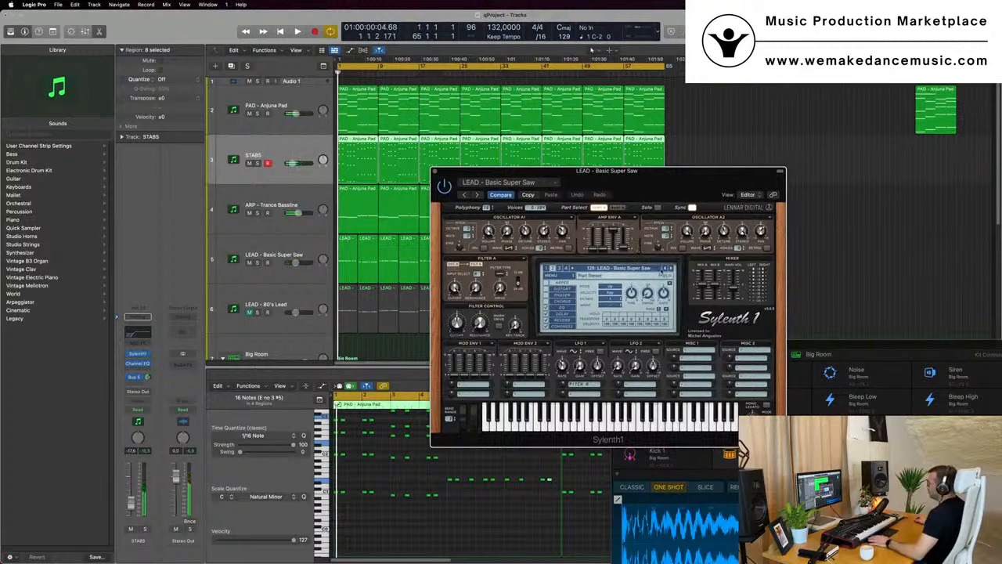
Step through the next LEAD Sylenth1 presets to LEAD - Brazil 1 and stop playback
left_click(671, 269)
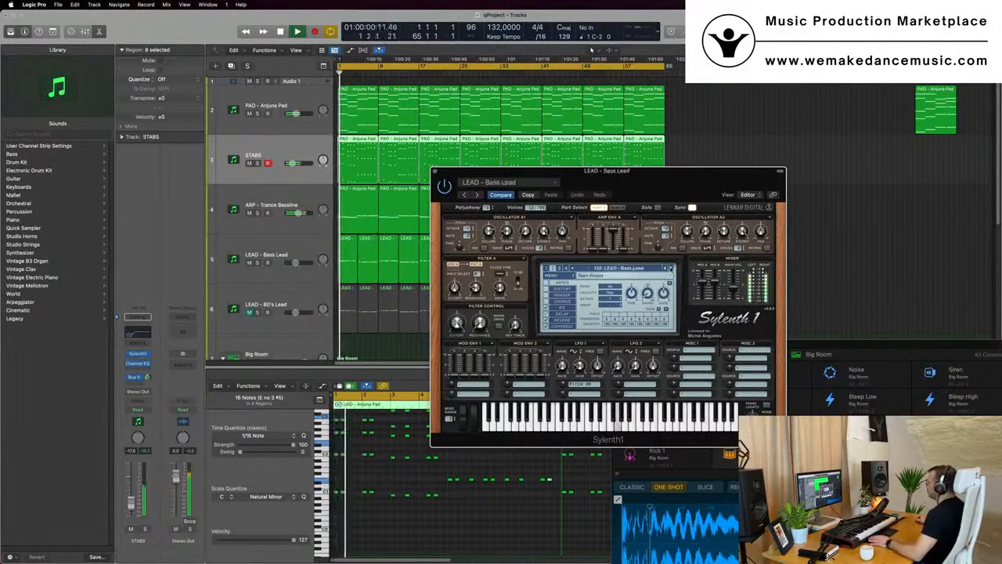
left_click(671, 269)
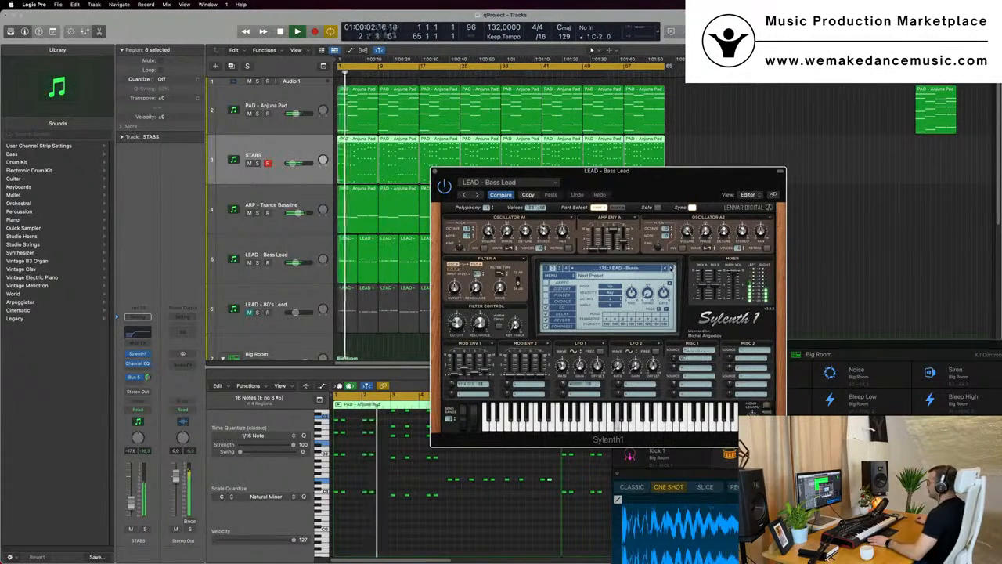
left_click(671, 269)
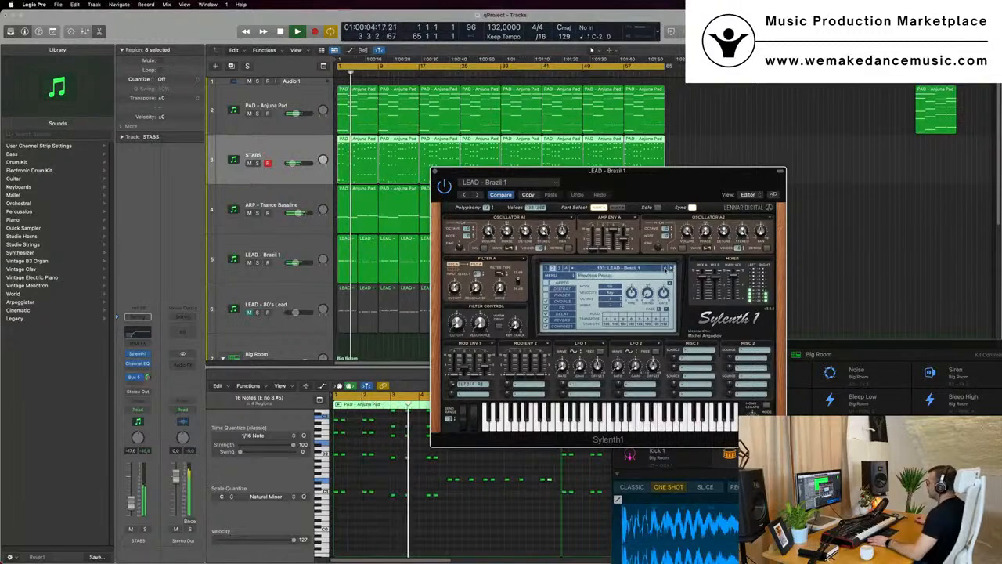
key("space")
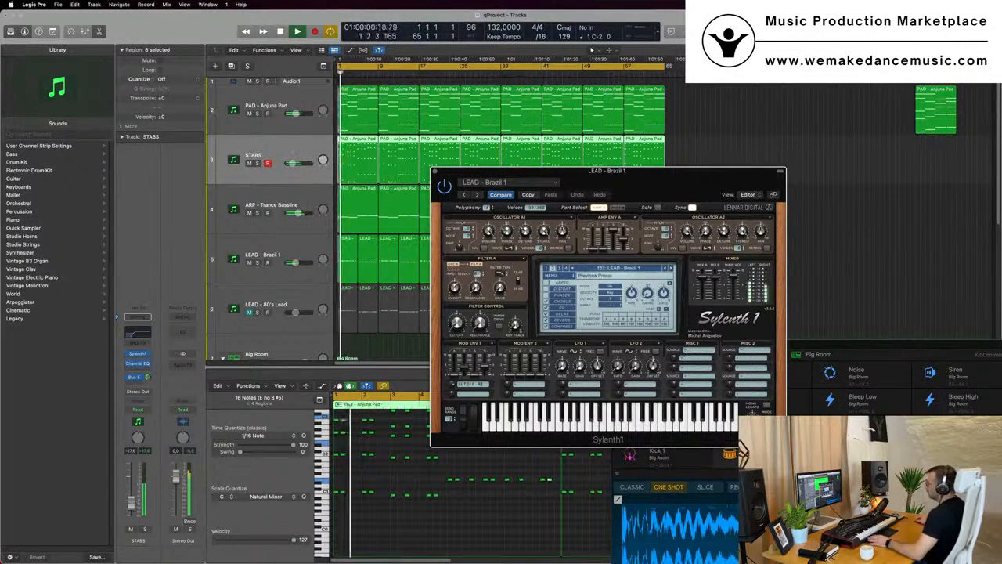
Select the LEAD - Brazil 1 track and resume playback
left_click_drag(293, 164, 294, 164)
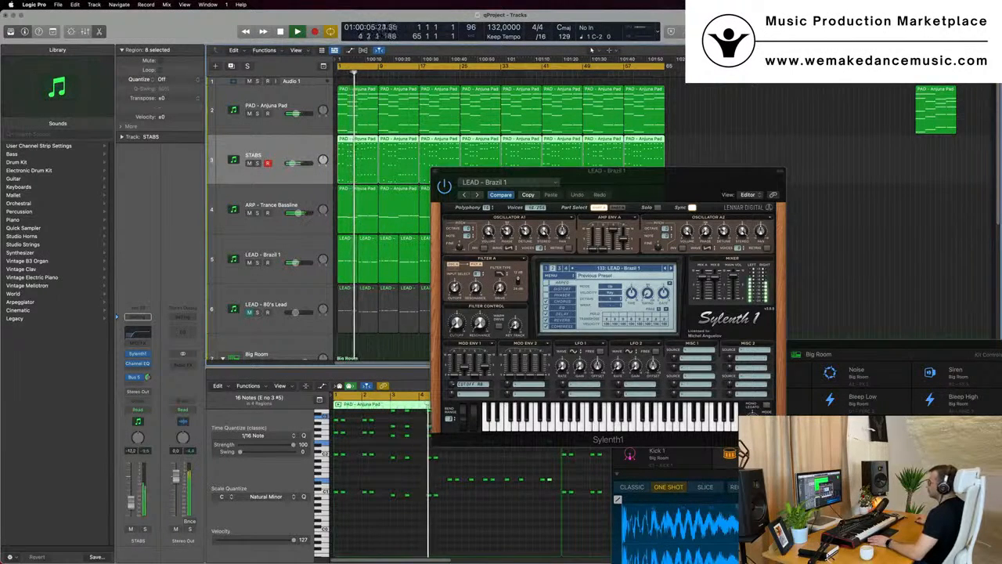
left_click(299, 250)
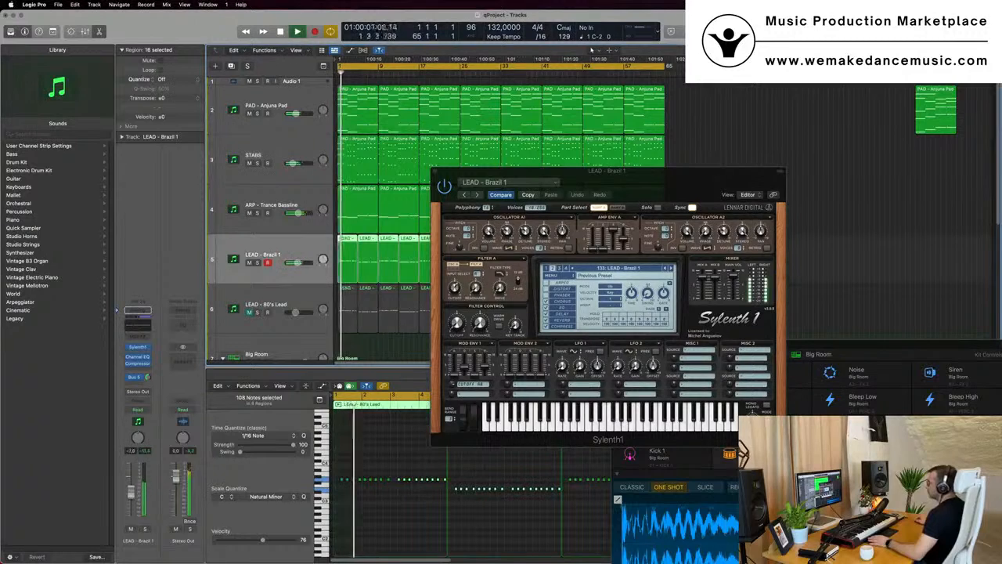
left_click_drag(457, 324, 457, 320)
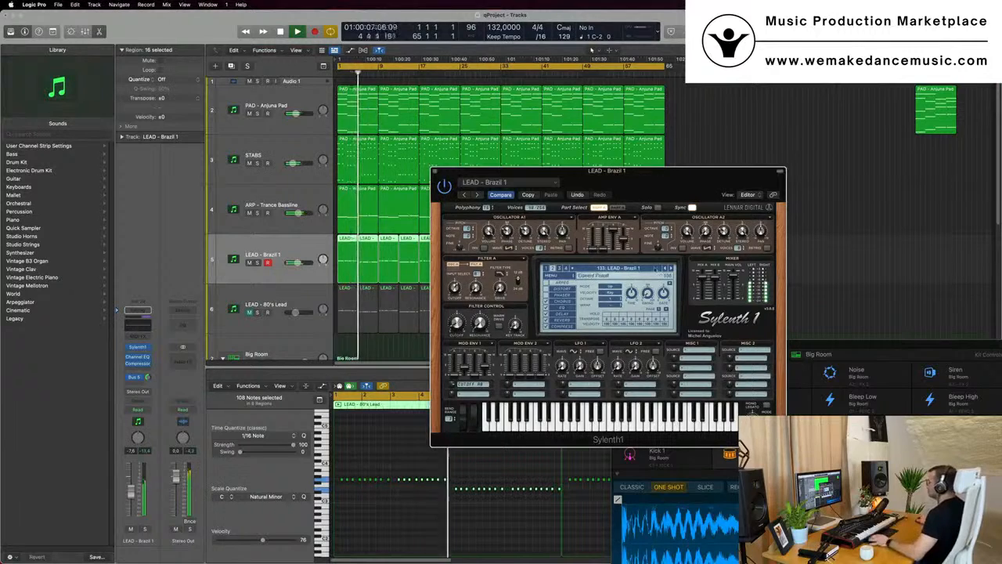
Load the next preset, LEAD - Brazil 2, and adjust the LEAD channel's volume fader
left_click(670, 269)
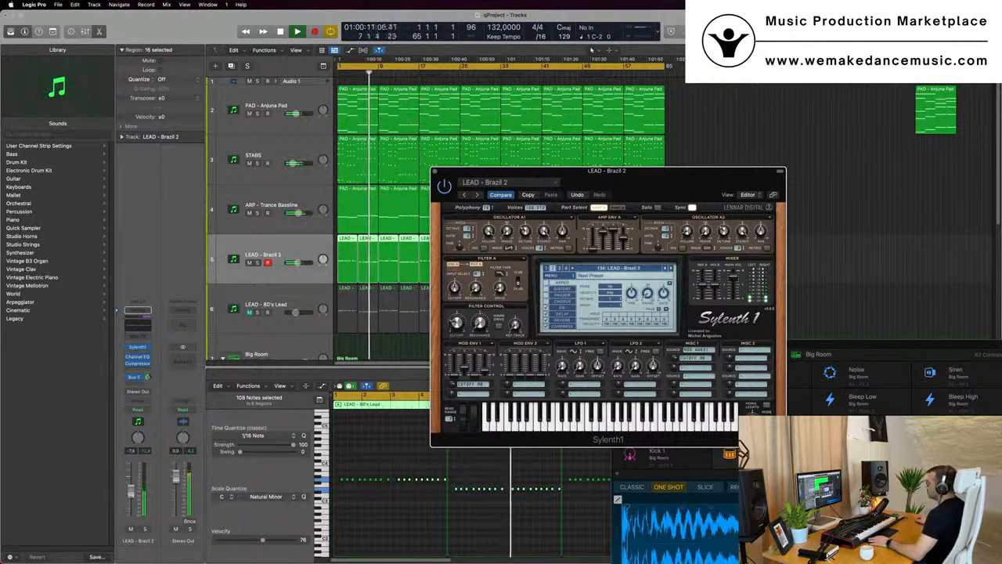
left_click(144, 531)
double_click(144, 531)
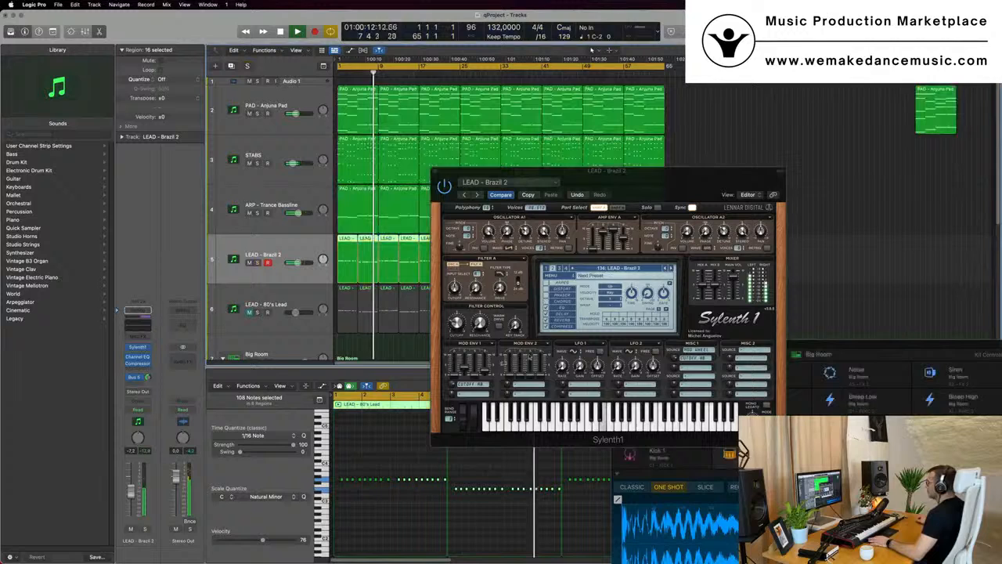
Keep stepping through LEAD Sylenth1 presets during playback until LEAD - Divine is loaded
left_click(670, 268)
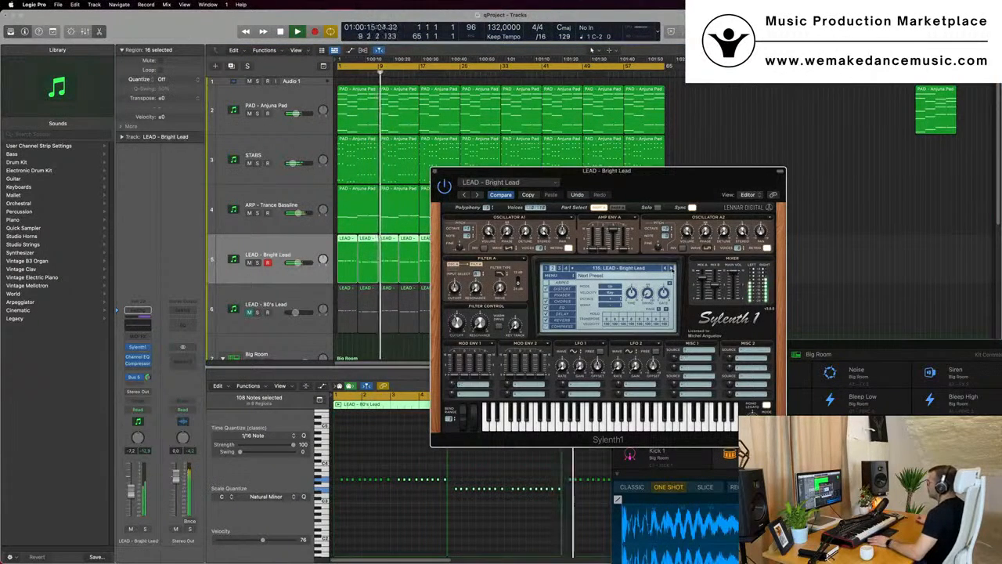
left_click(670, 269)
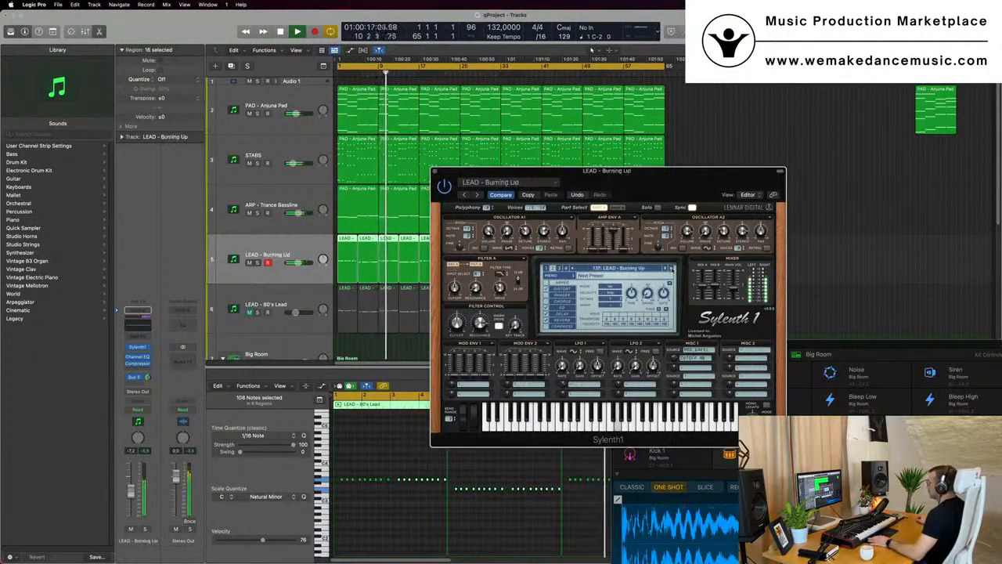
left_click(670, 269)
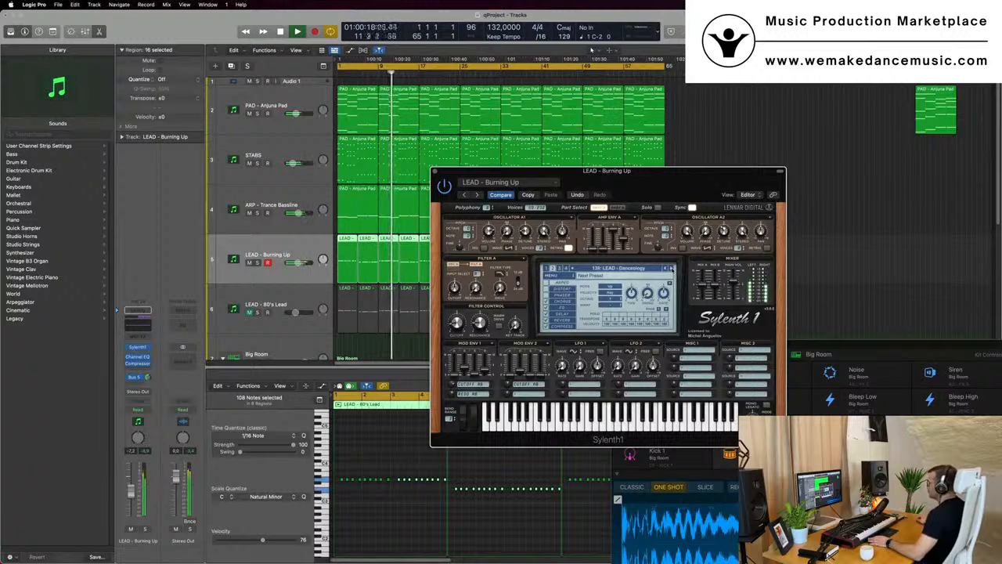
left_click(670, 268)
left_click(670, 269)
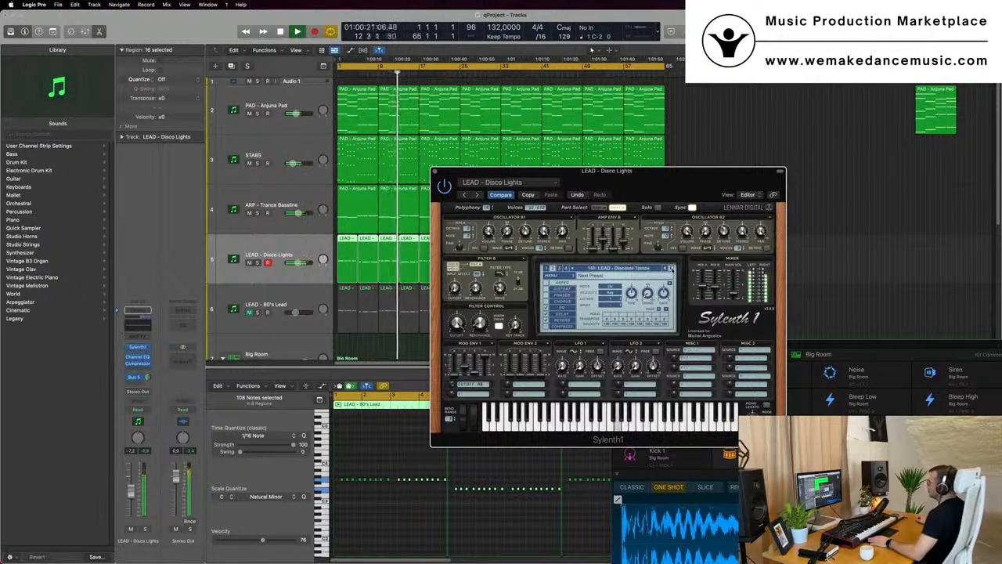
left_click(670, 268)
left_click(670, 269)
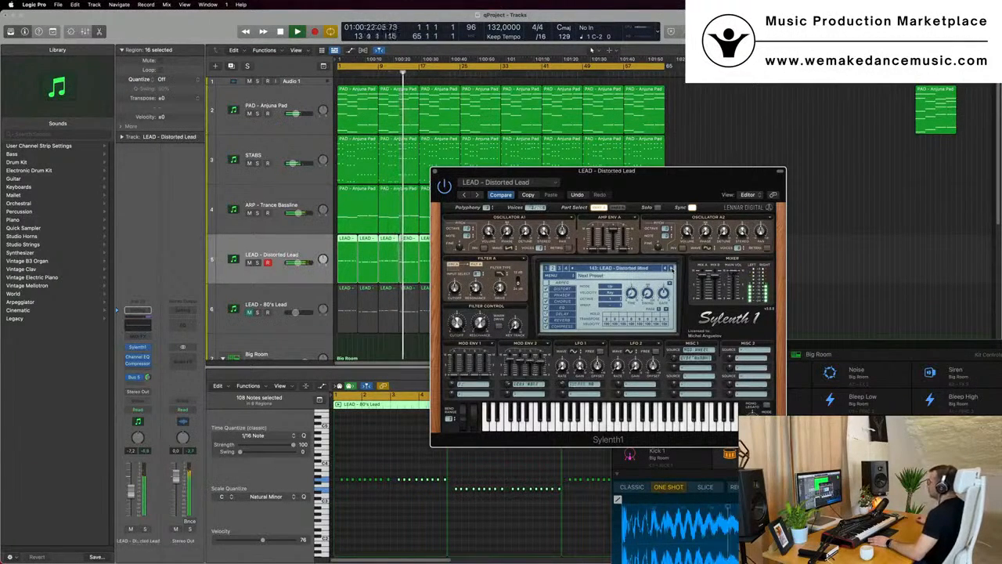
left_click(670, 268)
left_click(670, 269)
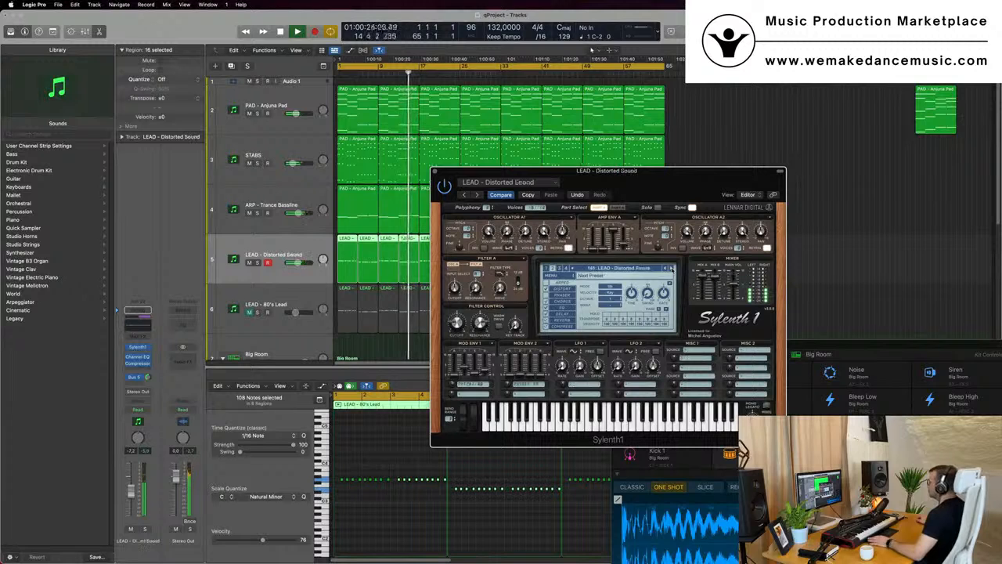
left_click(670, 269)
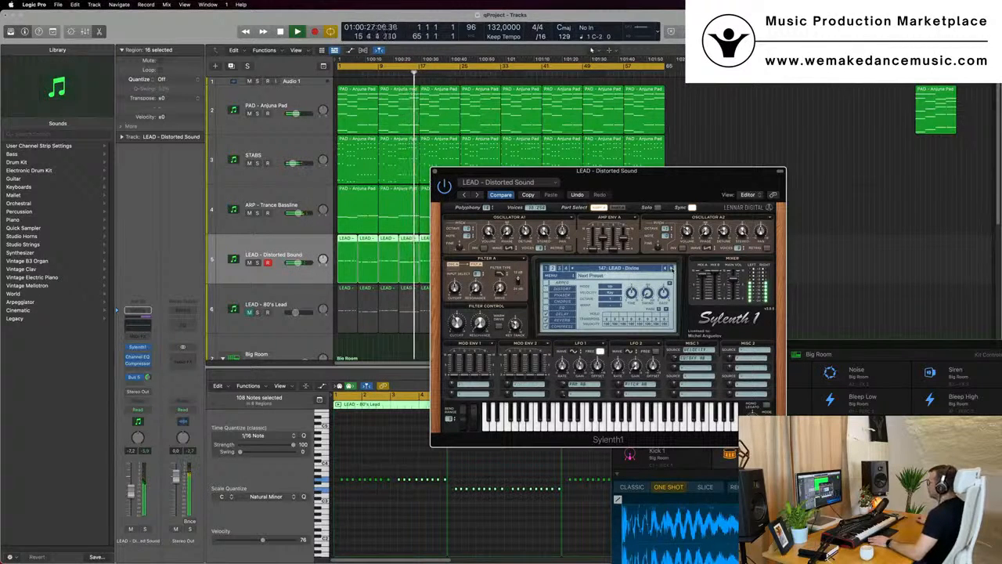
Reposition the Sylenth1 window, stop playback and inspect the Divine preset's effect pages such as EQ and compressor
left_click_drag(673, 180, 685, 154)
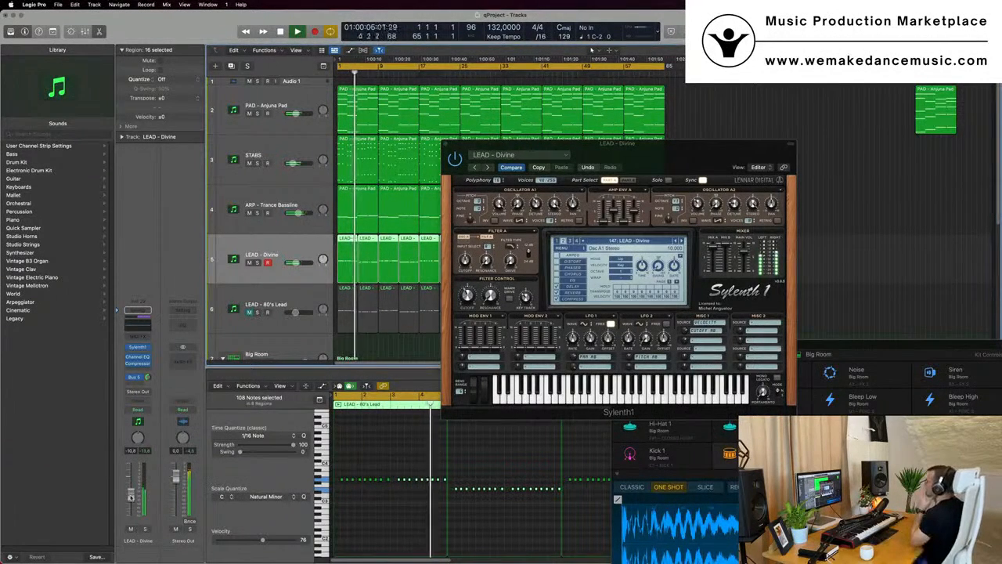
left_click_drag(618, 149, 576, 150)
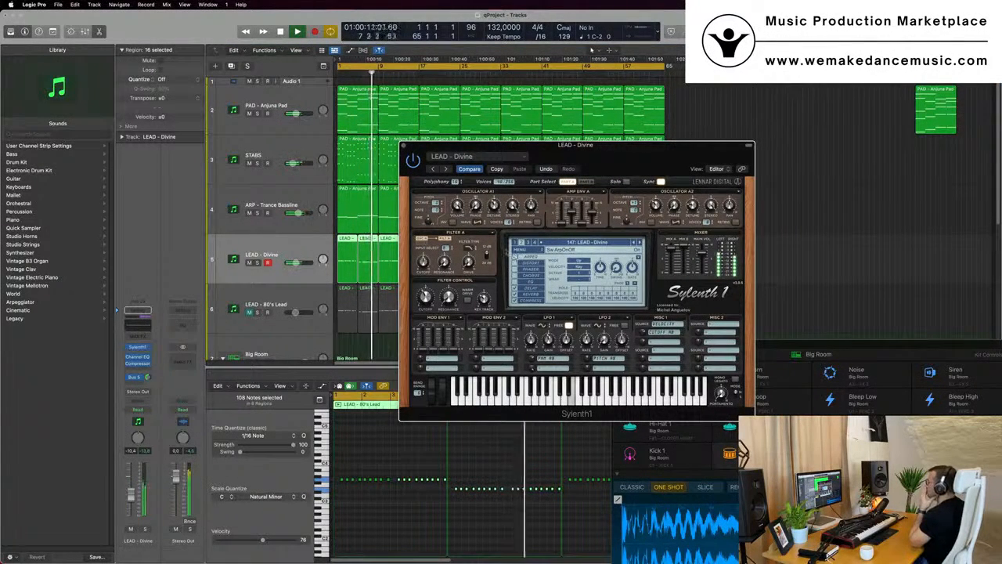
key("space")
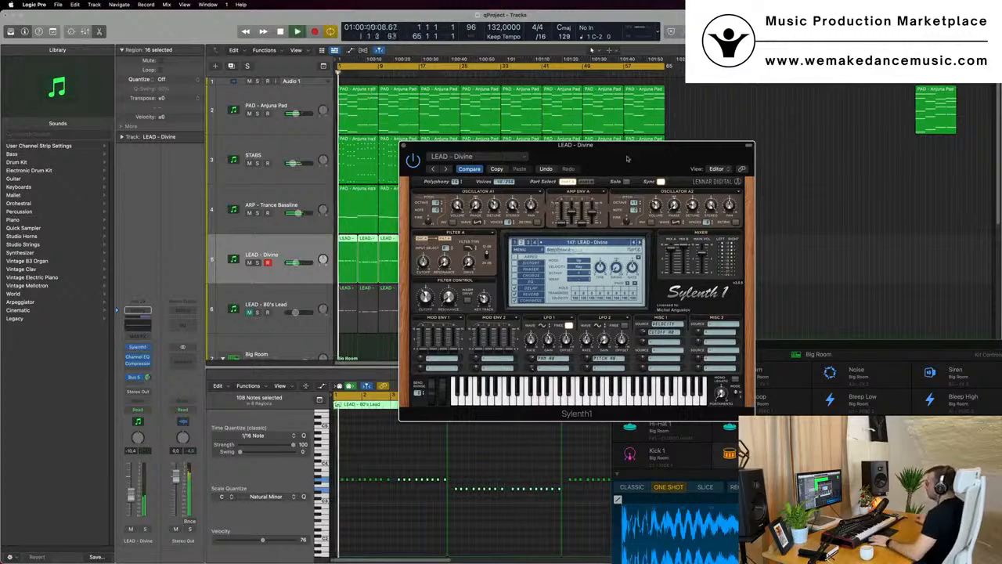
left_click_drag(634, 158, 599, 141)
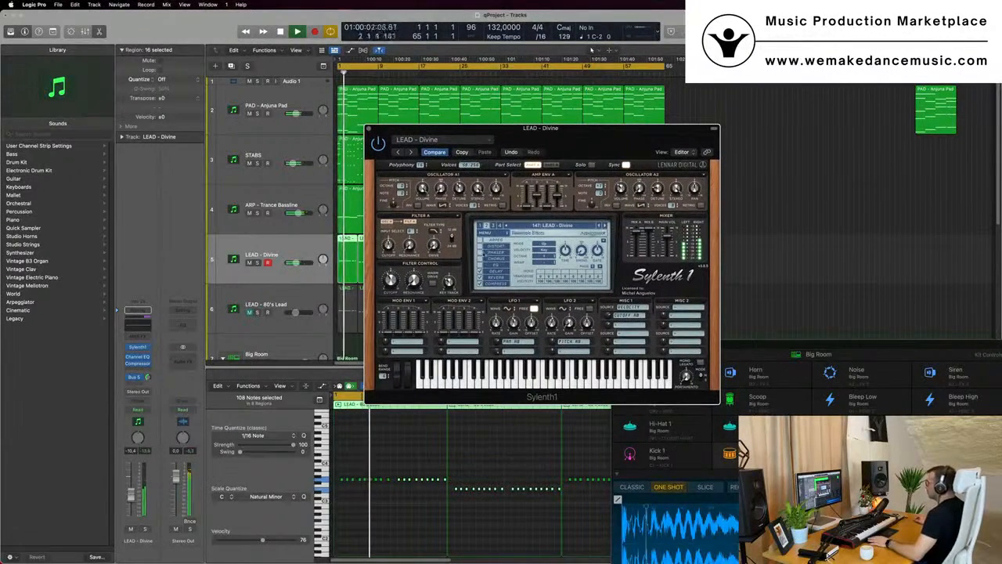
left_click(490, 252)
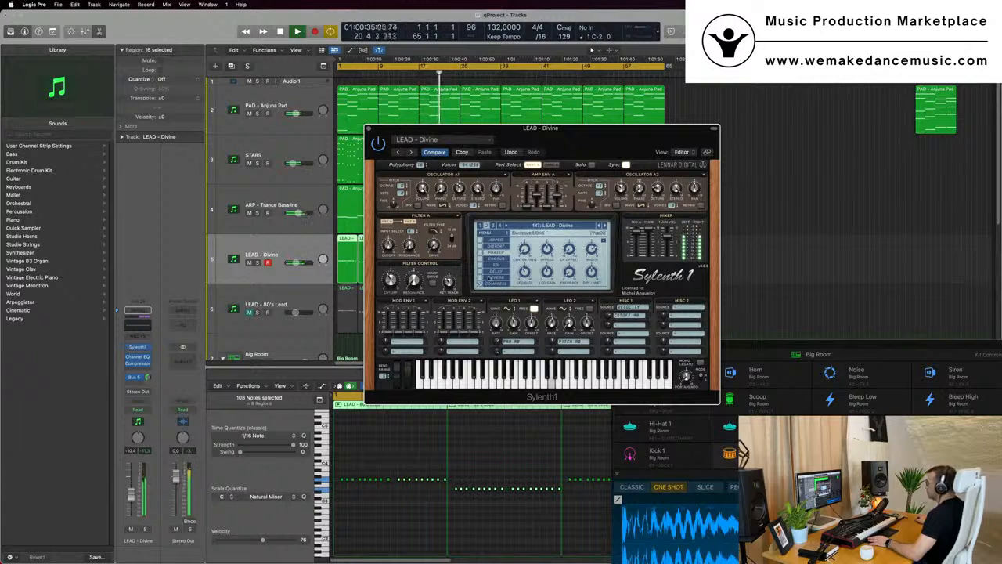
left_click(495, 278)
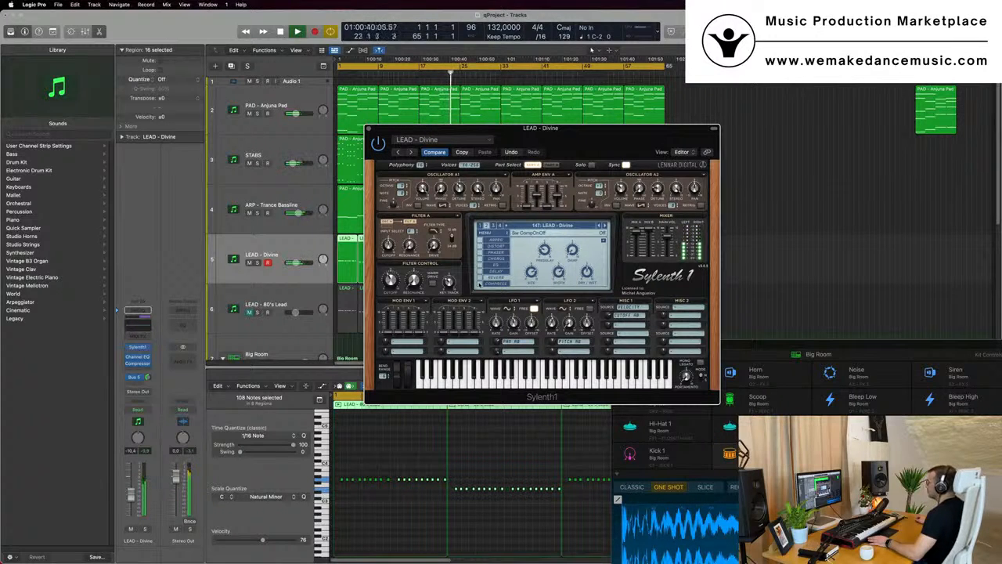
Move the Sylenth1 window aside and play the LEAD track from the project start
left_click_drag(542, 128, 770, 115)
key("space")
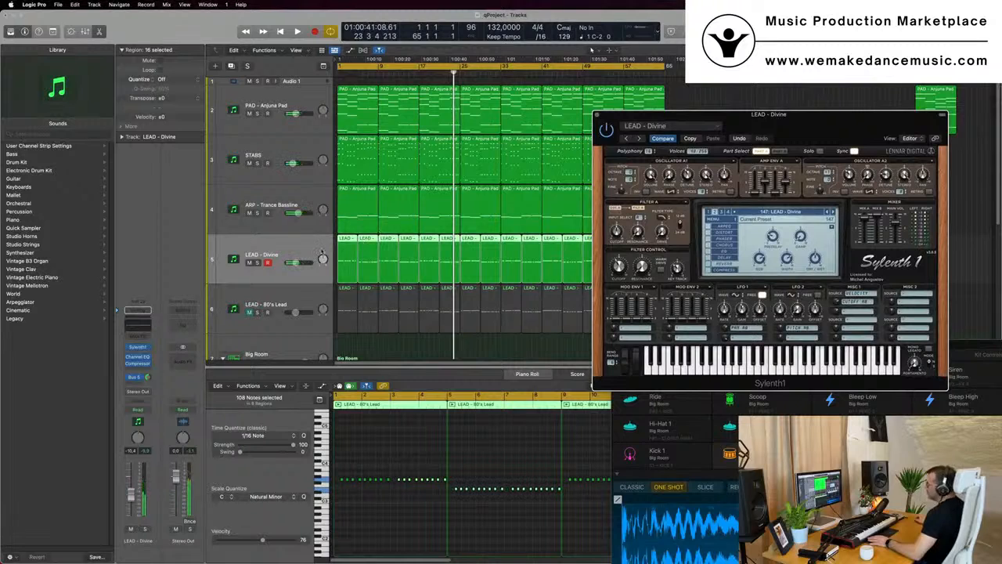
left_click(320, 250)
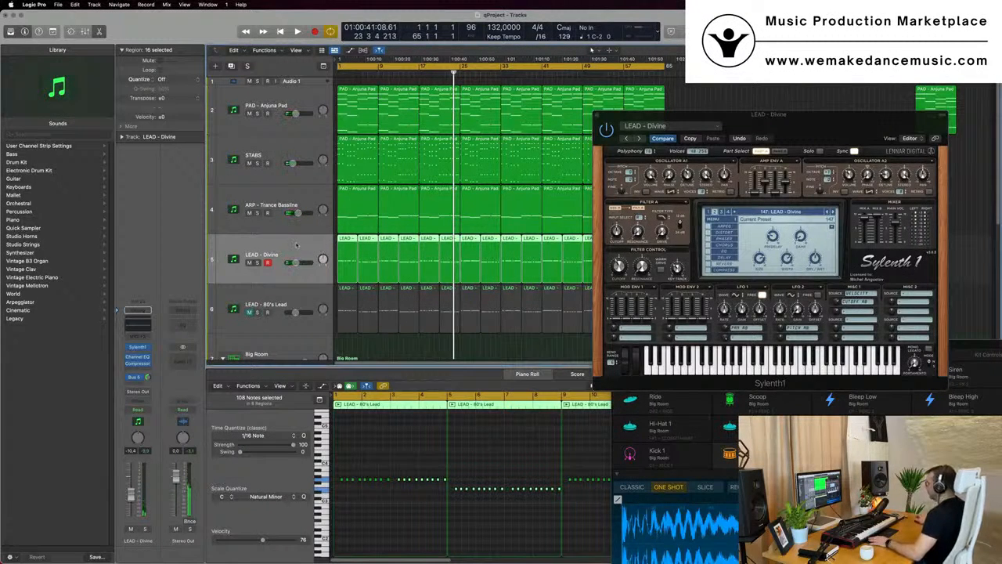
key("Return")
key("space")
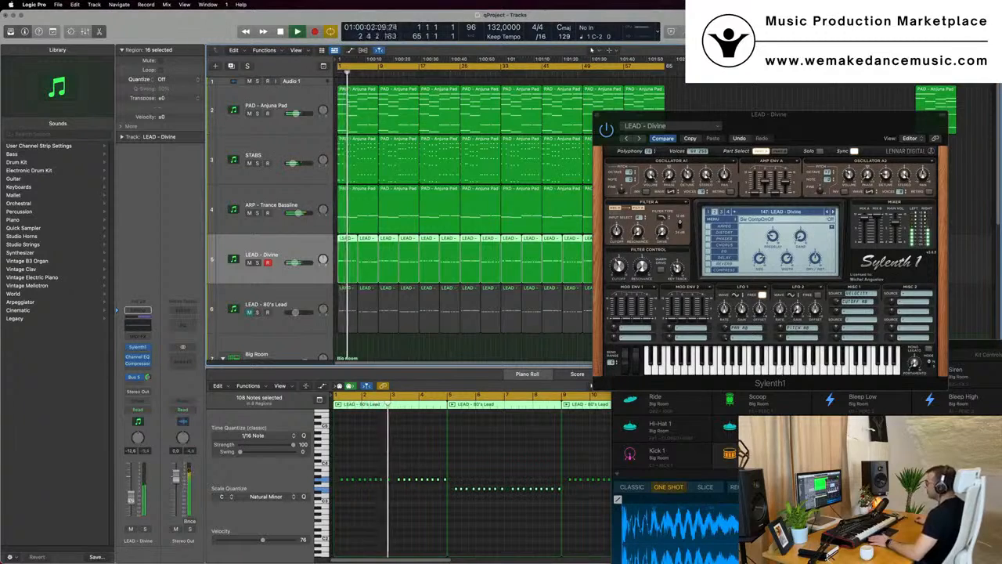
key("space")
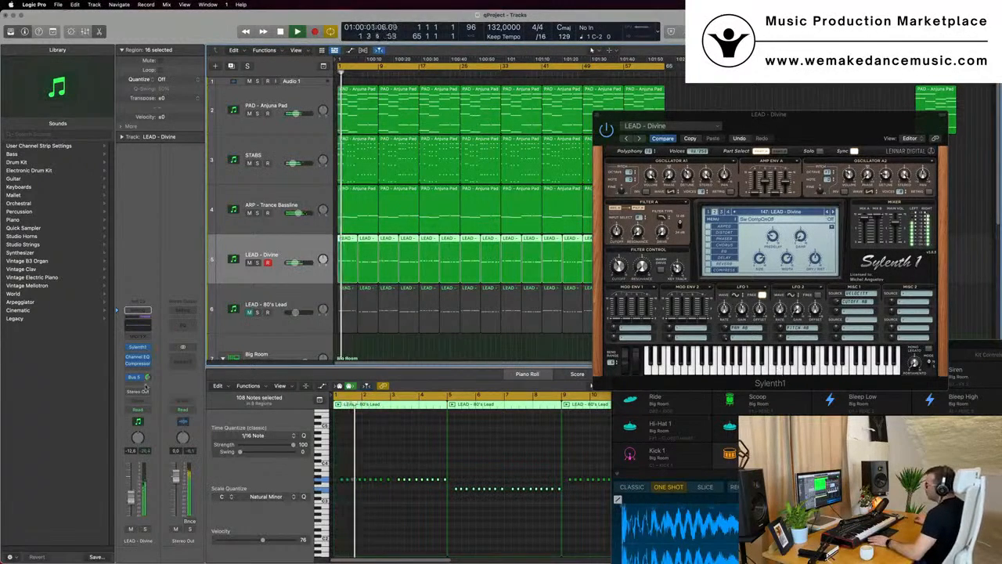
Add a send on the LEAD - Divine channel routed to Bus 7
left_click_drag(149, 377, 149, 374)
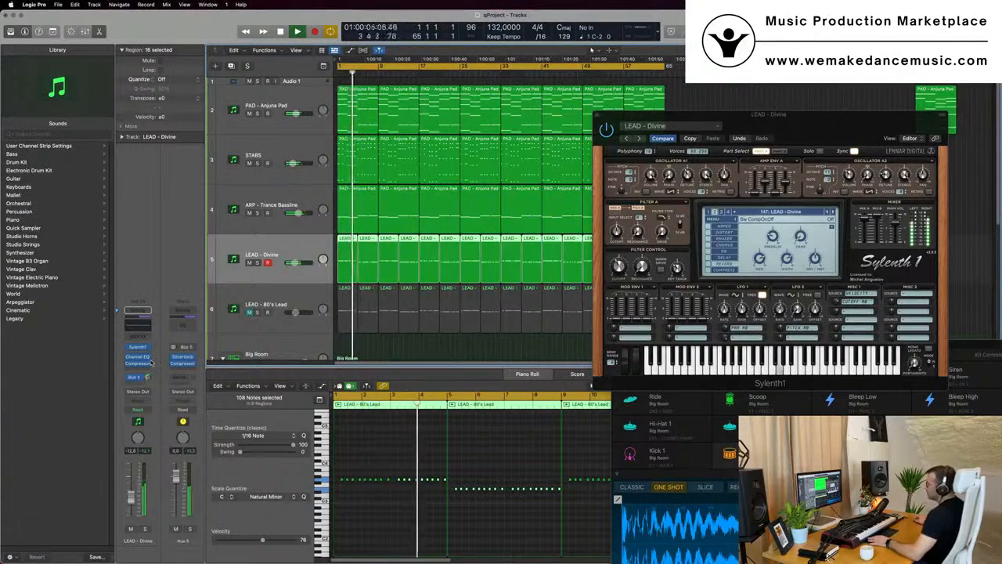
left_click(130, 384)
mouse_move(135, 398)
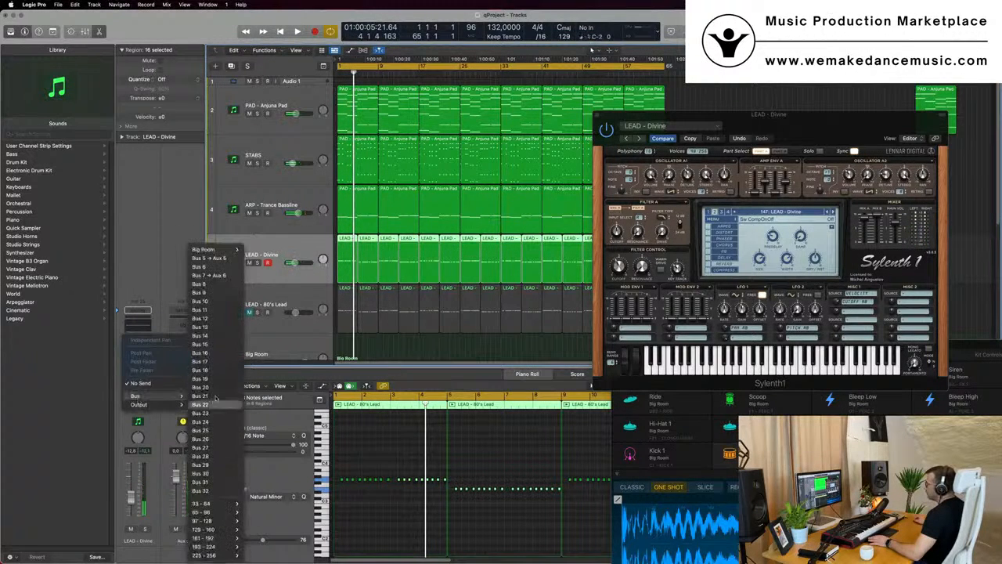
left_click(220, 285)
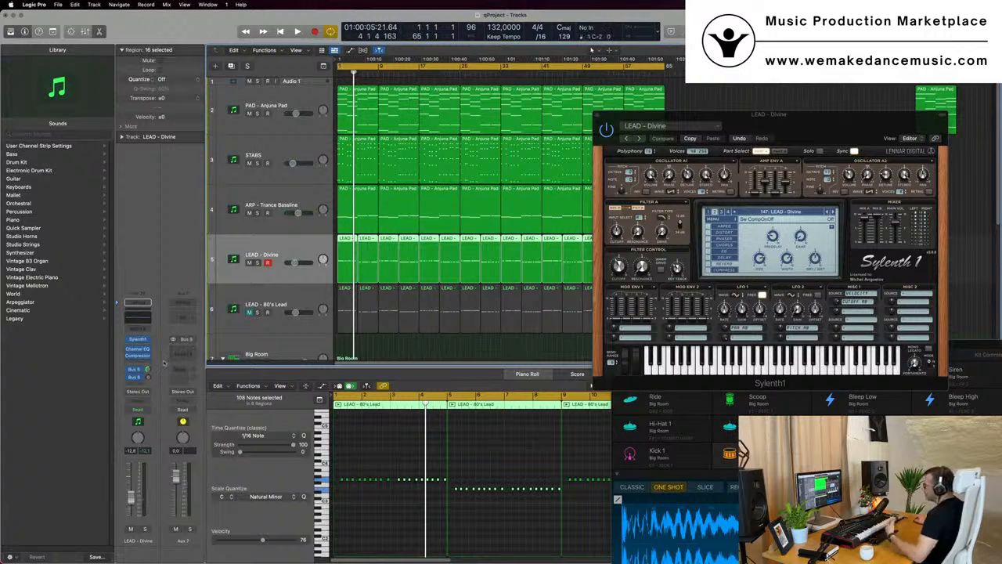
Insert a Stereo Delay Designer plugin on the new Aux 7 return channel
left_click(184, 352)
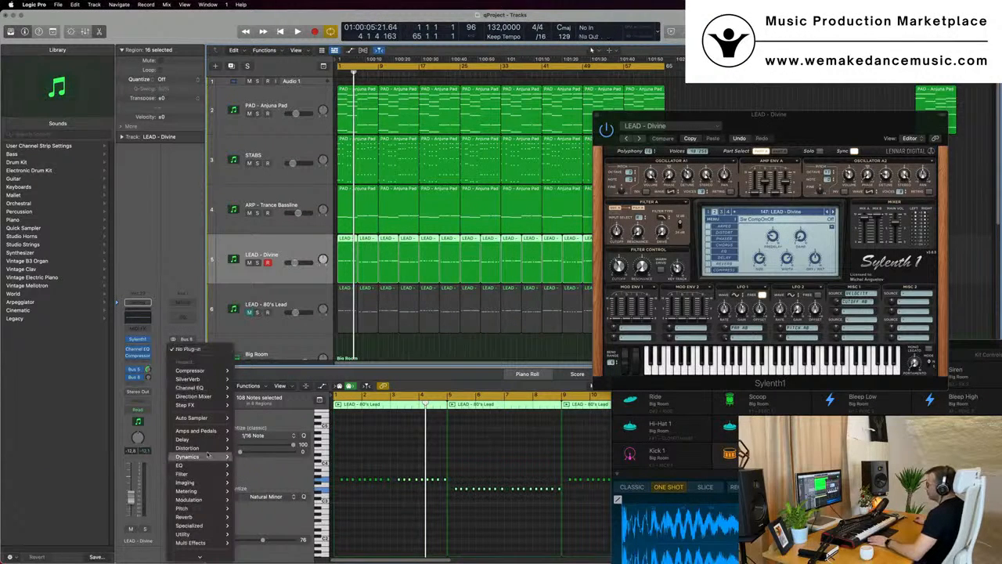
mouse_move(205, 441)
mouse_move(252, 443)
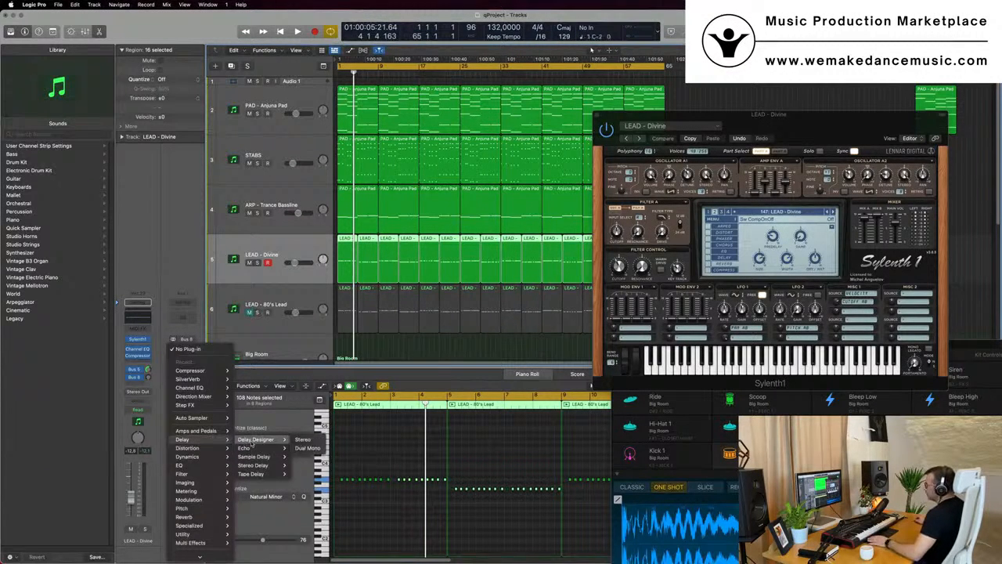
left_click(302, 440)
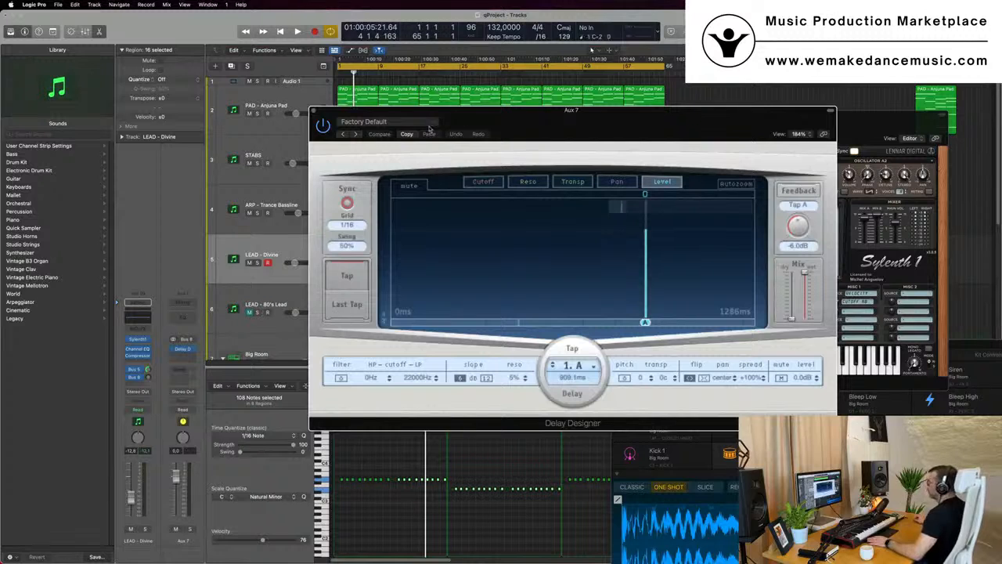
Load the 1/16 Slow Pan preset in the Aux 7 Delay Designer and move its window aside
left_click(429, 125)
mouse_move(450, 291)
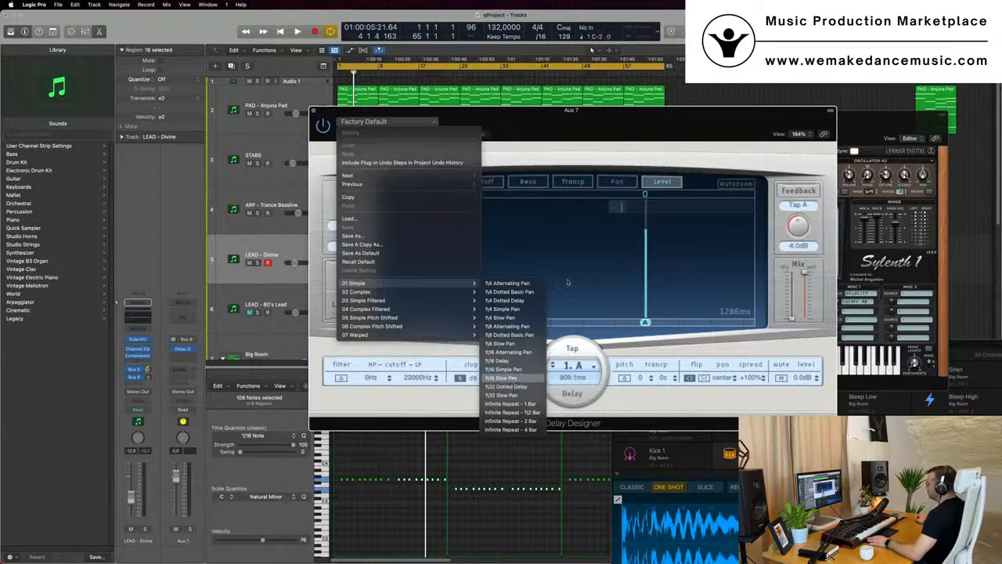
left_click(515, 379)
left_click_drag(625, 133, 680, 123)
Play the project and raise the LEAD - Divine channel's send level to the delay bus
key("space")
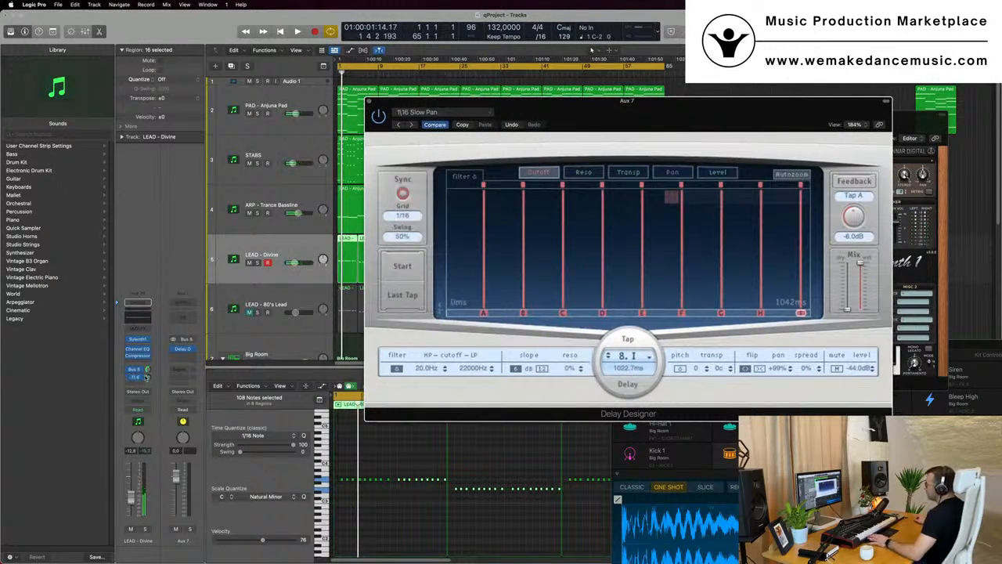
left_click_drag(147, 377, 147, 368)
key("space")
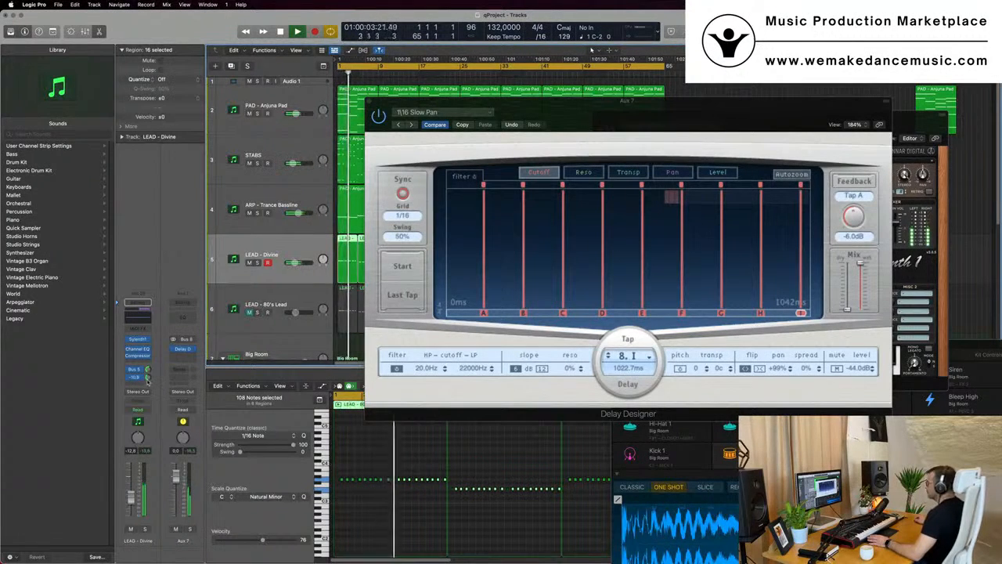
Switch the Delay Designer preset to 1/8 Slow Pan and reposition its window
left_click(443, 112)
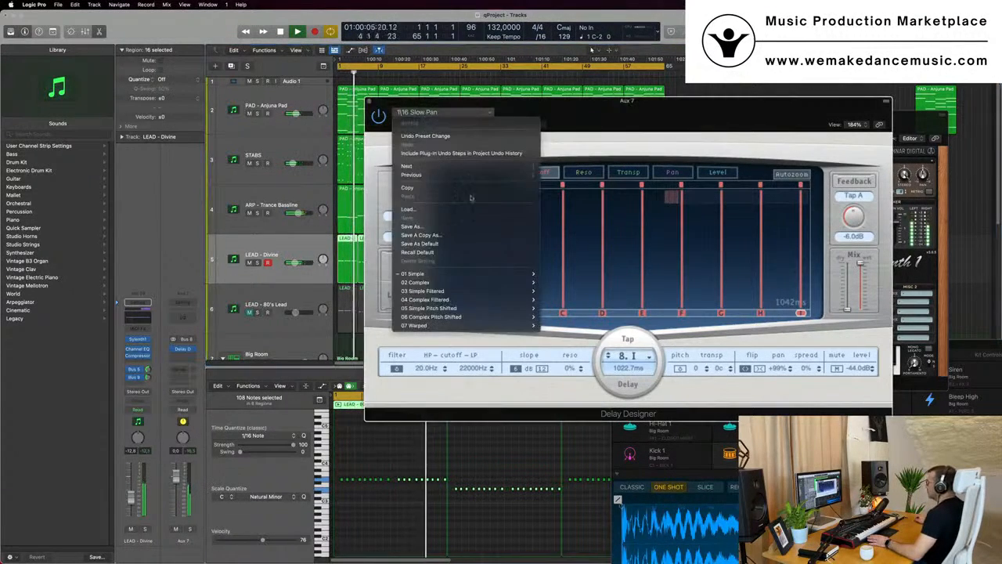
mouse_move(501, 274)
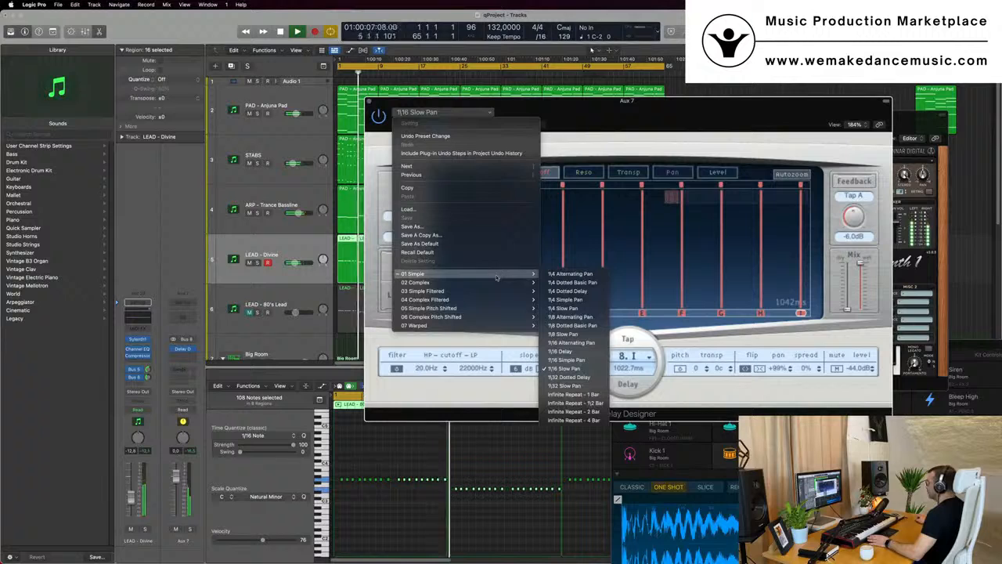
left_click(564, 335)
mouse_move(653, 113)
left_mouse_down()
mouse_move(684, 109)
mouse_move(662, 108)
left_mouse_up()
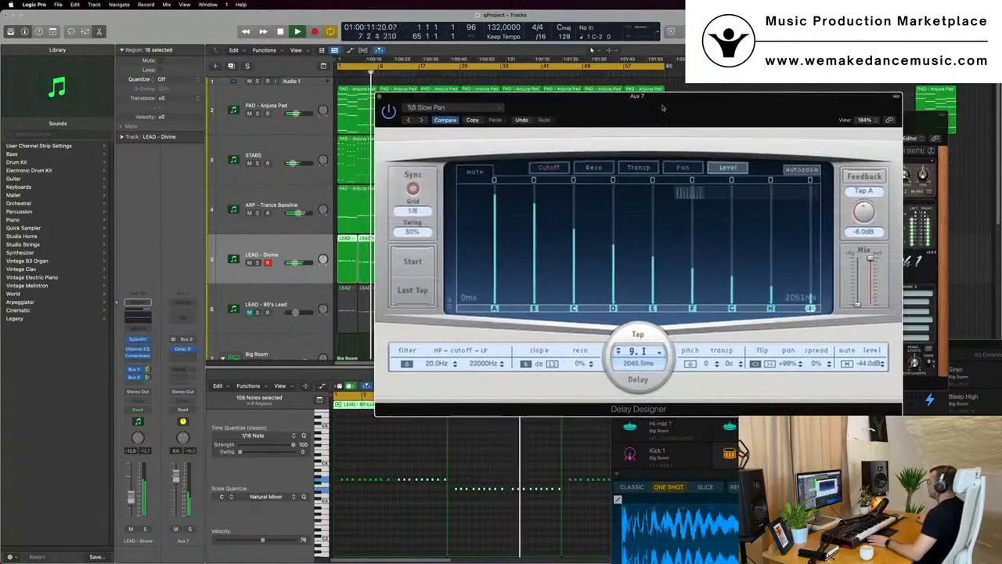
Open the LEAD - Divine Sylenth1 window, rearrange the plugin windows and close the Delay Designer
left_click(146, 377)
left_click(138, 339)
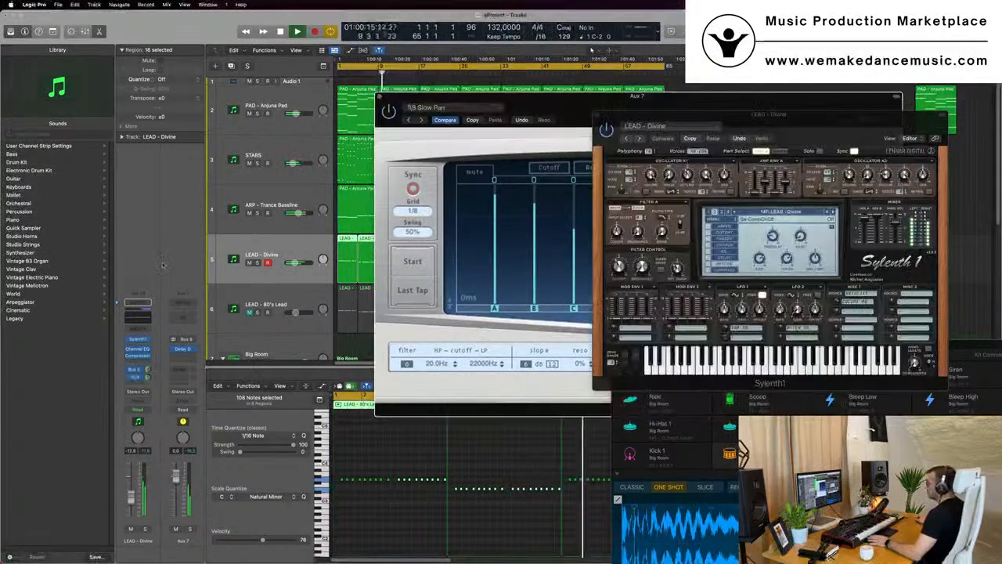
left_click(170, 503)
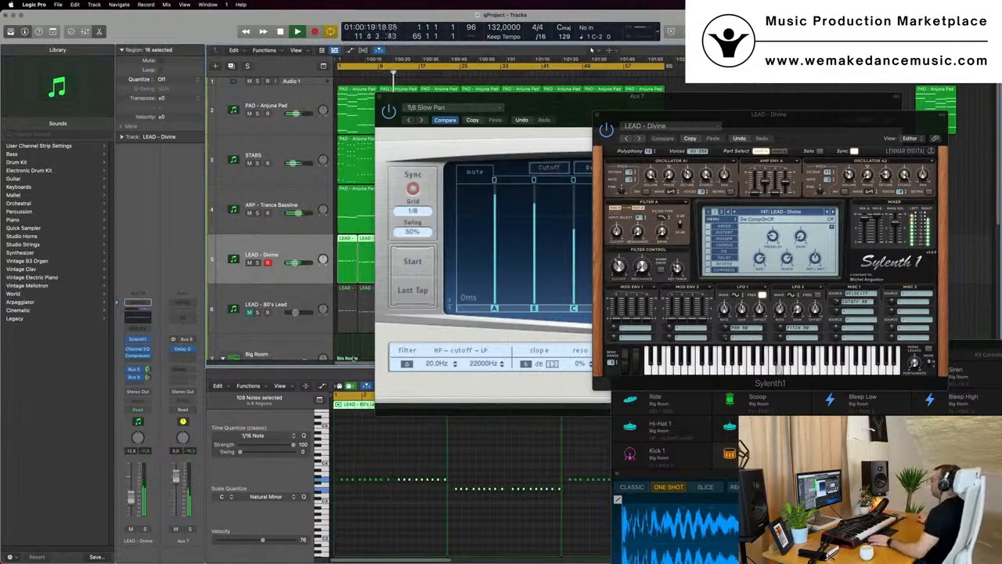
left_click_drag(625, 144, 408, 213)
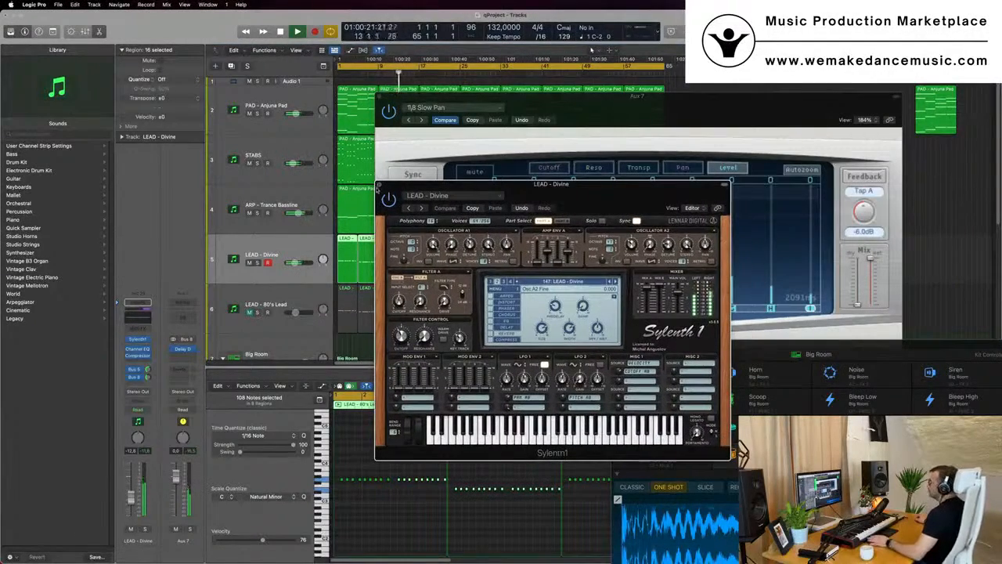
left_click_drag(389, 96, 290, 166)
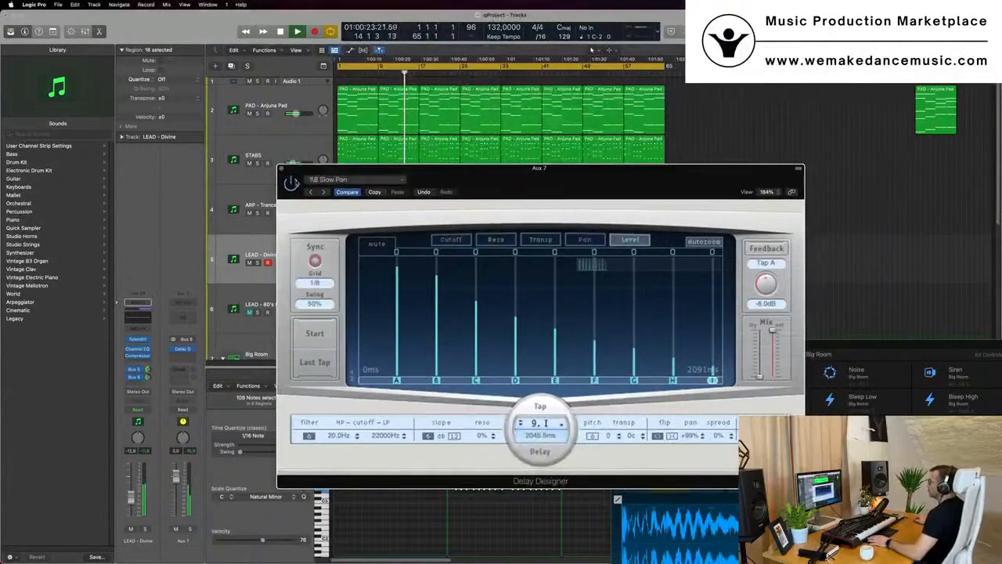
left_click(281, 169)
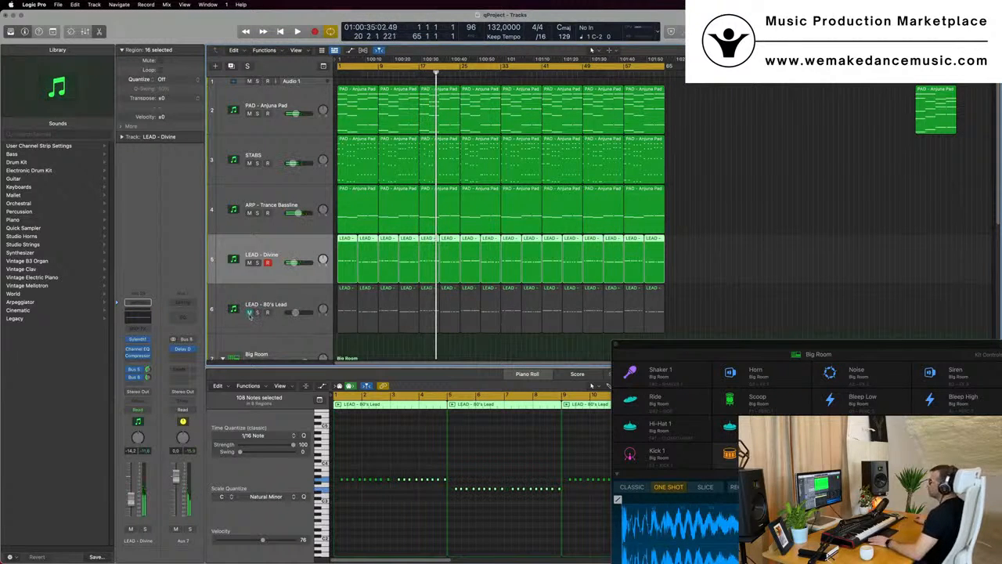
Unmute the LEAD - 80's Lead track and restart playback from the project start
left_click(249, 313)
key("Return")
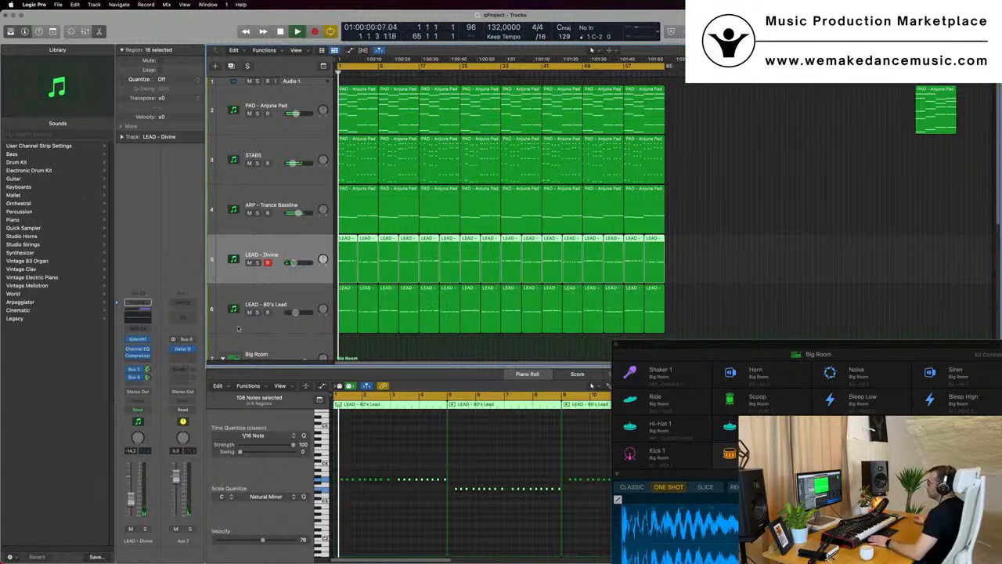
left_click(239, 328)
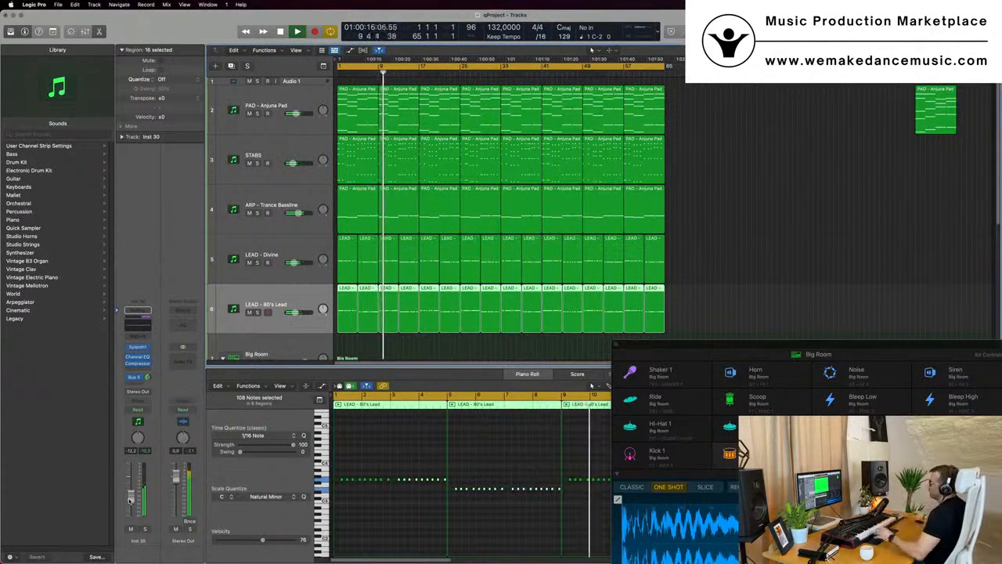
Set the high-pass filter in the LEAD - Divine Channel EQ to about 312 Hz
left_click(287, 249)
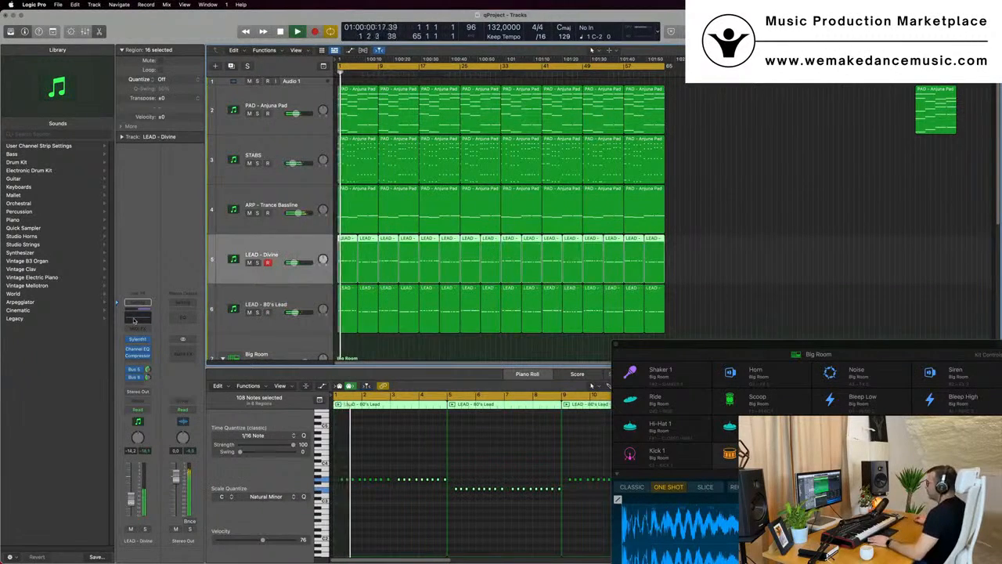
left_click(136, 313)
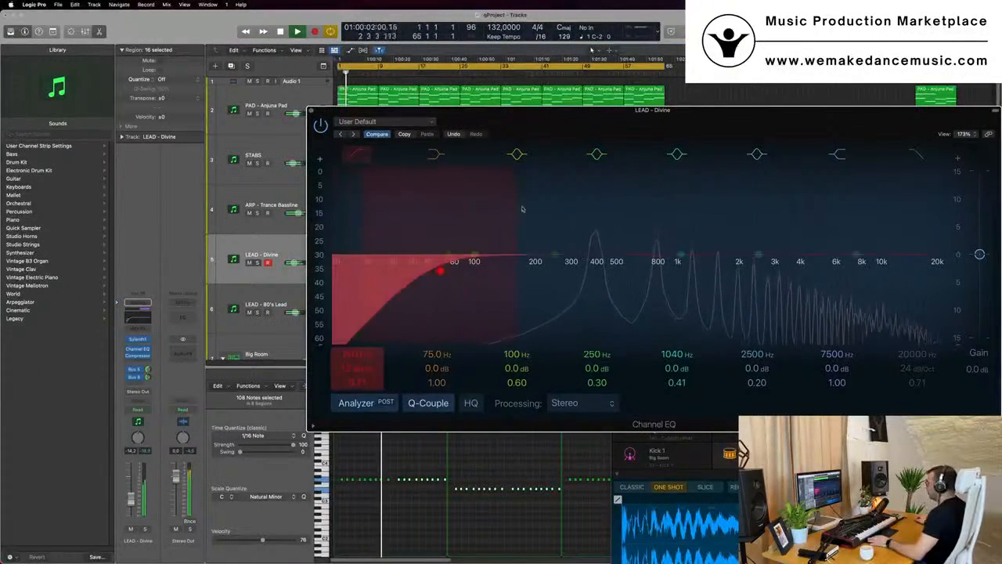
left_click_drag(522, 209, 638, 210)
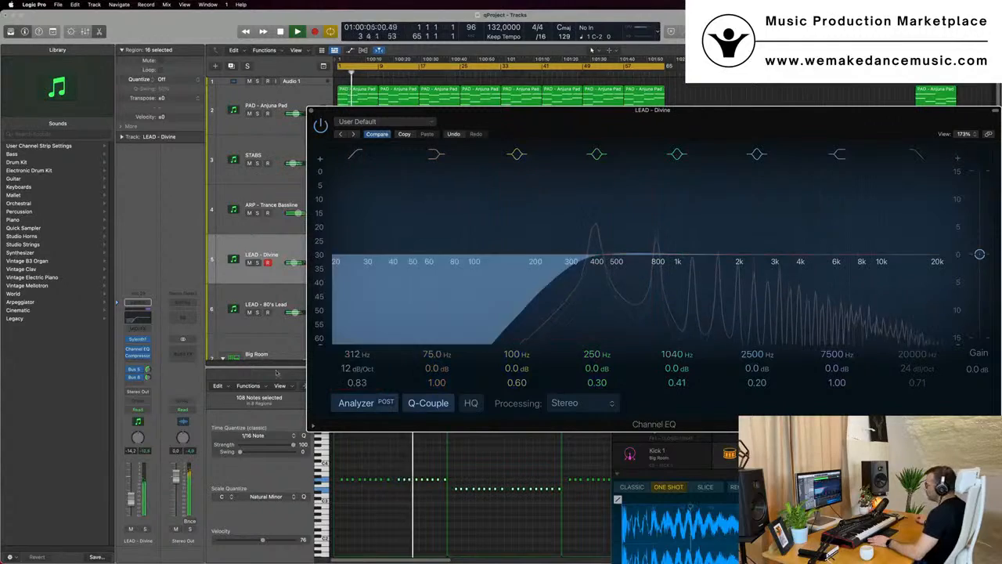
left_click_drag(548, 109, 794, 139)
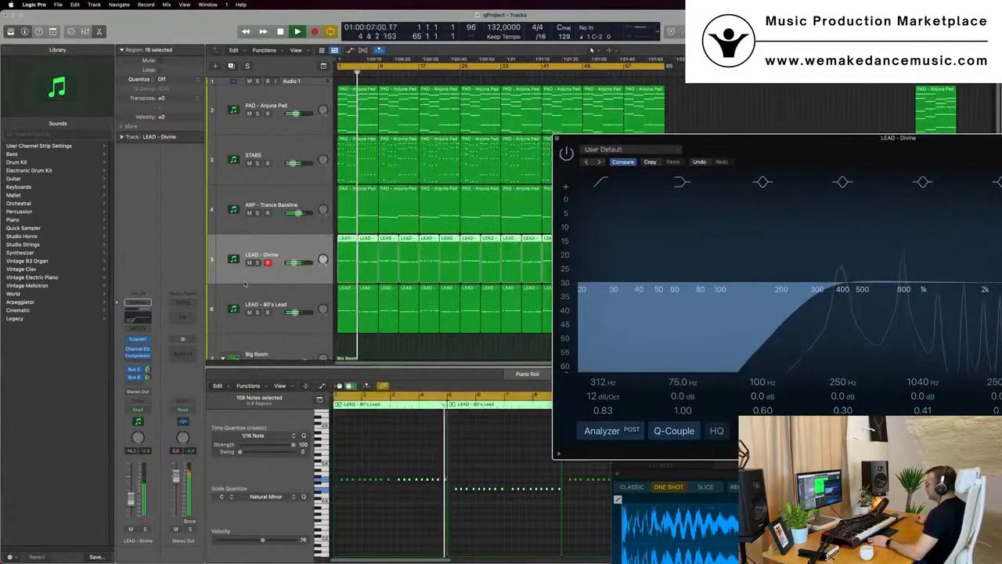
Enable a high-pass filter at about 234 Hz in the LEAD - 80's Lead Channel EQ and close the EQ windows
left_click(251, 301)
left_click(131, 323)
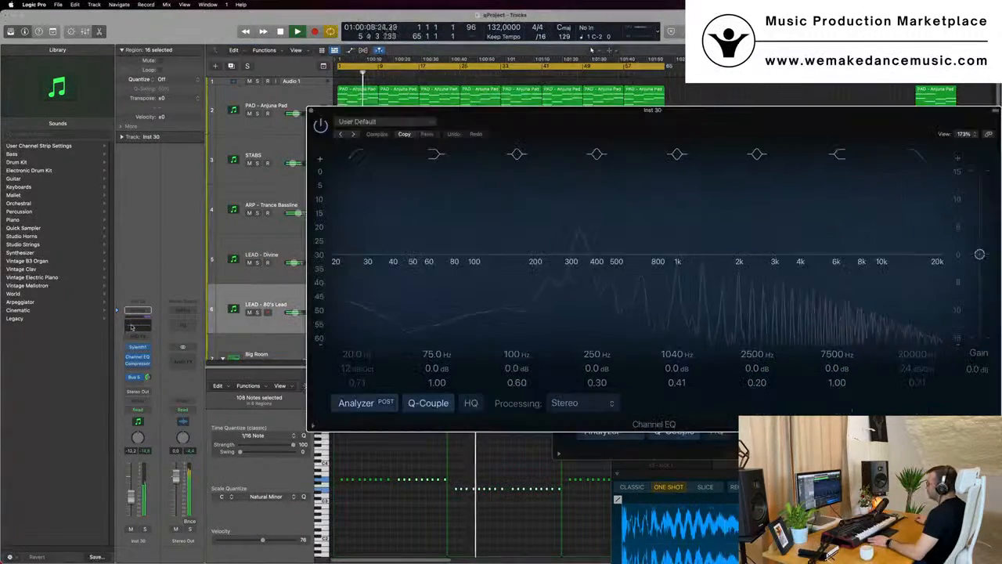
left_click(131, 327)
left_click(131, 327)
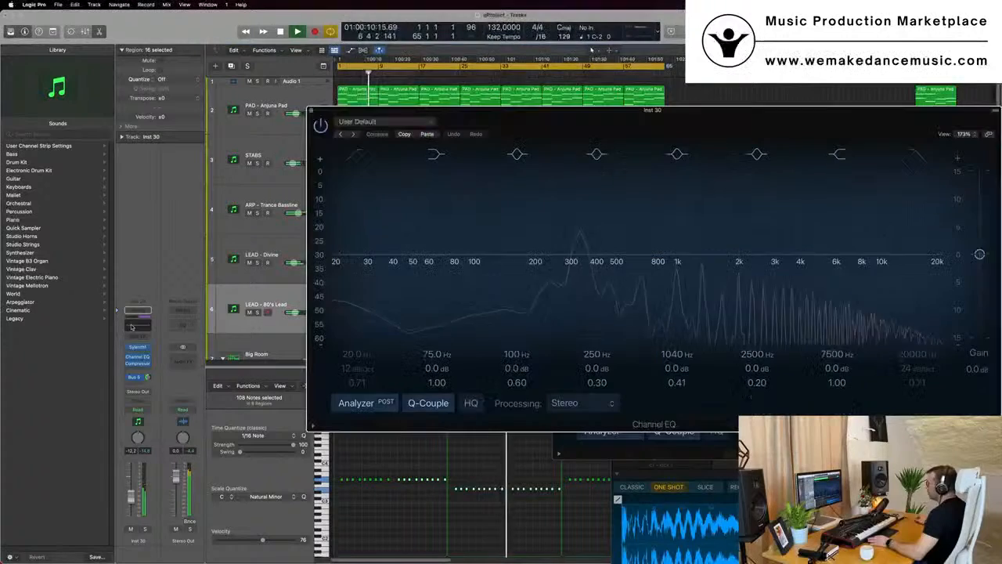
left_click(355, 154)
left_click_drag(363, 274, 588, 232)
left_click_drag(555, 263, 556, 260)
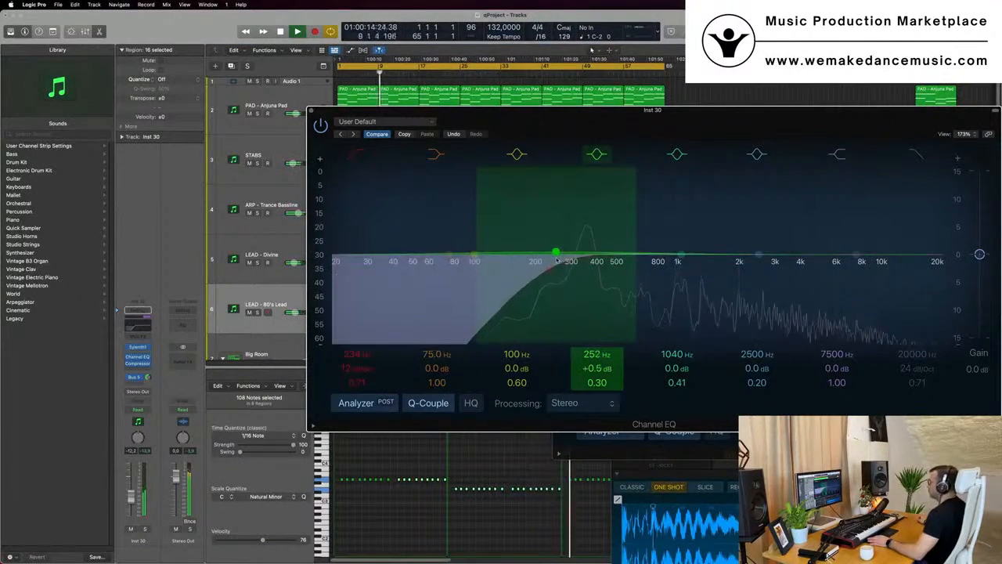
left_click(311, 110)
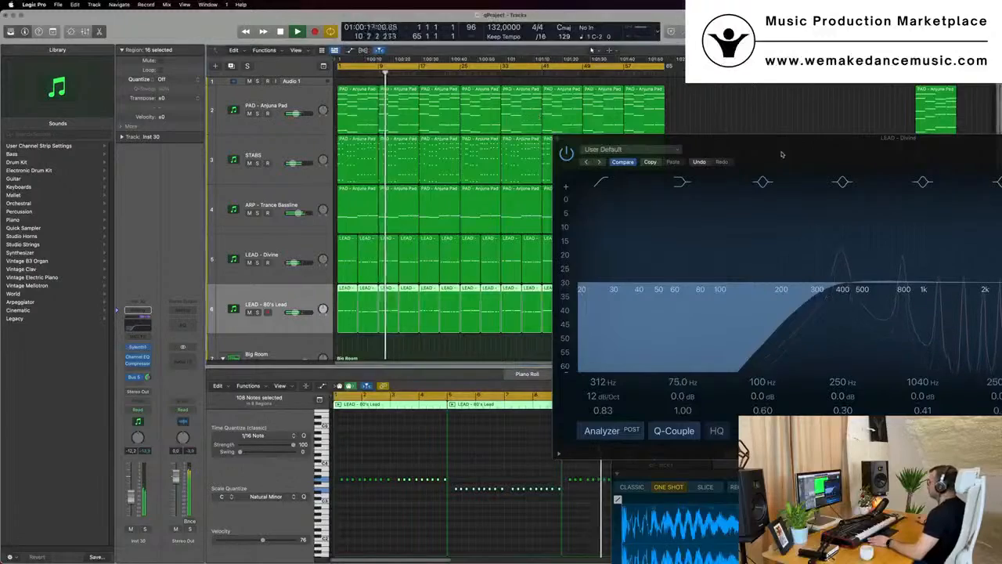
left_click_drag(782, 154, 469, 207)
left_click(246, 194)
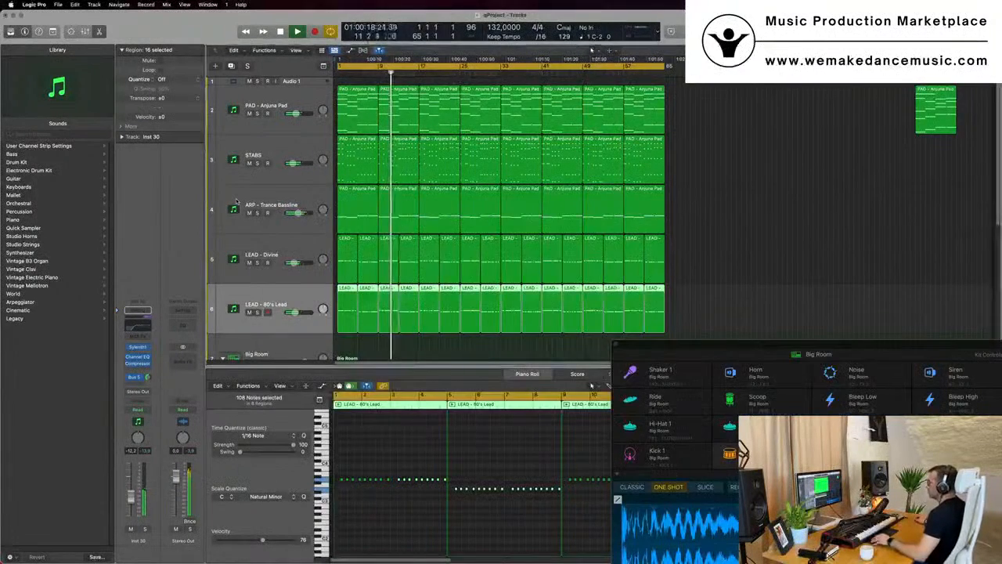
Add a send on the LEAD - 80's Lead channel routed to Bus 8 feeding the Aux 7 delay
left_click(249, 312)
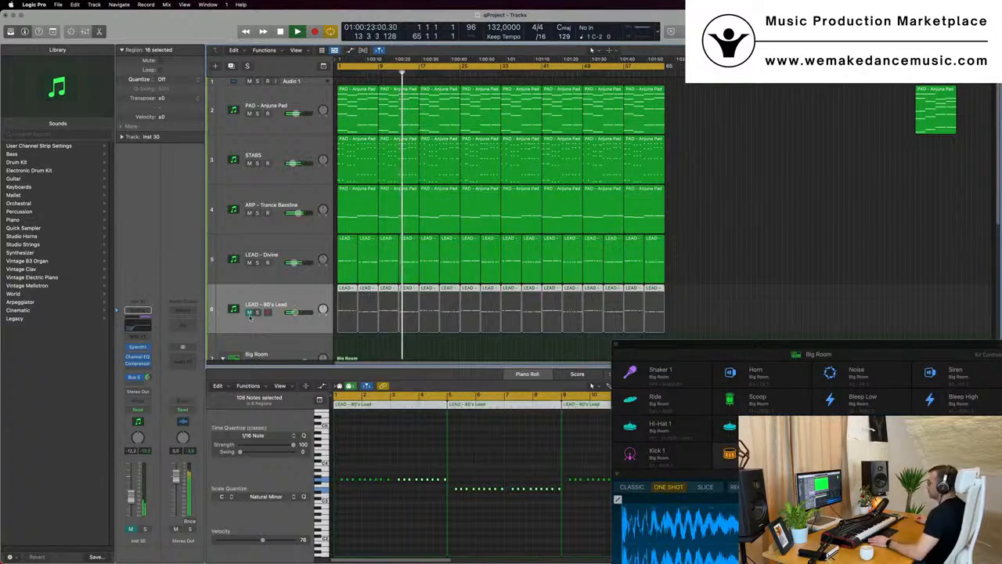
left_click(249, 312)
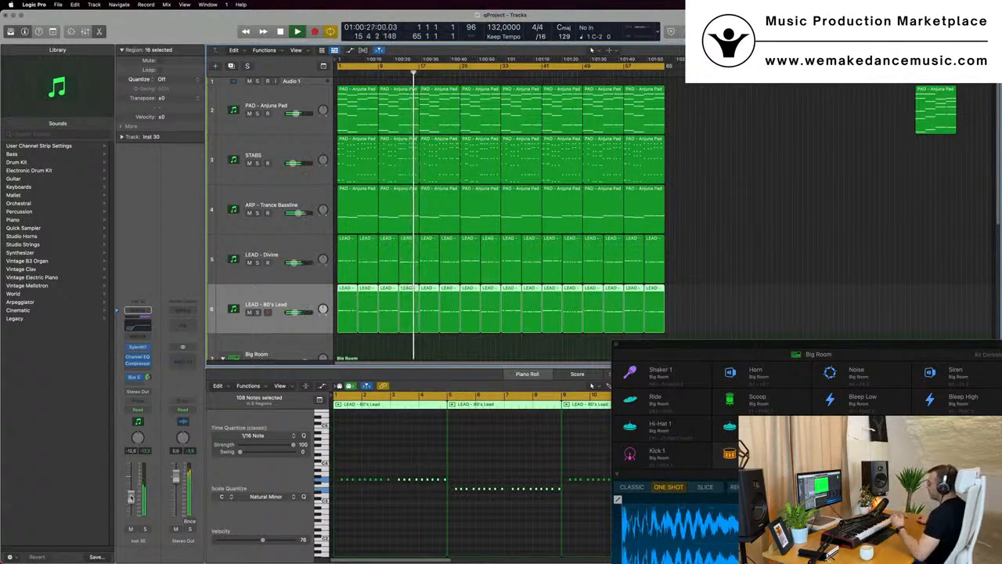
left_click(138, 384)
mouse_move(135, 396)
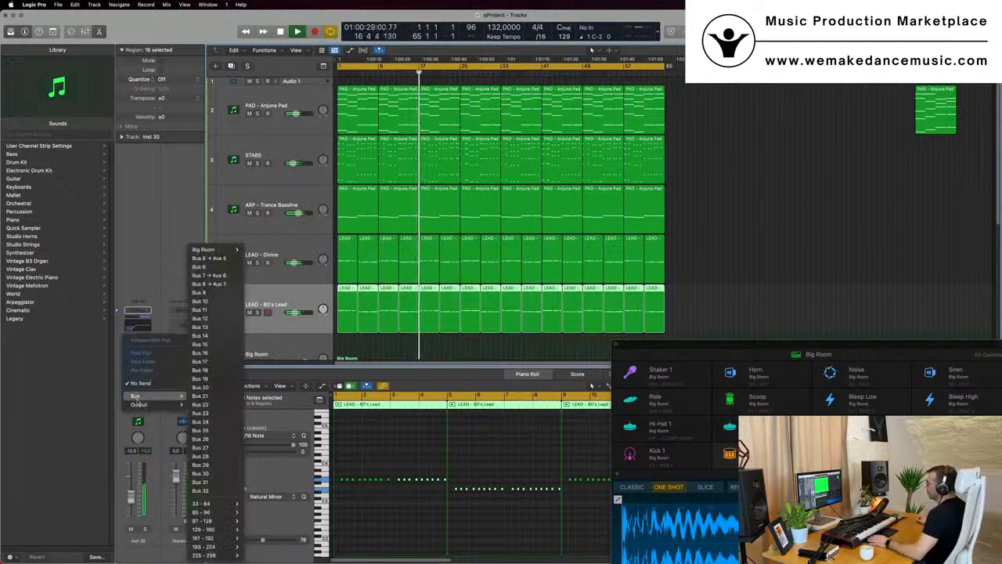
left_click(208, 274)
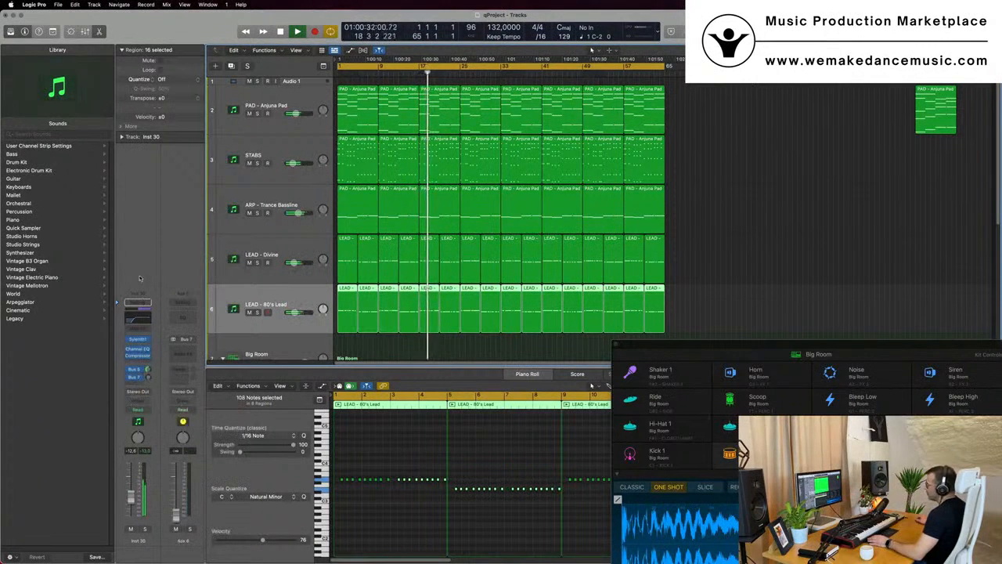
left_click(138, 376)
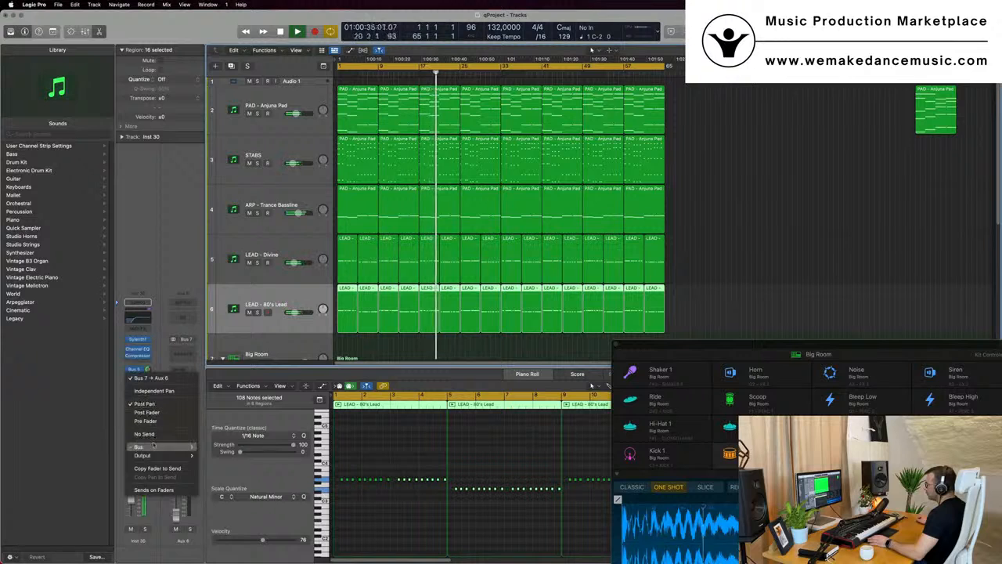
mouse_move(148, 446)
left_click(223, 283)
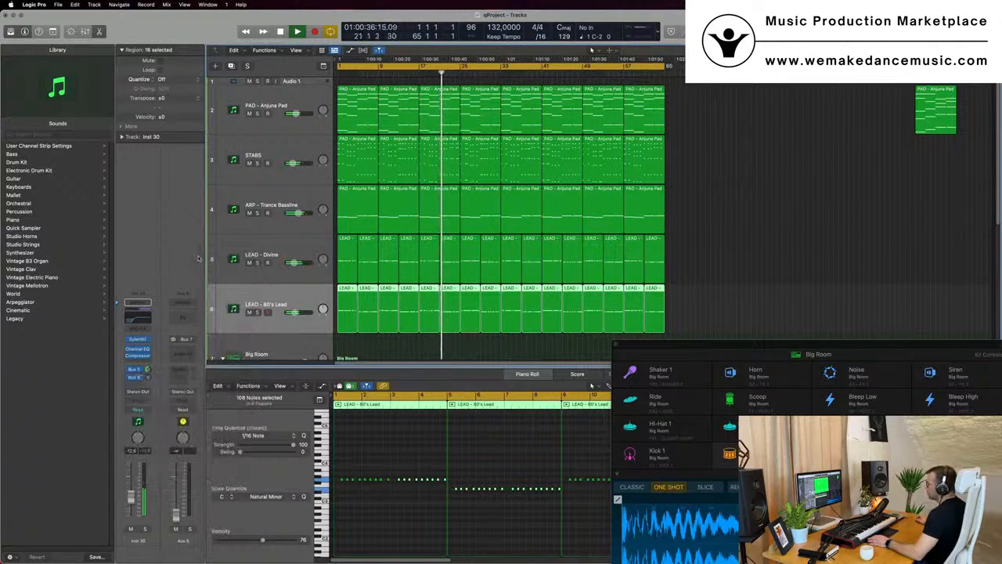
mouse_move(149, 377)
left_mouse_down()
mouse_move(150, 367)
mouse_move(150, 378)
left_mouse_up()
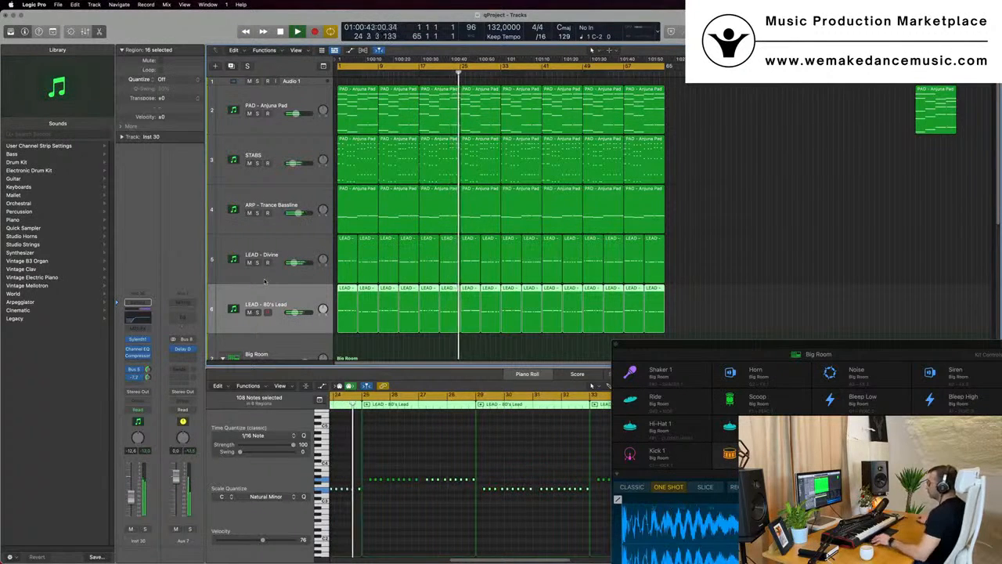
Open the mixer, select both LEAD channels and route their outputs to Bus 9
key("super+Up")
key("super+Up")
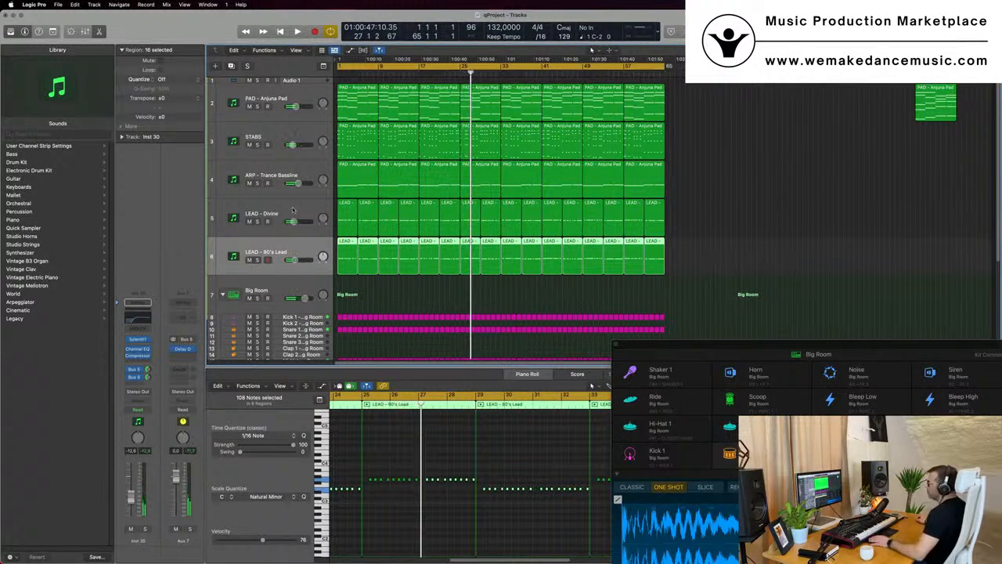
key("x")
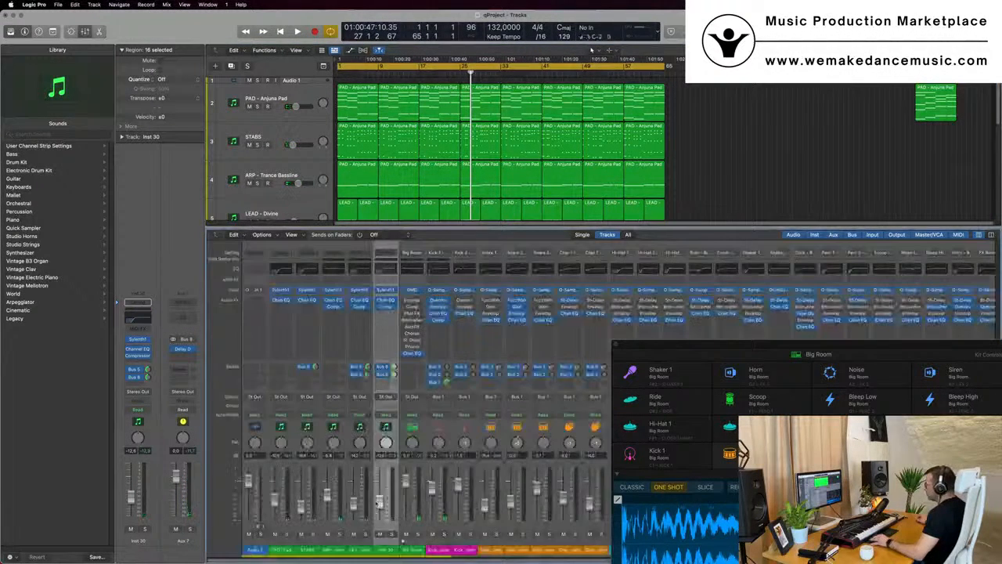
left_click(406, 551)
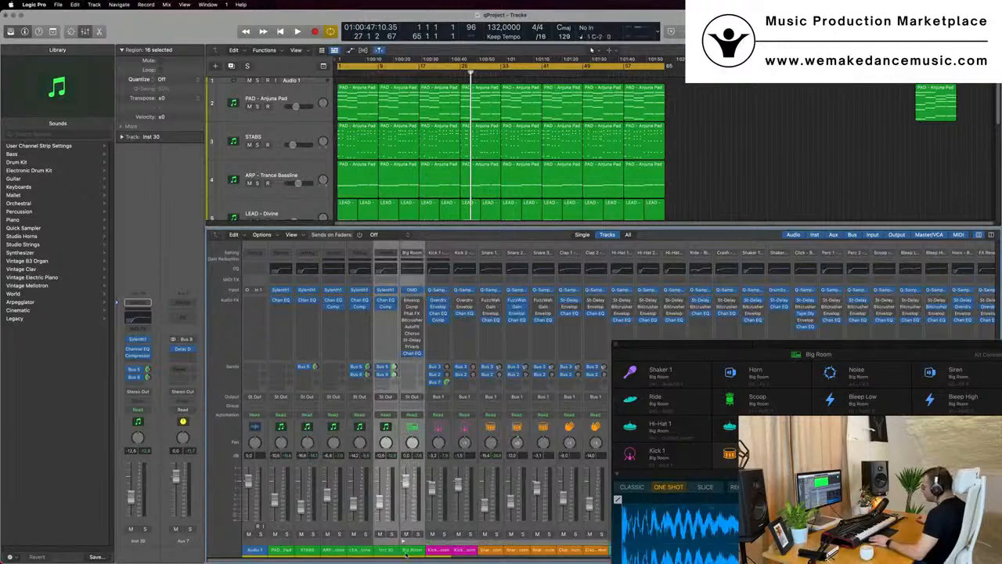
left_click(364, 553)
left_click(380, 553, "shift")
key("space")
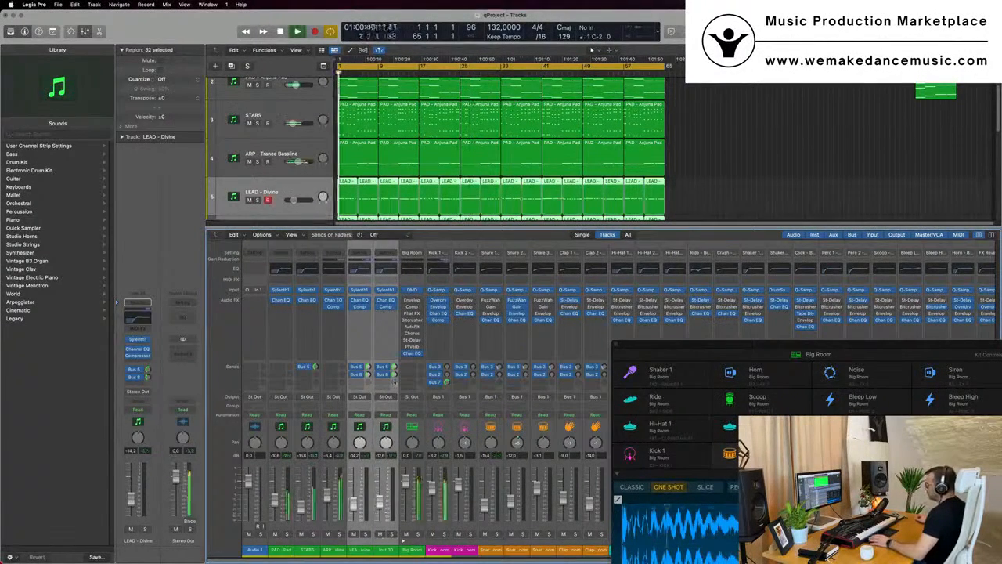
left_click(386, 397)
mouse_move(392, 432)
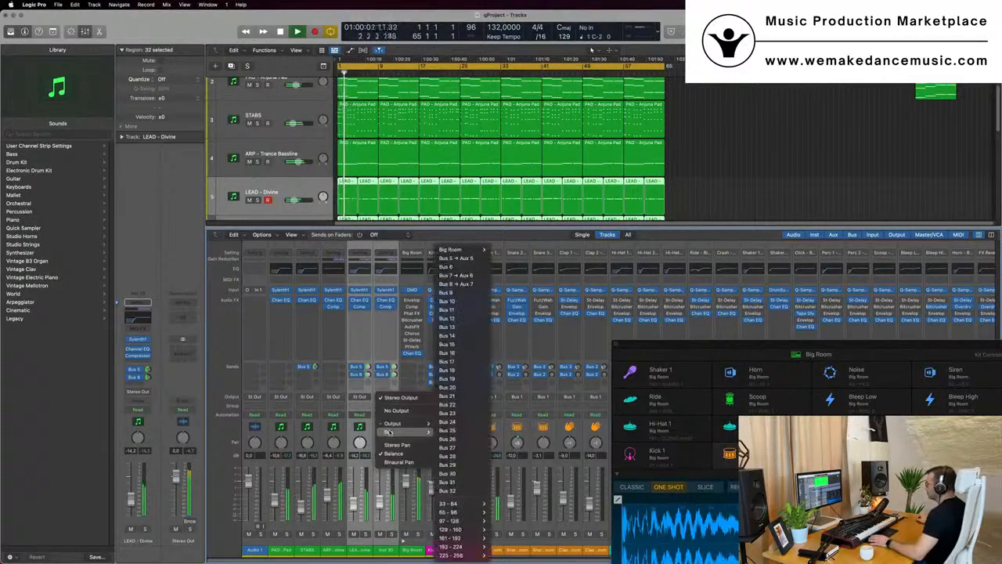
left_click(448, 292)
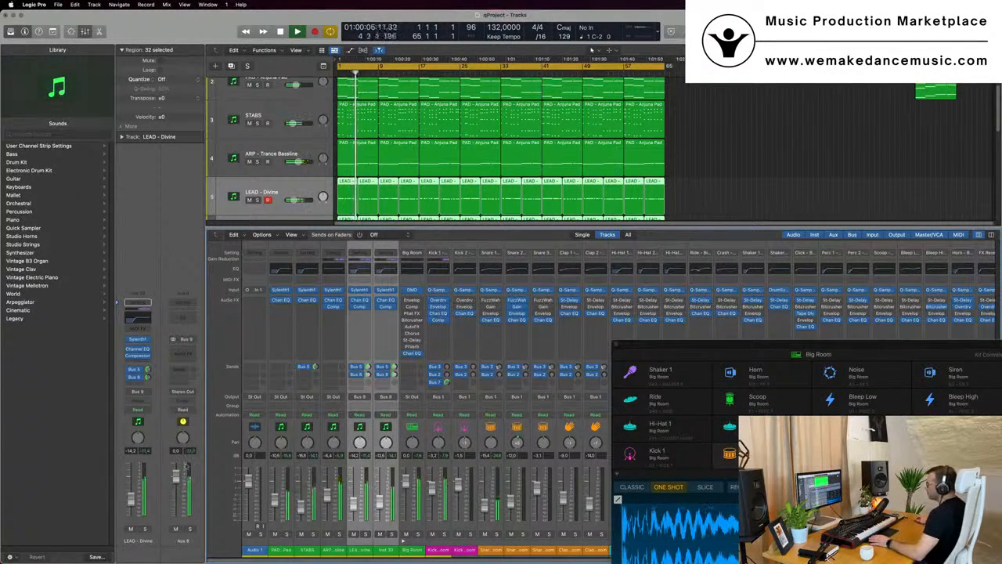
Insert a stereo Compressor on the Aux 8 lead bus channel and audition the leads through it
left_click(188, 352)
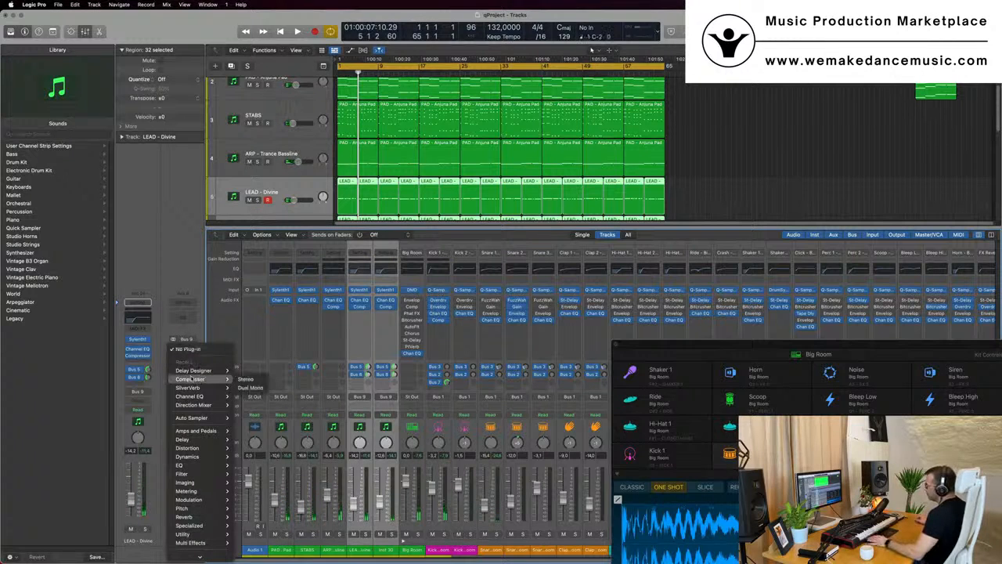
left_click(245, 379)
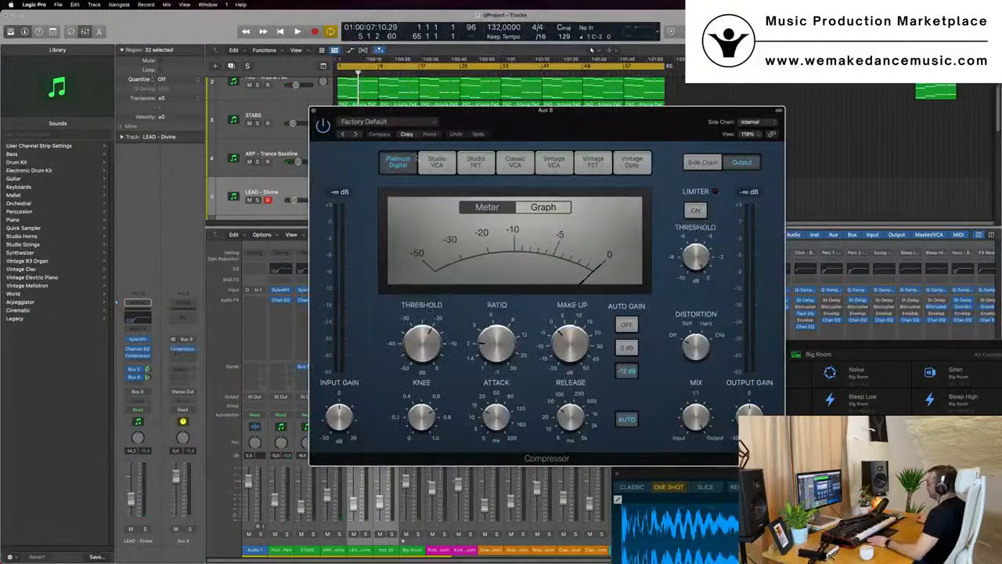
left_click_drag(600, 123, 548, 131)
key("space")
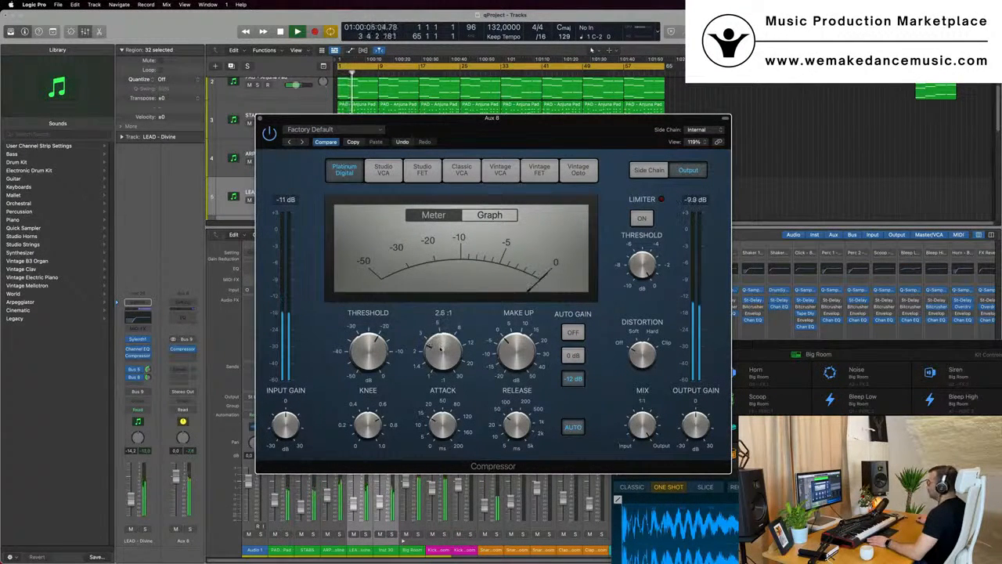
key("space")
key("space")
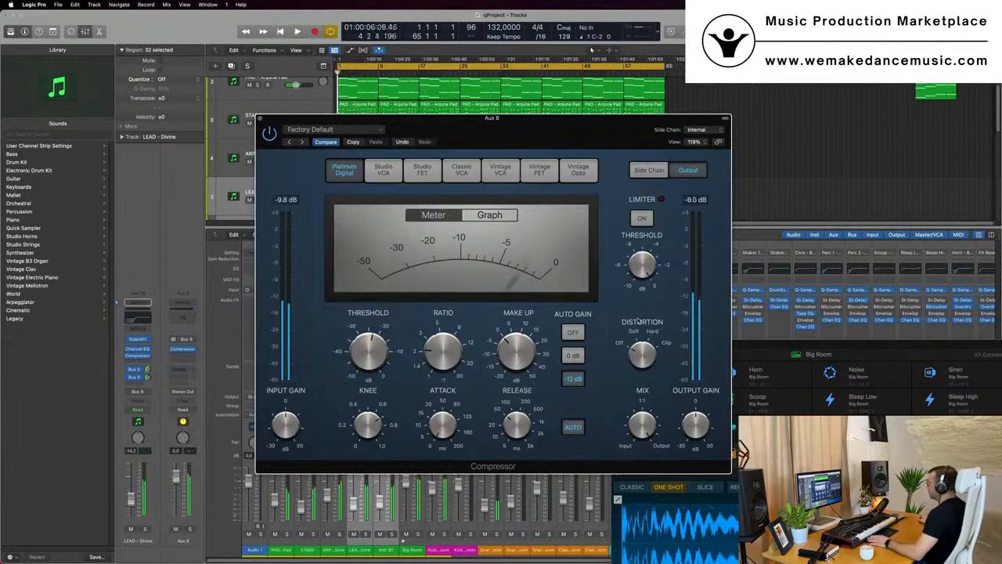
key("space")
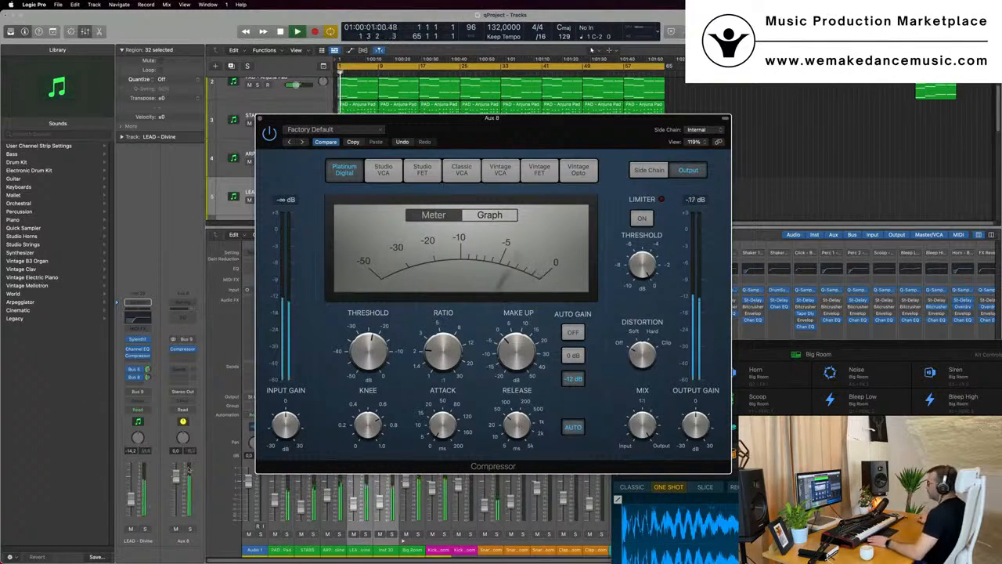
Lower the Aux 8 fader to about -4.8 dB, close the compressor and hide the mixer
left_click_drag(176, 480, 176, 489)
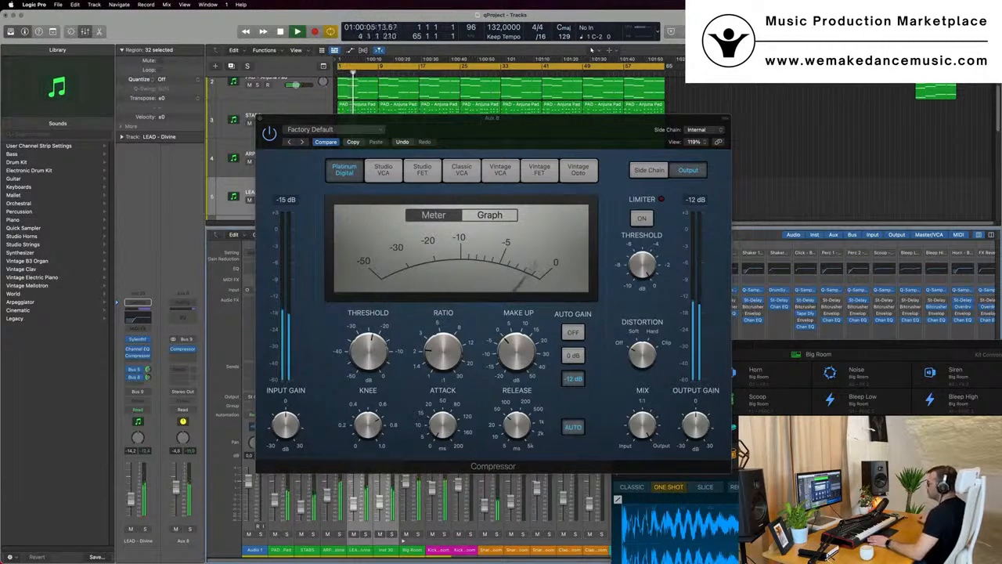
left_click_drag(514, 130, 643, 136)
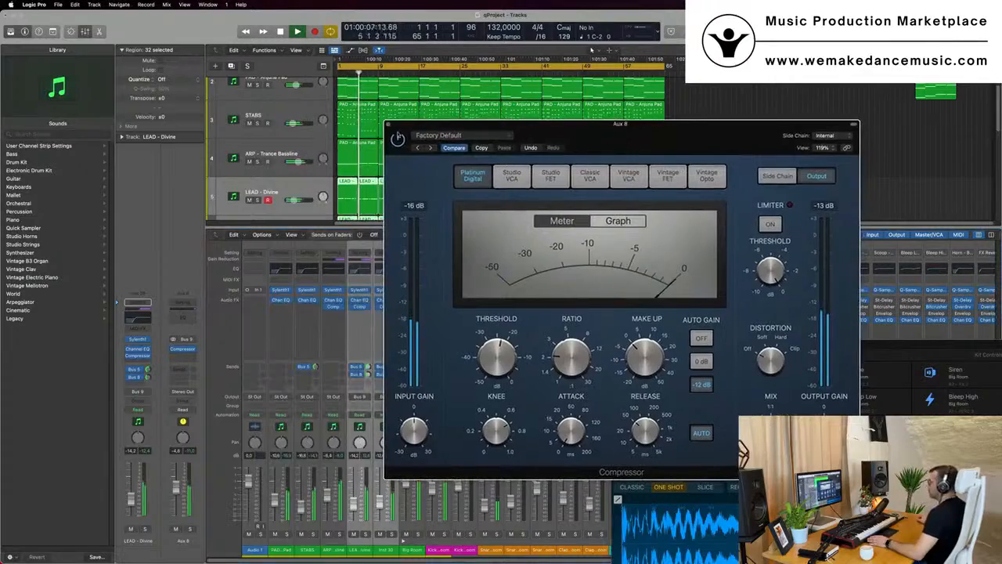
left_click(389, 126)
key("x")
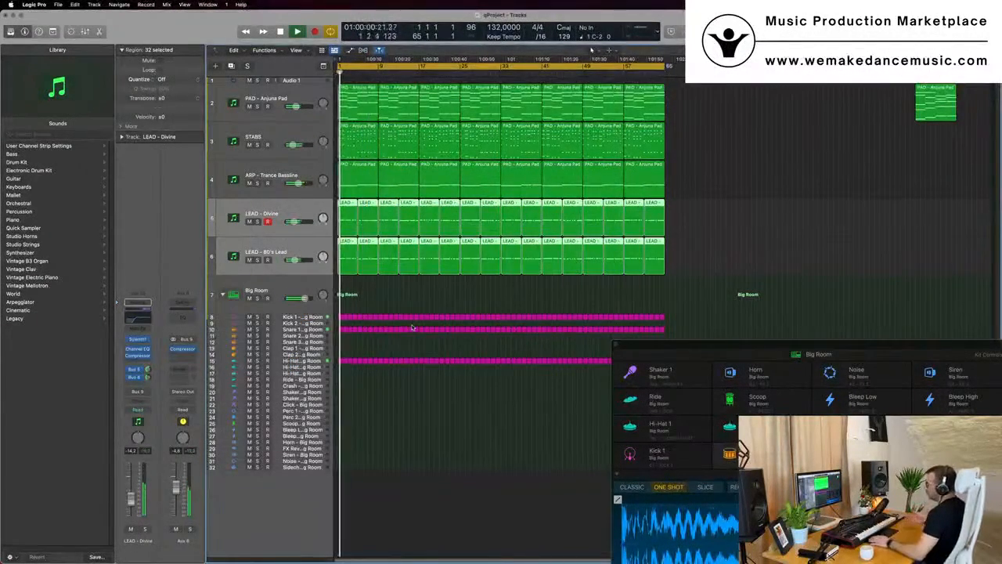
Create an arrange track for the Aux 8 channel and enlarge its track height with Track Zoom
key("space")
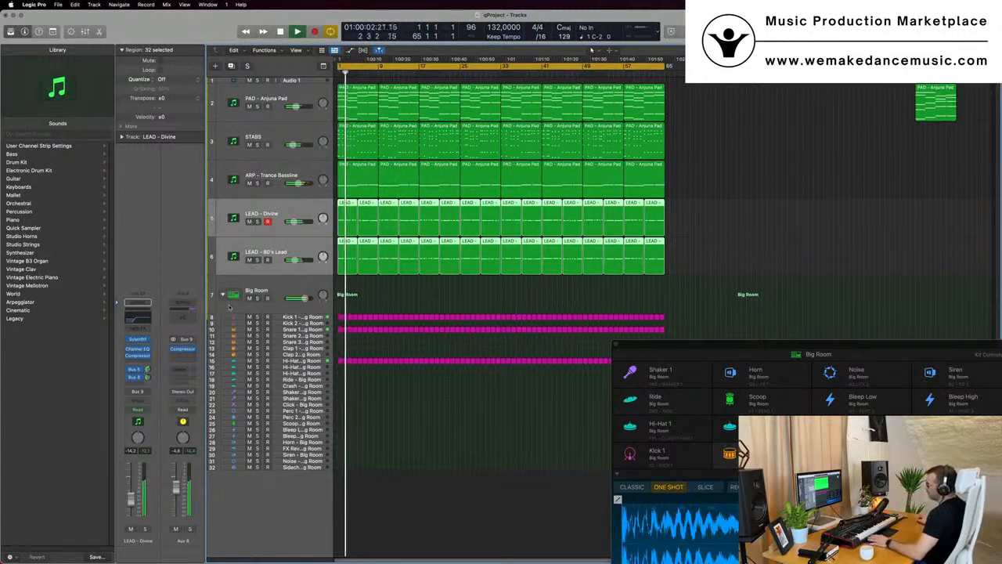
key("space")
right_click(181, 540)
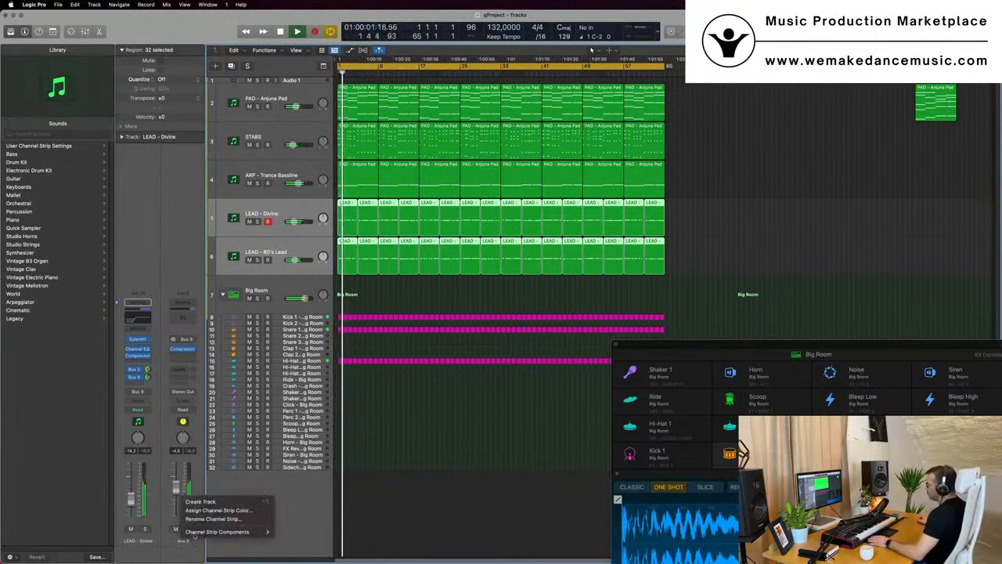
left_click(200, 501)
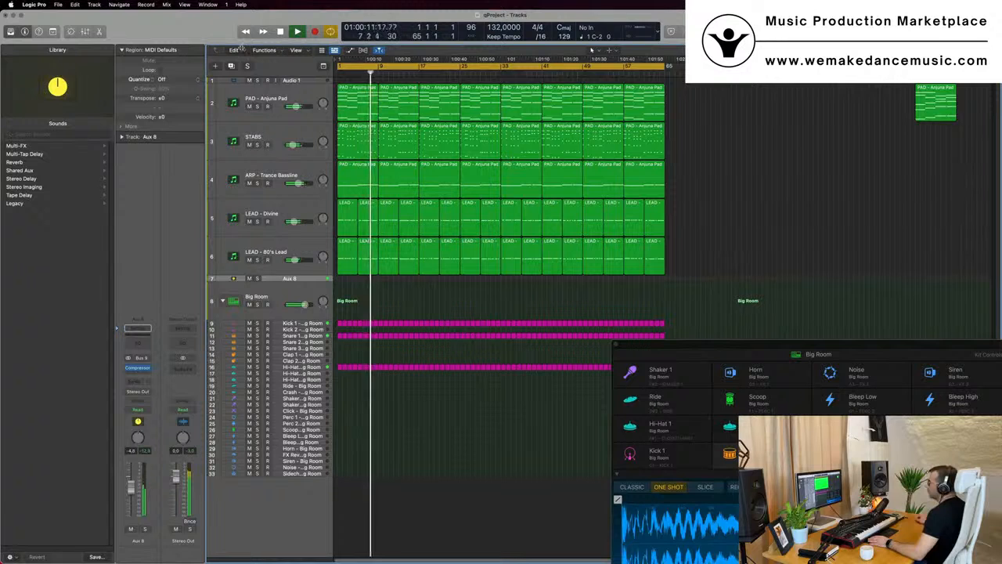
key("ctrl+alt+super+t")
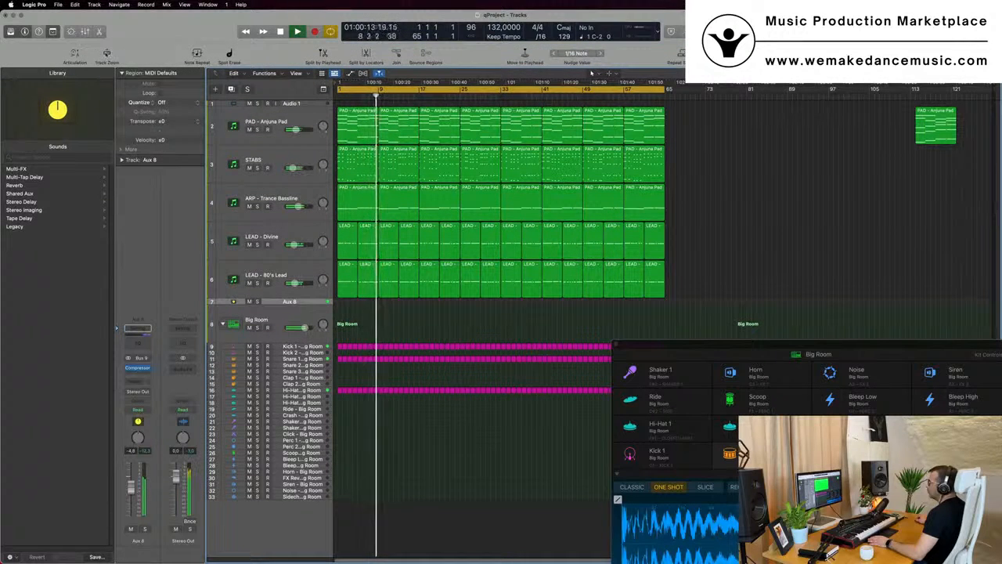
left_click(107, 55)
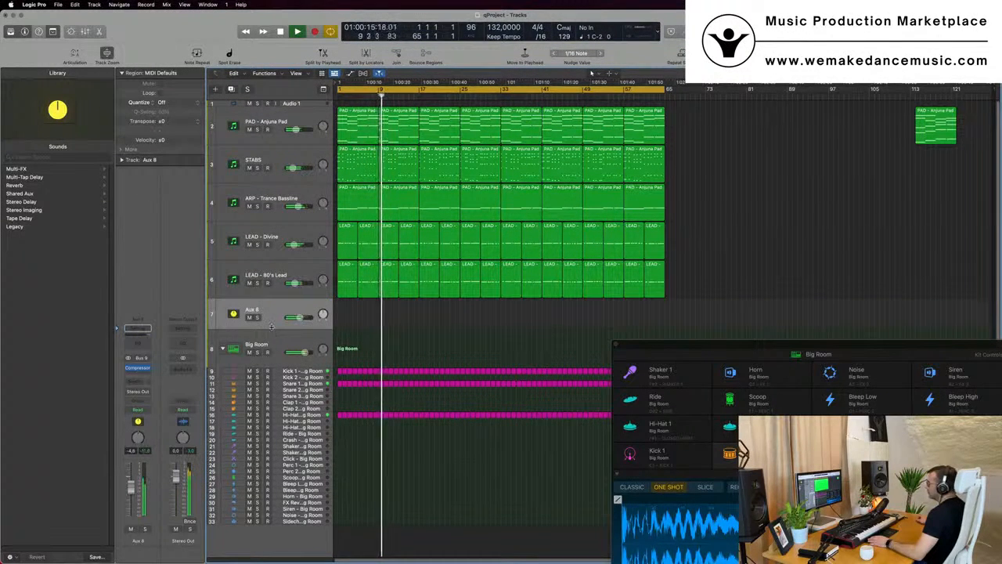
left_click_drag(271, 326, 272, 341)
key("Return")
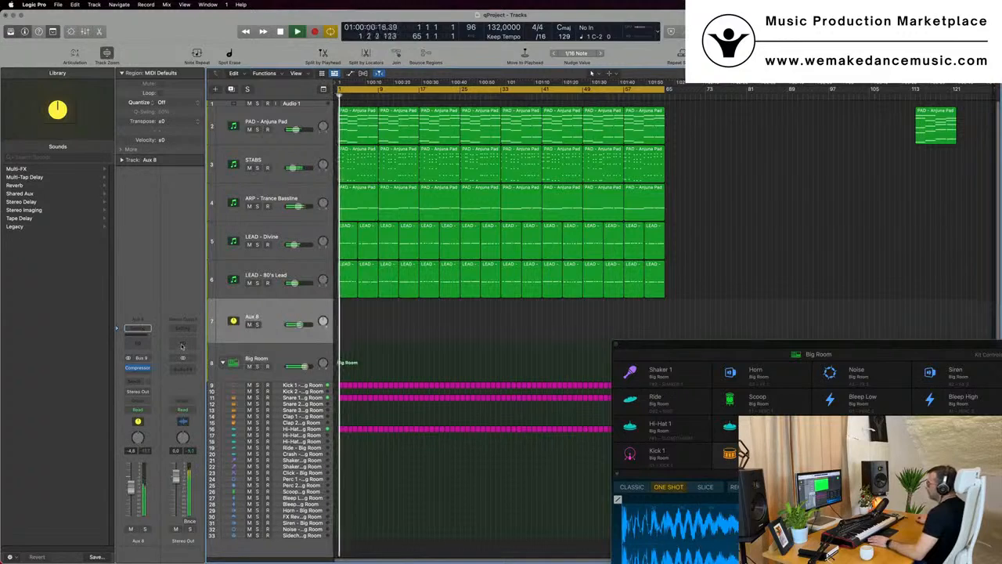
Enable a 48 dB/Oct low-pass filter at 20000 Hz in the Stereo Out Channel EQ
left_click(181, 346)
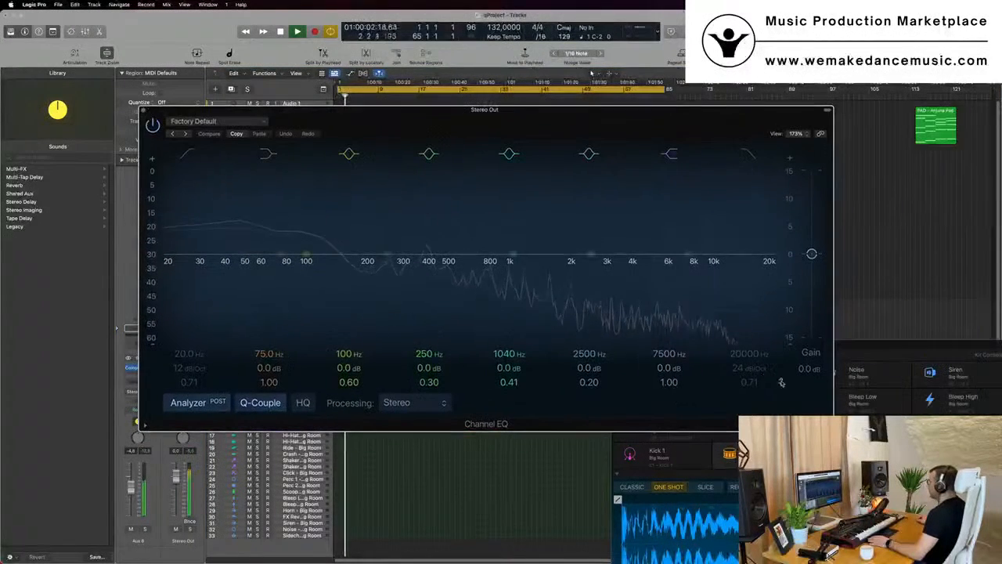
left_click(747, 230)
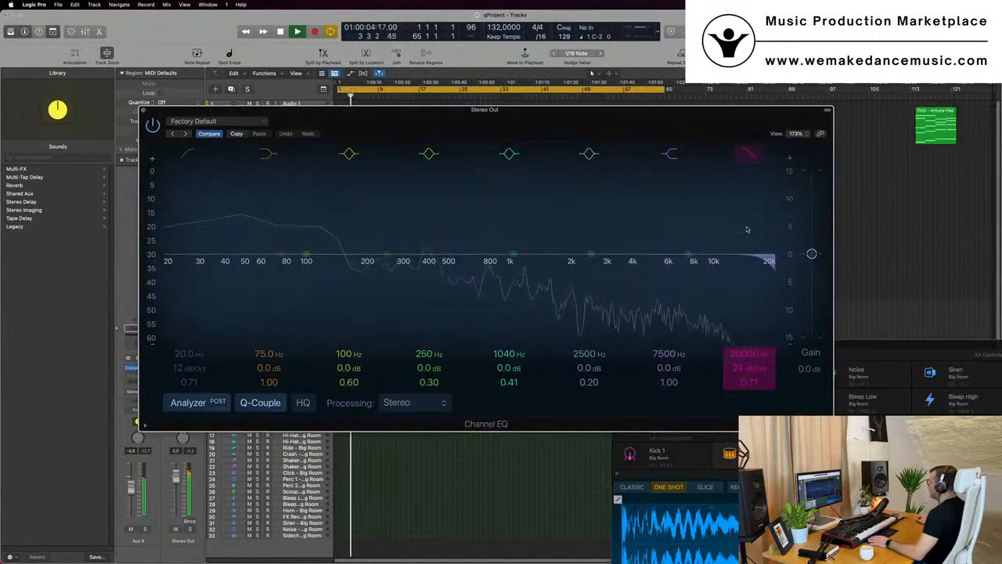
left_click_drag(749, 368, 749, 356)
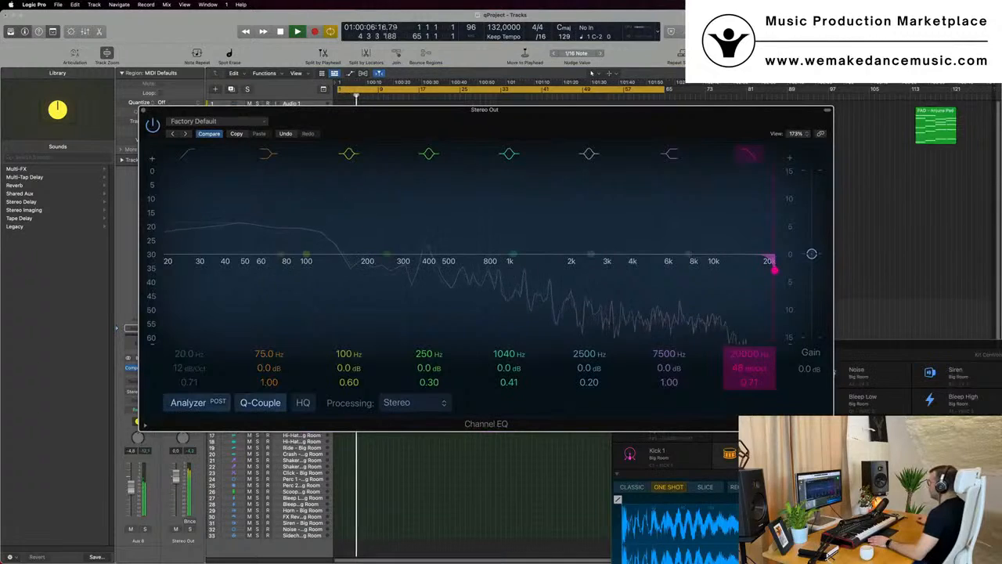
left_click_drag(773, 269, 546, 270)
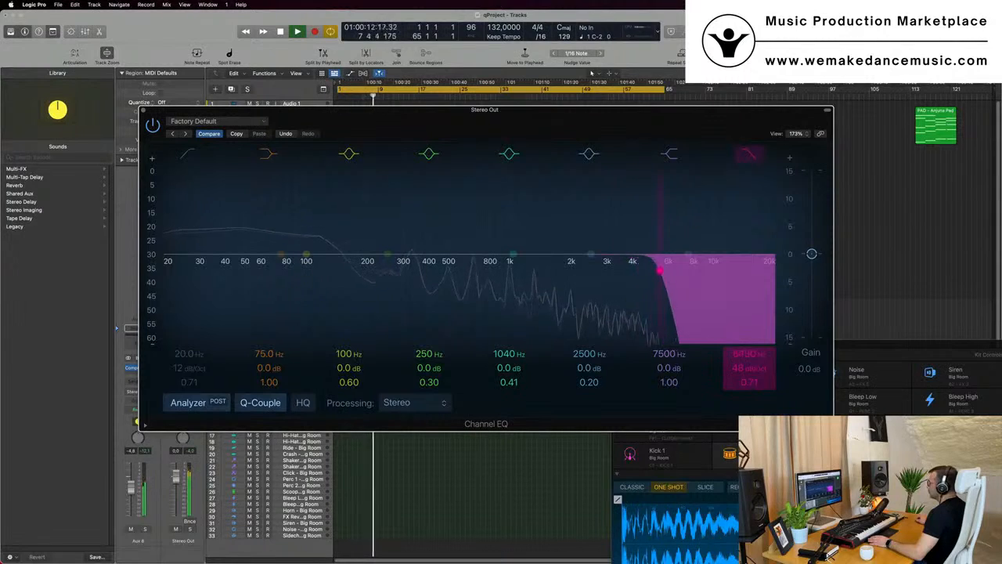
left_click_drag(689, 270, 772, 265)
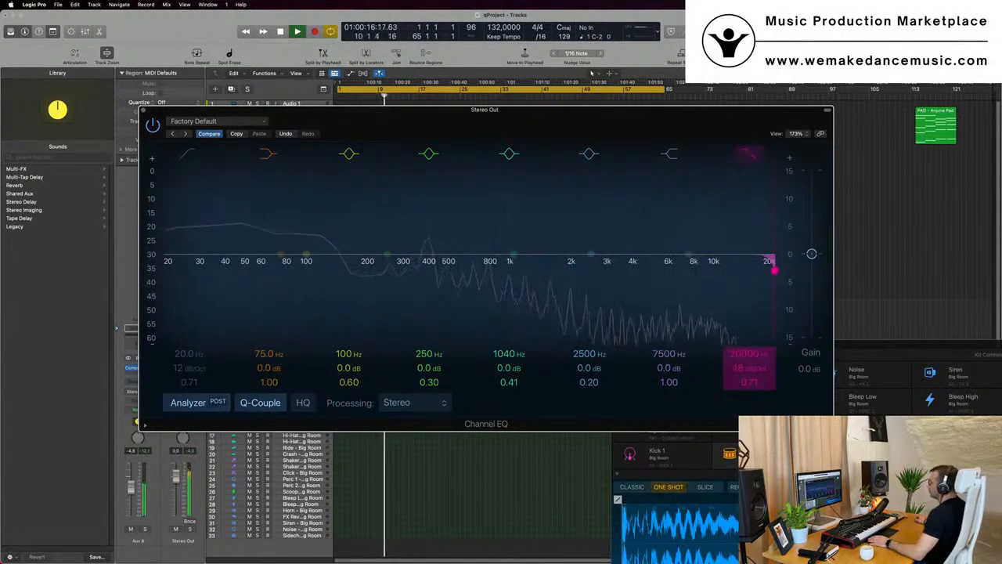
left_click_drag(595, 115, 965, 175)
key("Return")
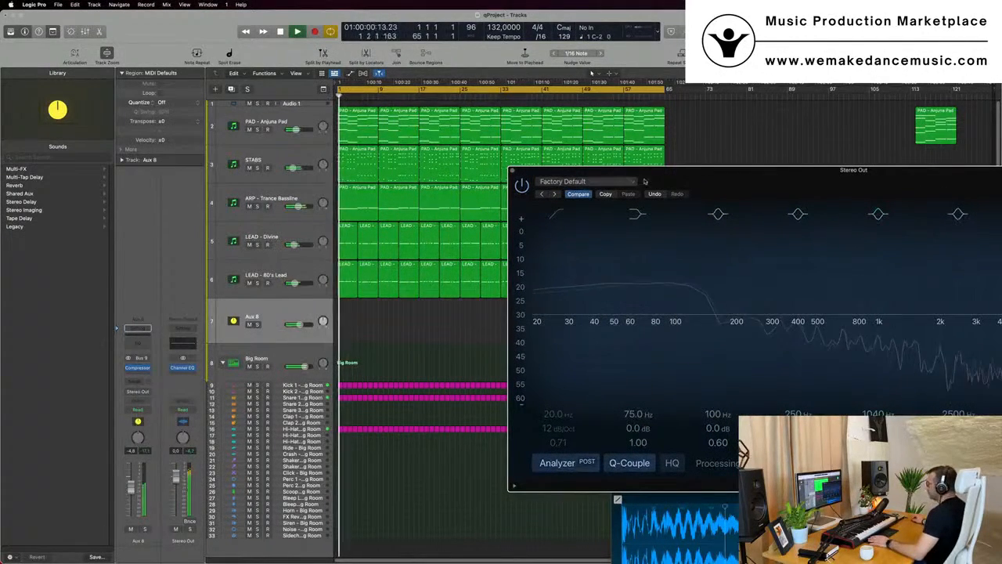
left_click_drag(665, 174, 603, 171)
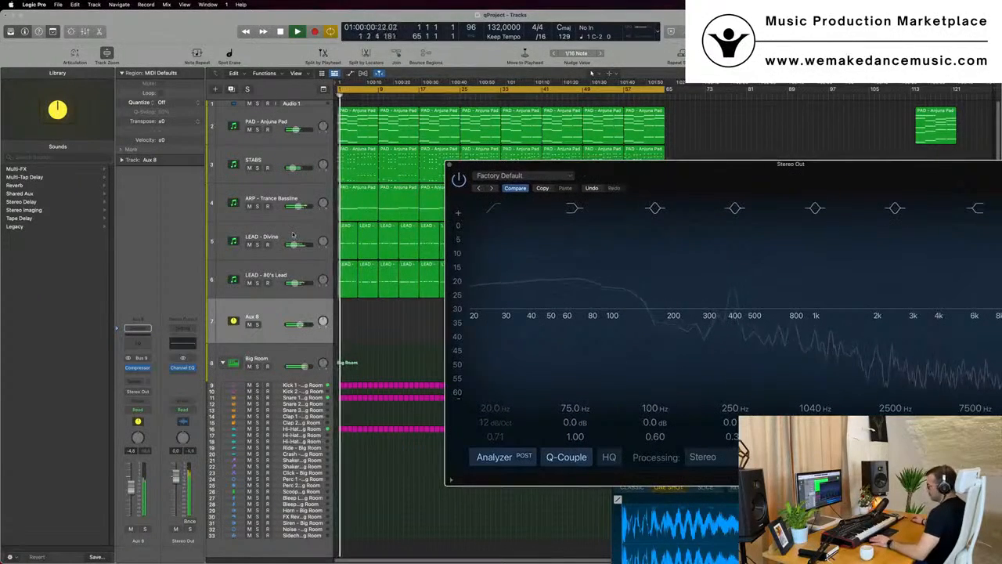
Solo both LEAD channels in the mixer and unsolo them again
key("x")
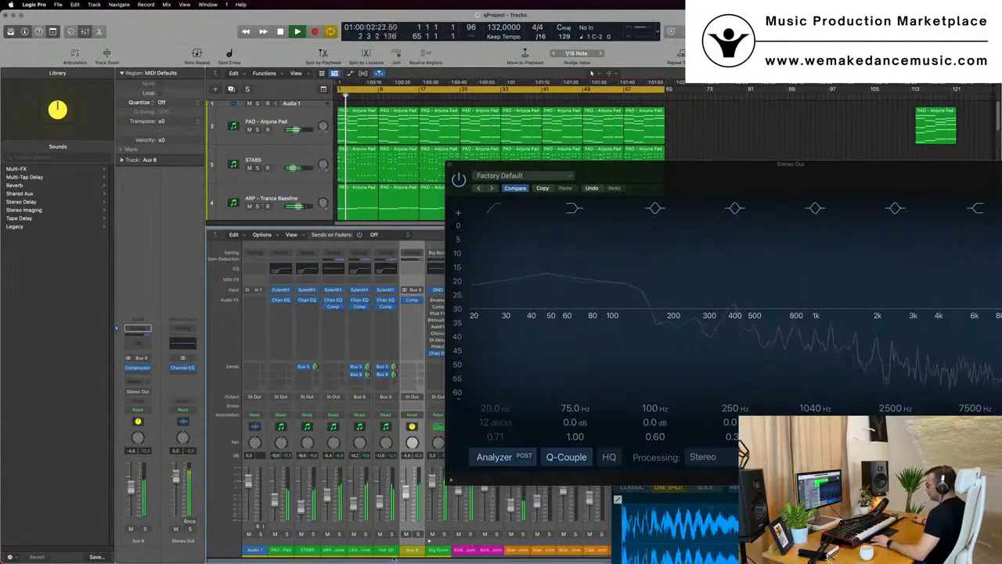
left_click(365, 534)
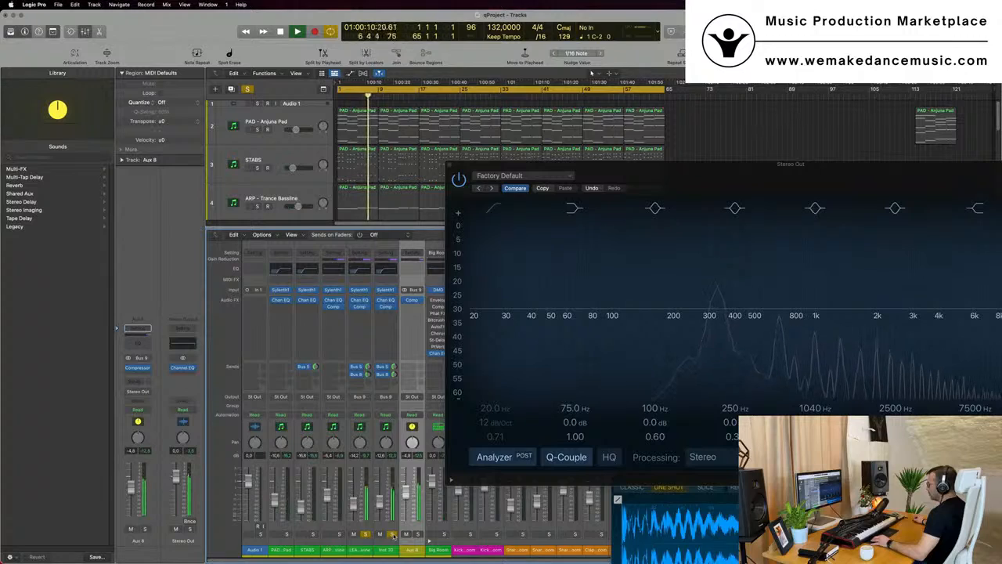
left_click(365, 534)
left_click_drag(703, 166, 541, 138)
key("space")
key("space")
Enable the high-pass filter at about 20 Hz in the Stereo Out Channel EQ and close it
left_click(346, 174)
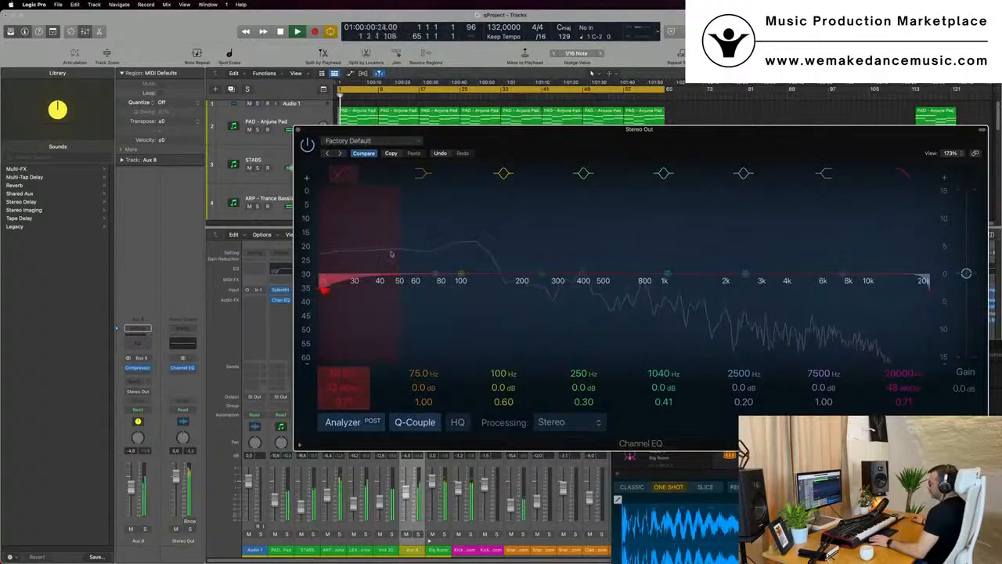
mouse_move(348, 227)
left_mouse_down()
mouse_move(576, 227)
mouse_move(337, 227)
left_mouse_up()
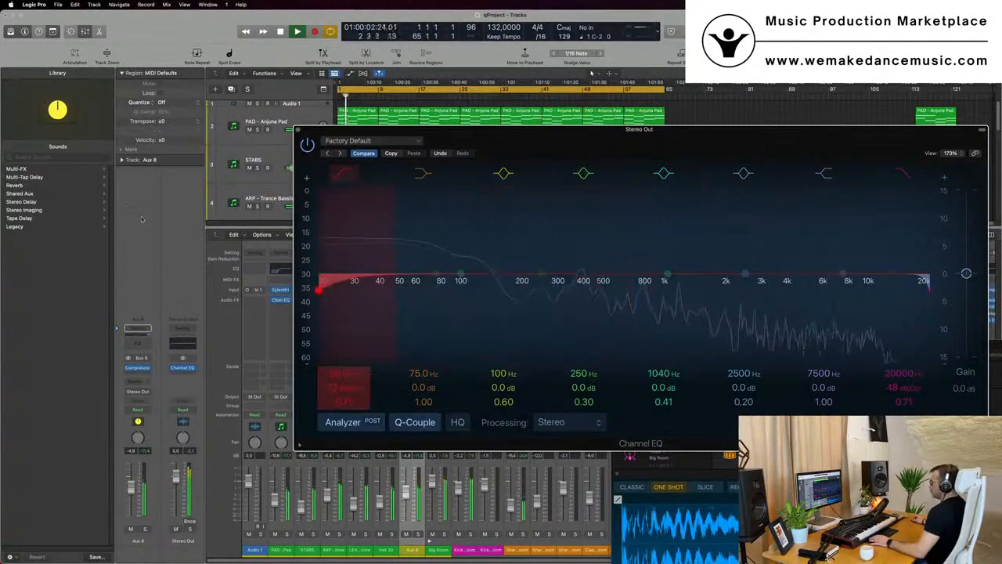
left_click(298, 130)
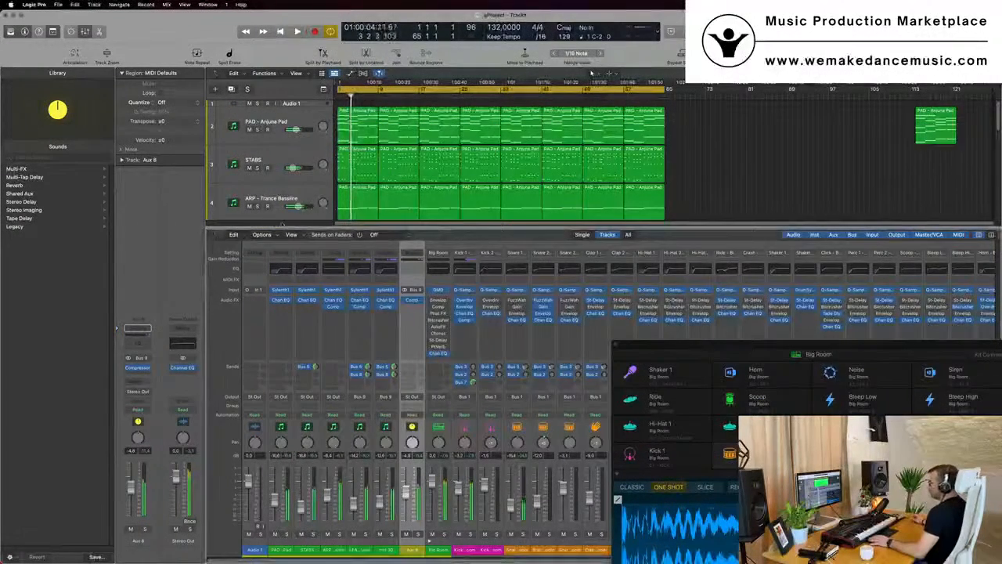
Review the Stereo Out Channel EQ settings
scroll(312, 199, "down", 4)
scroll(314, 198, "up", 4)
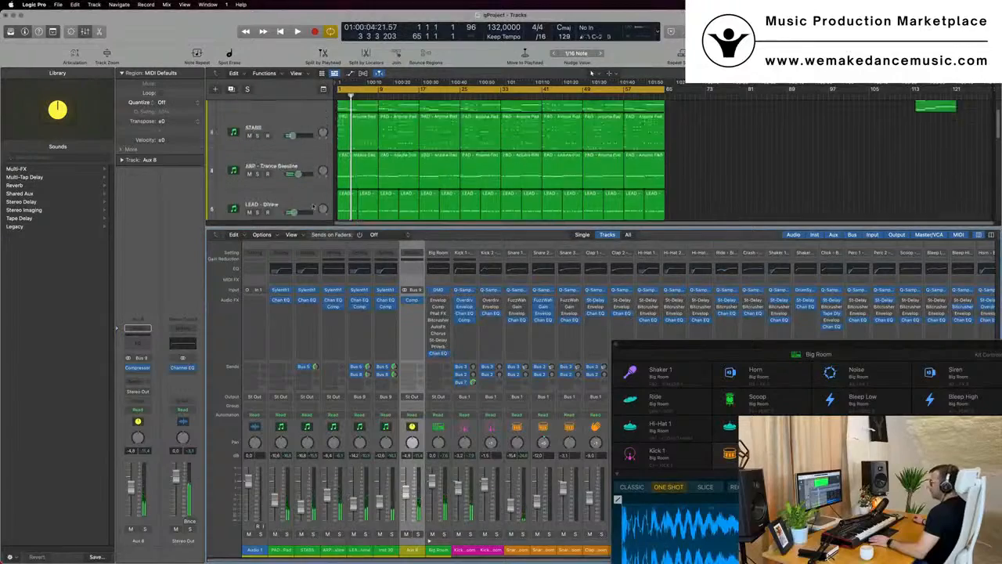
key("x")
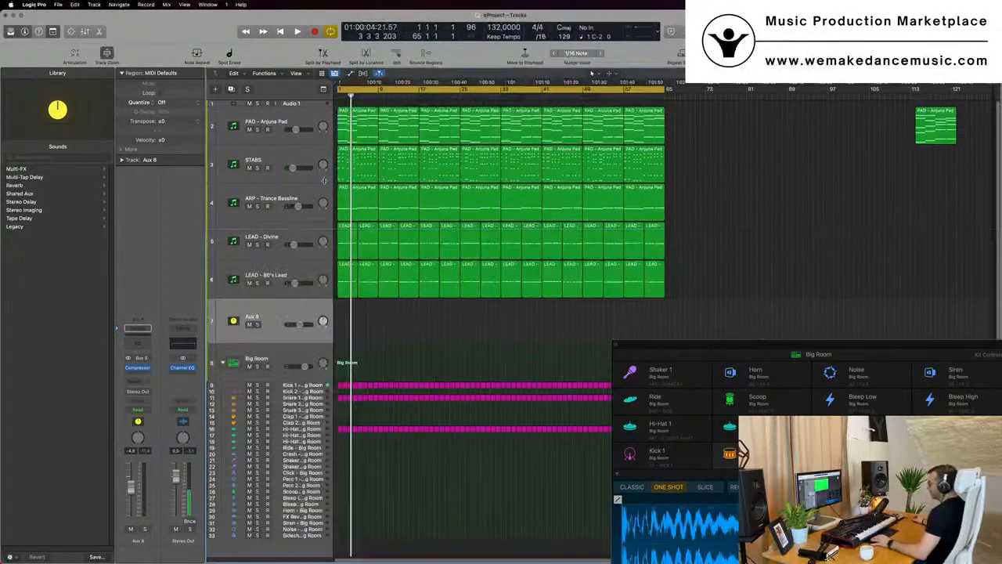
left_click(183, 345)
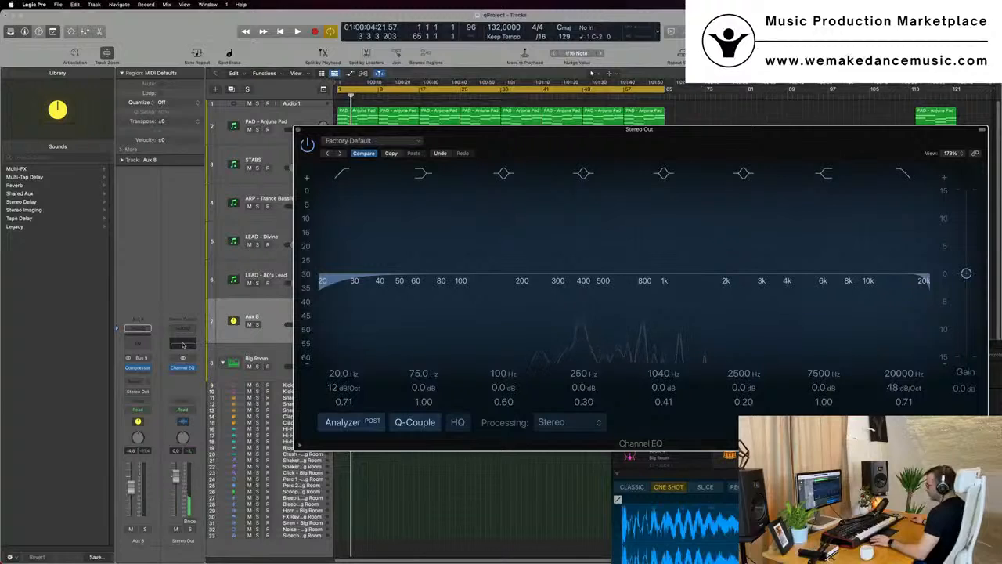
left_click(298, 130)
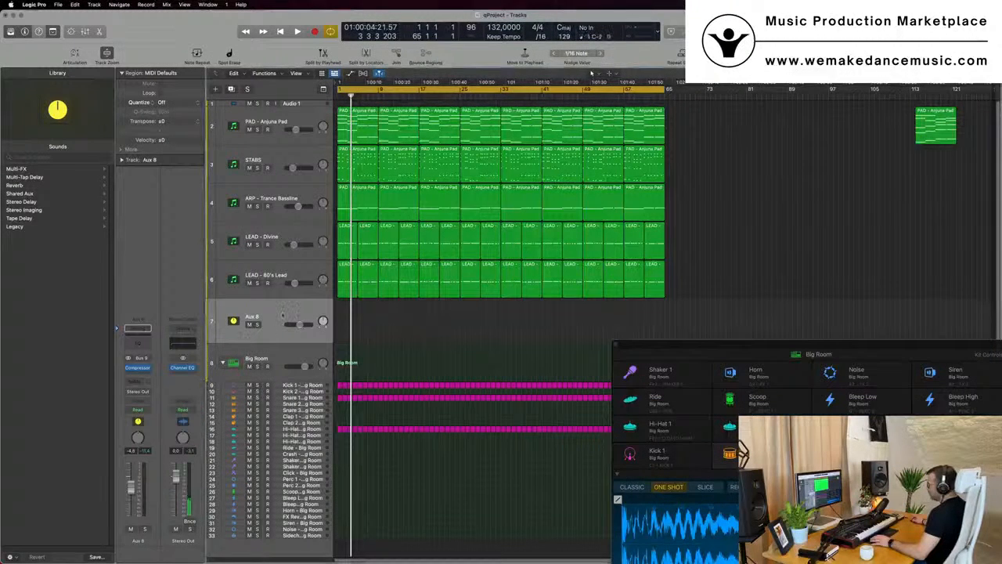
Delete the Aux 8 track from the arrange area and zoom the LEAD - 80's Lead track
key("super+BackSpace")
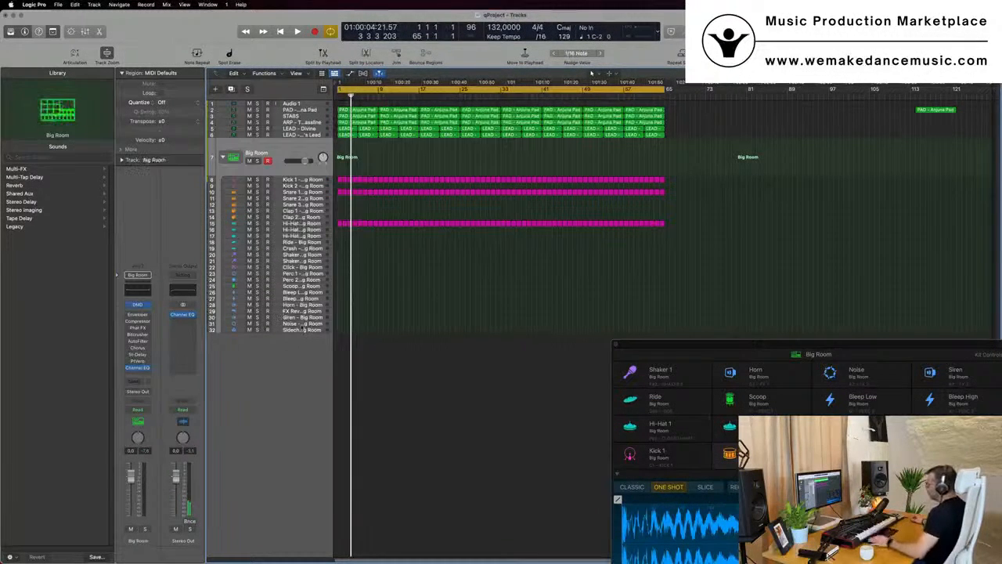
key("space")
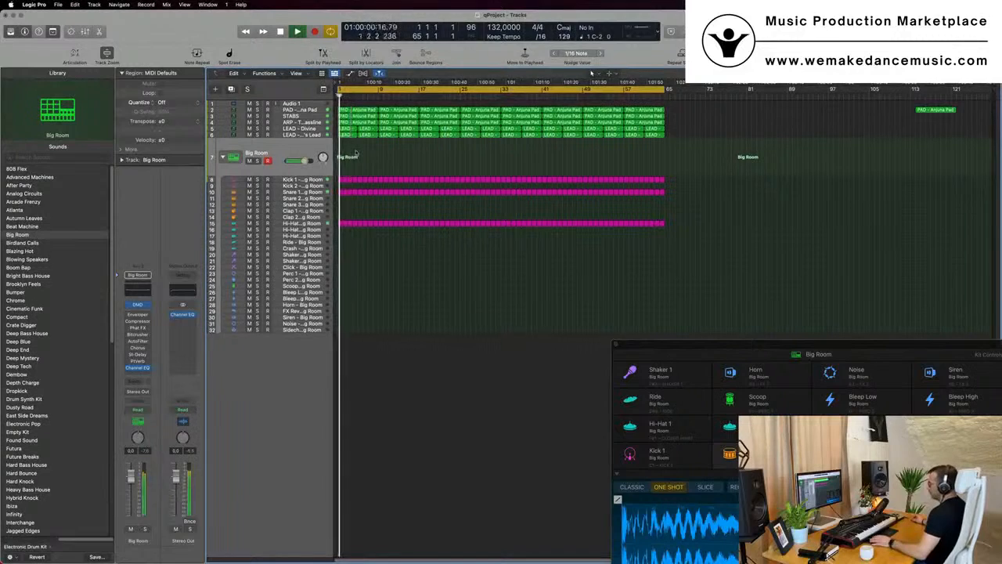
left_click(315, 134)
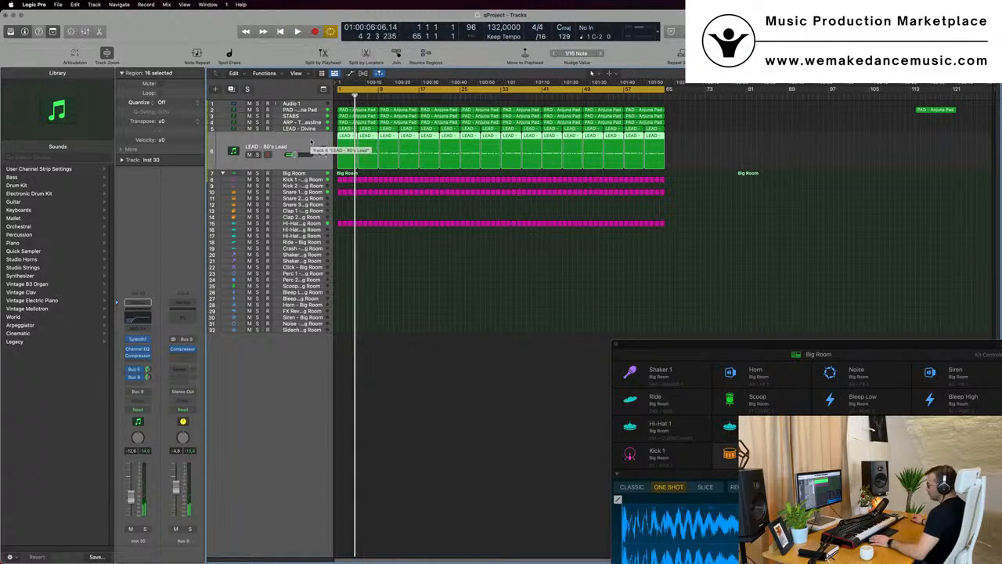
key("space")
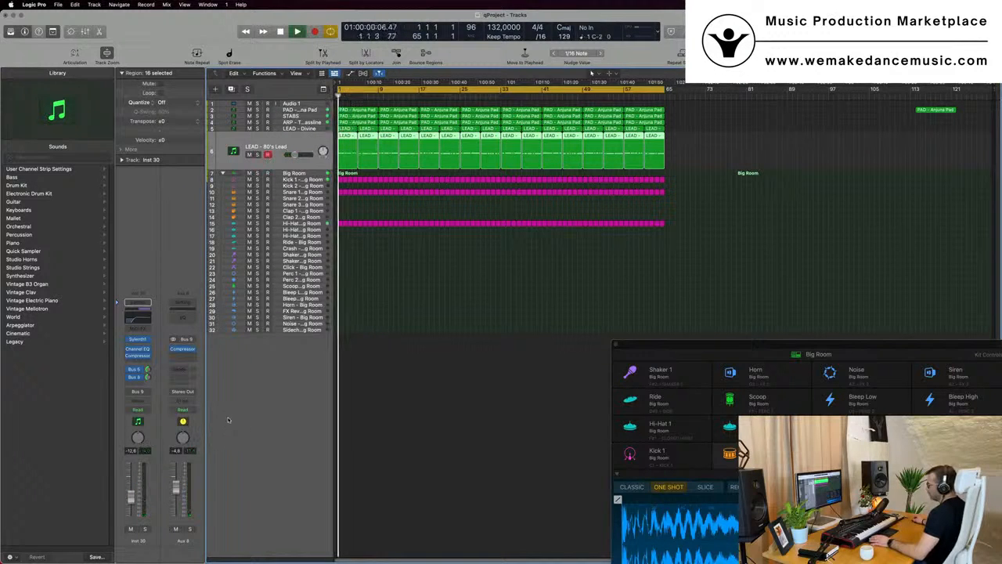
Create an arrange track for the Aux 8 channel strip and audition it during playback
right_click(176, 541)
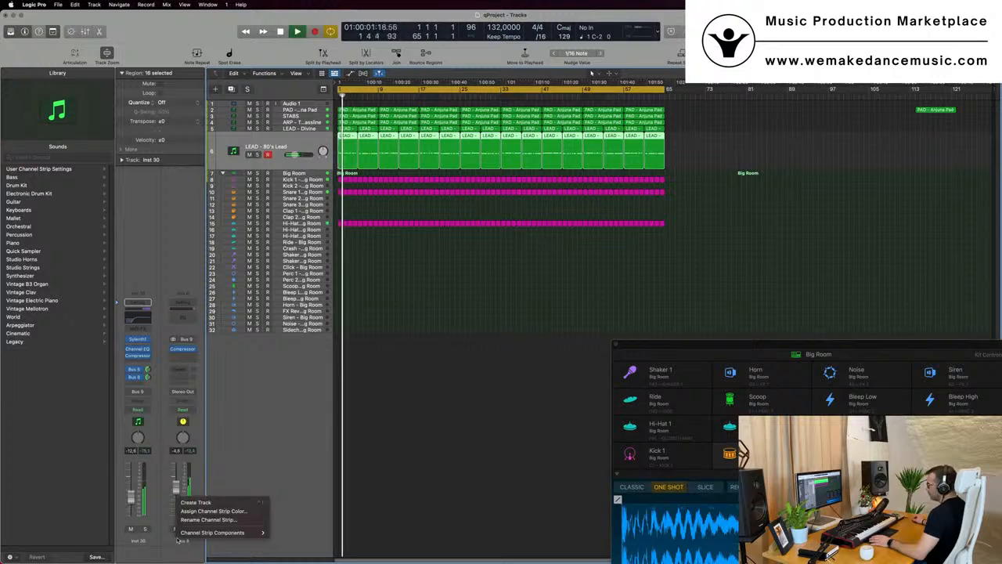
left_click(205, 503)
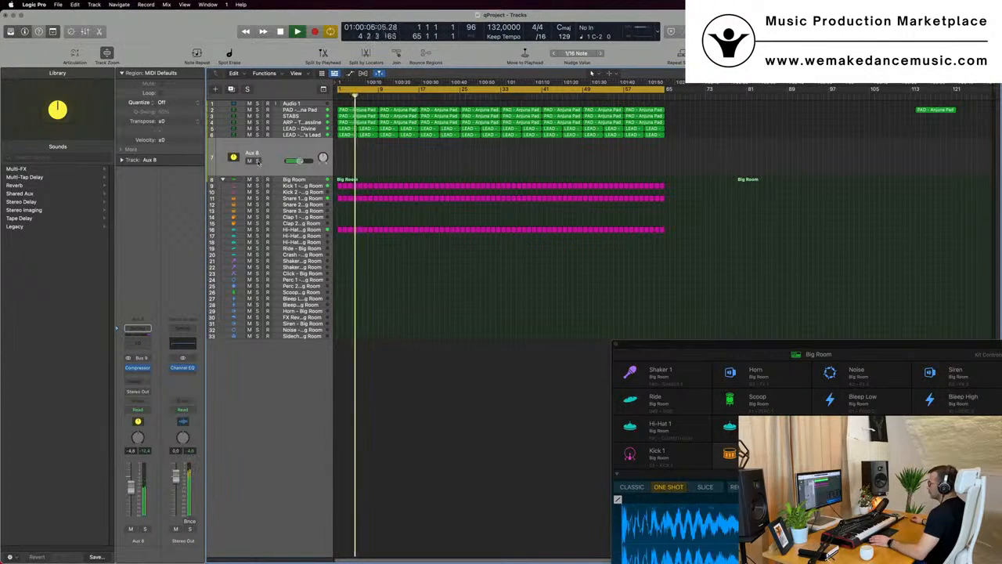
left_click(256, 160)
left_click(257, 160)
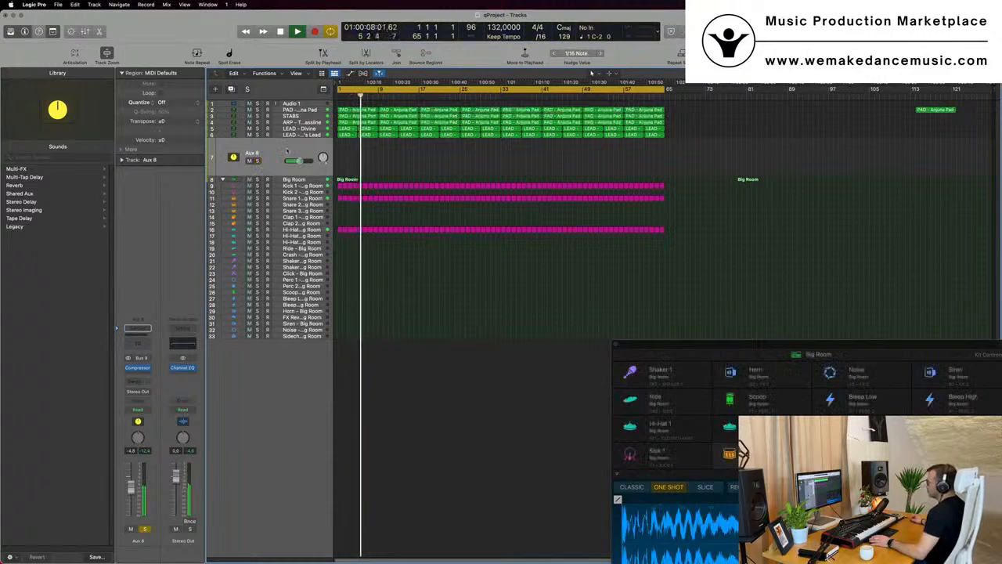
key("space")
key("space")
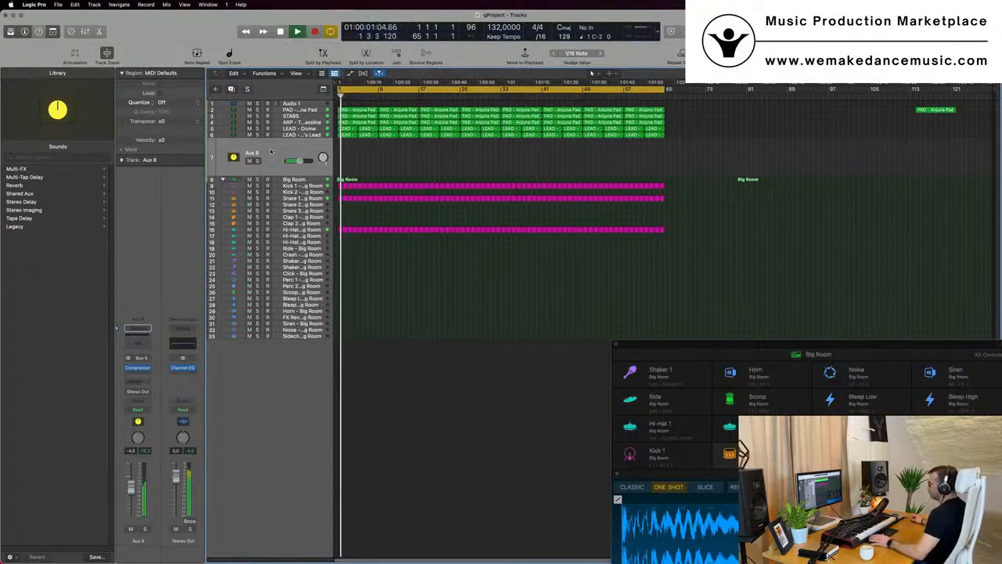
Open the Stereo Out Channel EQ to review its curve, then close it
left_click(188, 346)
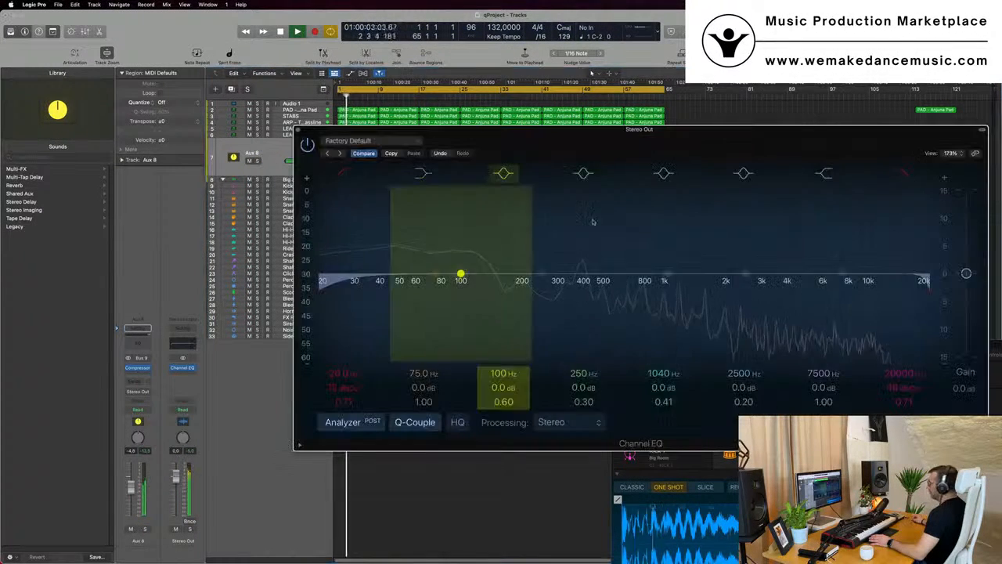
left_click_drag(766, 159, 896, 137)
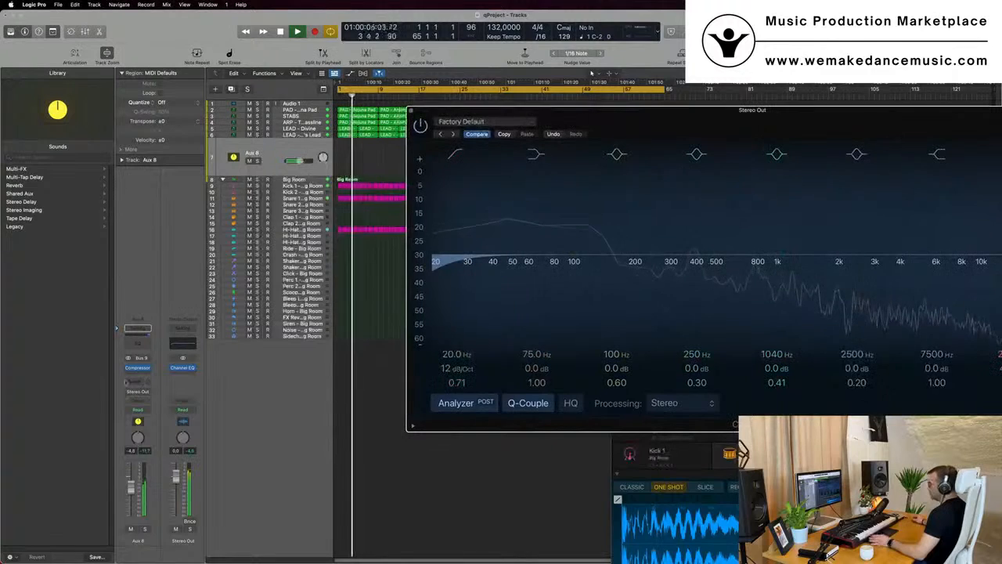
left_click(184, 345)
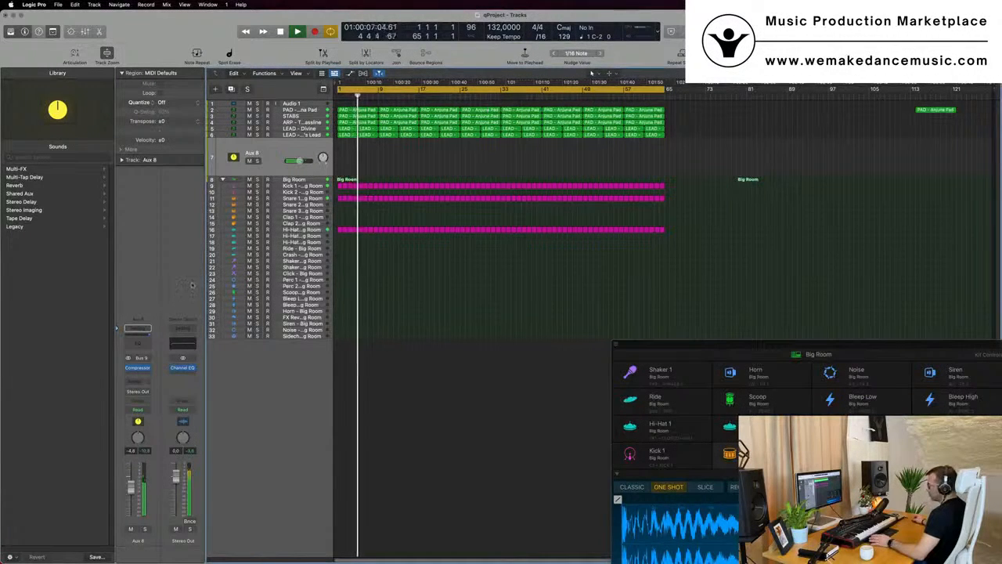
key("space")
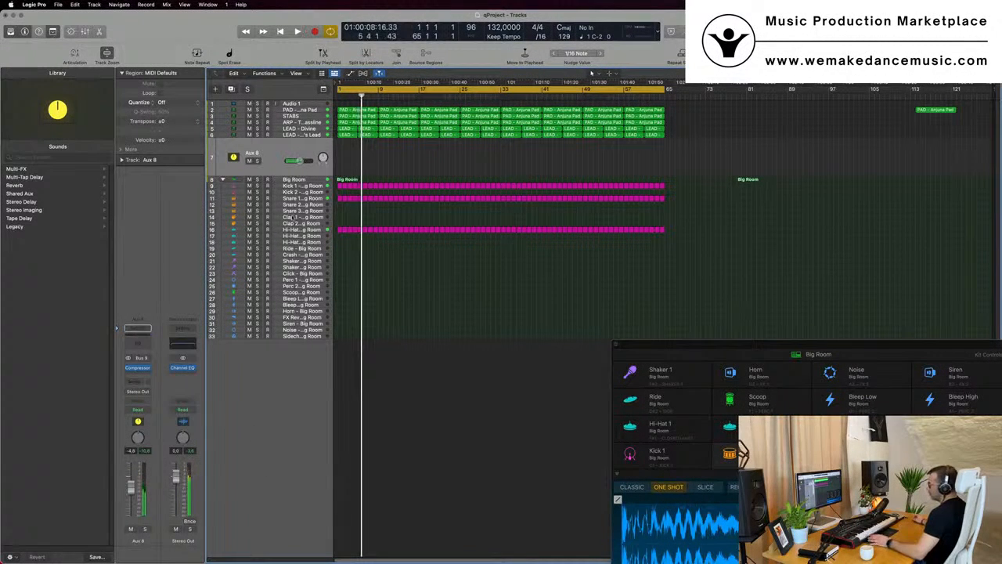
Switch between the LEAD - 80's Lead and Aux 8 tracks while playing the project back from the start
left_click(297, 135)
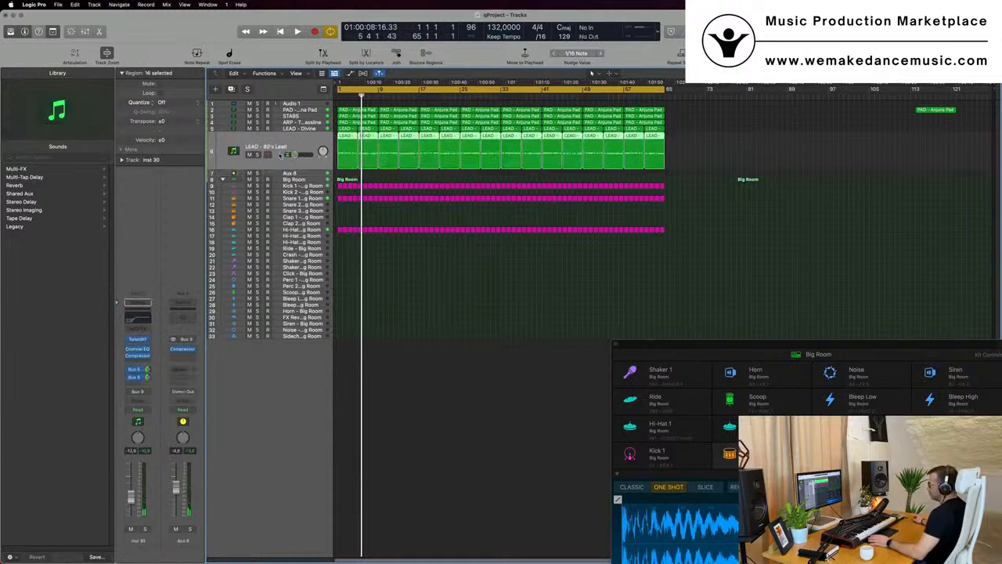
left_click(284, 168)
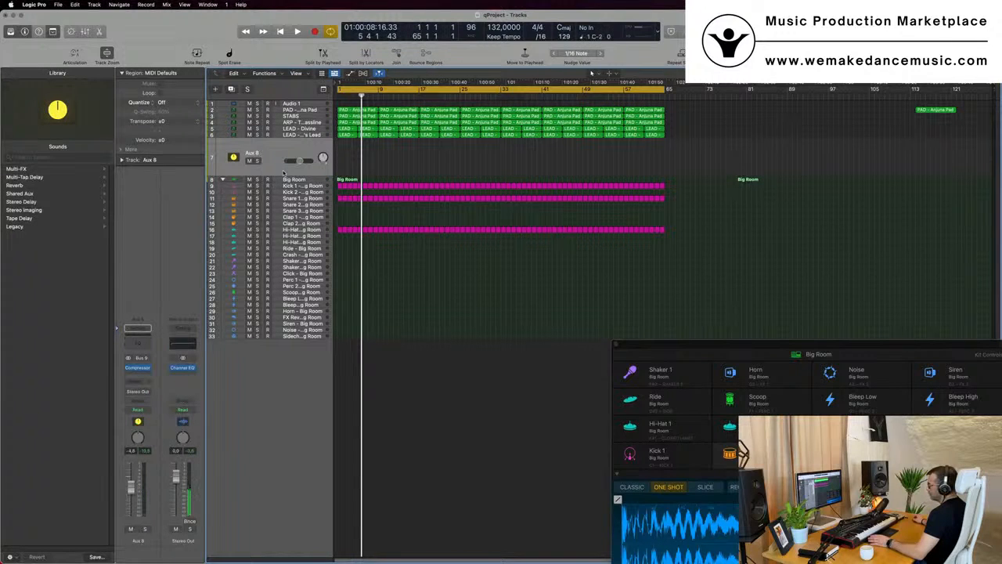
left_click(296, 135)
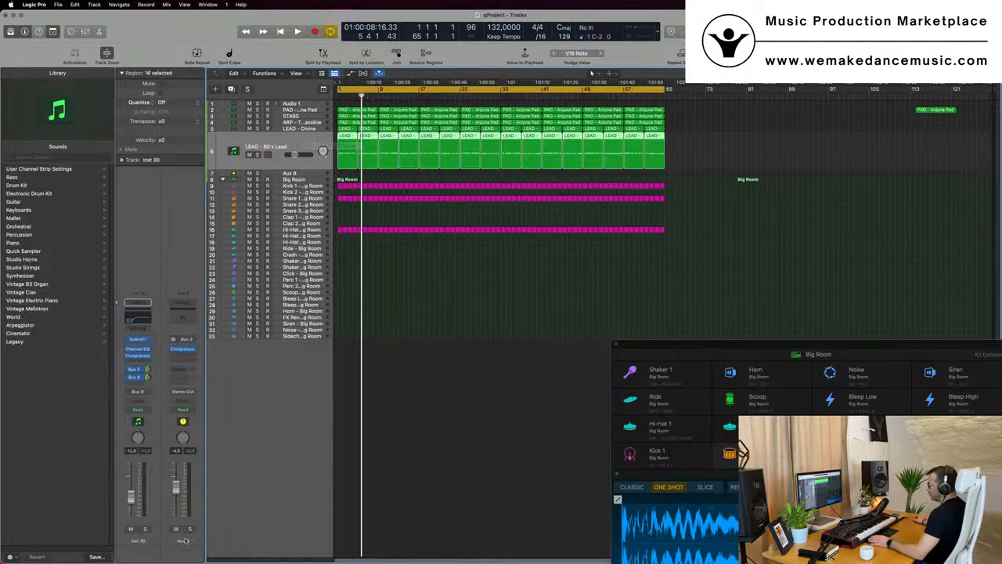
right_click(183, 540)
left_click(206, 501)
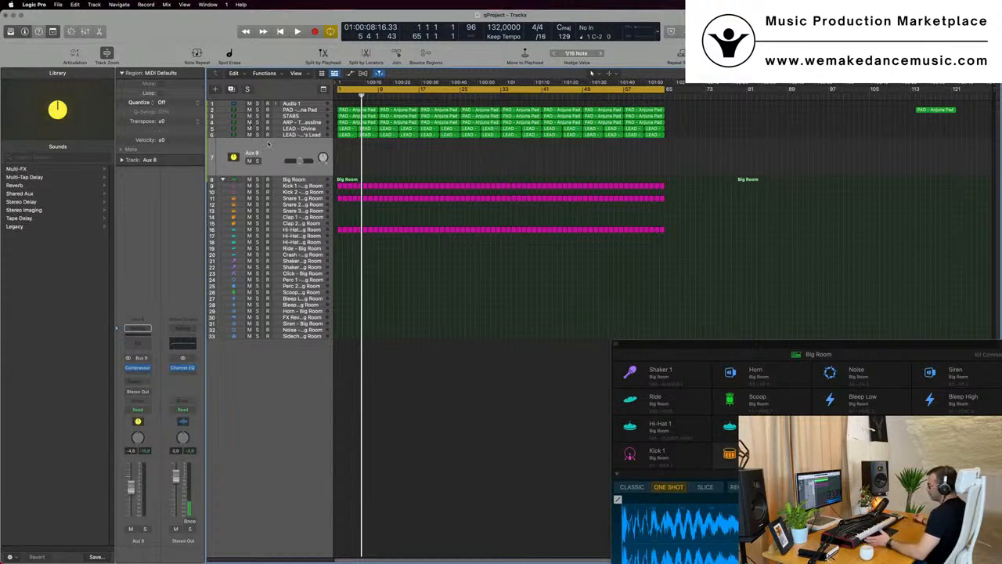
key("space")
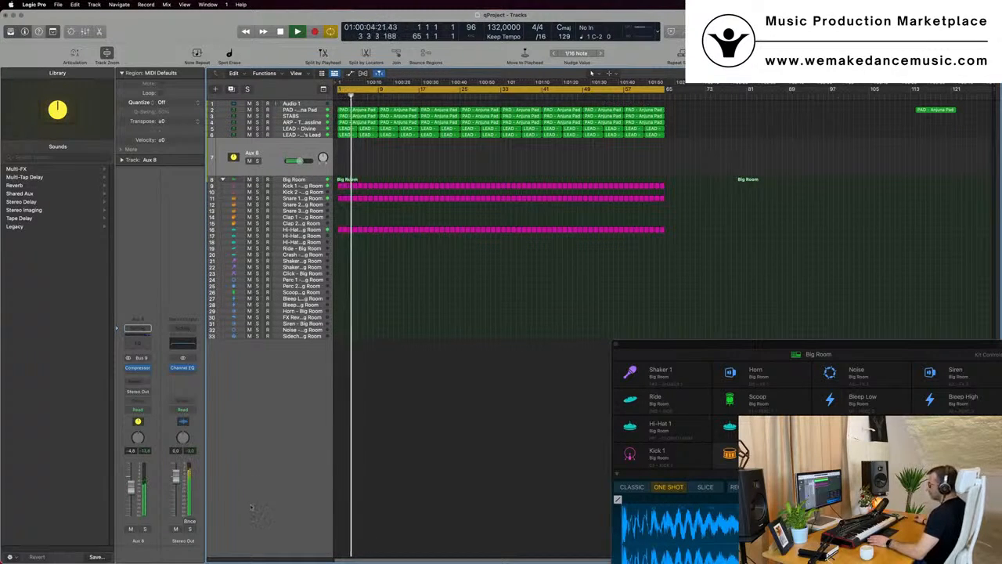
key("space")
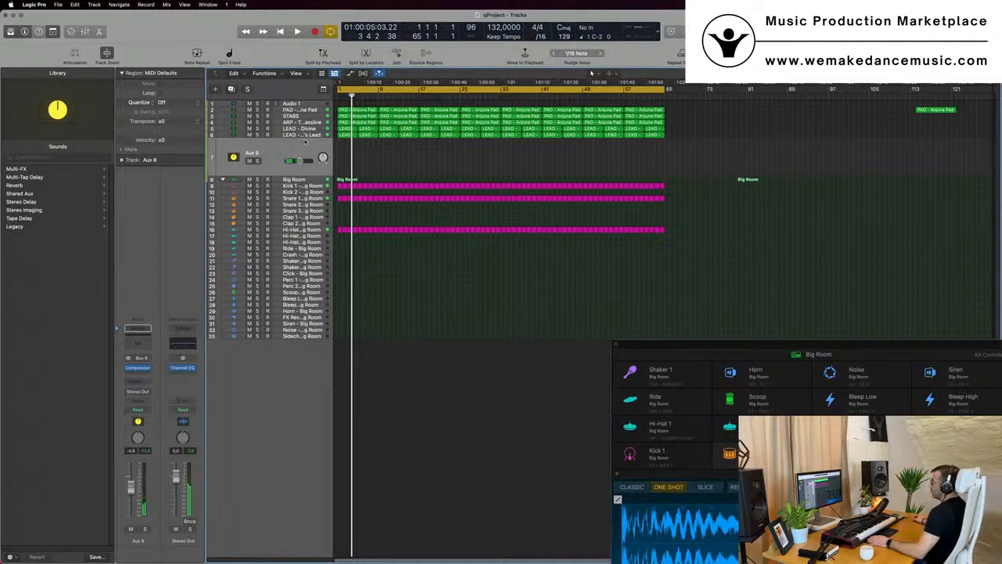
left_click(304, 134)
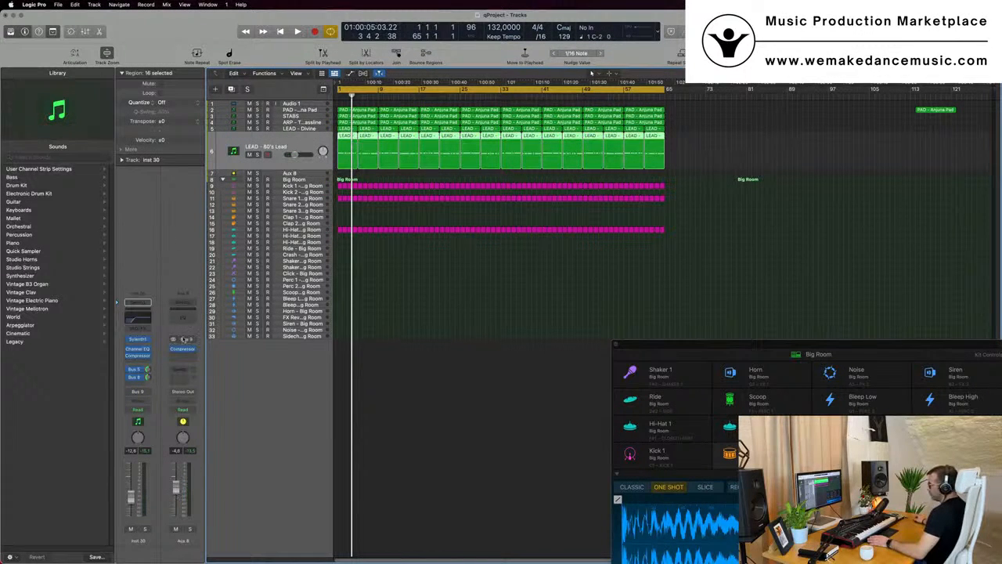
key("Return")
key("space")
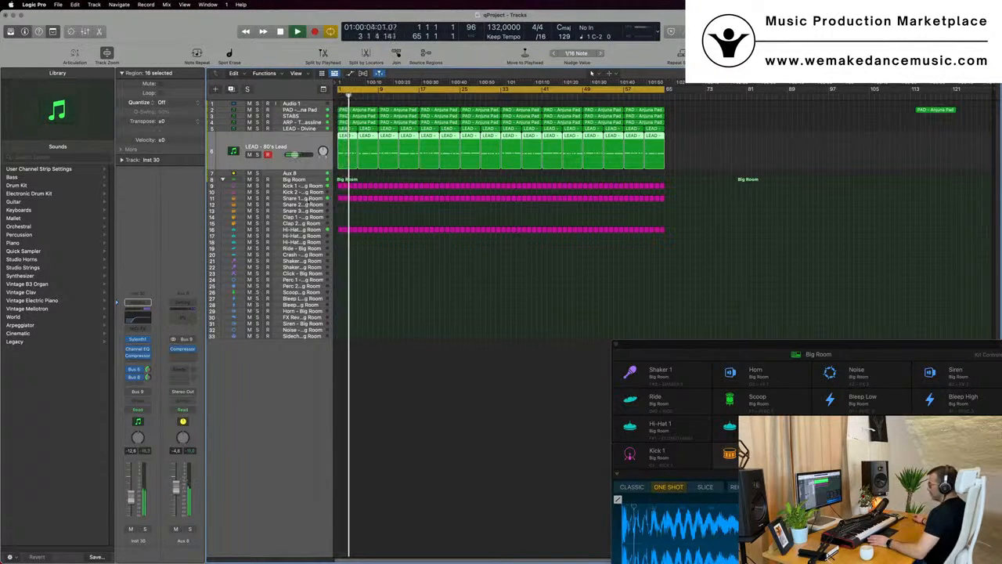
left_click(286, 174)
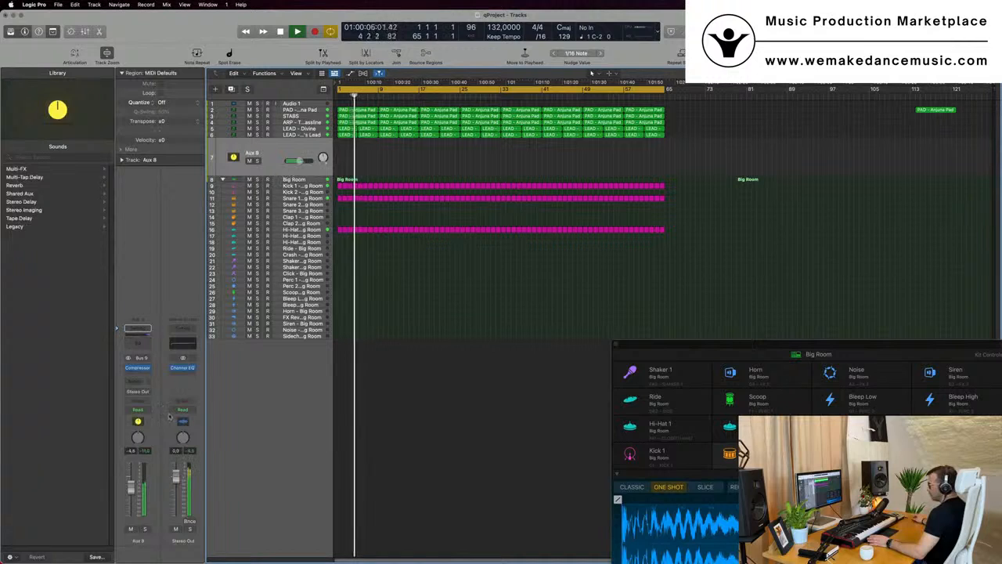
key("space")
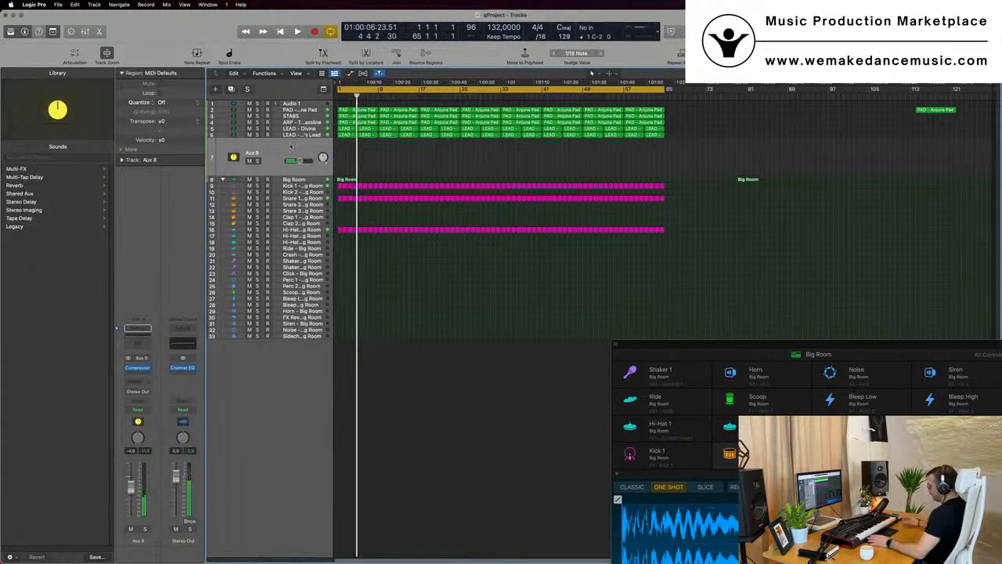
Delete the Aux 8 track again and reselect the LEAD - 80's Lead track during playback
key("super+BackSpace")
key("Return")
key("space")
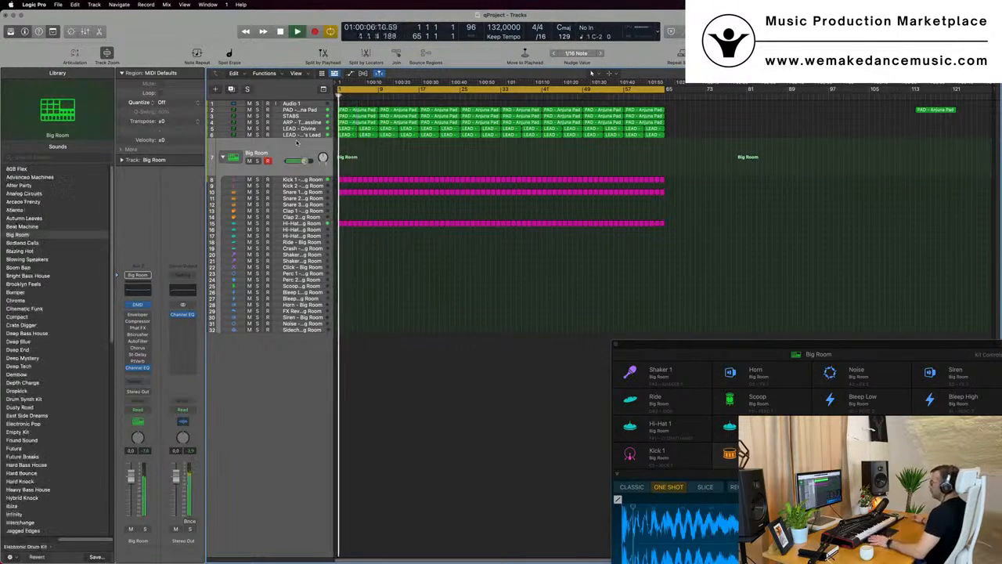
left_click(302, 136)
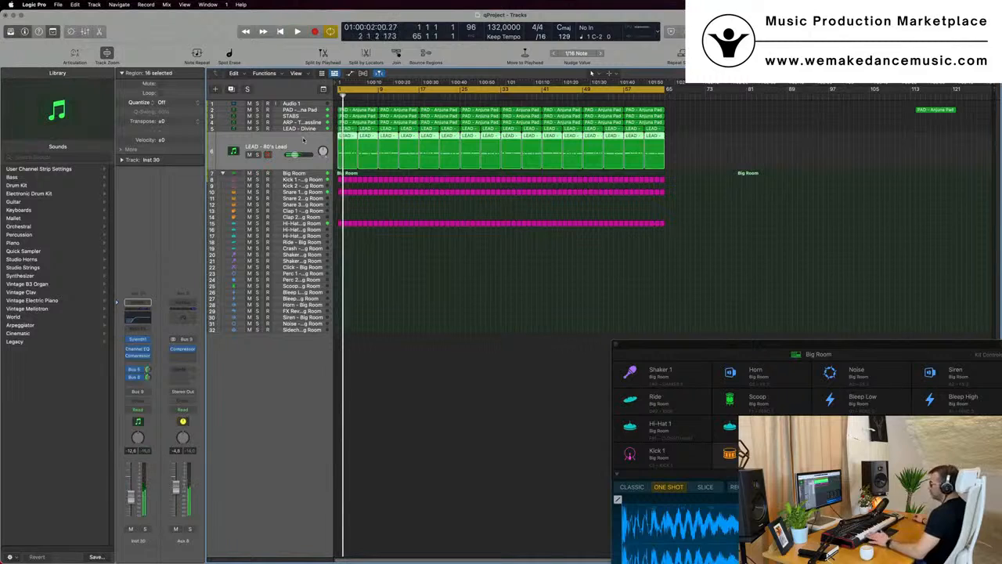
key("space")
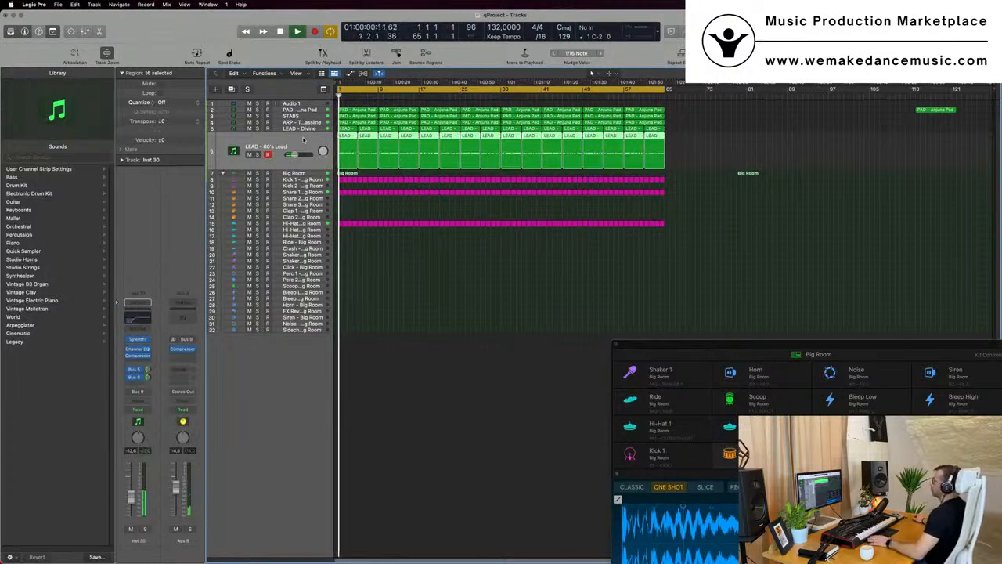
Add a Channel EQ to the Aux 8 bus with a low cut at about 34.4 Hz and a 48 dB/Oct high cut enabled
left_click(189, 316)
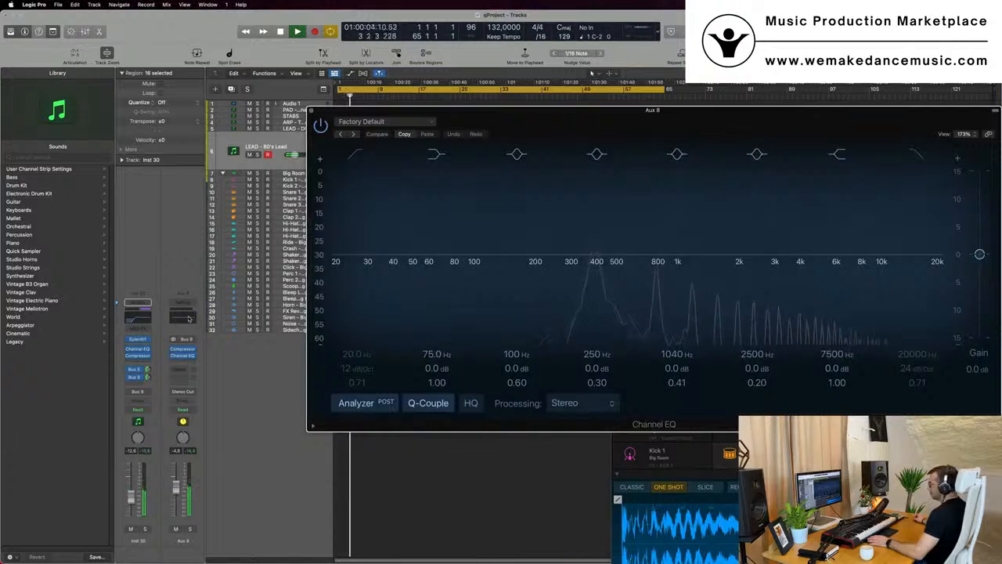
left_click(354, 154)
left_click_drag(350, 177, 394, 214)
left_click(917, 154)
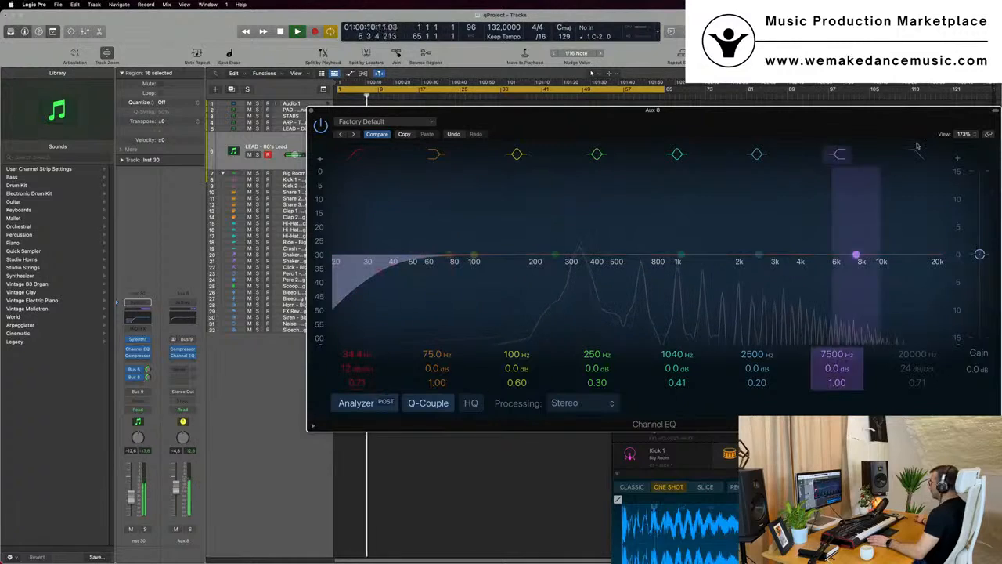
left_click_drag(890, 135, 836, 123)
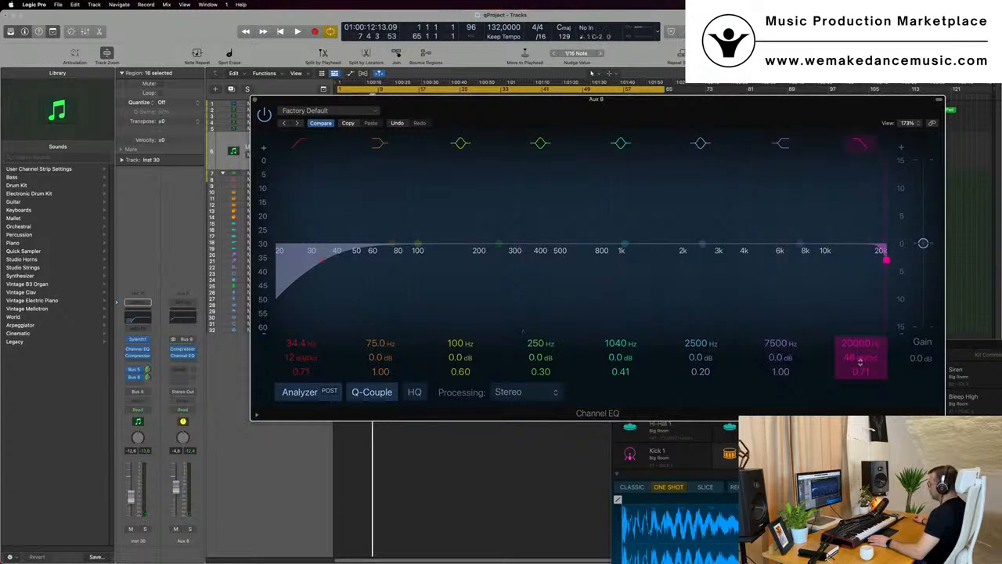
mouse_move(866, 342)
left_mouse_down()
mouse_move(865, 450)
mouse_move(866, 342)
left_mouse_up()
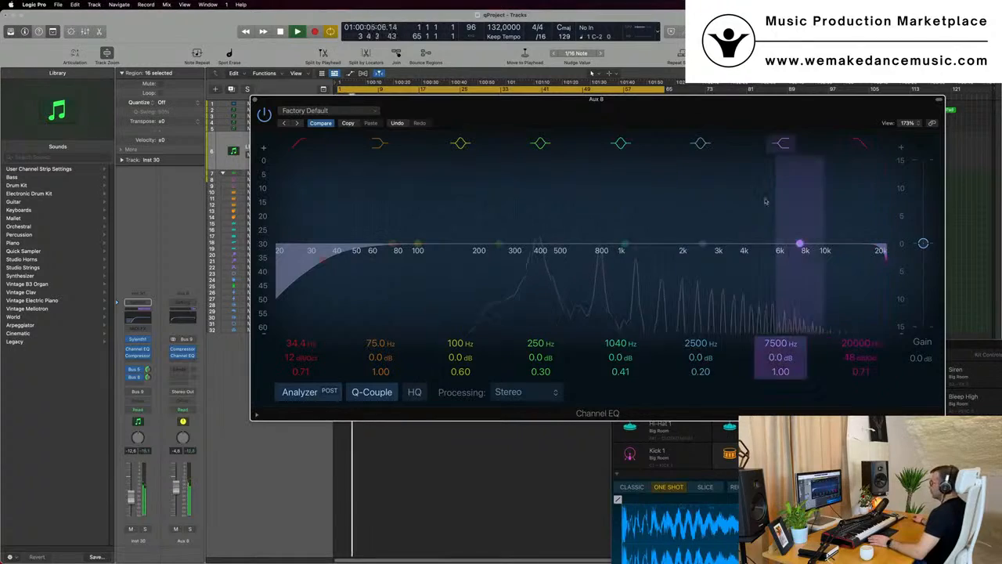
Sweep the Aux 8 EQ high cut down to about 100 Hz and back up to 20 kHz, then close the EQ
left_click_drag(681, 121, 881, 232)
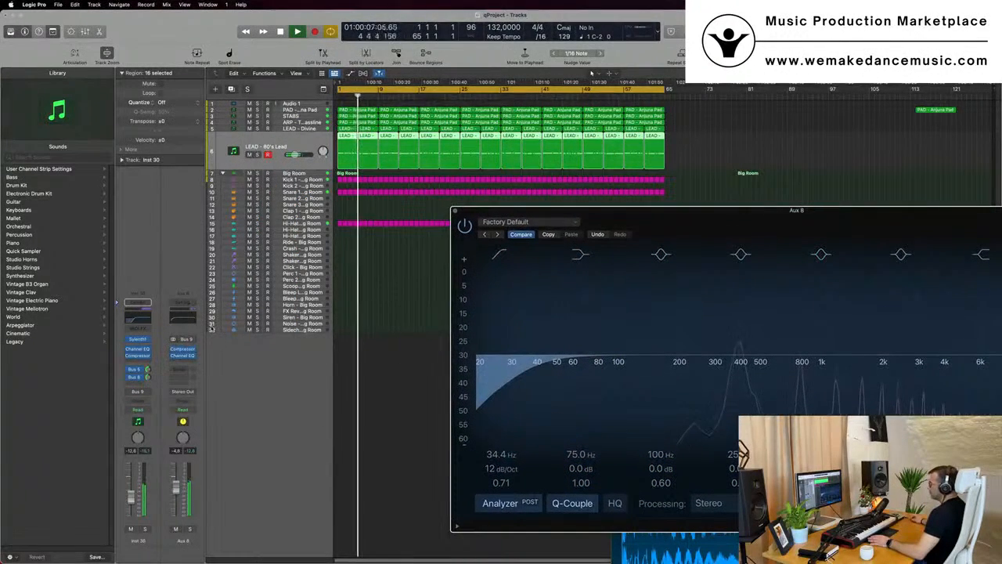
left_click(186, 320)
left_click(186, 321)
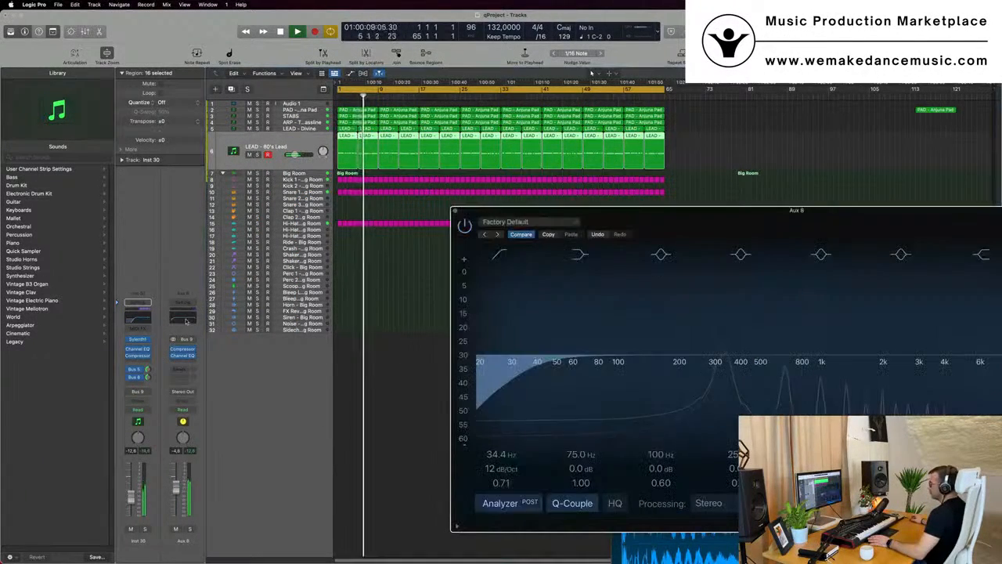
left_click_drag(756, 211, 472, 175)
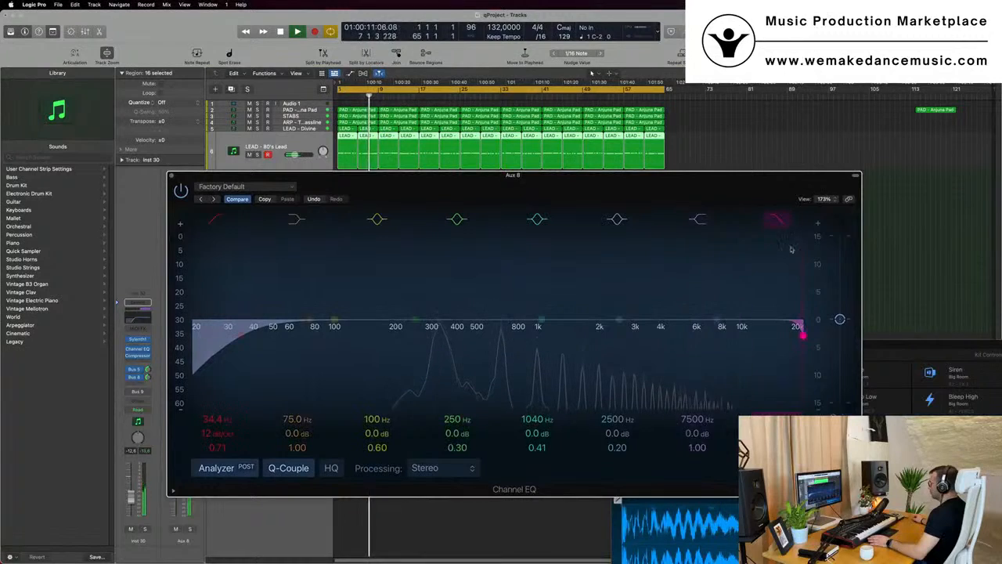
left_click_drag(802, 335, 341, 335)
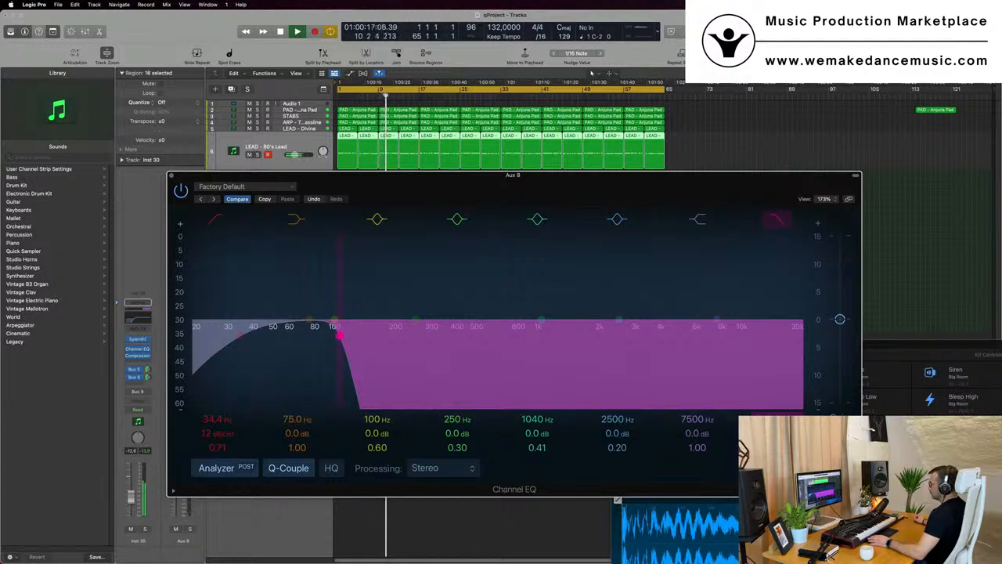
left_click_drag(339, 335, 797, 325)
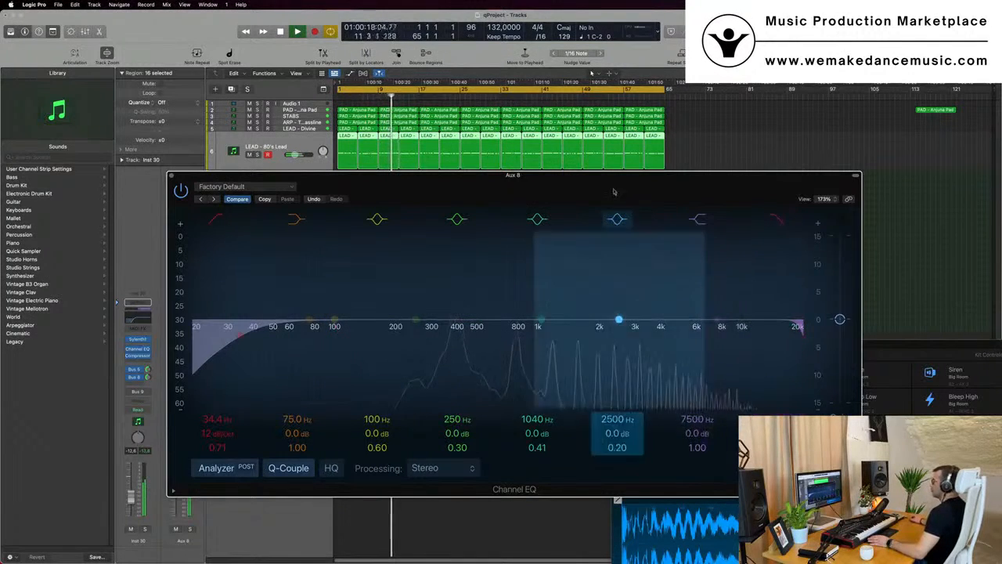
left_click_drag(211, 174, 435, 253)
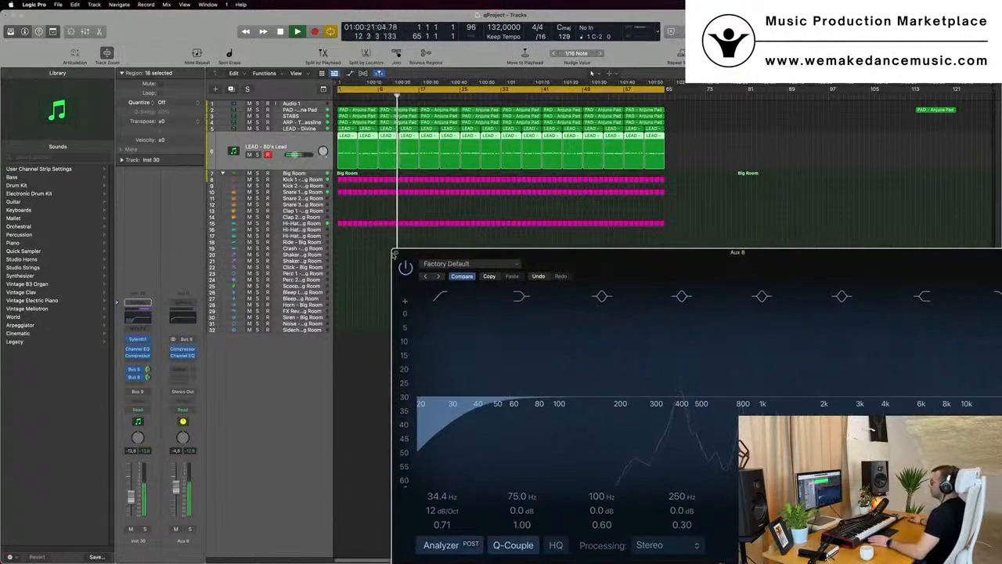
left_click(397, 252)
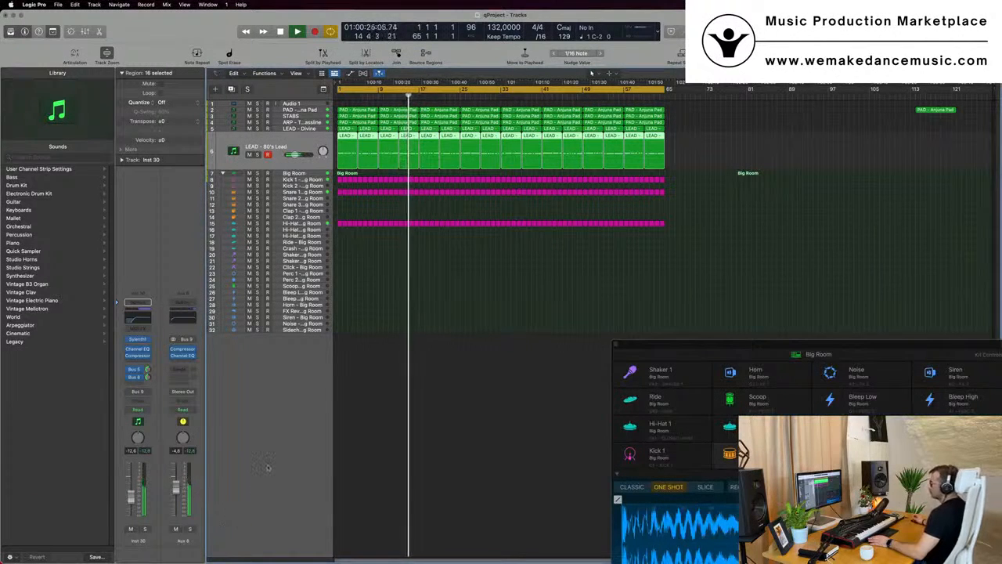
key("space")
scroll(501, 306, "up", 2)
scroll(501, 306, "up", 1)
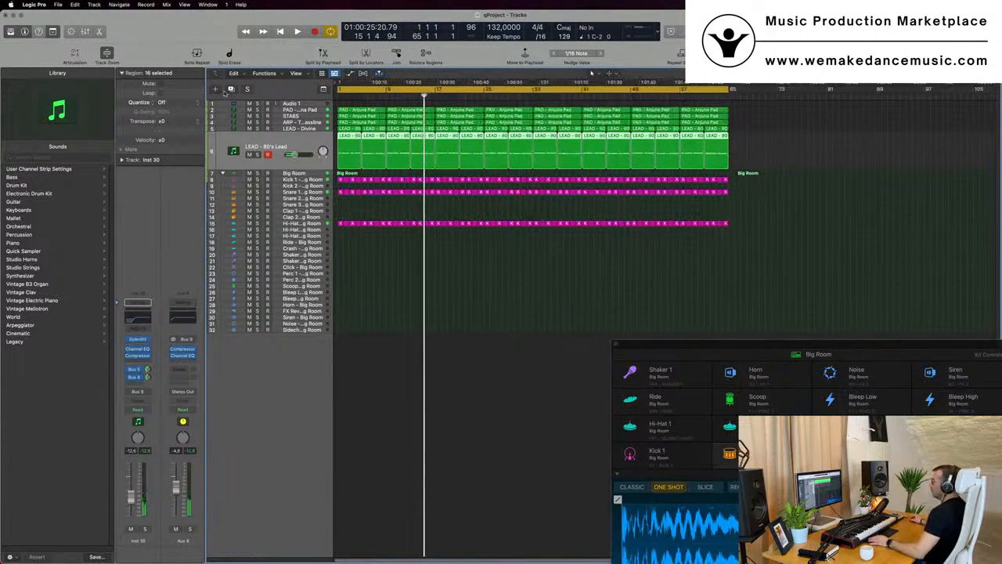
left_click(249, 109)
scroll(272, 219, "up", 3)
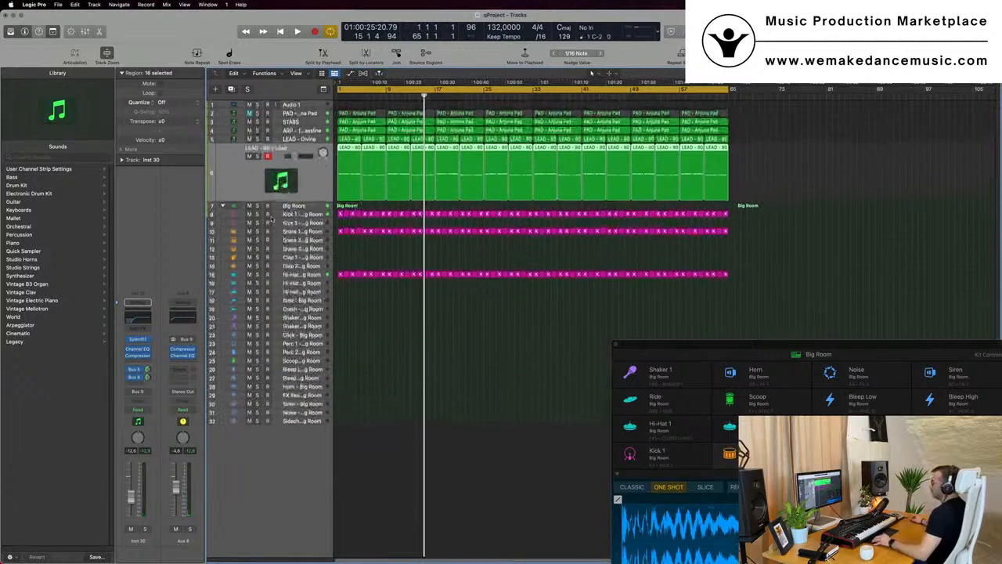
scroll(272, 219, "left", 1)
key("space")
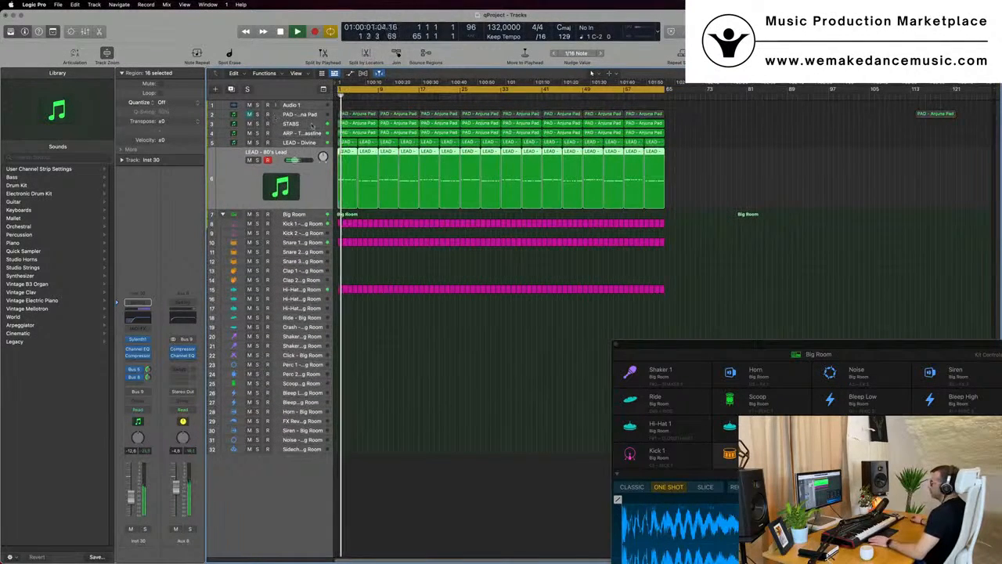
Audition the STABS and LEAD - Divine tracks during playback with the Aux 8 Channel EQ window open
left_click(270, 124)
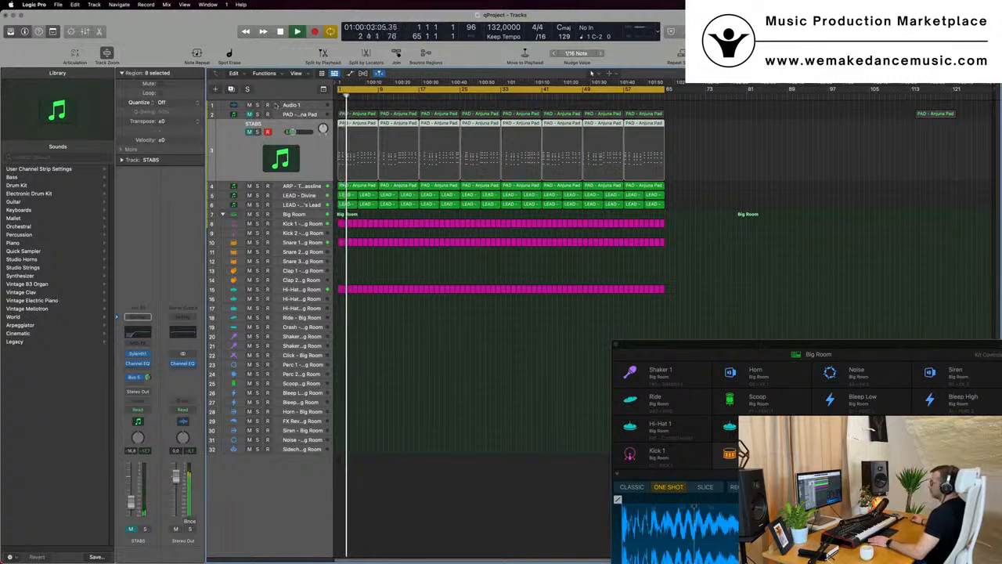
left_click(249, 114)
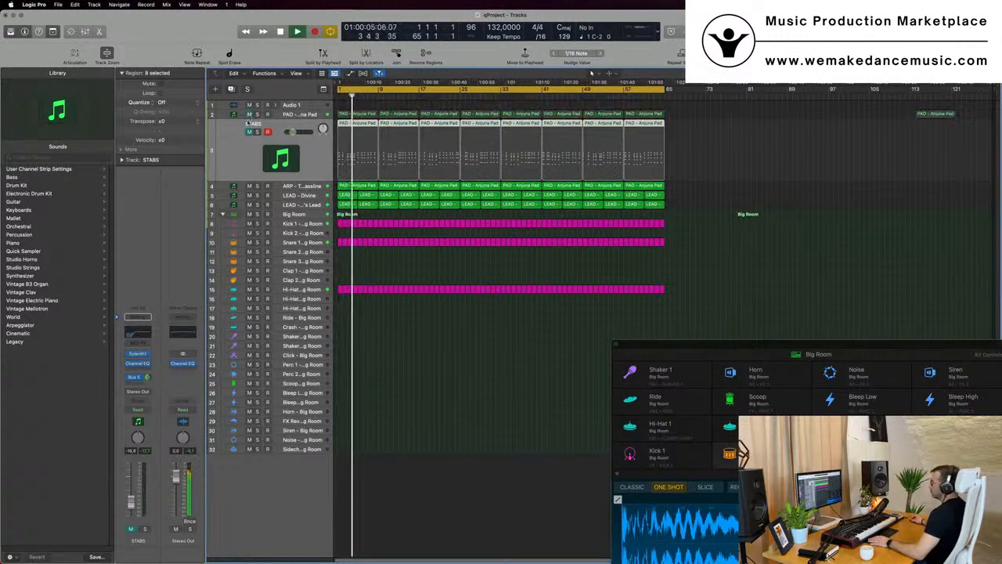
left_click(308, 196)
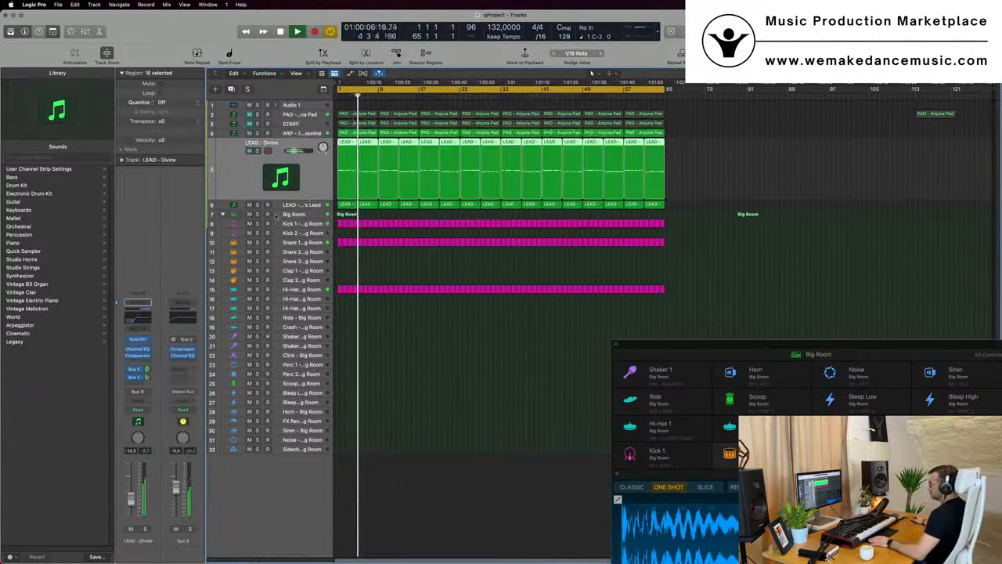
key("v")
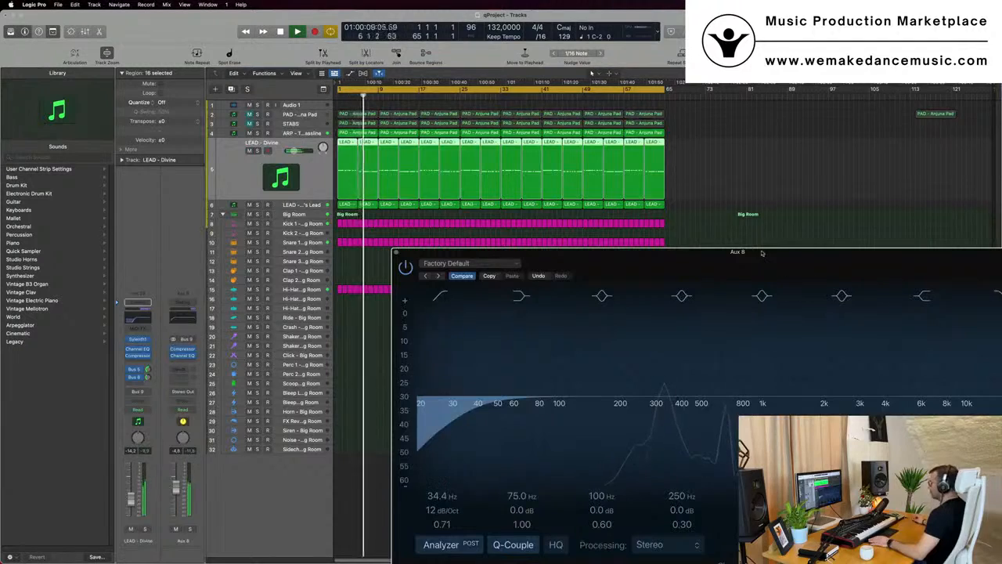
left_click_drag(763, 252, 942, 150)
key("space")
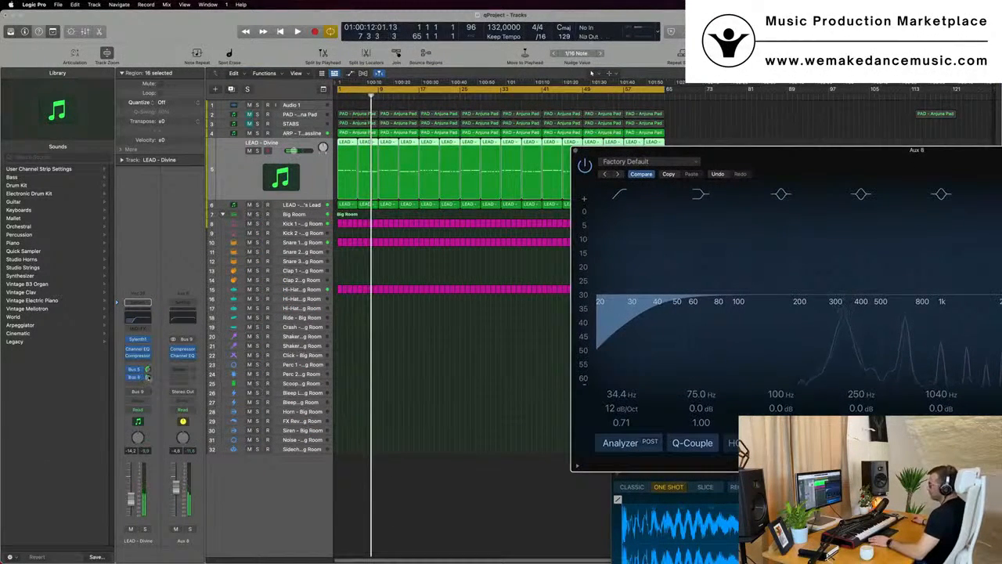
Select the LEAD - 80's Lead track and restart playback to listen with the Aux 8 EQ open
left_click(156, 393)
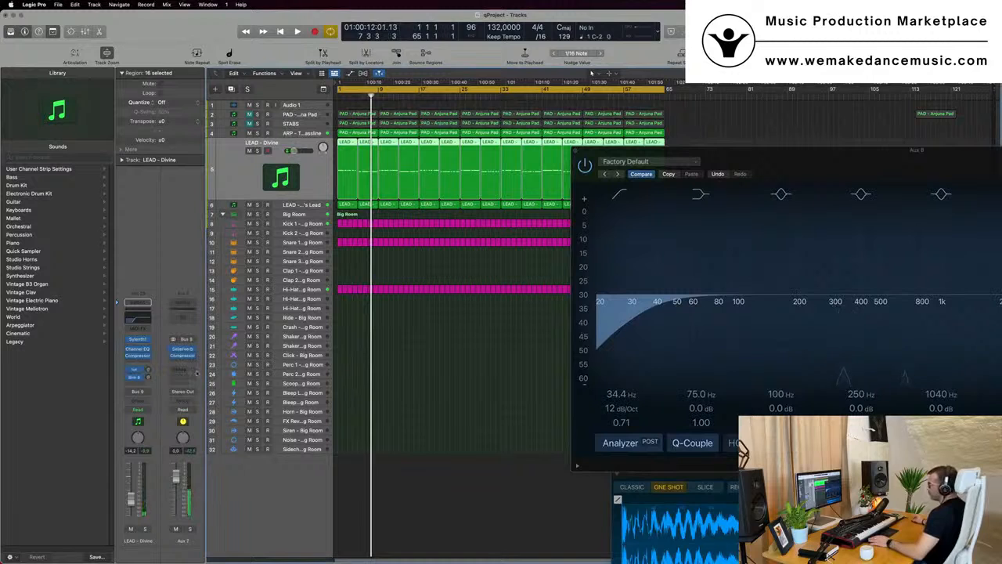
left_click(309, 206)
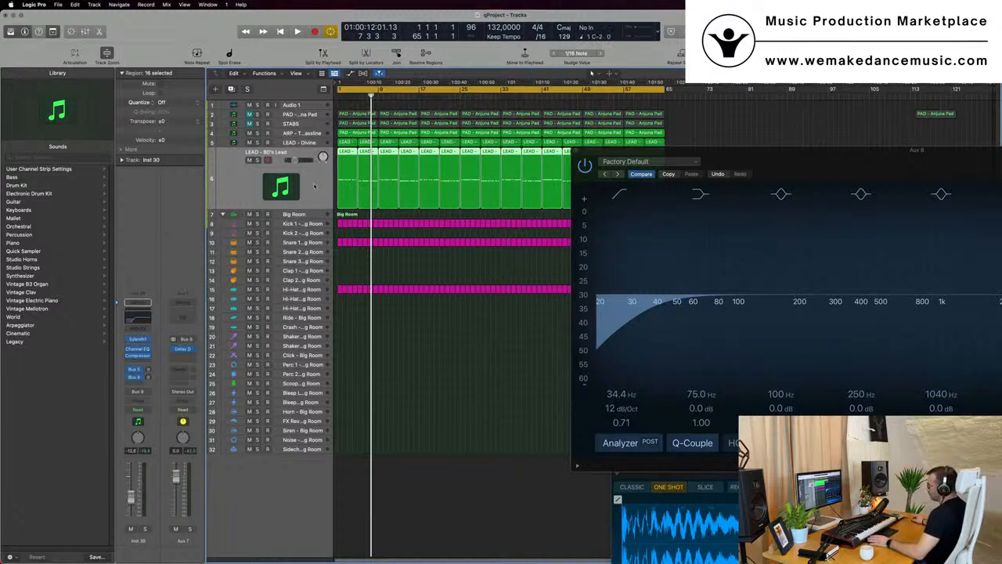
key("space")
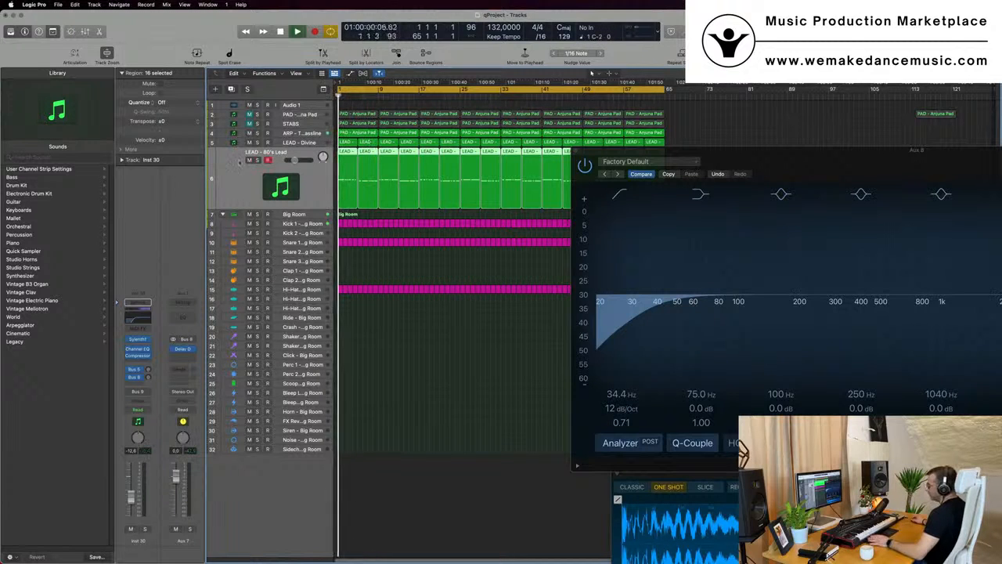
key("space")
left_click_drag(742, 159, 559, 111)
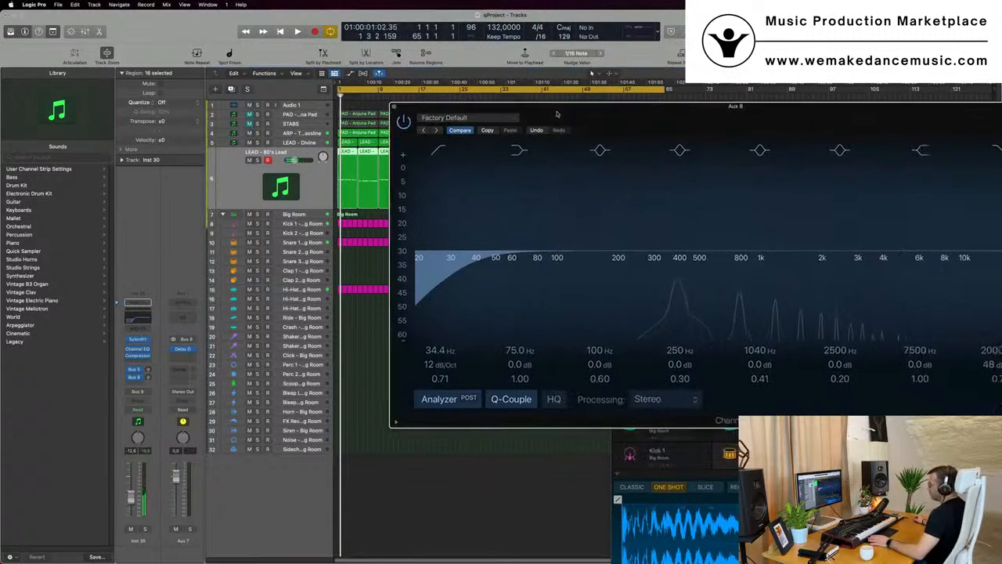
left_click(310, 183)
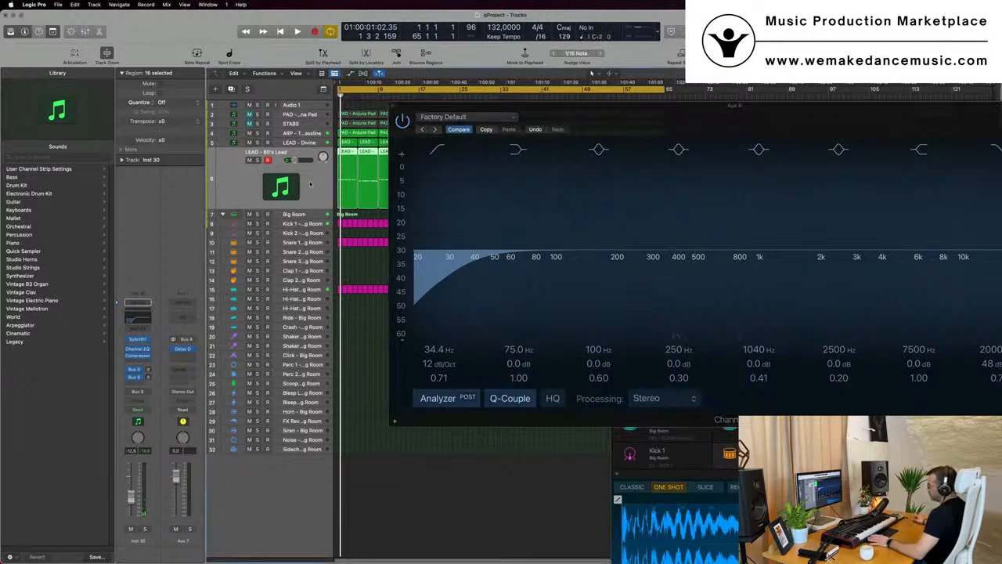
key("space")
Add a send to Bus 5 → Aux 5 on the Aux 7 bus
left_click(178, 369)
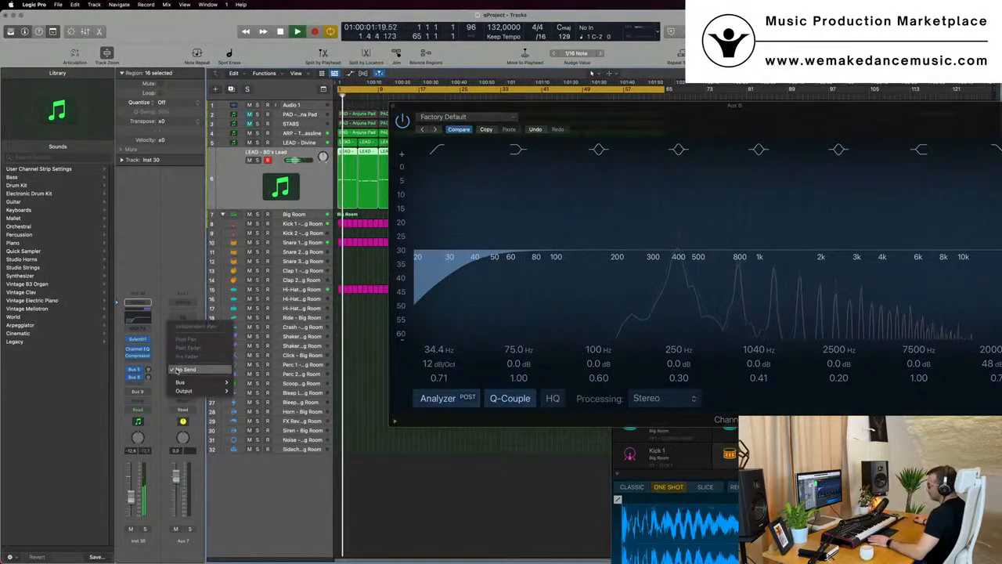
mouse_move(182, 382)
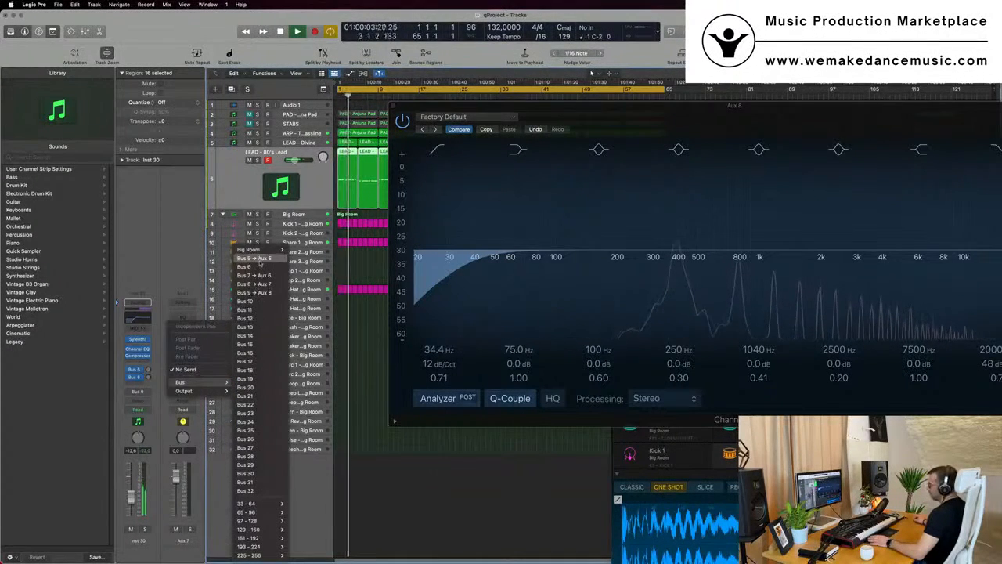
left_click(254, 258)
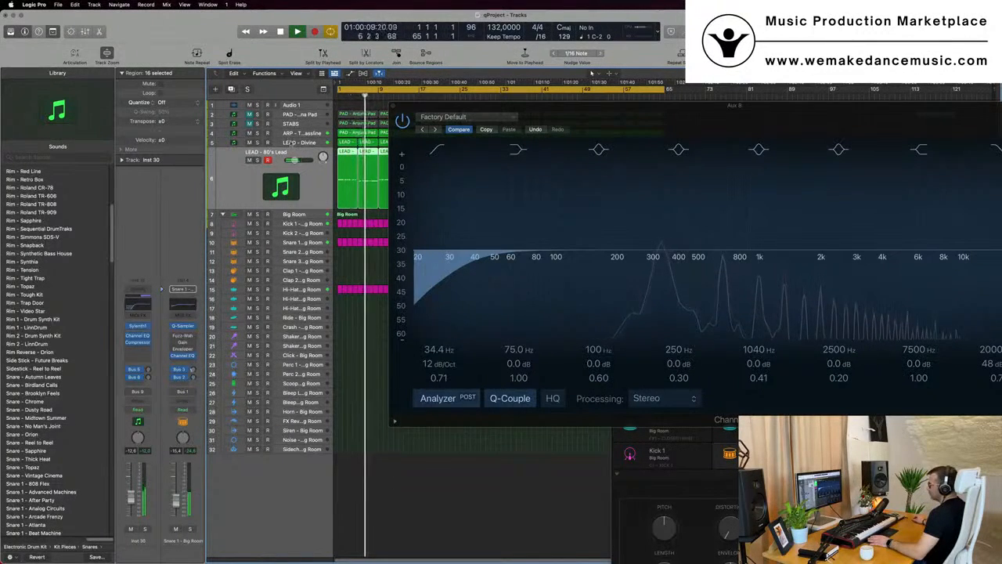
Select the LEAD - Divine track and add a send to Bus 5 → Aux 5 on its Aux 8 bus
left_click(290, 142)
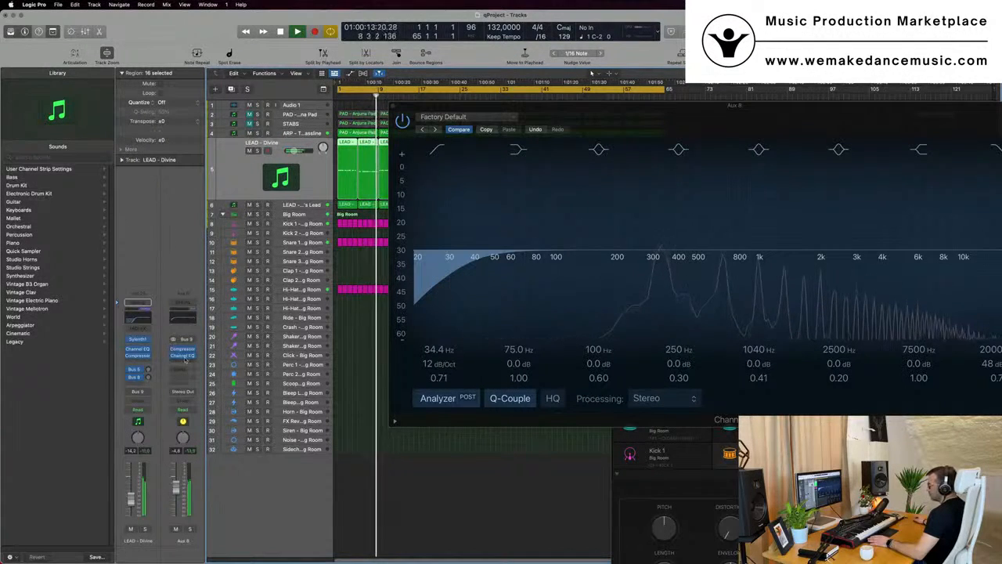
left_click(182, 369)
mouse_move(186, 384)
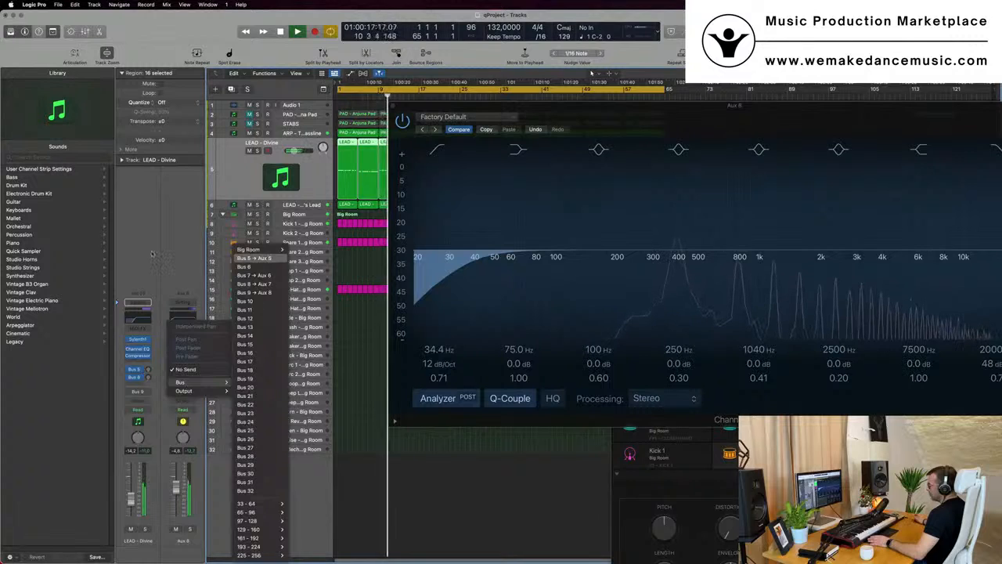
left_click(254, 258)
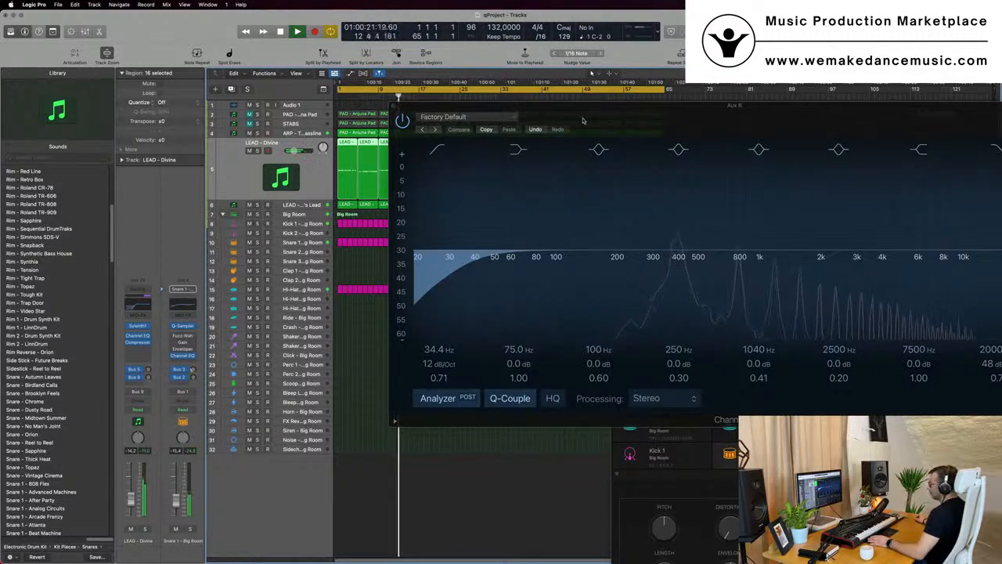
Move the EQ window aside and open the About Logic Pro window to check the version, then close it
left_click_drag(583, 120, 841, 285)
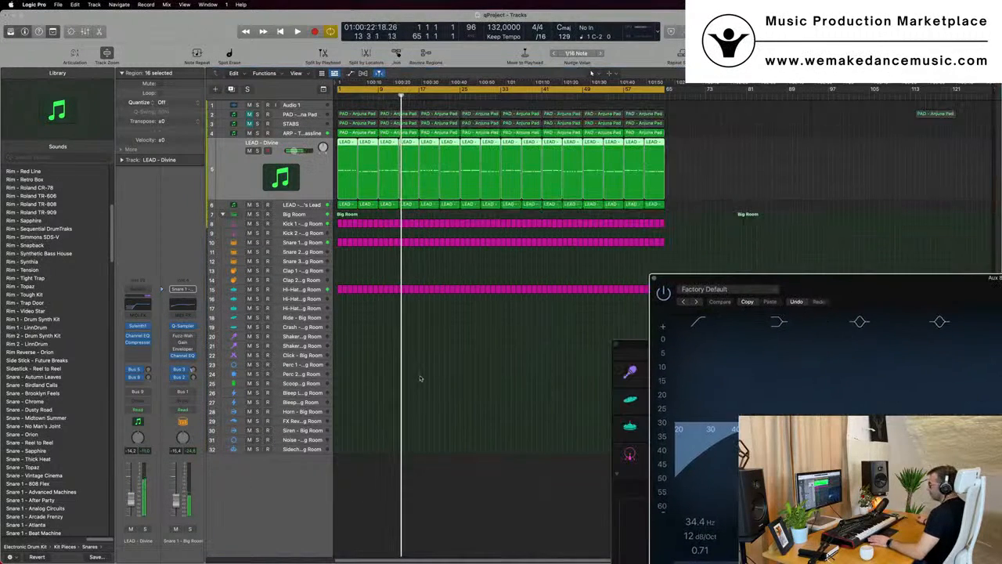
left_click(376, 355)
left_click(11, 5)
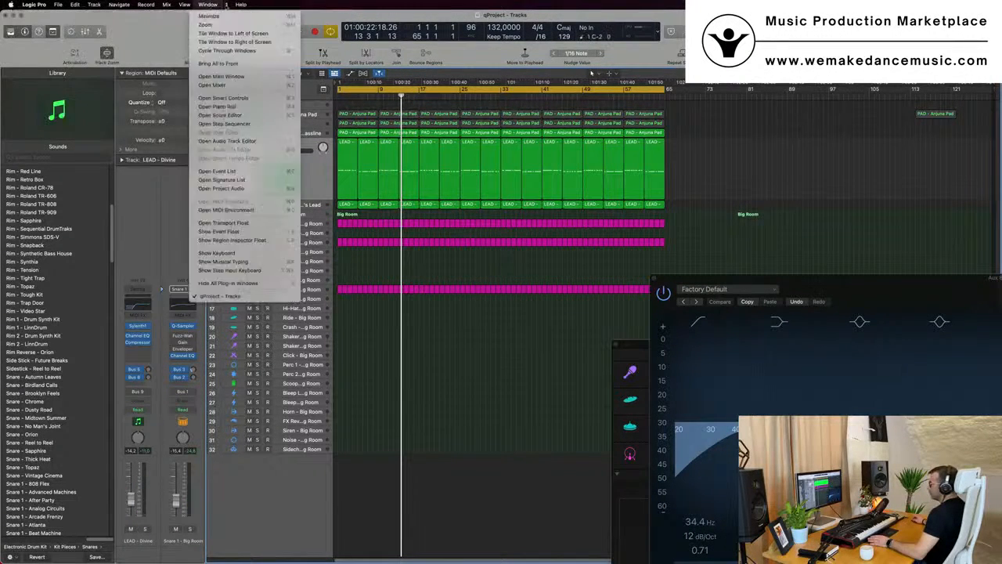
left_click(164, 33)
left_click(38, 5)
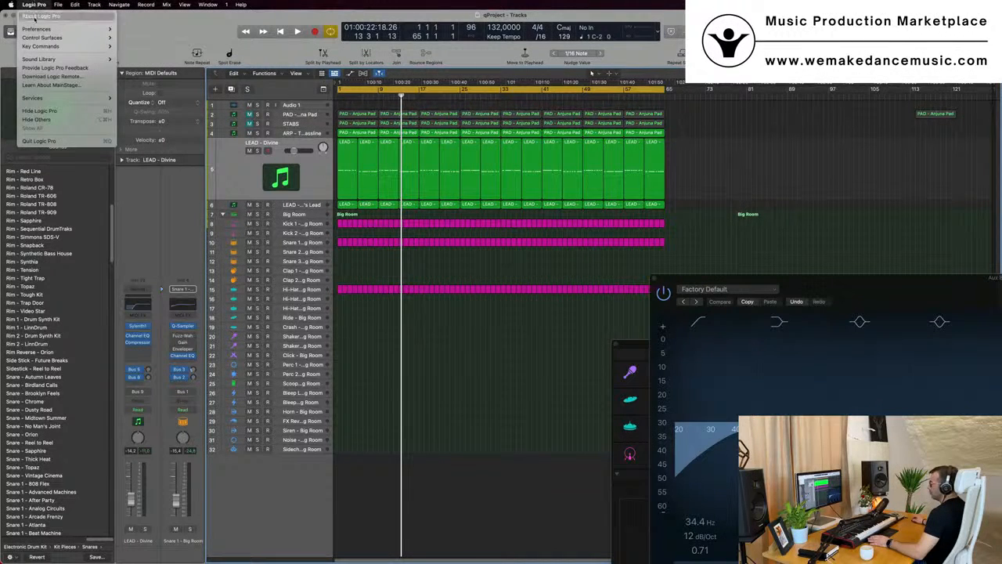
left_click(34, 16)
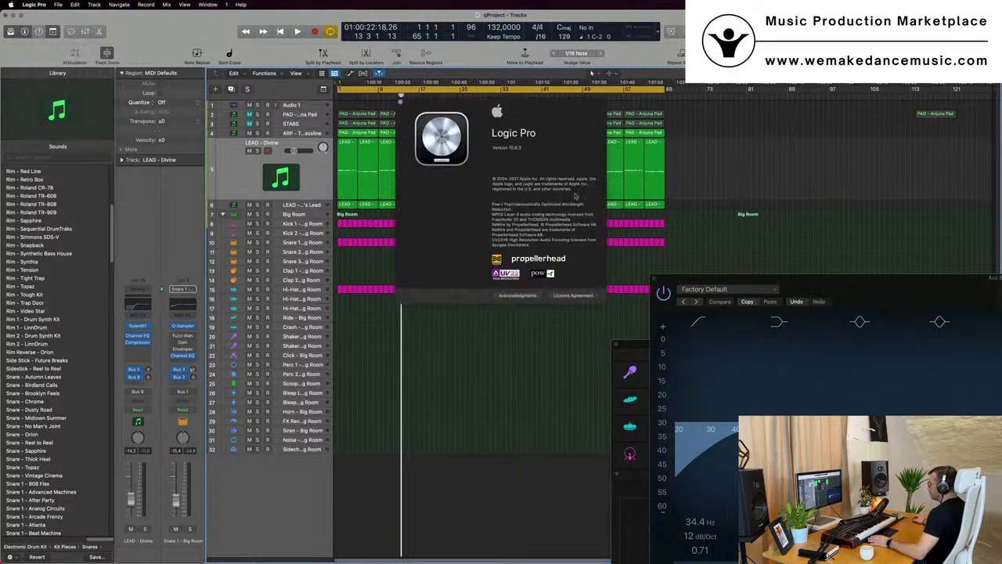
left_click(400, 102)
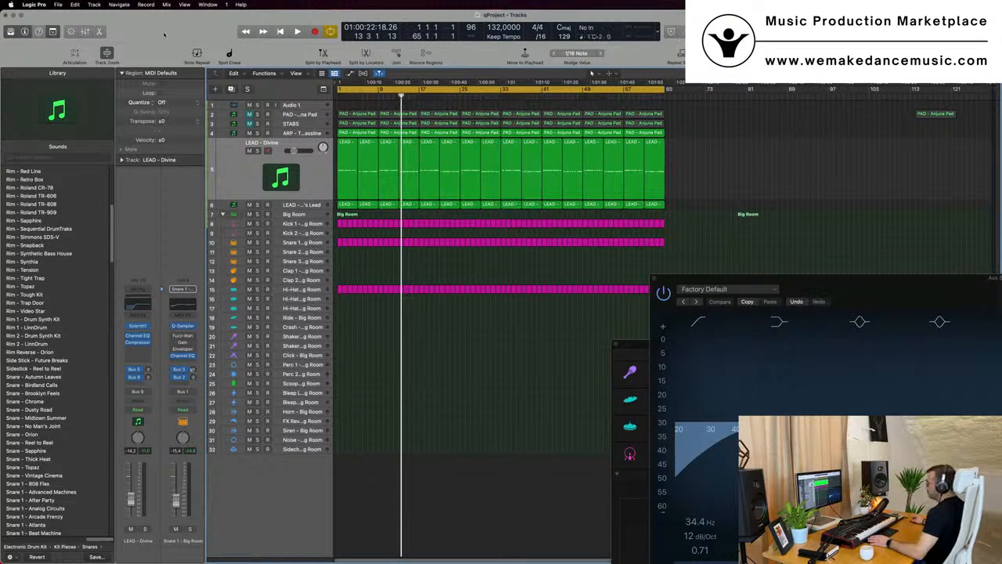
Mute and unmute the PAD - Anjuna Pad track during playback to compare the mix
key("space")
scroll(405, 388, "up", 4)
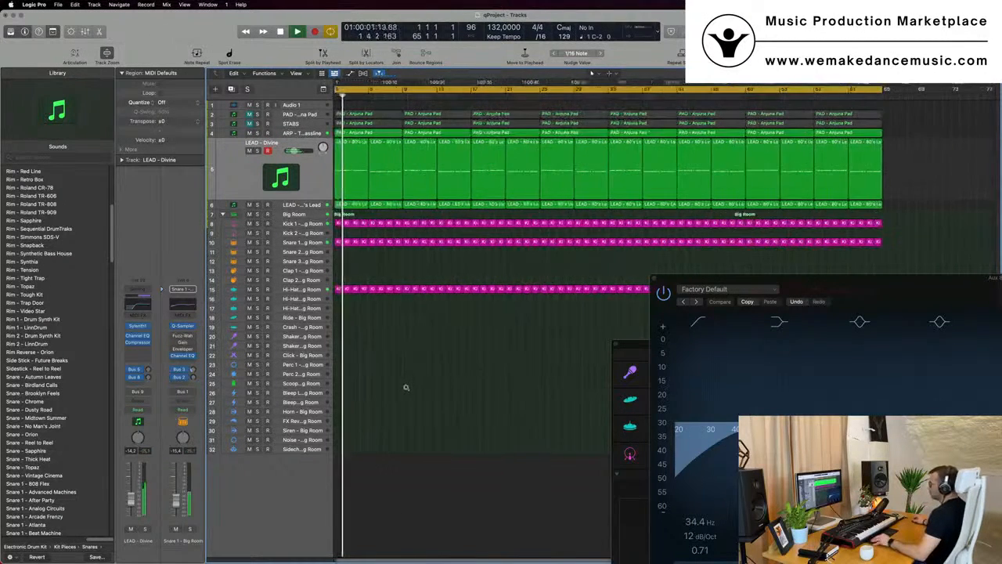
scroll(406, 388, "down", 4)
left_click(249, 114)
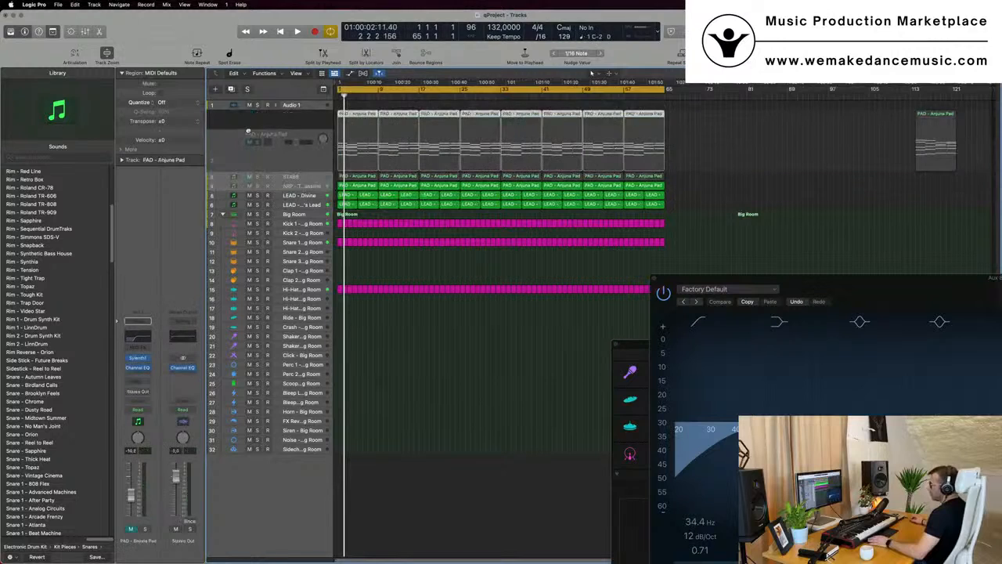
key("space")
left_click(250, 177)
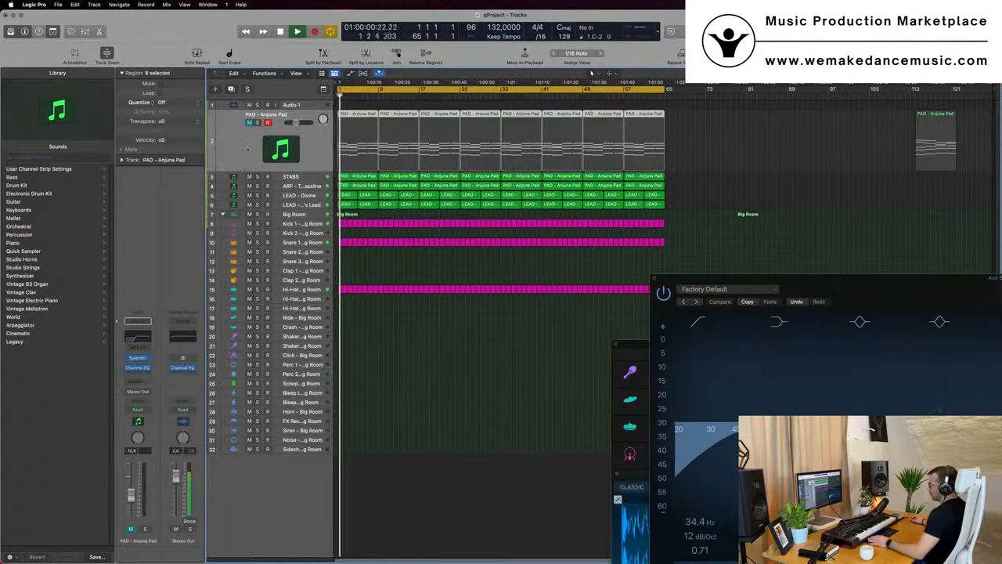
left_click(249, 122)
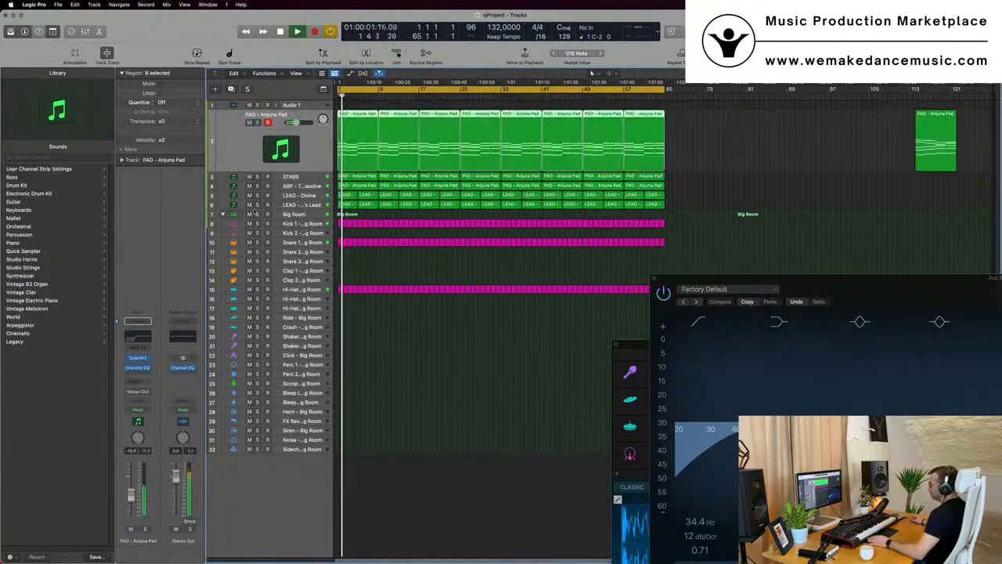
Inspect the Aux 8 bus send destination on the LEAD - Divine track, restart playback, and close the EQ window
left_click(302, 196)
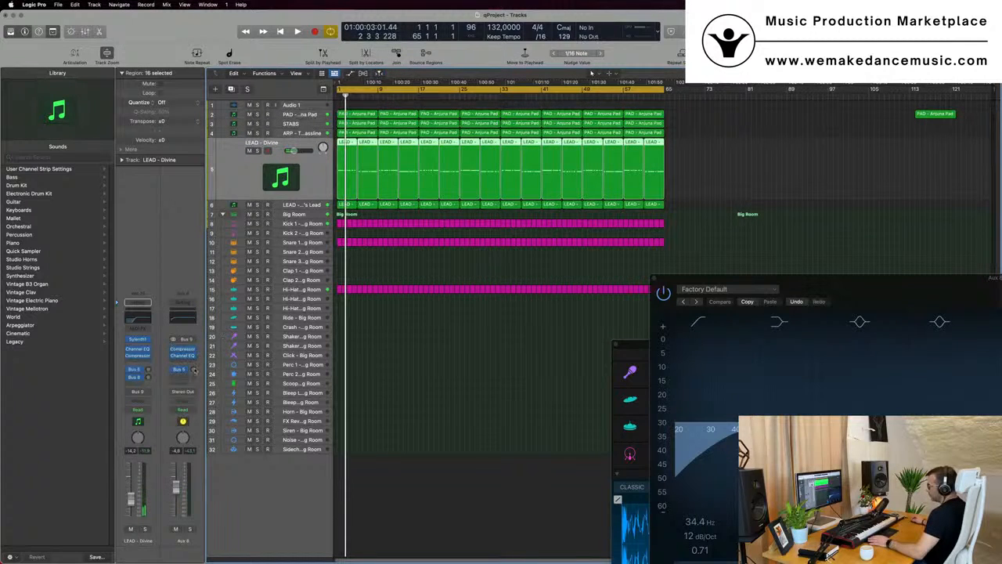
left_click(194, 370)
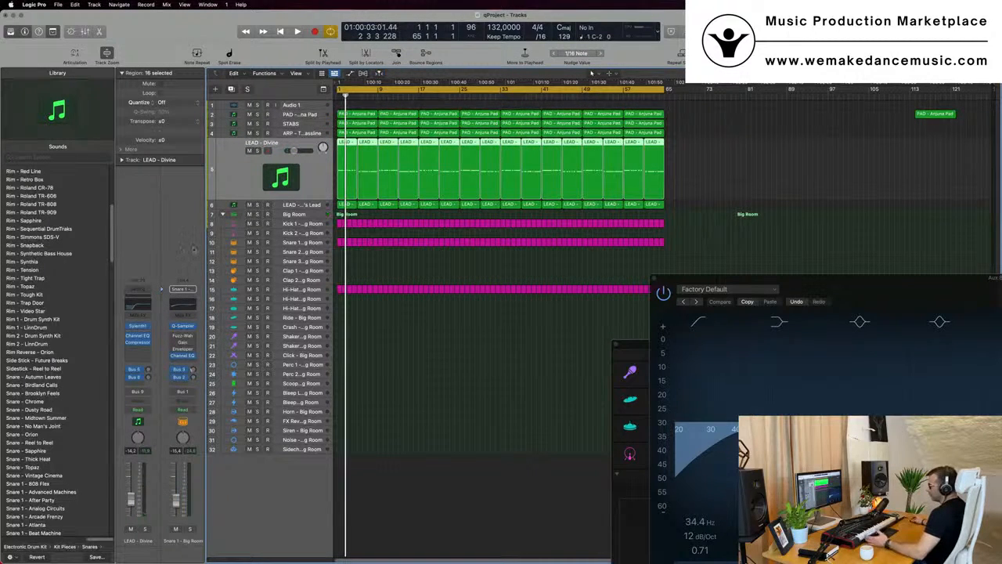
left_click(429, 363)
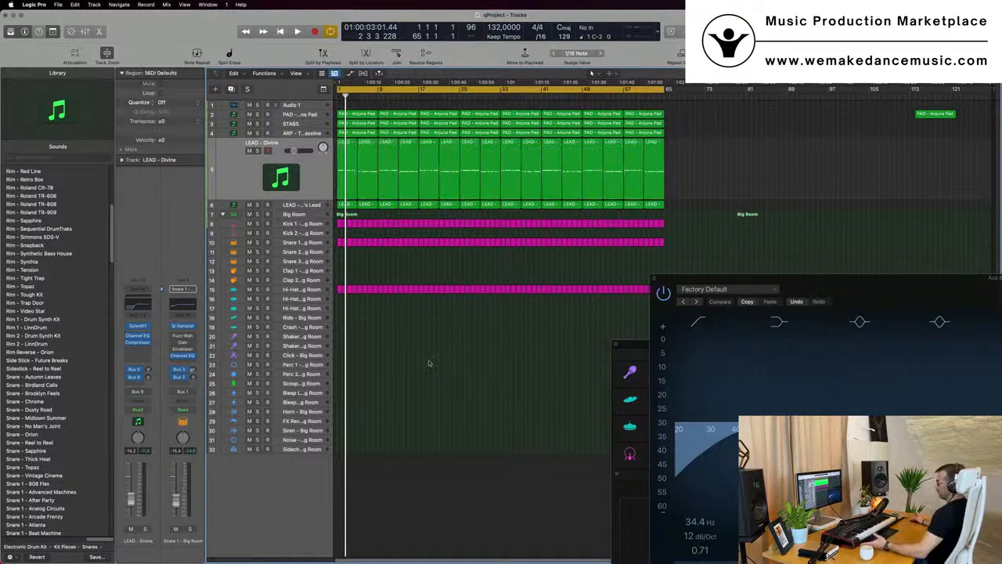
left_click_drag(828, 280, 684, 263)
key("space")
left_click(405, 352)
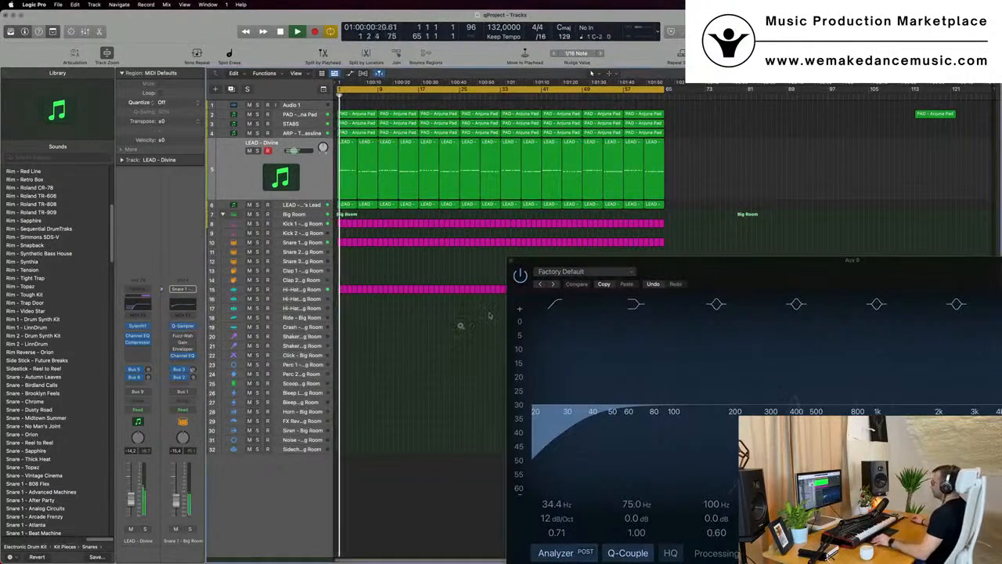
left_click(512, 259)
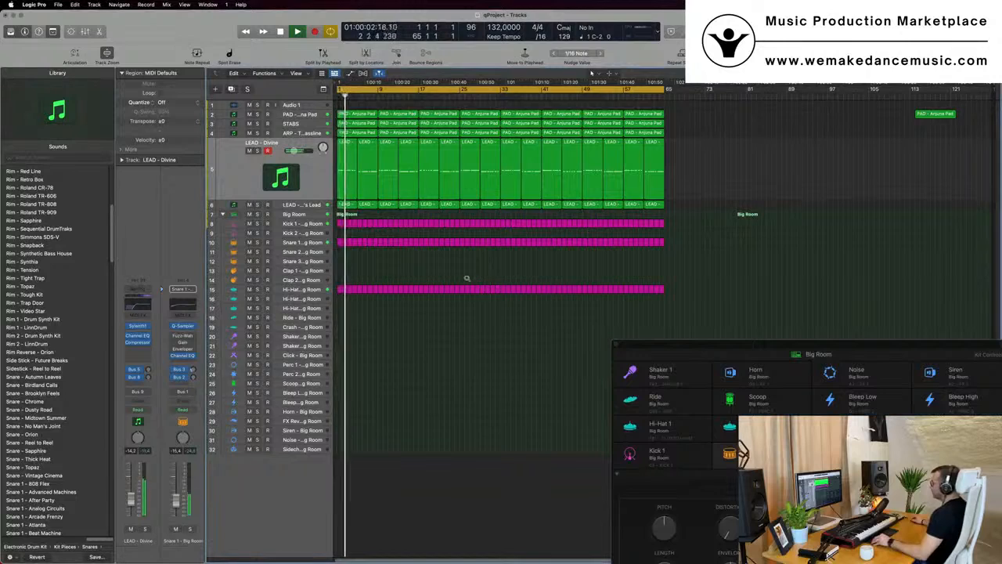
Open the Big Room Drum Machine Designer window and close it again
left_click(467, 278, "ctrl+alt")
left_click_drag(795, 345, 457, 225)
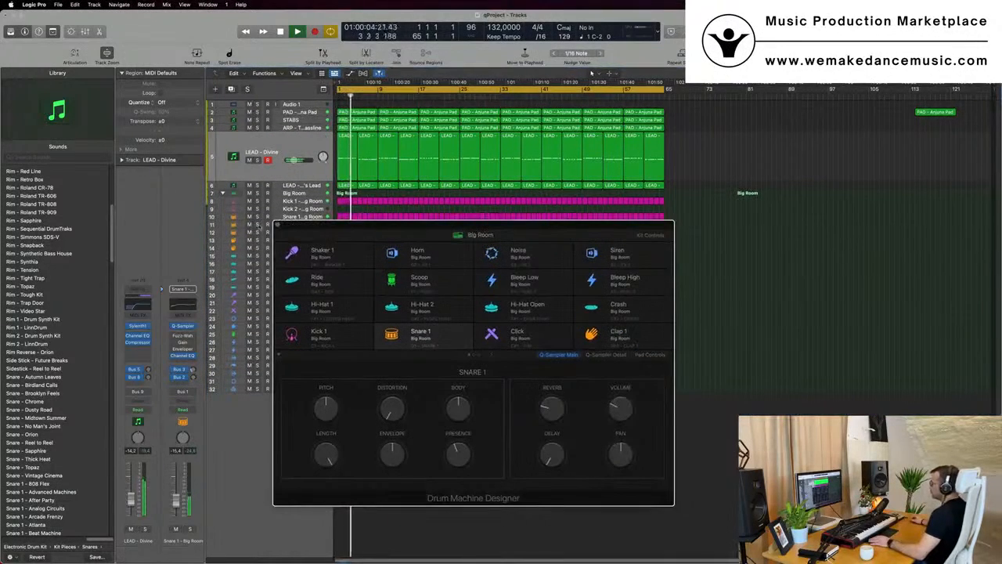
left_click(279, 224)
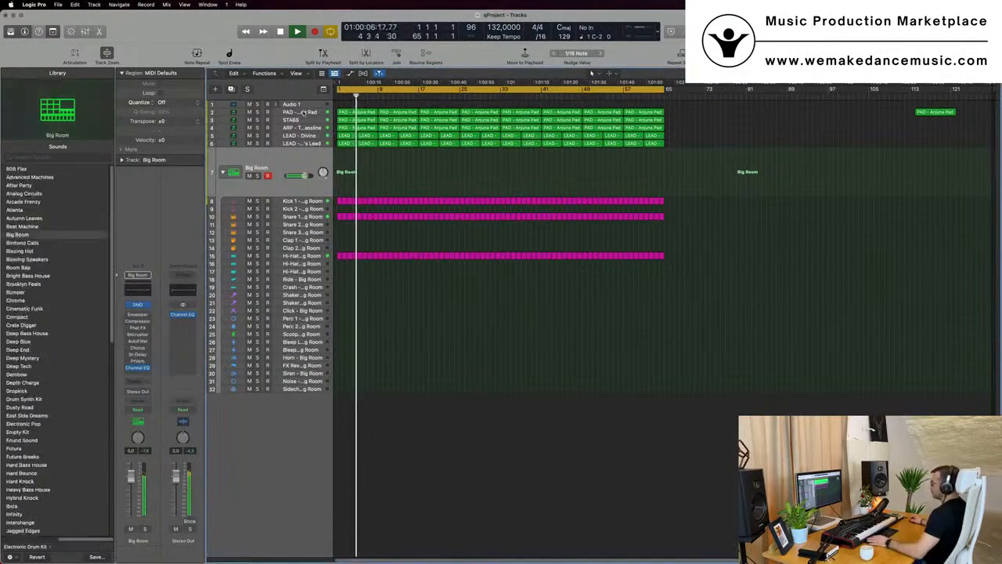
Switch between the PAD, STABS and LEAD - 80's Lead tracks while the project plays
left_click(305, 114)
left_click(250, 136)
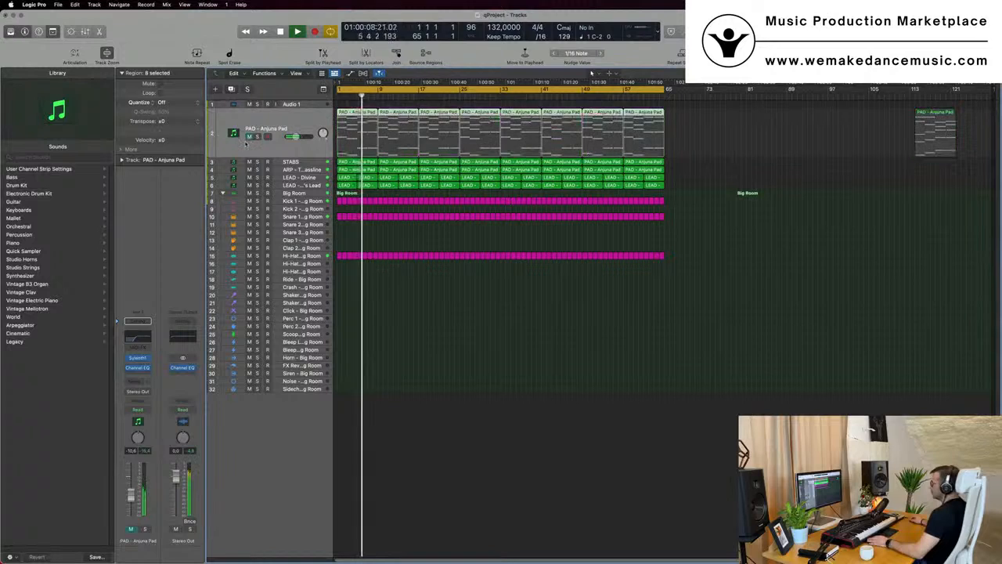
left_click(300, 164)
key("Return")
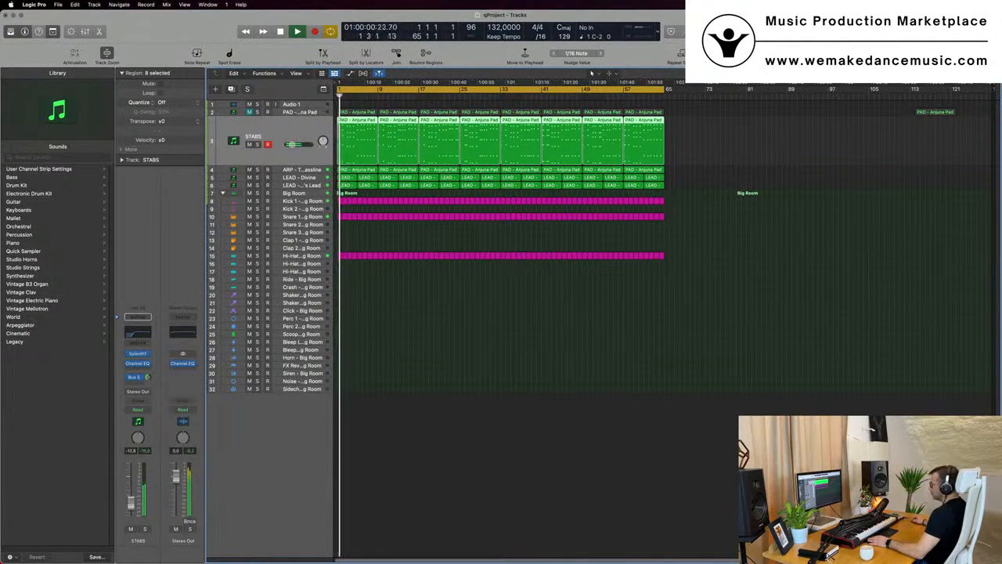
left_click(305, 185)
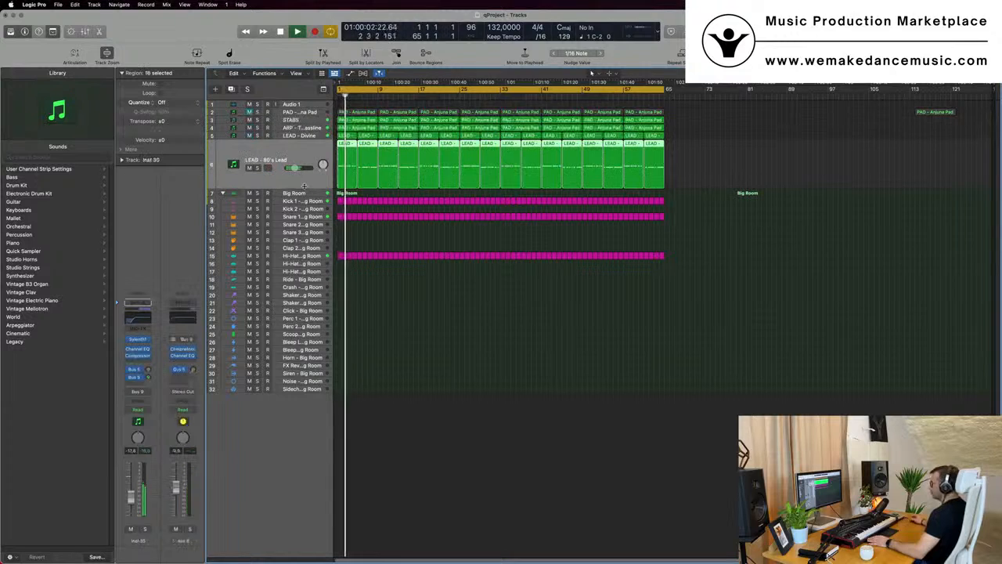
Solo and unsolo the LEAD - 80's Lead track during playback to compare the mix
left_click(257, 167)
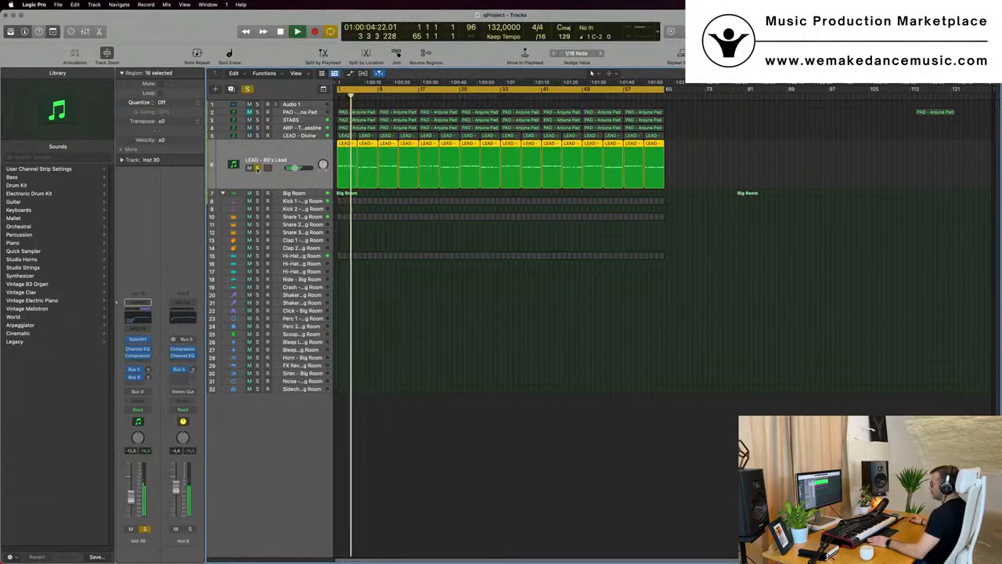
left_click(258, 168)
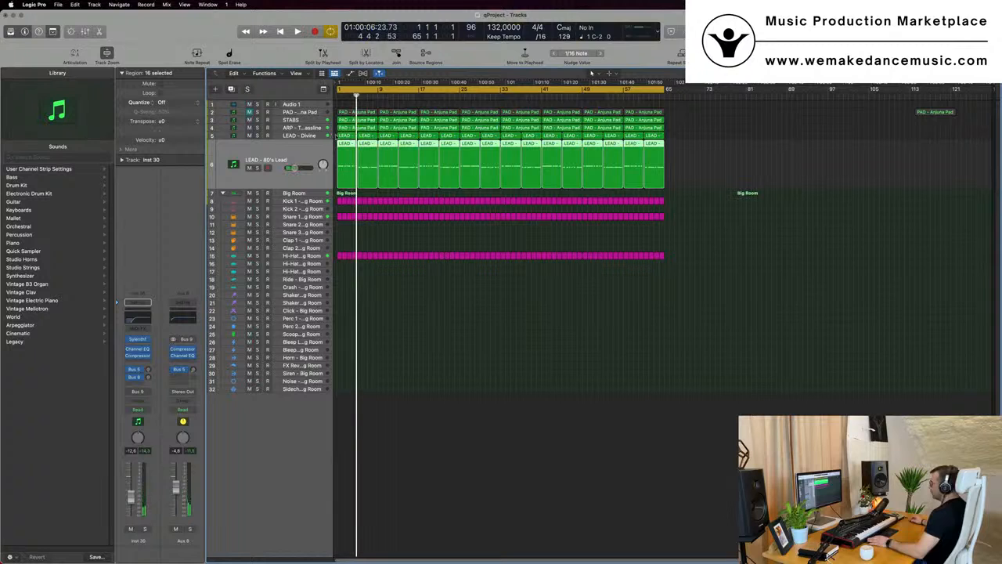
Delete the lead regions in the first 16 bars of both LEAD tracks
left_click_drag(336, 136, 412, 154)
key("Delete")
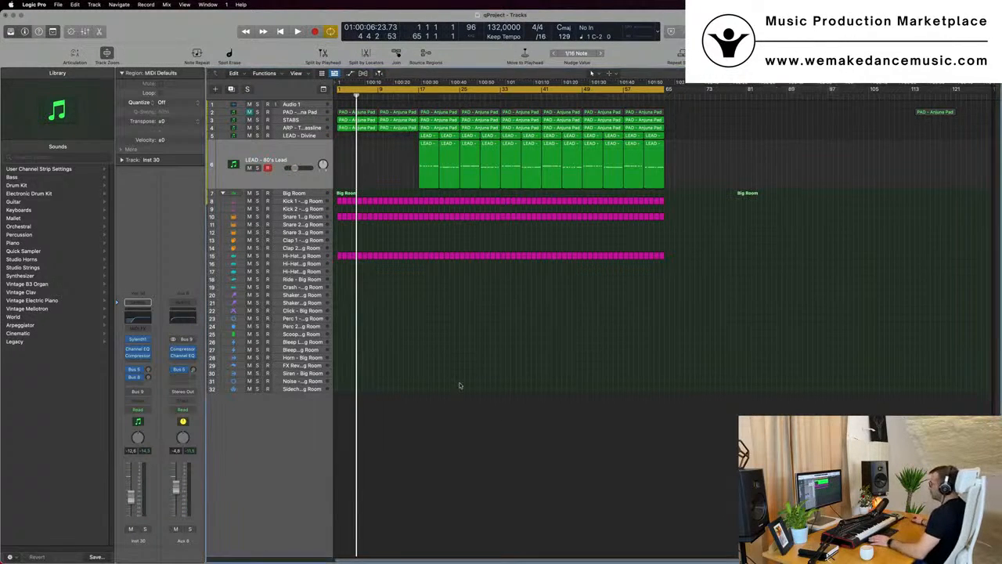
Delete the first two STABS regions at the start of the arrangement
key("space")
scroll(447, 381, "up", 5)
scroll(447, 380, "down", 3)
key("space")
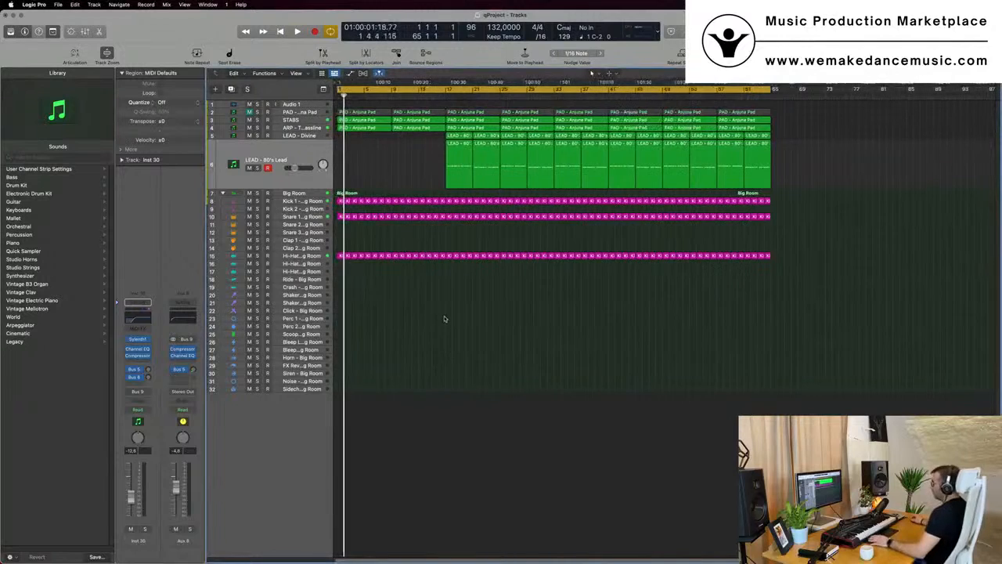
left_click(298, 126)
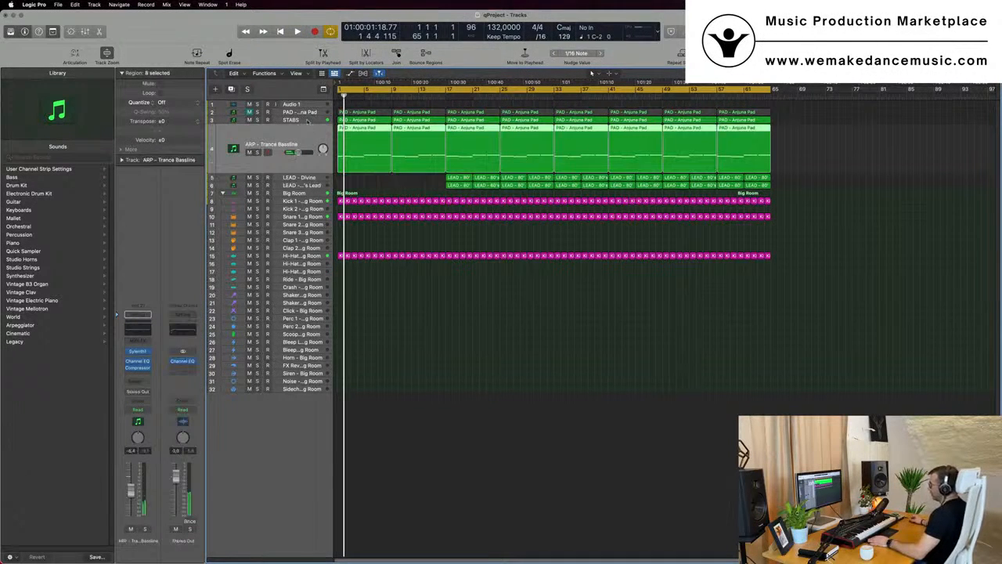
left_click(307, 121)
left_click(367, 122)
key("space")
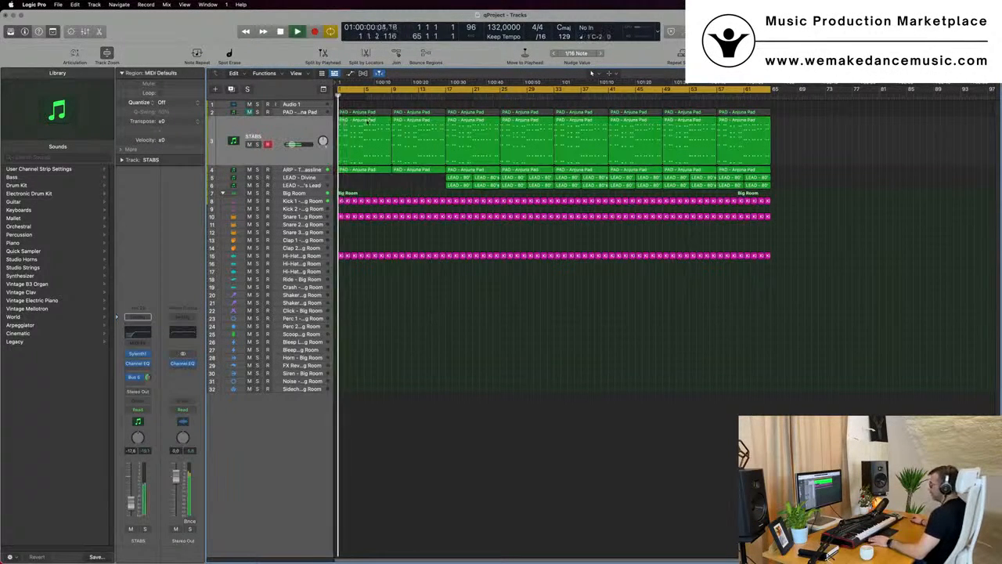
key("Delete")
left_click(399, 140)
key("Delete")
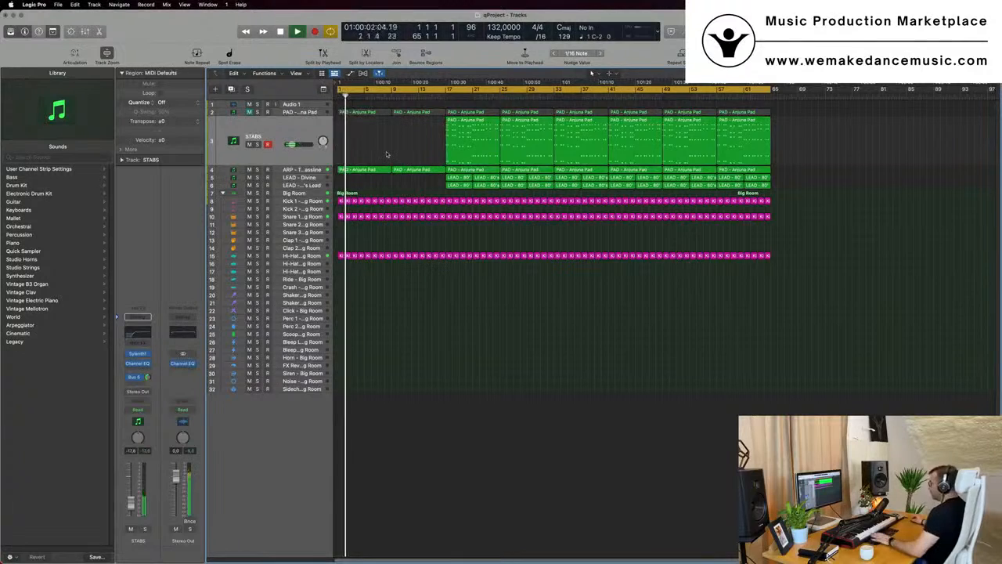
Duplicate the ARP - Trance Bassline track and move its first region onto the new track
key("Return")
key("z")
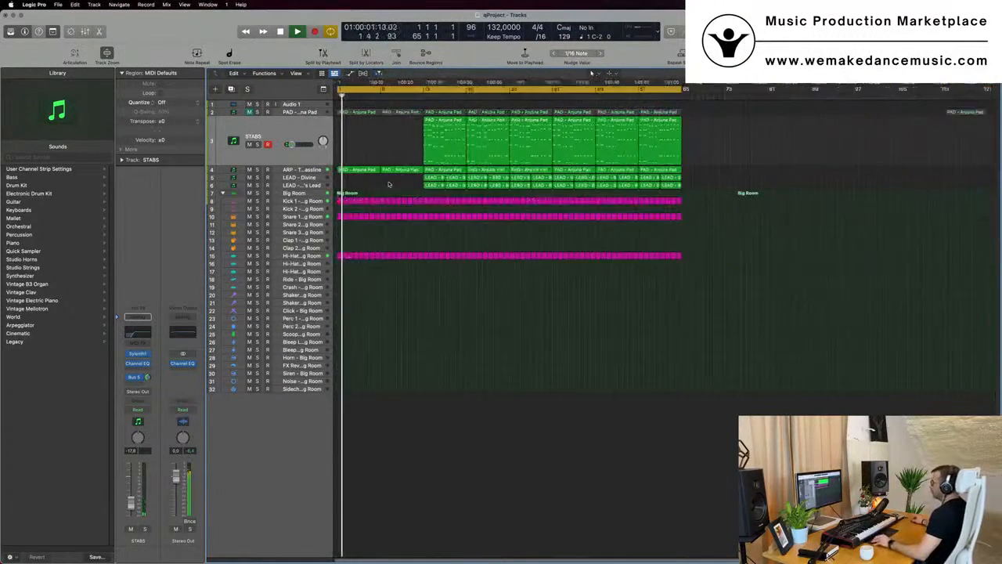
left_click(280, 169)
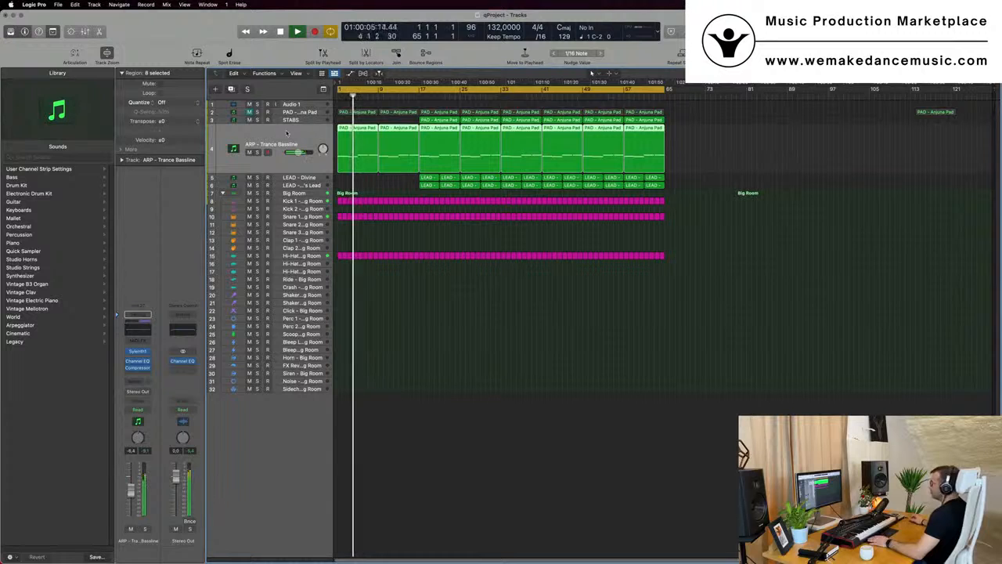
key("space")
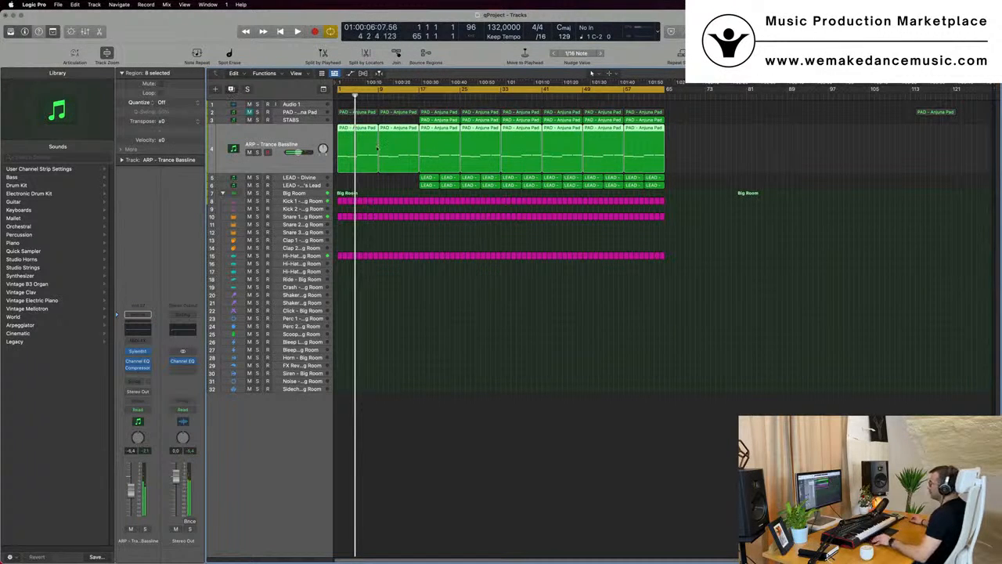
key("super+d")
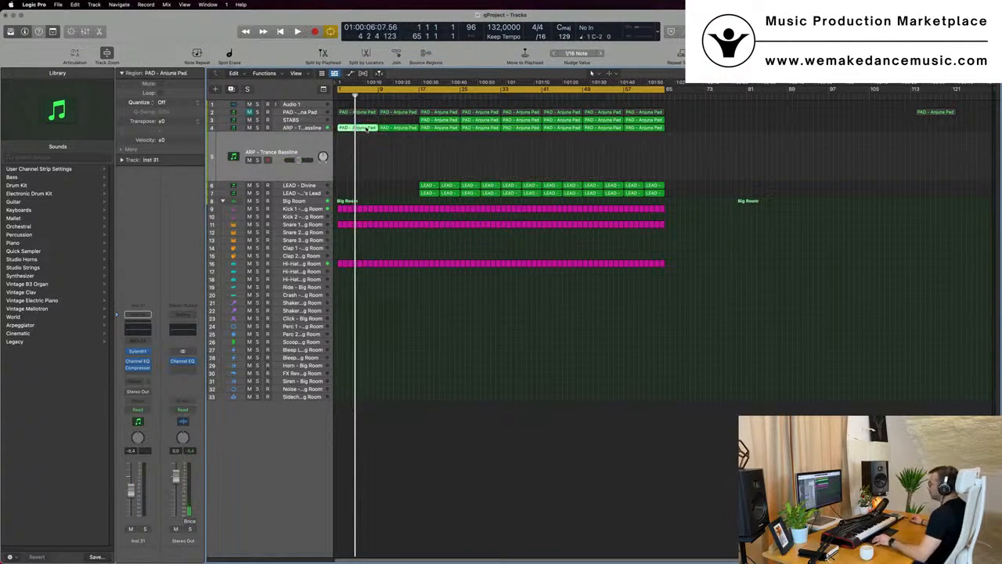
left_click_drag(366, 129, 365, 156)
key("Return")
key("space")
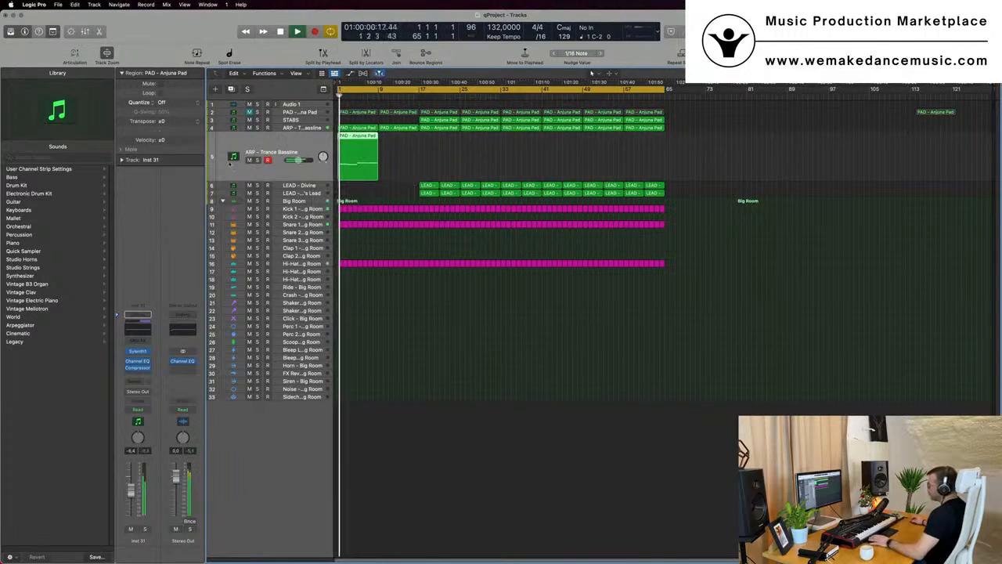
Load the BASS - Bass Pad preset into Sylenth1 on the new track
left_click(137, 352)
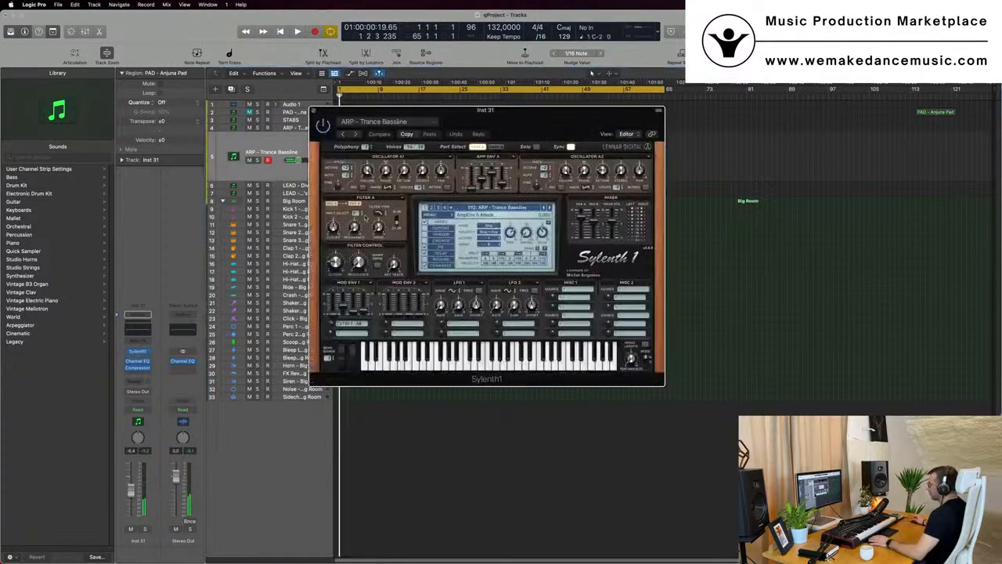
left_click(478, 208)
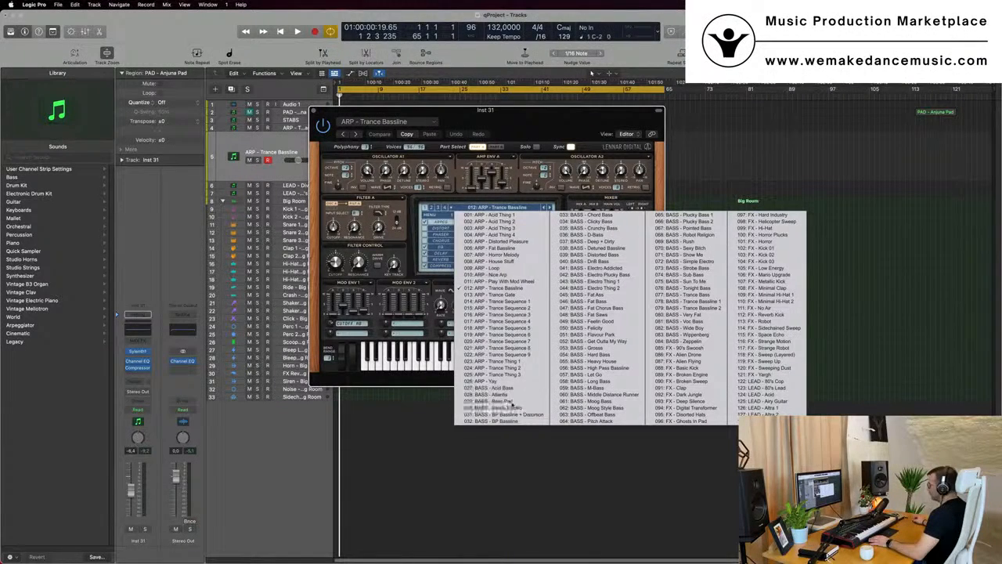
left_click(512, 404)
left_click_drag(485, 110, 849, 150)
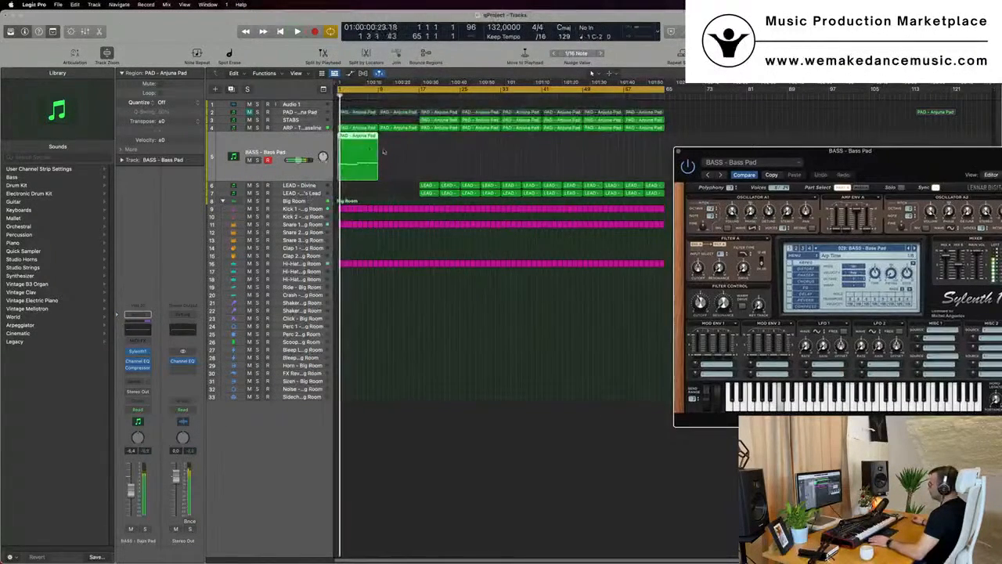
Open the new track's region in the Piano Roll and transpose its notes up an octave
double_click(368, 148)
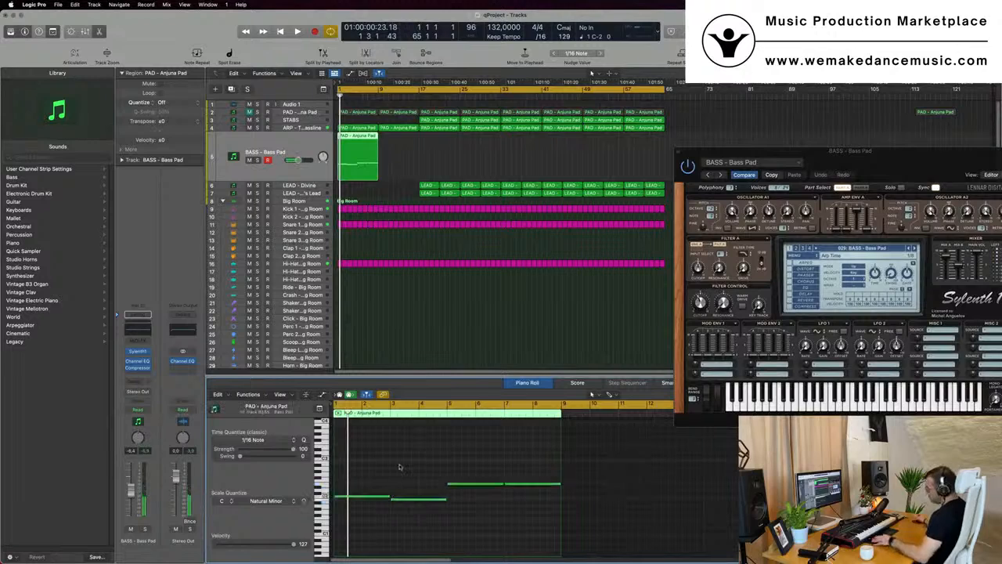
key("alt+shift+Up")
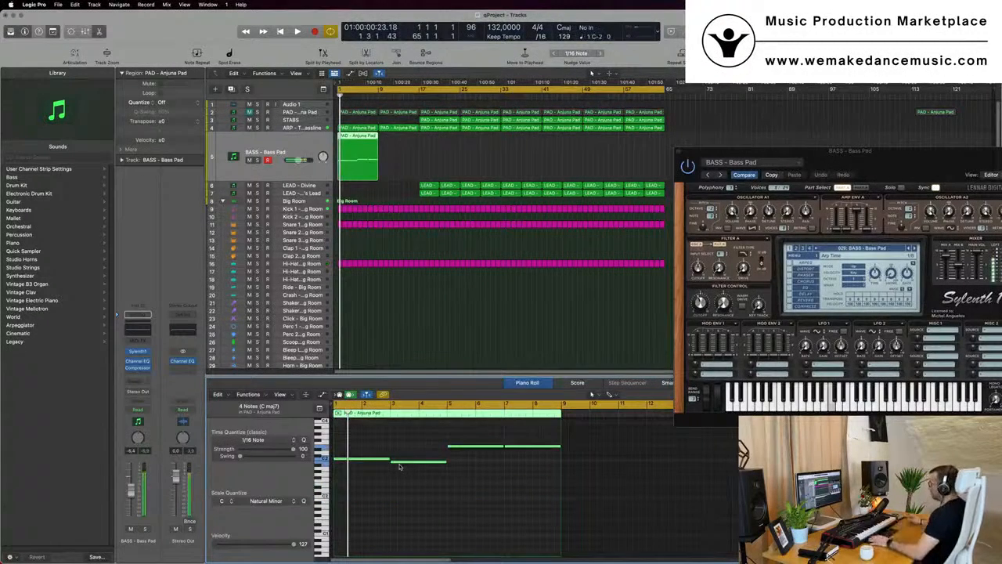
left_click_drag(903, 163, 889, 162)
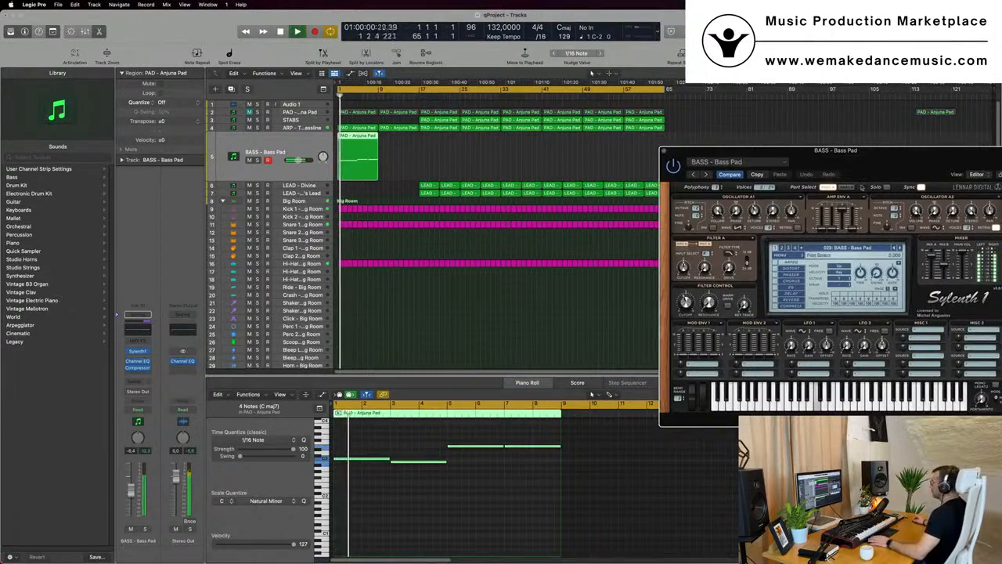
left_click_drag(876, 166, 836, 162)
left_click(427, 507)
key("space")
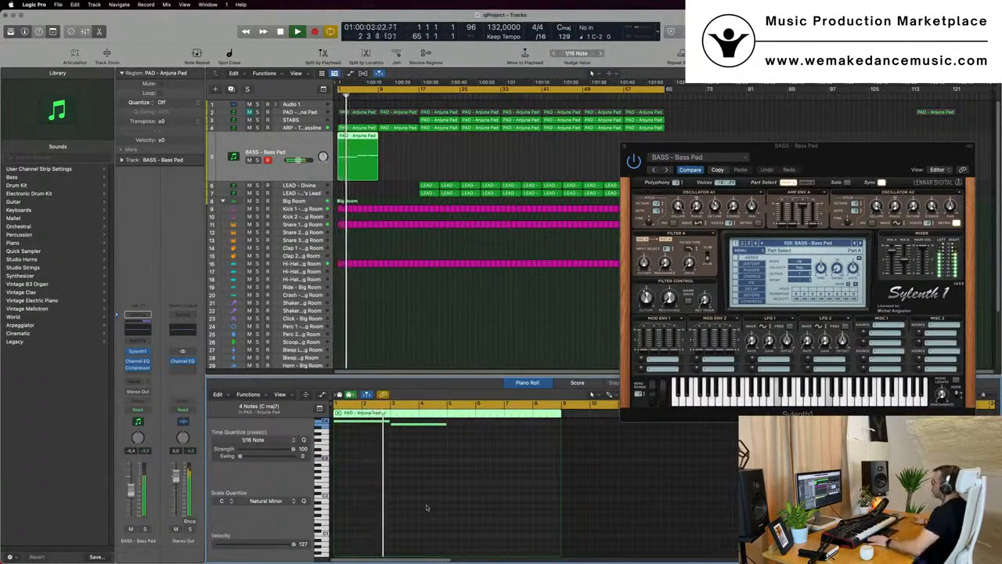
Lower the BASS - Bass Pad track's volume and close the Sylenth1 window
left_click_drag(894, 157, 722, 172)
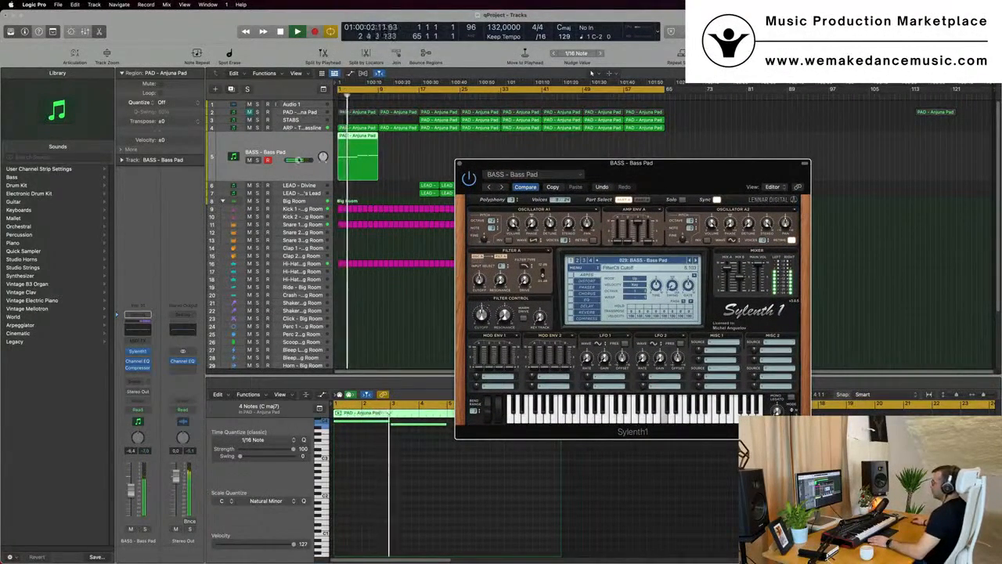
left_click(139, 461)
key("Return")
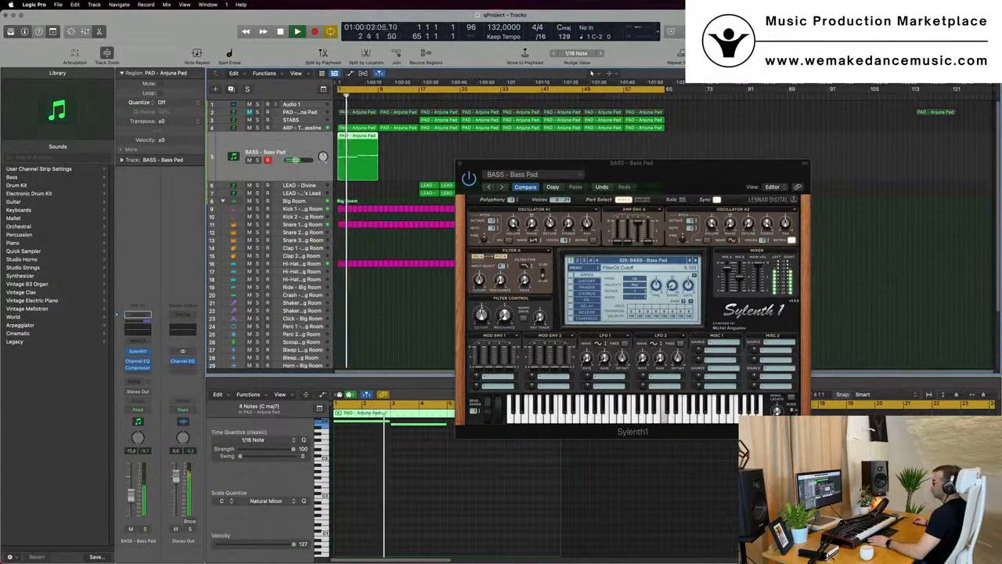
left_click_drag(716, 164, 603, 202)
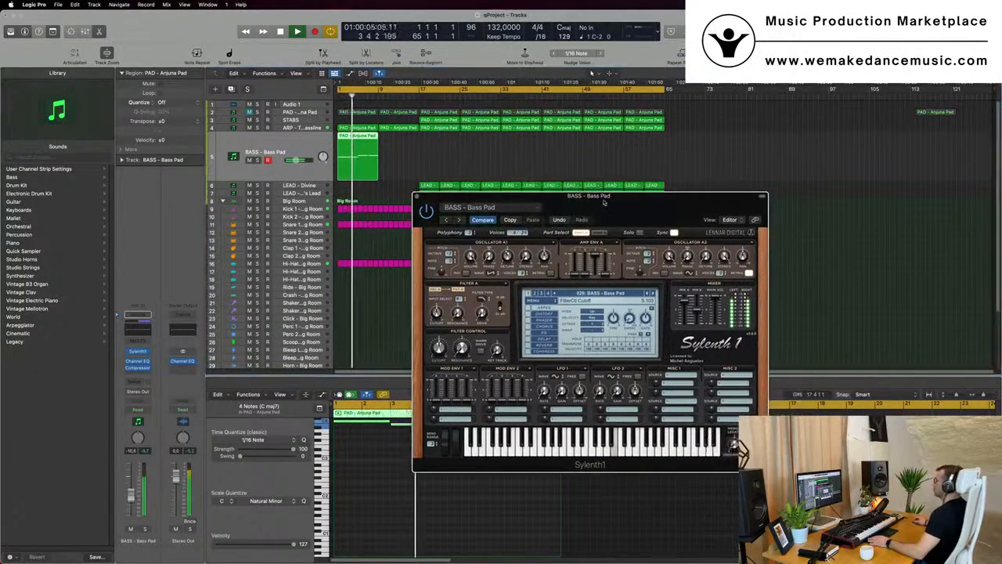
left_click(417, 197)
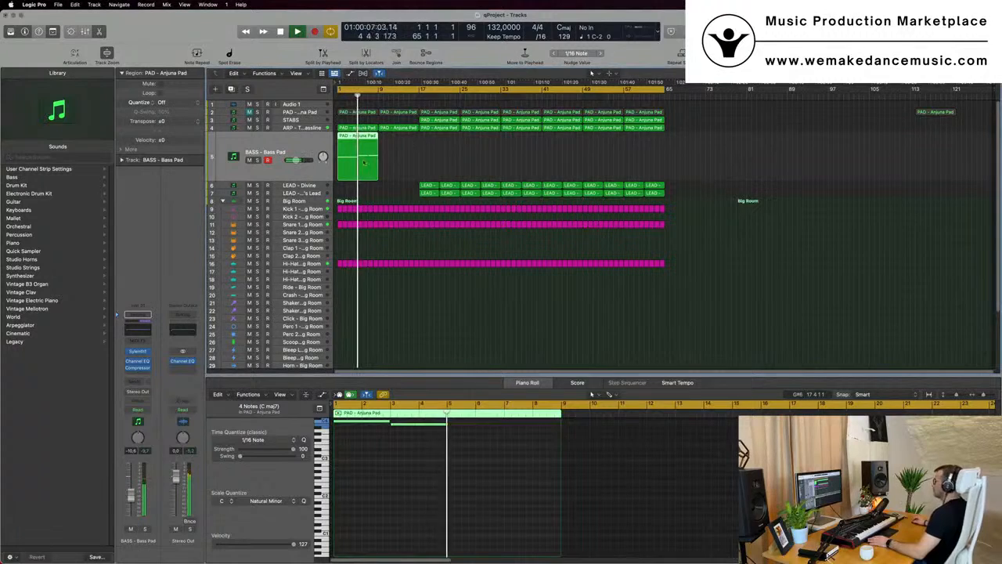
Repeat the bass region once on the BASS - Bass Pad track
key("super+r")
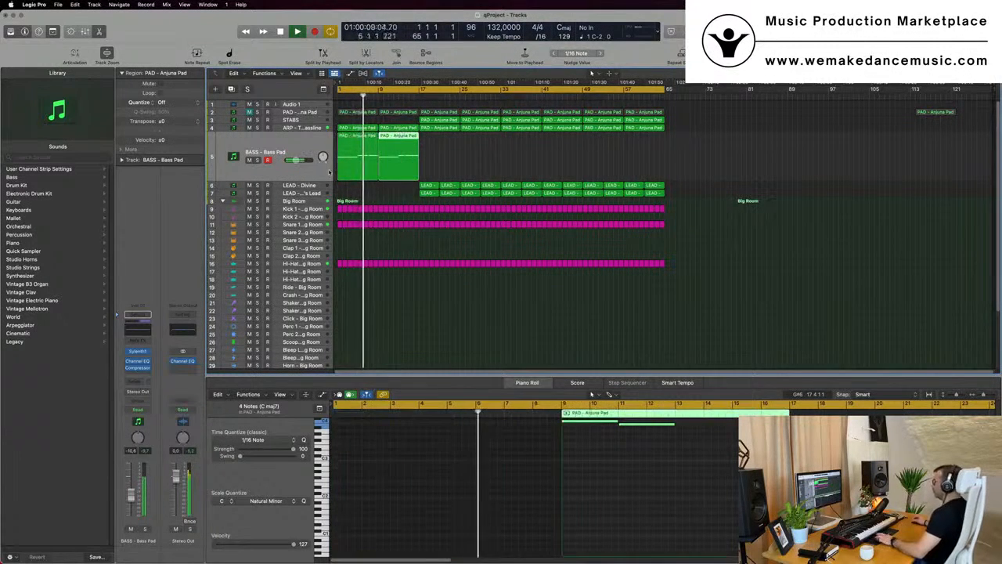
left_click(286, 138)
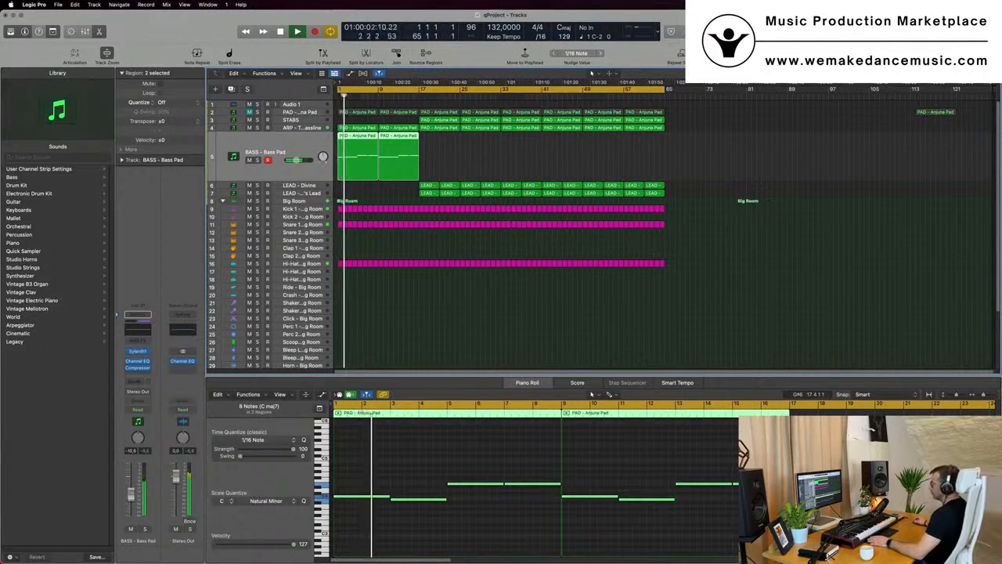
left_click(490, 295)
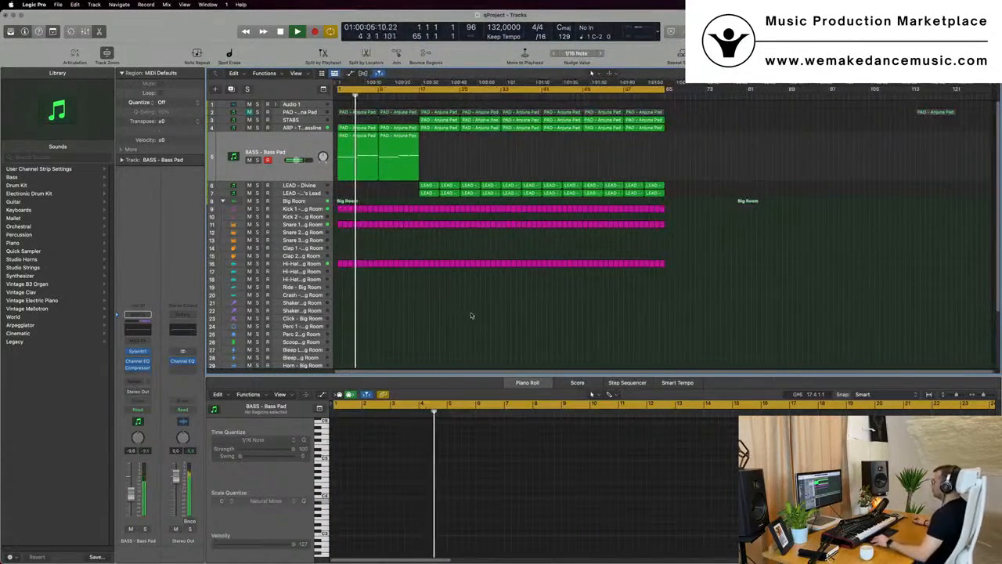
scroll(471, 313, "up", 4)
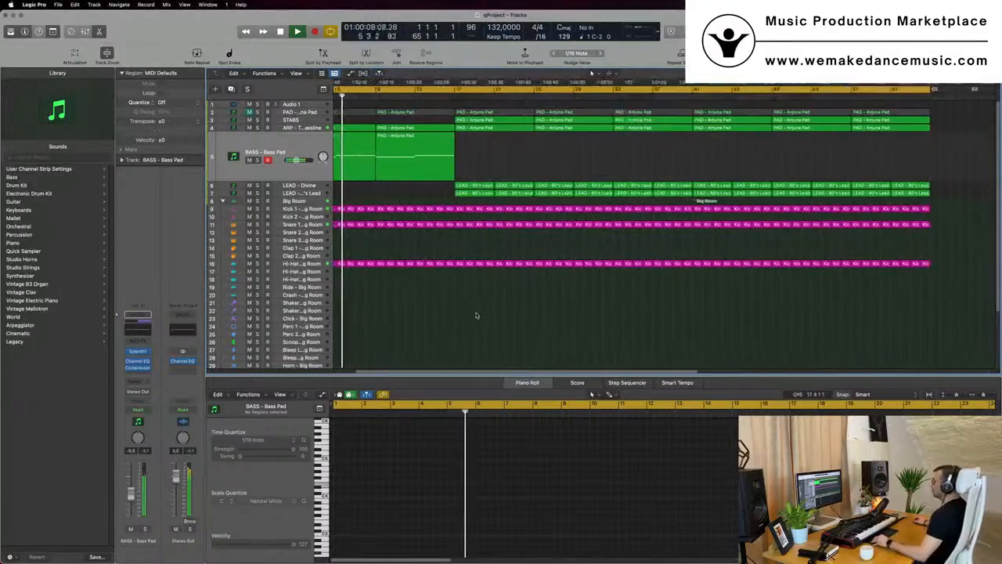
scroll(475, 315, "down", 2)
scroll(477, 313, "up", 4)
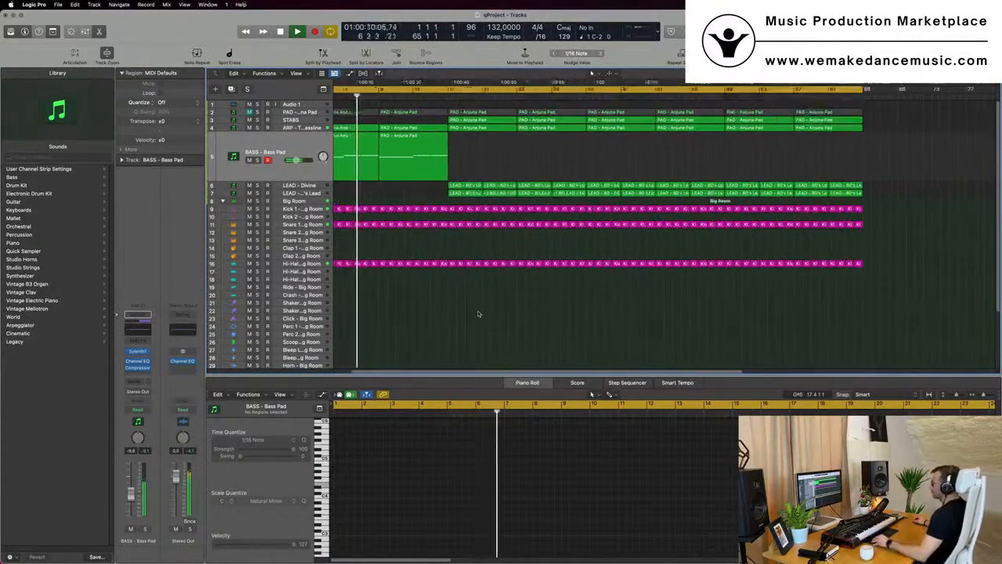
scroll(476, 309, "down", 1)
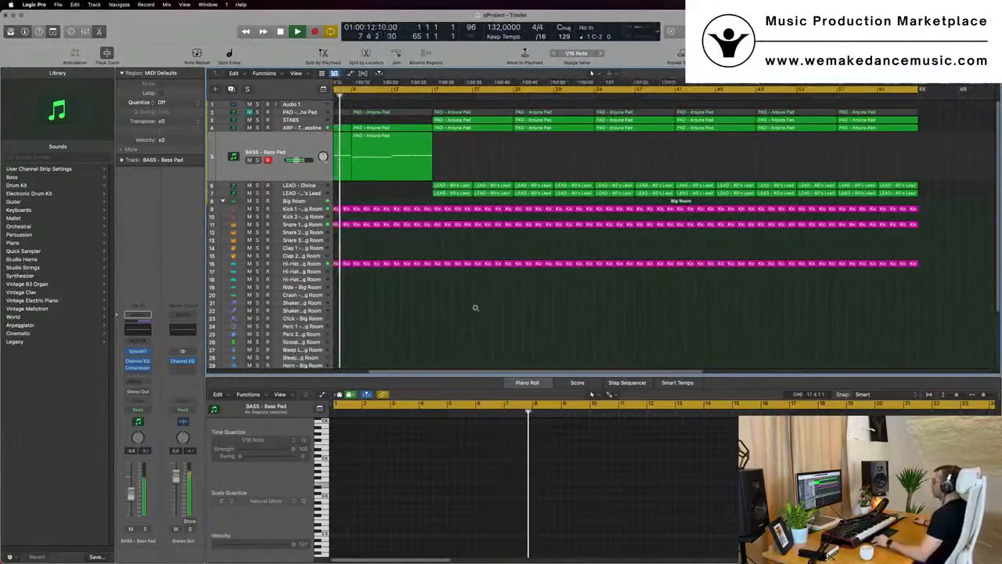
scroll(481, 310, "up", 4)
scroll(483, 310, "down", 3)
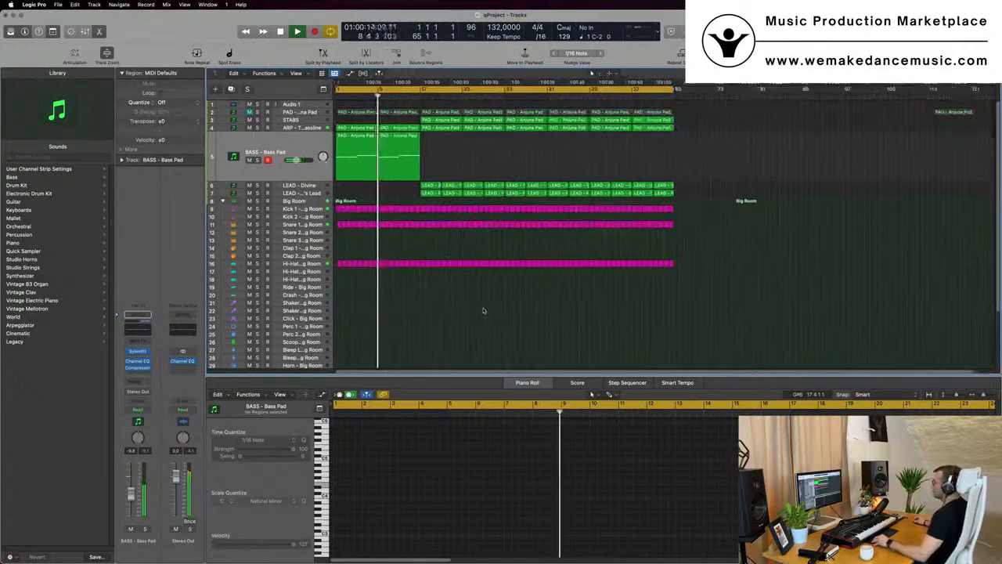
left_click(297, 127)
key("Return")
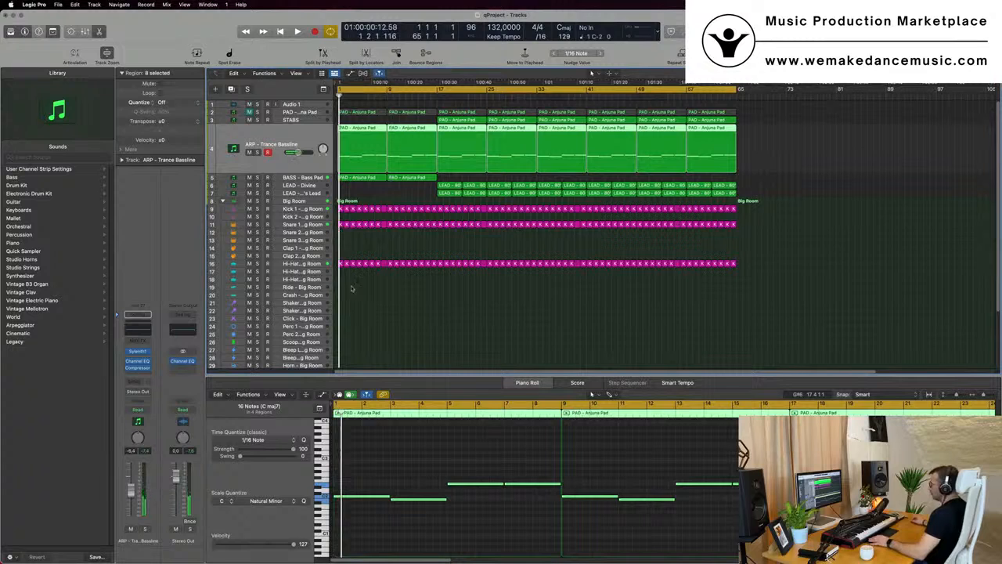
Place a one-bar kick region at bar 1 of the Crash track and delete three of its notes, keeping one
scroll(351, 290, "down", 2)
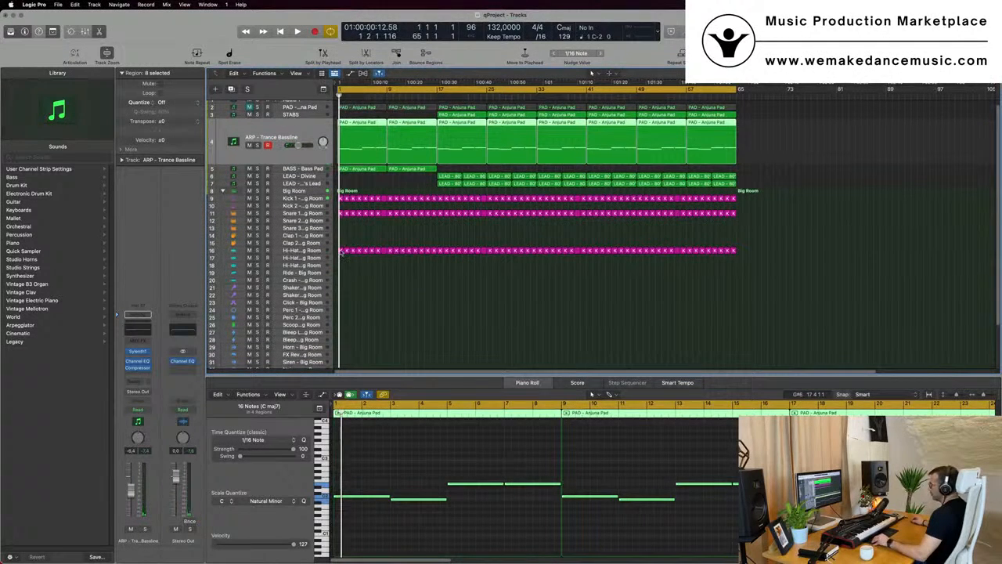
key("space")
left_click_drag(341, 251, 342, 443)
scroll(353, 454, "up", 5)
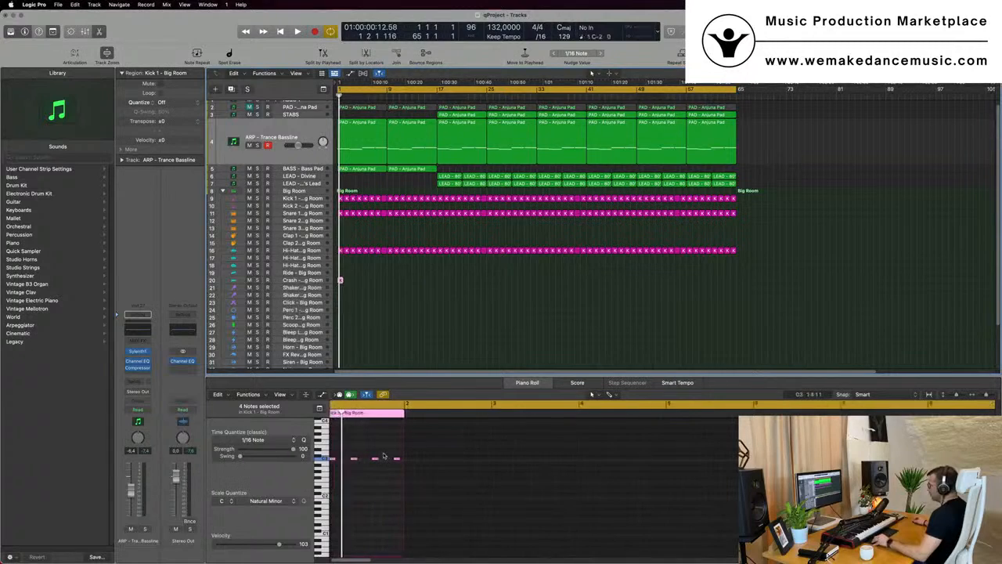
left_click_drag(369, 452, 424, 461)
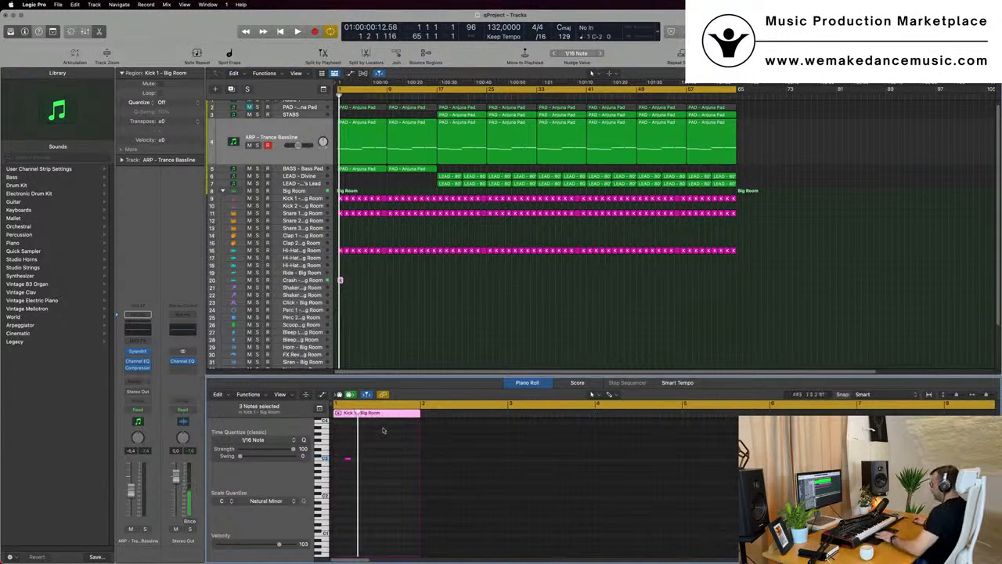
key("Delete")
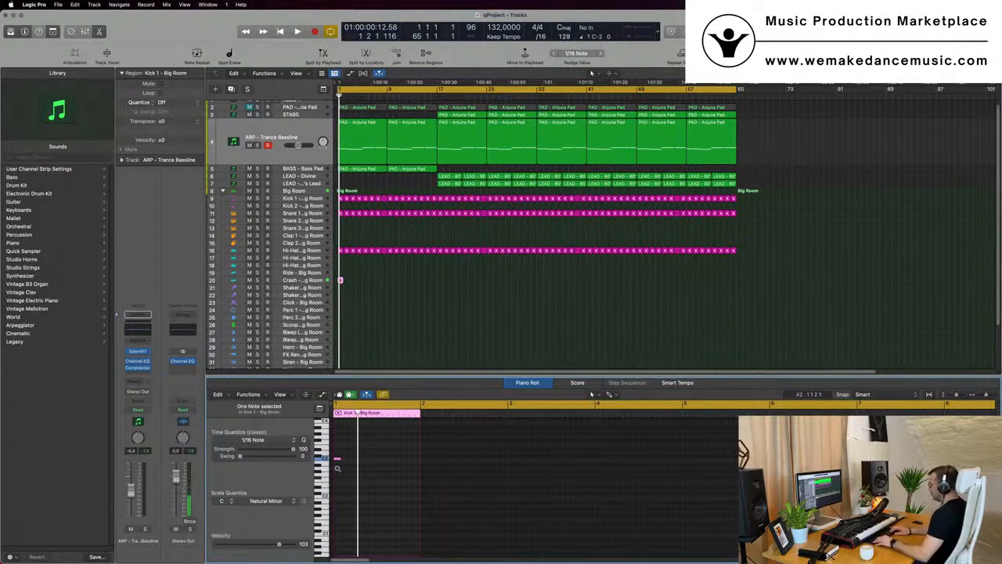
Audition the arrangement, select the Crash track and lower its volume slightly
key("space")
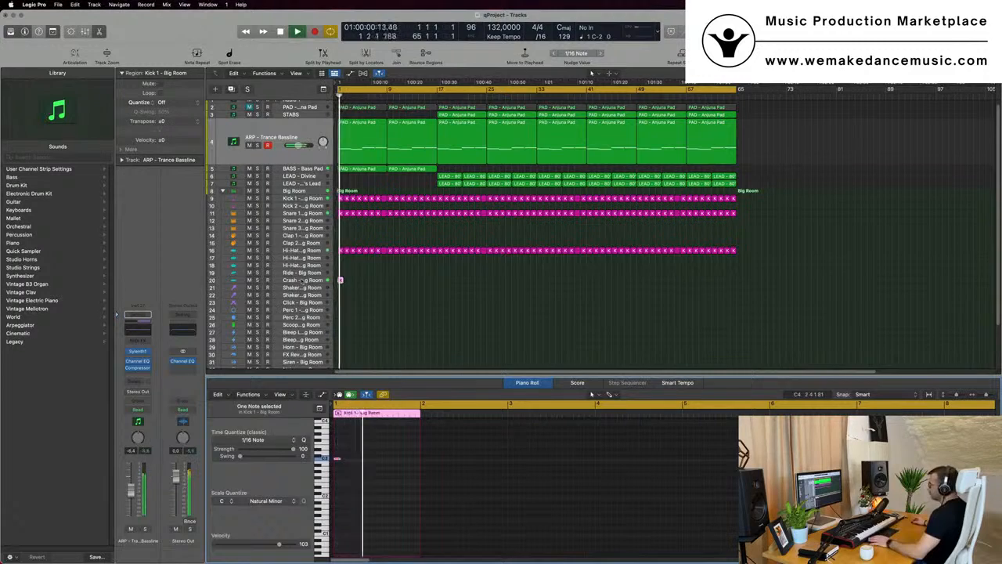
left_click(302, 280)
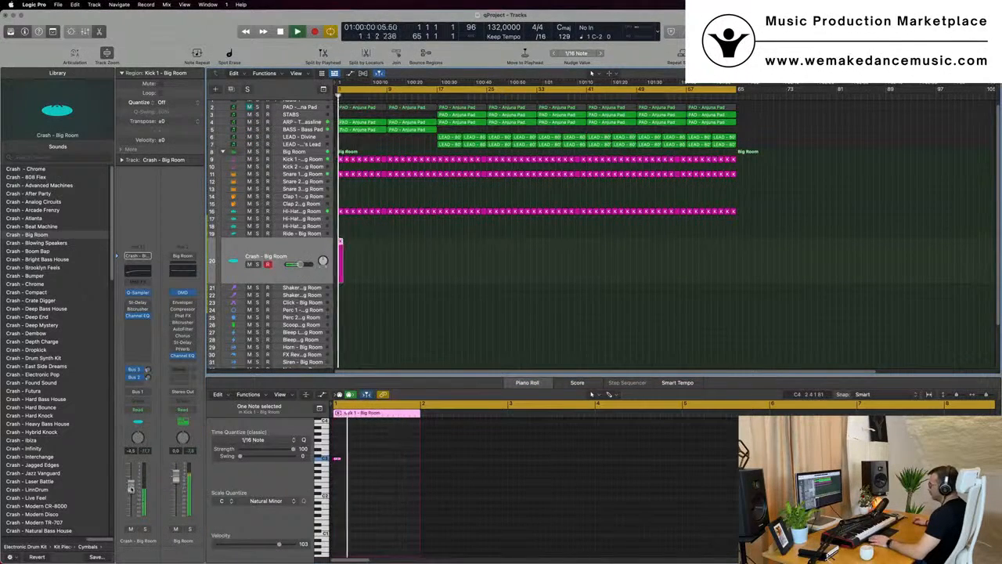
key("space")
left_click_drag(131, 497, 131, 499)
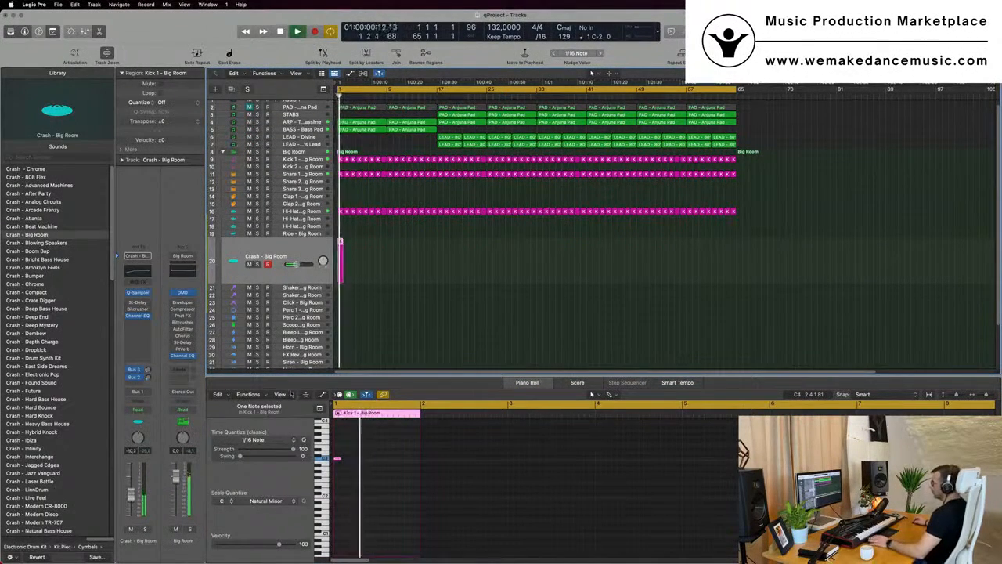
Select all regions in the arrangement, then name and color them by their tracks
key("super+Right")
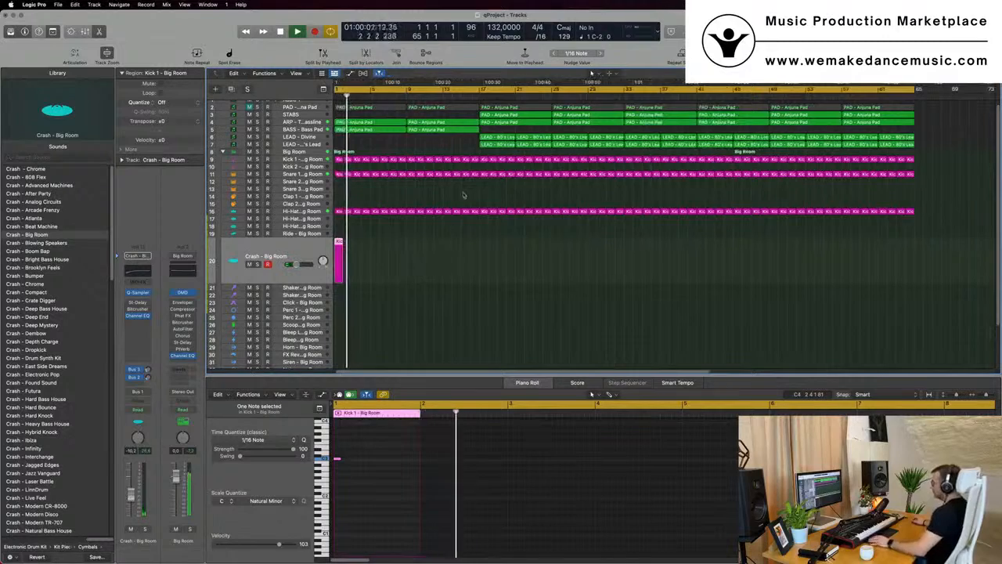
scroll(418, 224, "up", 1)
scroll(418, 223, "down", 1)
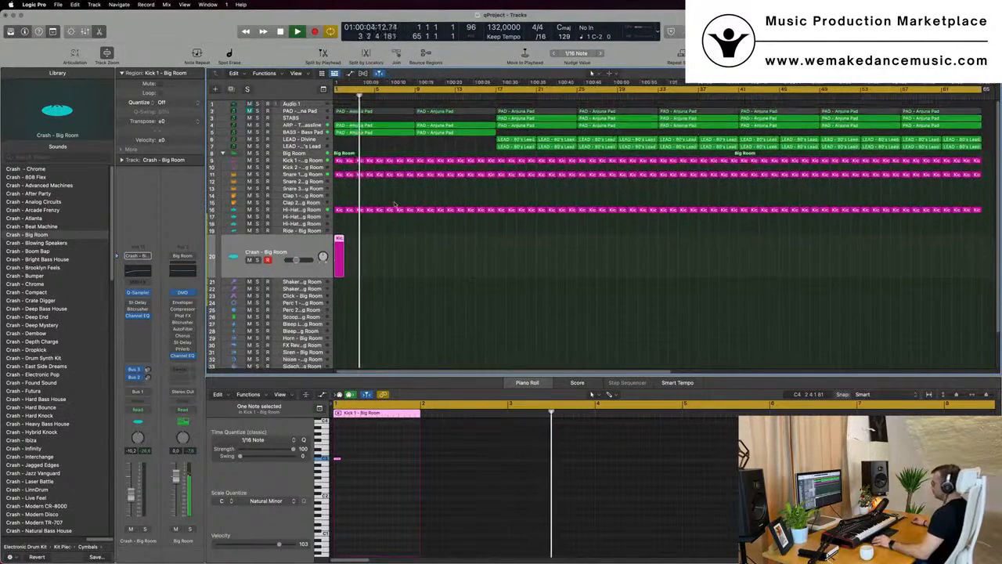
left_click(355, 197)
key("super+a")
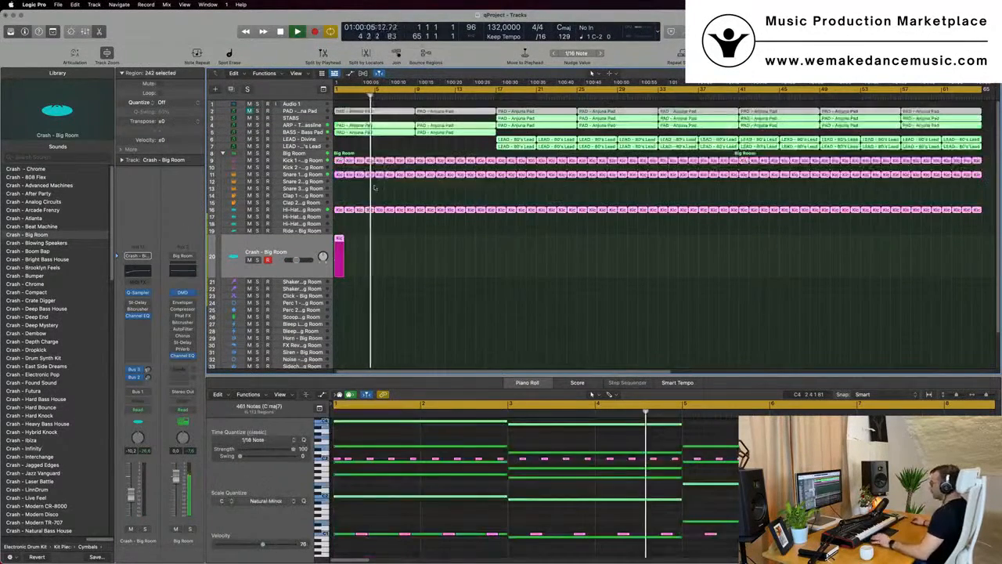
right_click(412, 162)
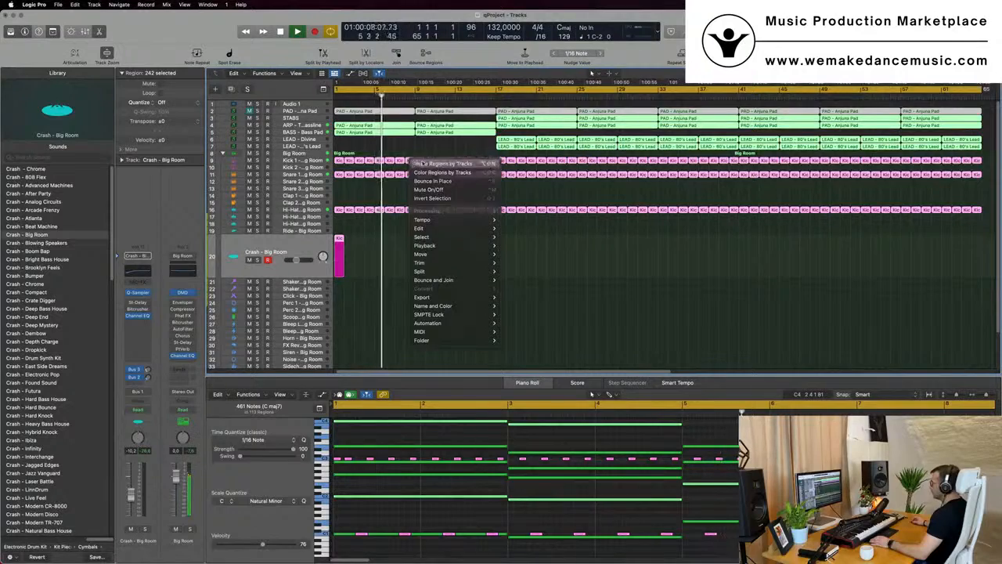
left_click(415, 164)
right_click(425, 162)
left_click(436, 173)
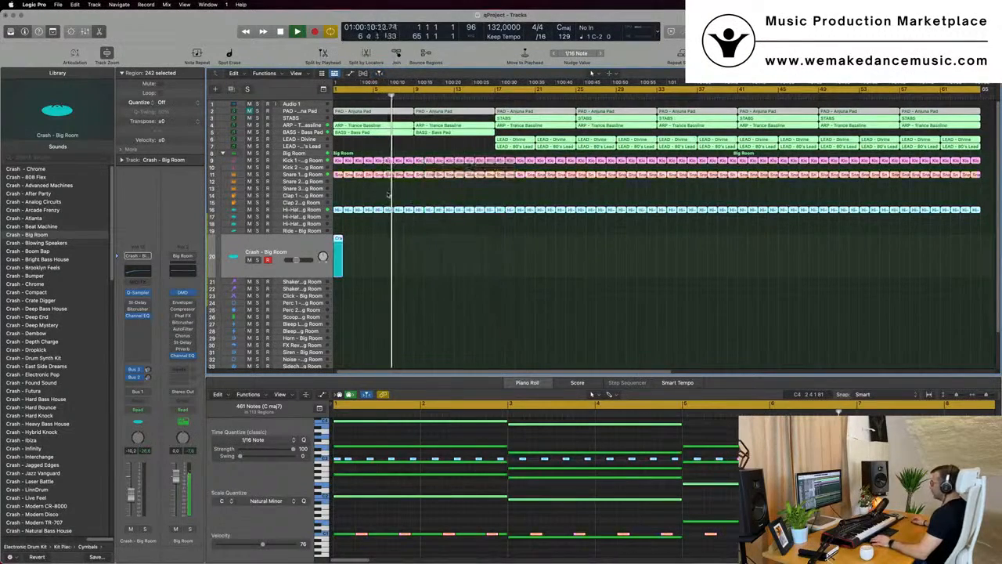
Copy the one-bar kick region to bar 1 of the Shaker 2 track and rework its notes into a row of sixteenth notes
left_click(389, 195)
key("space")
key("space")
scroll(367, 256, "down", 2)
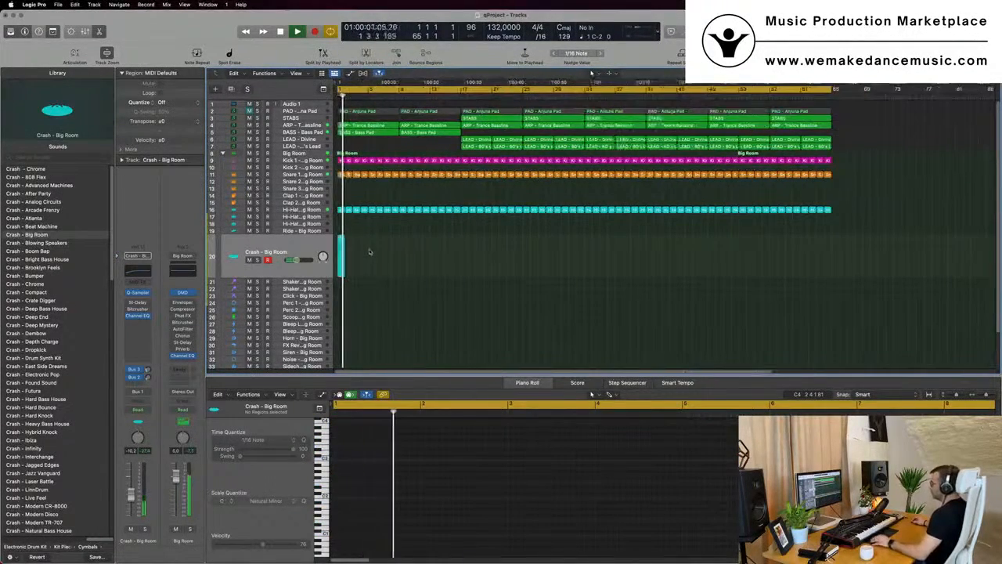
left_click_drag(341, 161, 342, 290)
left_click_drag(339, 476, 421, 488)
key("super+Right")
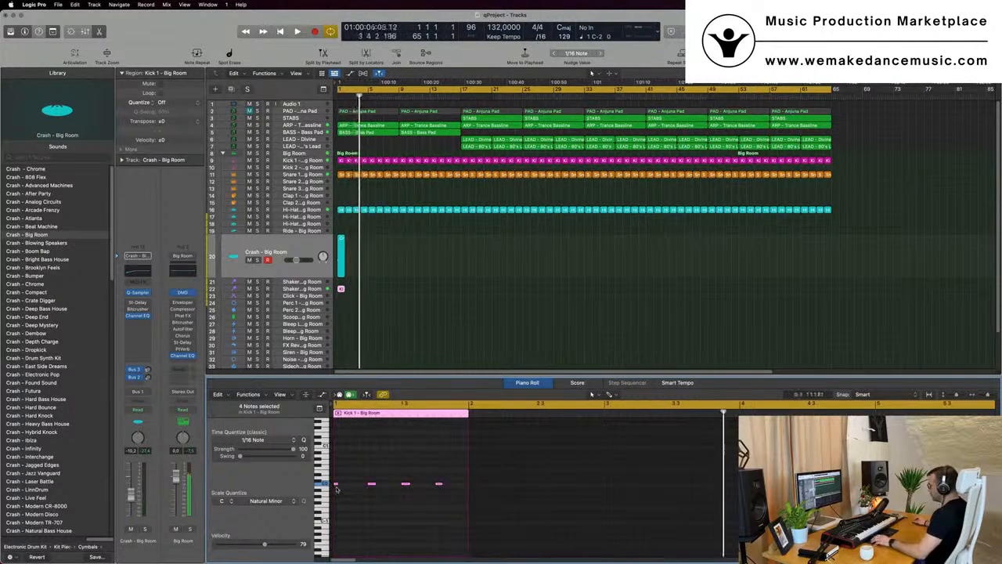
left_click_drag(338, 484, 363, 493)
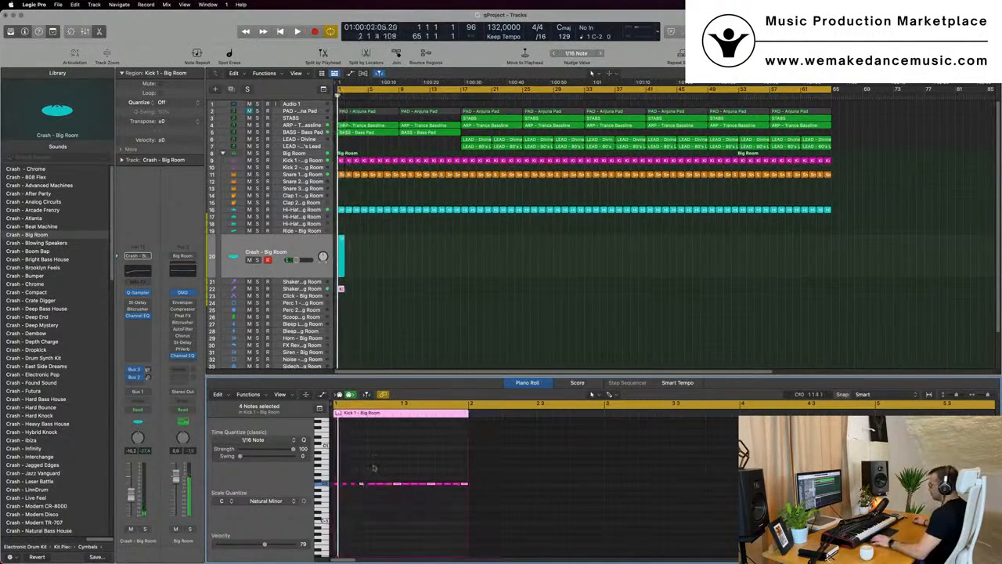
Audition the shaker pattern and lower the Shaker 2 track's volume
left_click(332, 288)
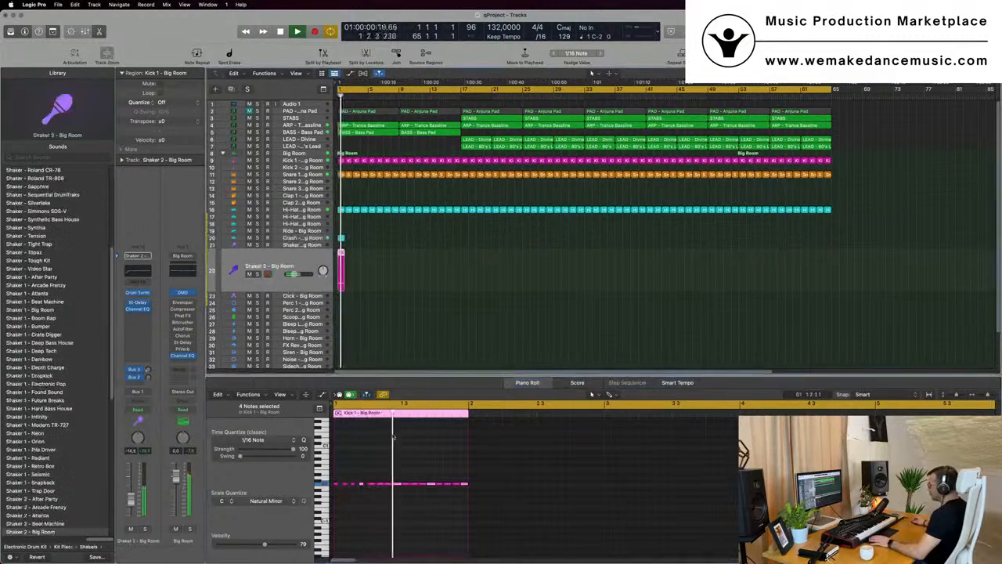
key("super+a")
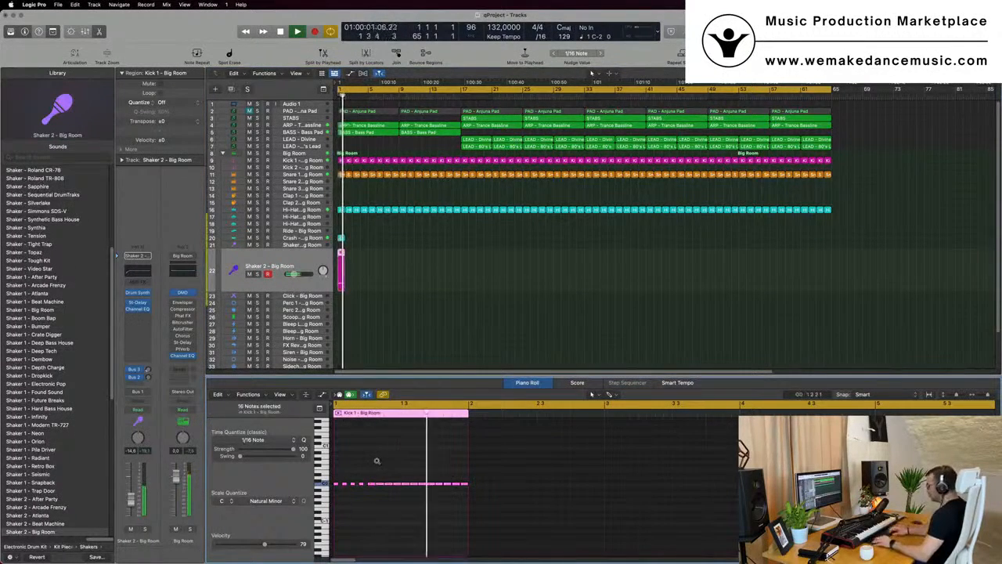
scroll(377, 462, "down", 2)
scroll(376, 463, "down", 2)
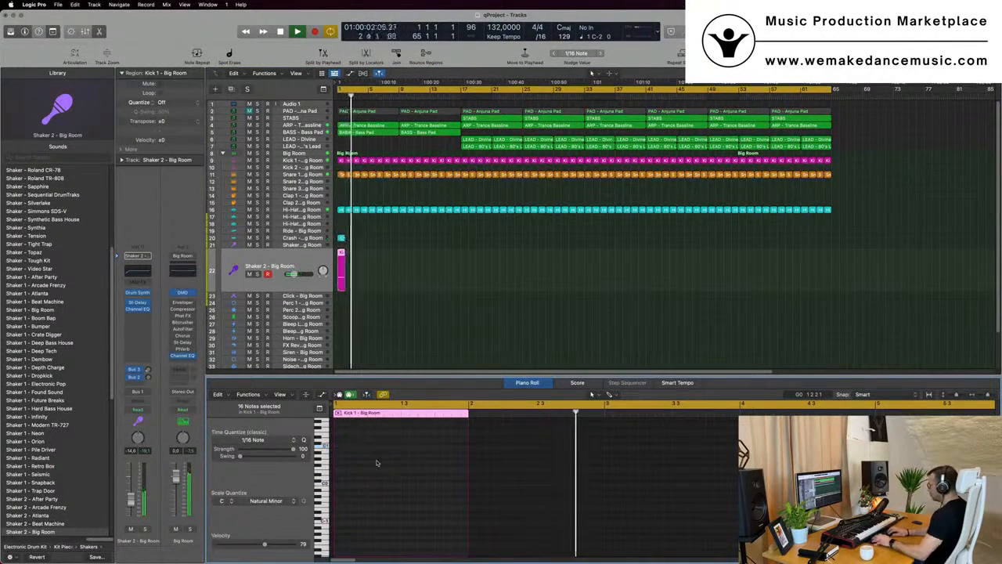
scroll(406, 469, "up", 5)
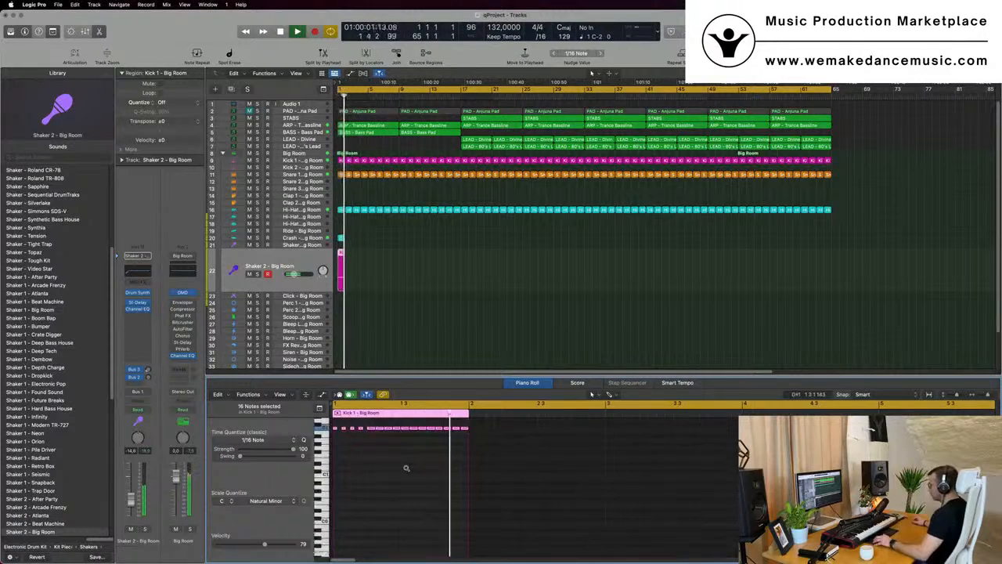
scroll(406, 469, "up", 1)
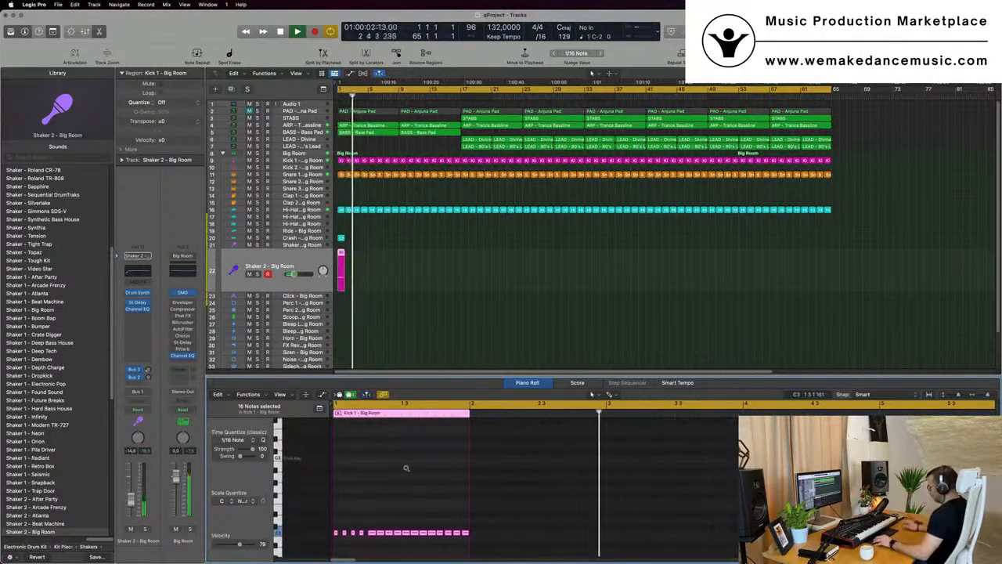
scroll(406, 470, "down", 4)
key("space")
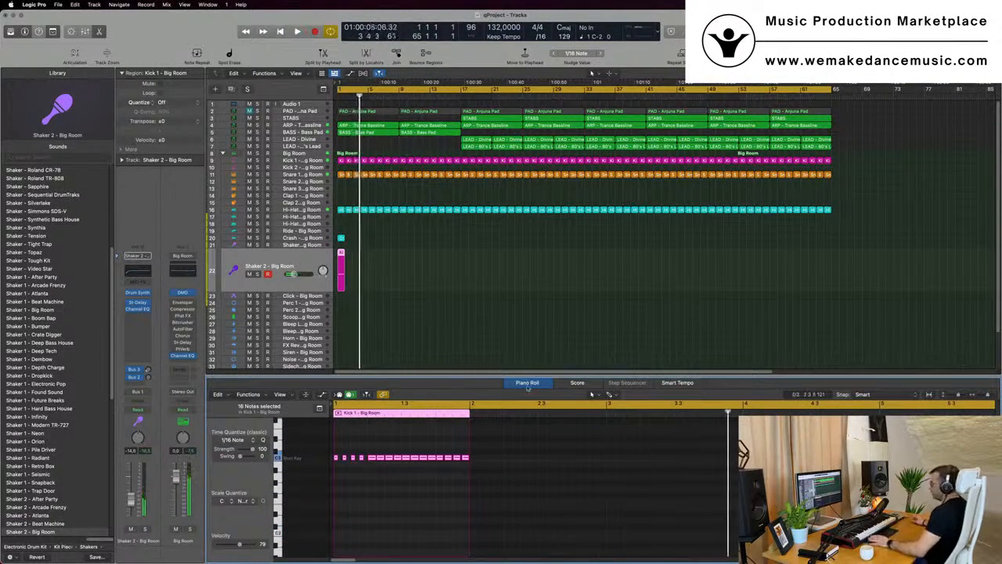
key("space")
left_click(133, 485)
key("space")
key("space")
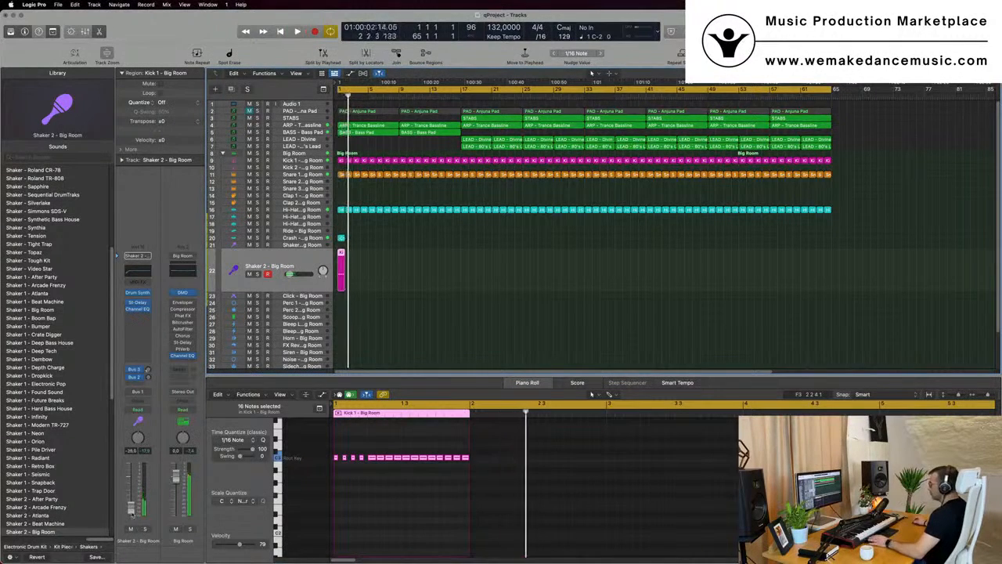
Repeat the shaker region along the Shaker 2 track up to bar 65
key("super+r")
key("super+r")
key("super+r")
key("super+r")
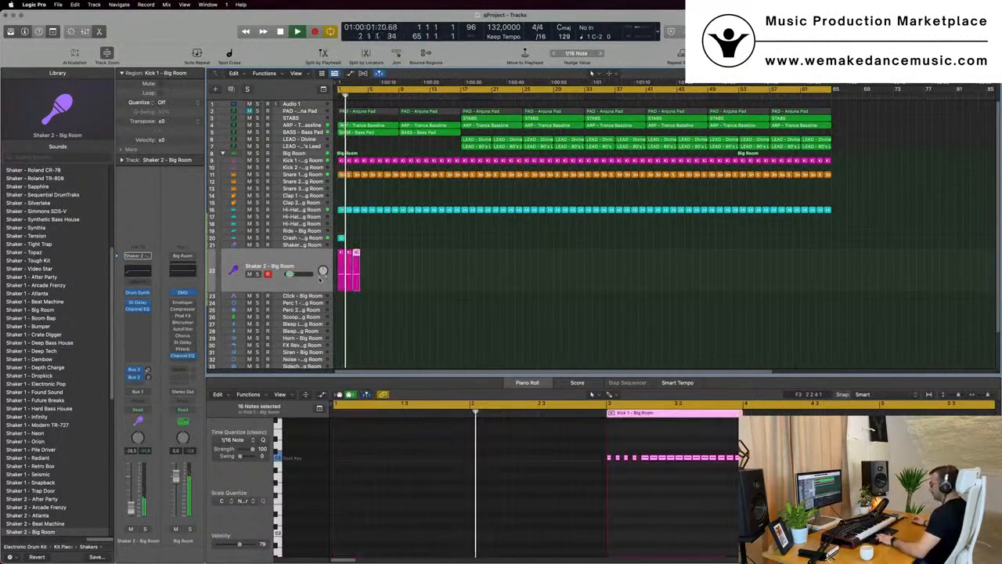
left_click_drag(431, 264, 329, 275)
key("super+r")
key("super+r")
key("super+r")
key("super+r")
key("super+r")
key("super+r")
key("super+r")
key("super+r")
key("super+r")
key("super+r")
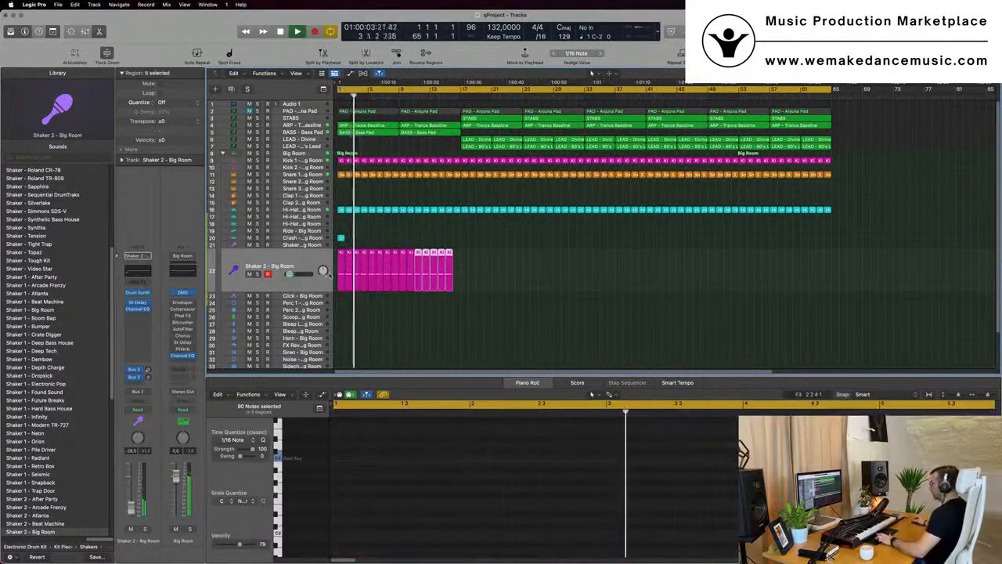
key("super+r")
key("super+r")
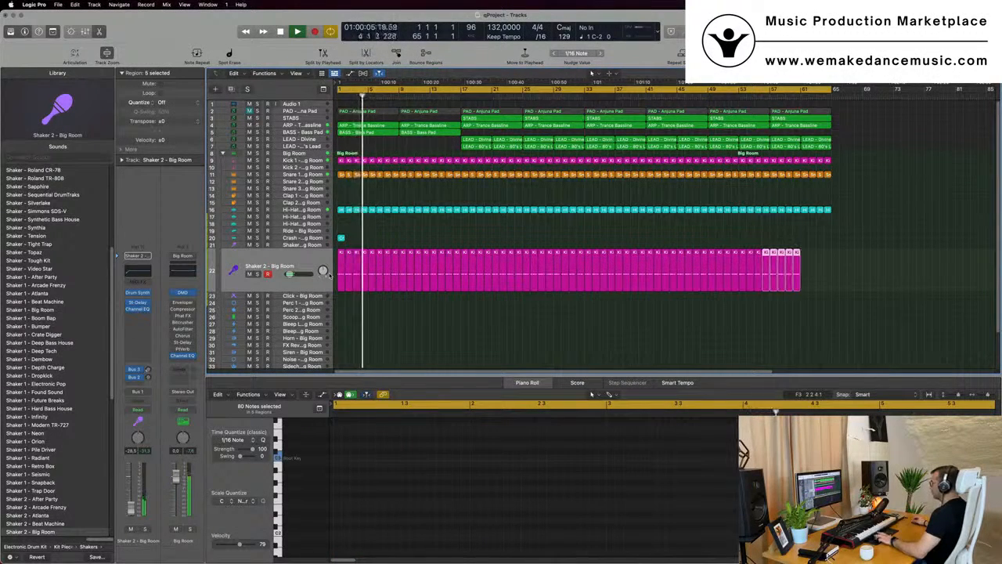
left_click(304, 263)
key("space")
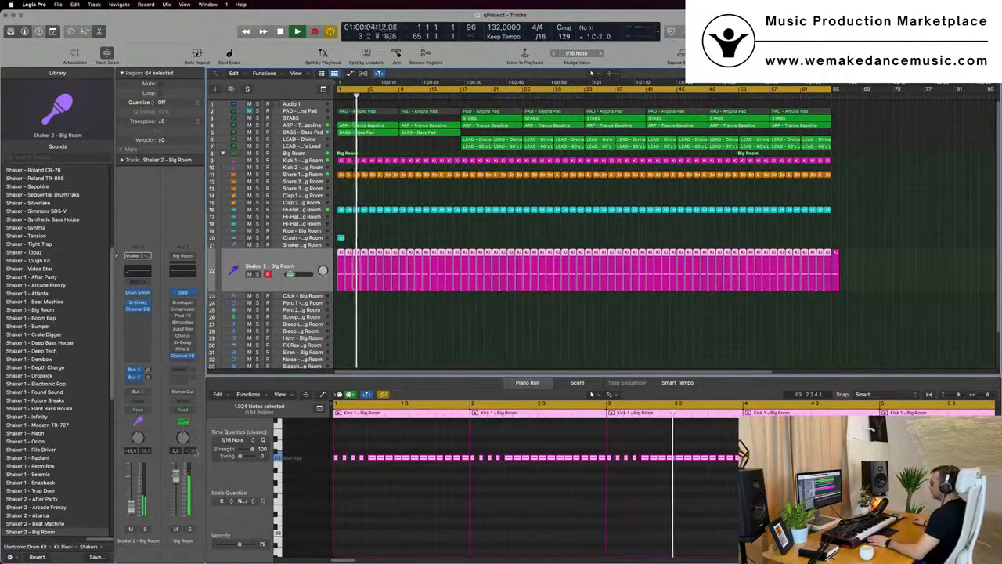
Open Sylenth1 on the ARP - Trance Bassline track and set the track's automation mode to Touch
left_click(408, 233)
key("super+Left")
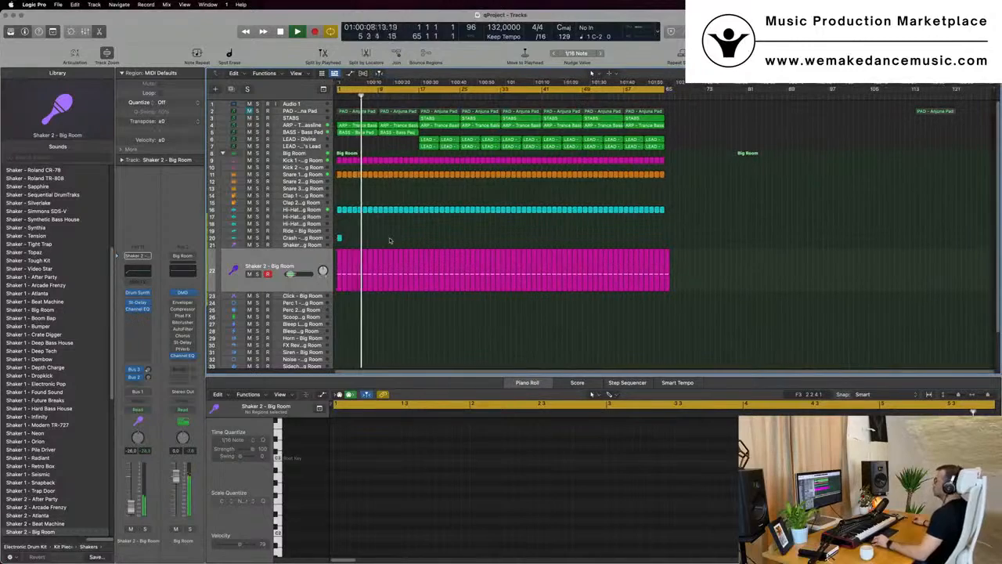
left_click(300, 131)
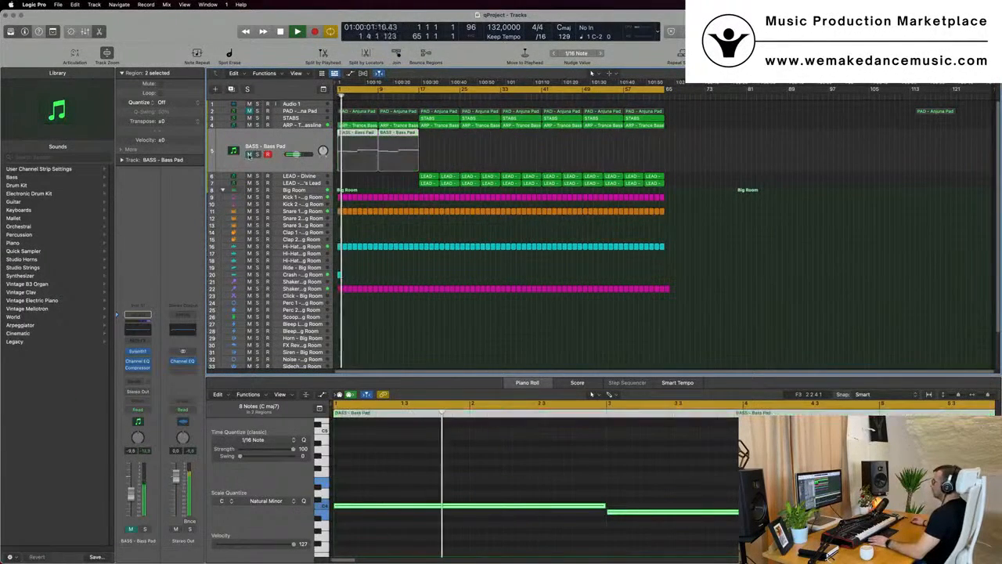
left_click(309, 126)
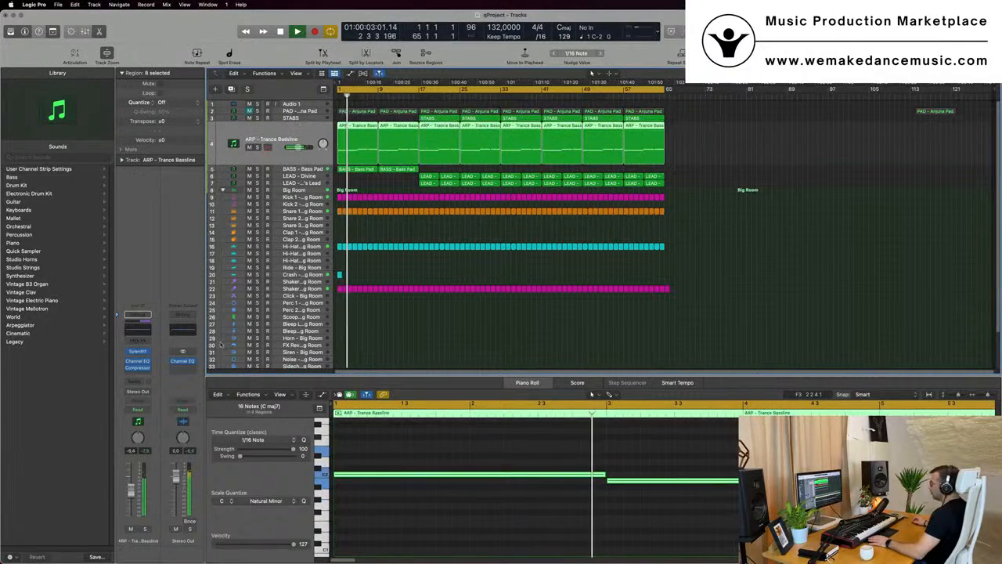
left_click(137, 353)
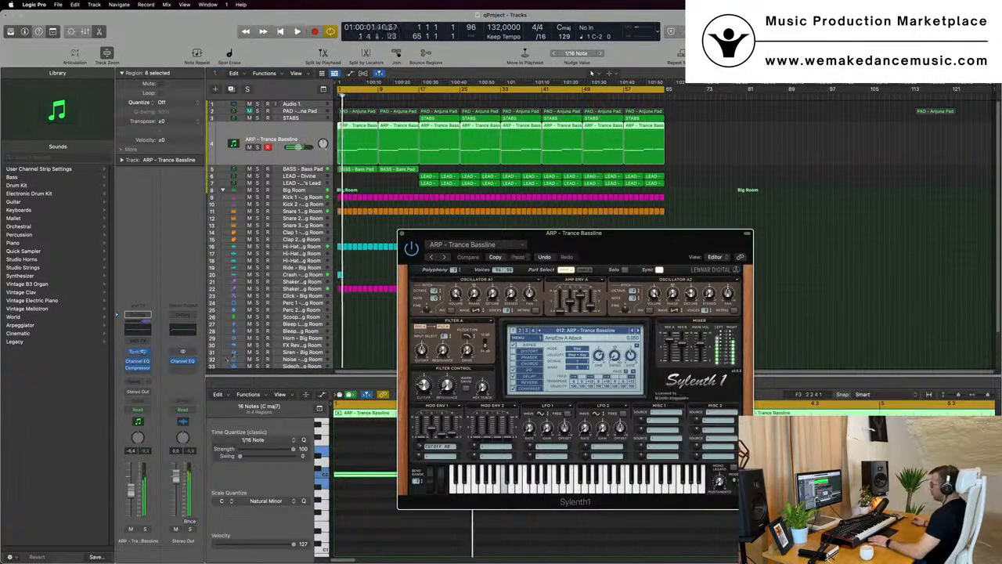
left_click(138, 409)
left_click(138, 424)
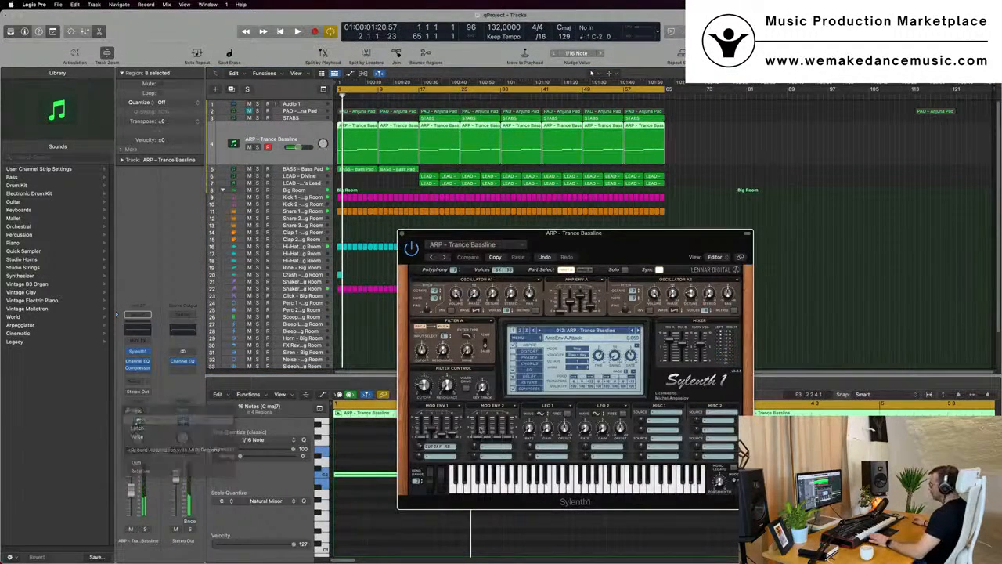
Close the Sylenth1 window and delete the Bass Pad region at bar 1
key("space")
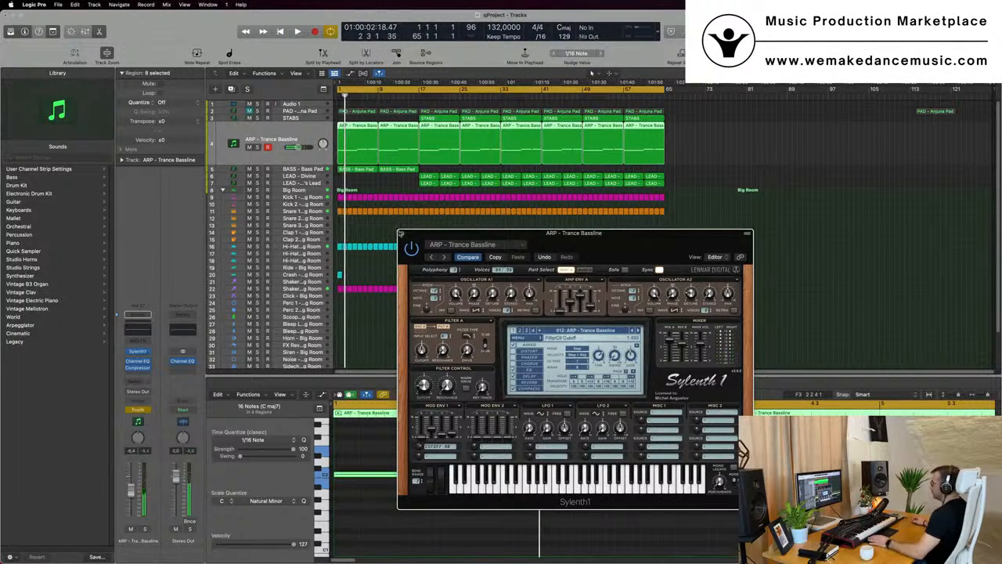
left_click(401, 234)
left_click(356, 170)
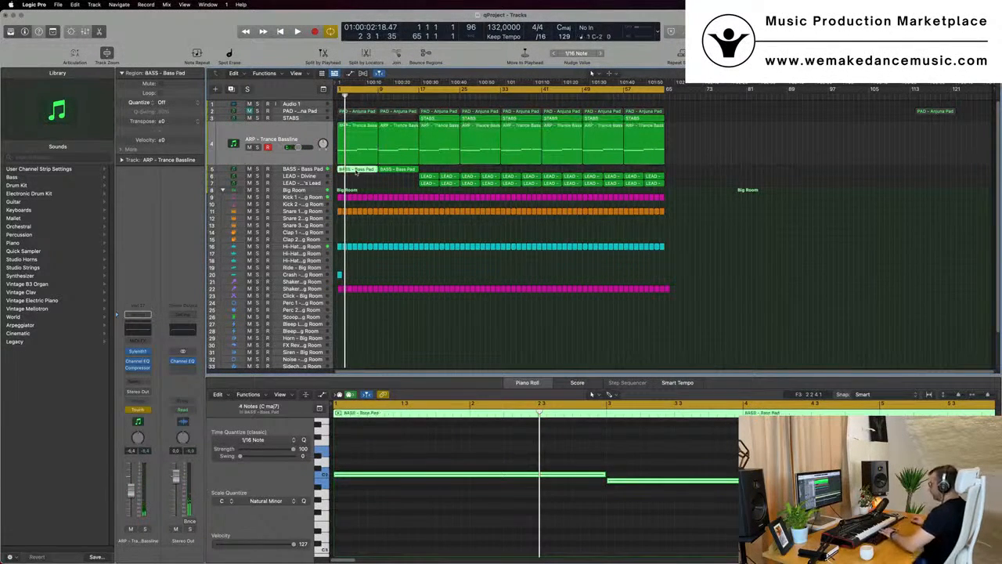
key("Delete")
Set the ARP - Trance Bassline track's automation mode to Read and show its Sylenth1 FilterCtl Cutoff automation lane
left_click(295, 138)
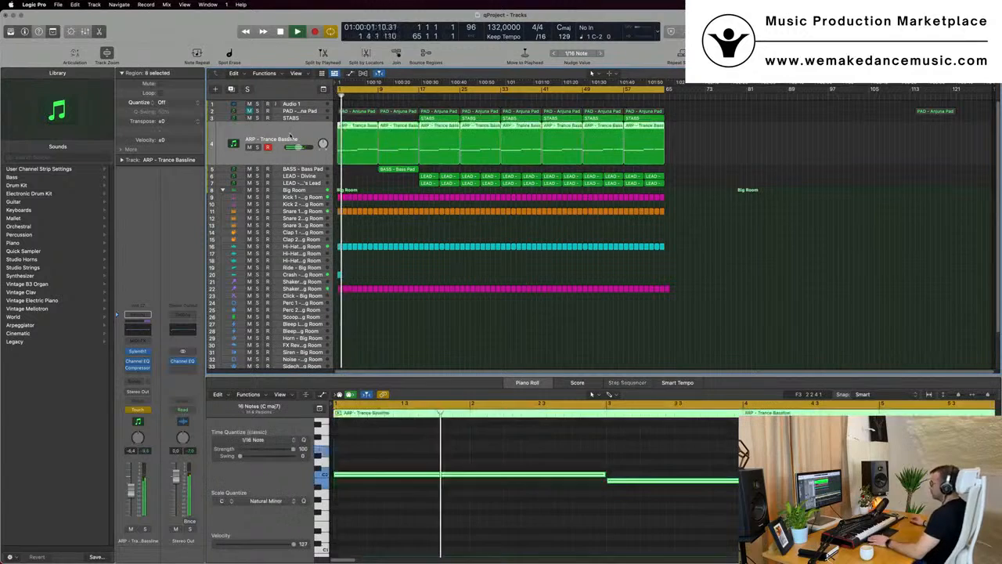
key("a")
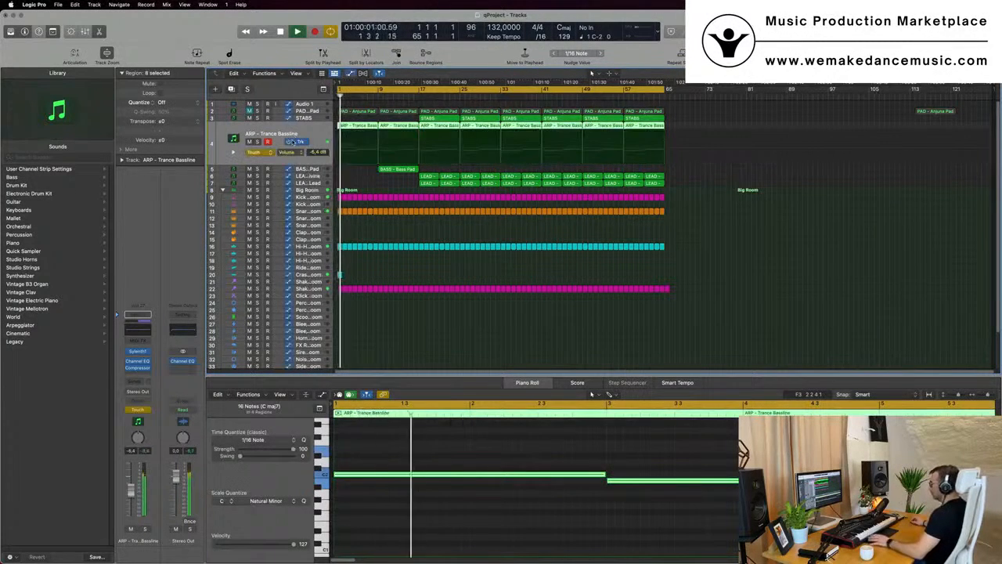
left_click(261, 153)
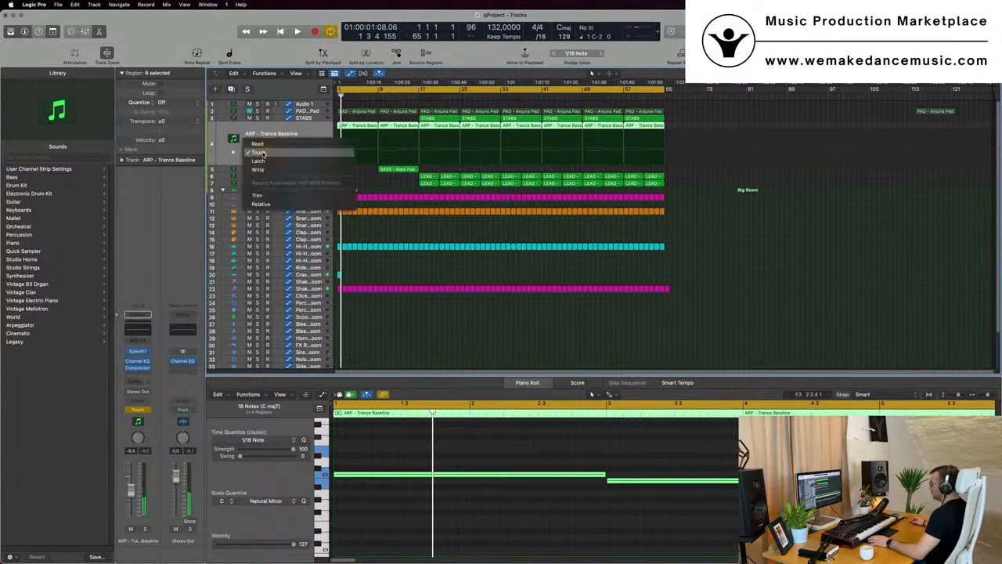
left_click(259, 143)
left_click(292, 153)
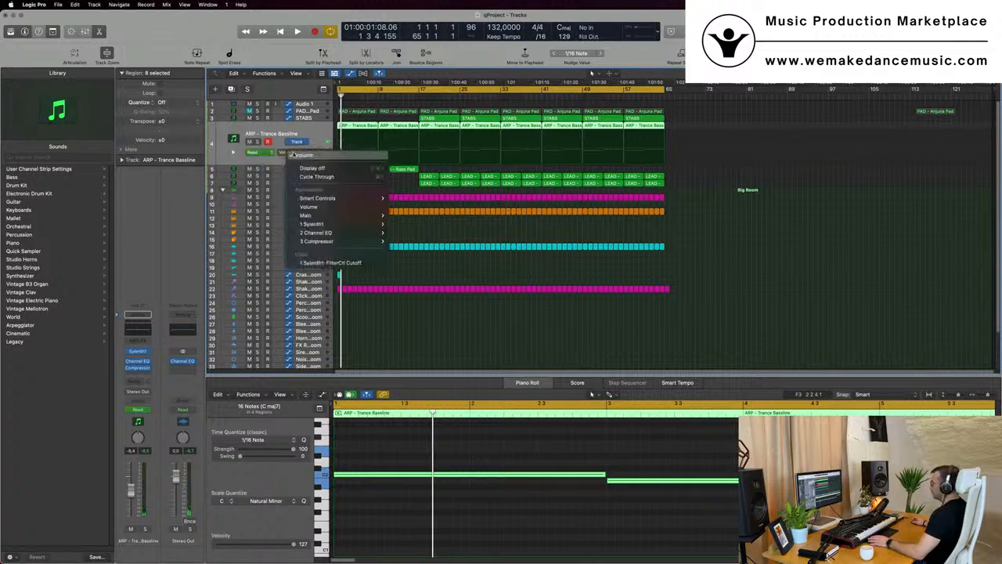
left_click(313, 263)
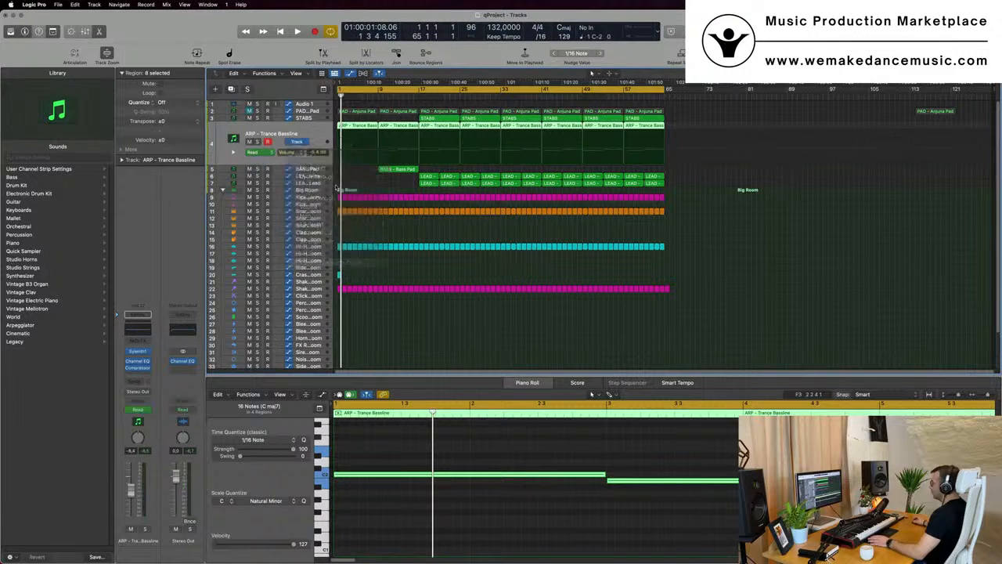
left_click(335, 159)
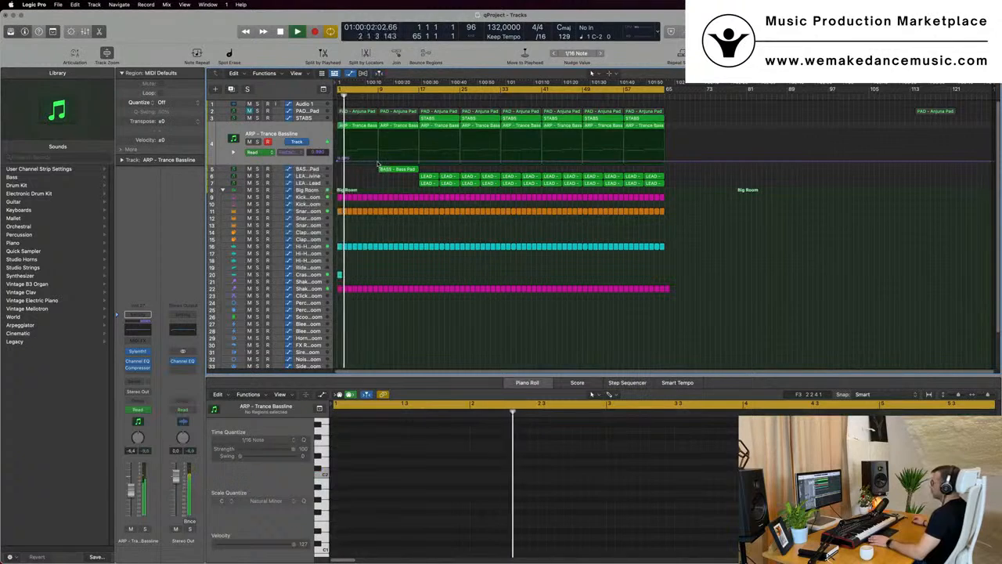
Move the first STABS region from bar 17 to bar 9
scroll(384, 188, "up", 2)
scroll(384, 188, "down", 2)
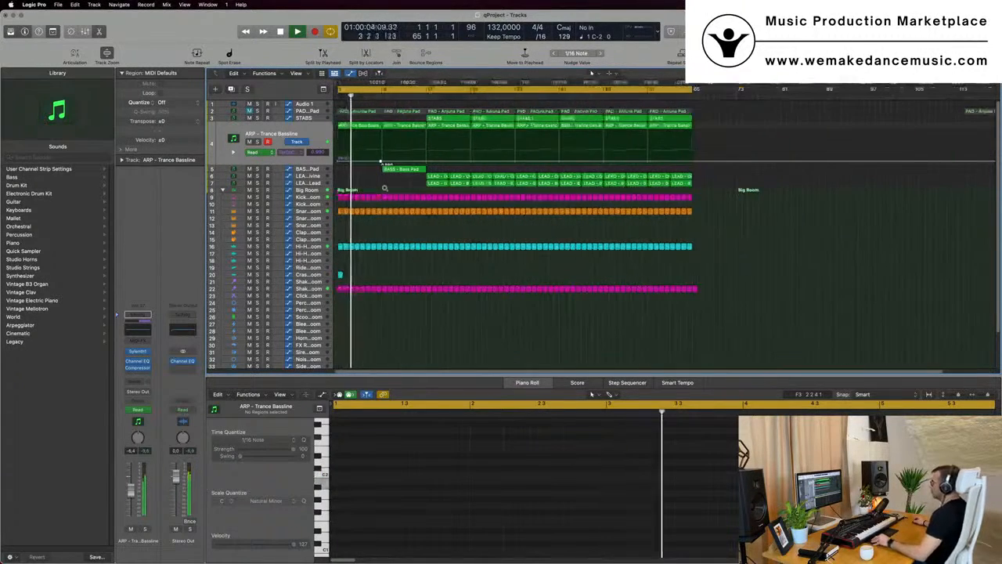
left_click(273, 121)
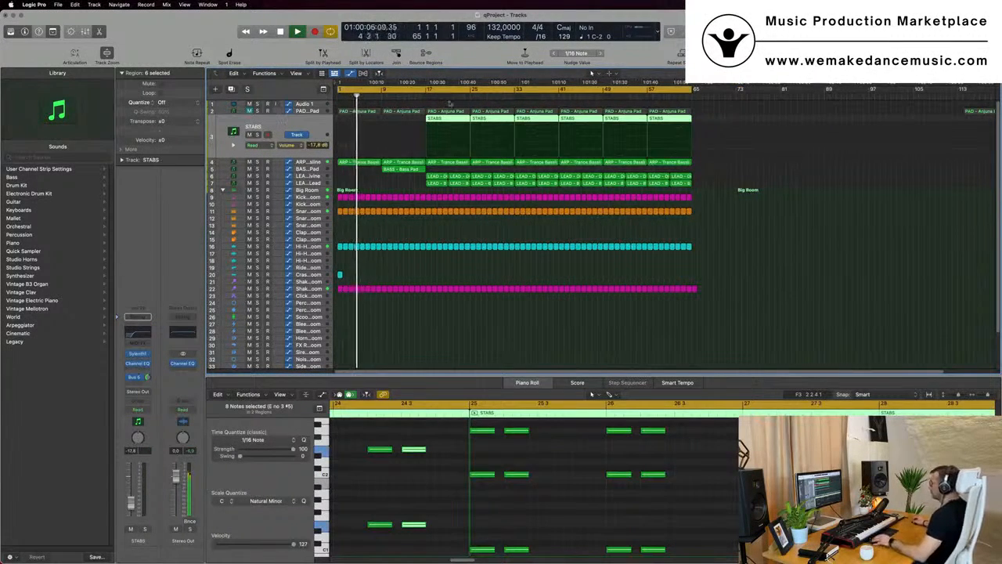
left_click(723, 108)
left_click(436, 119)
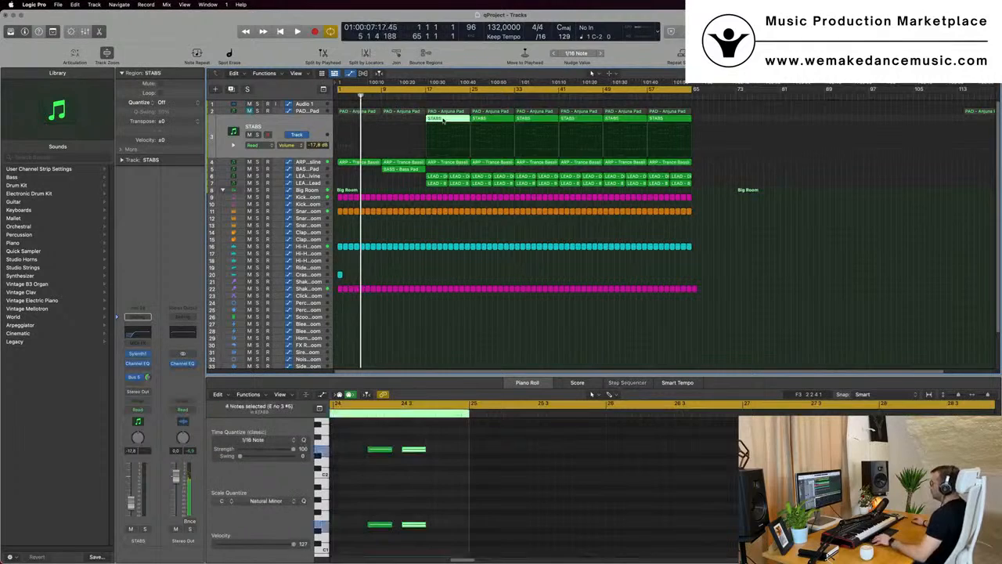
left_click_drag(436, 119, 391, 119)
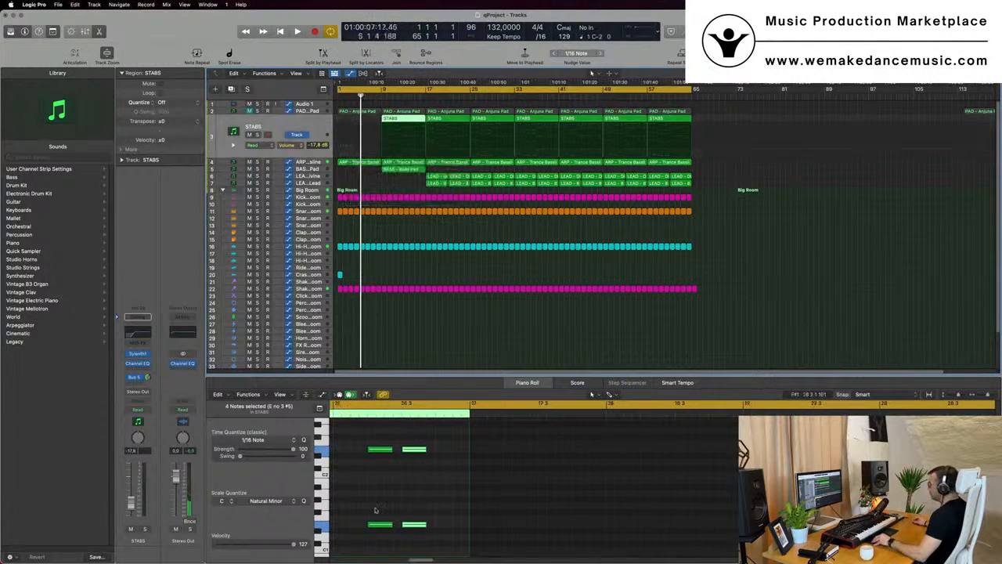
Delete all but the first chord's notes of the STABS region at bar 9
scroll(374, 507, "left", 10)
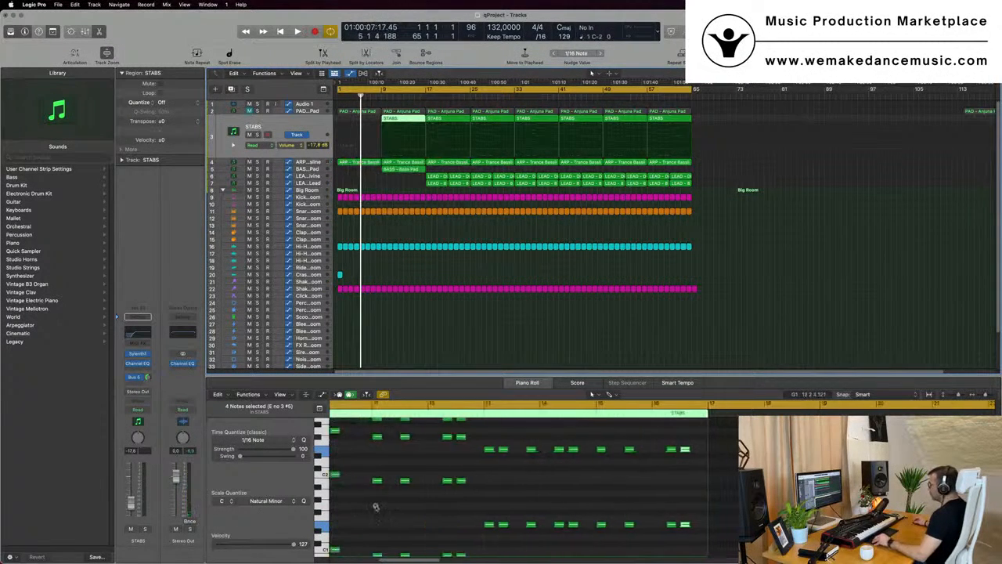
scroll(429, 509, "left", 2)
scroll(468, 512, "left", 3)
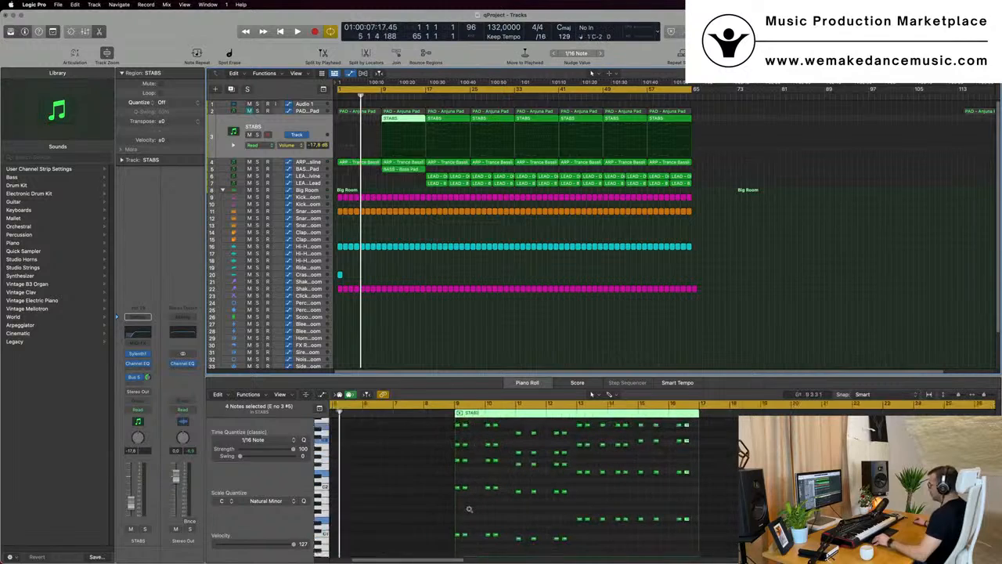
left_click_drag(477, 547, 712, 423)
key("Delete")
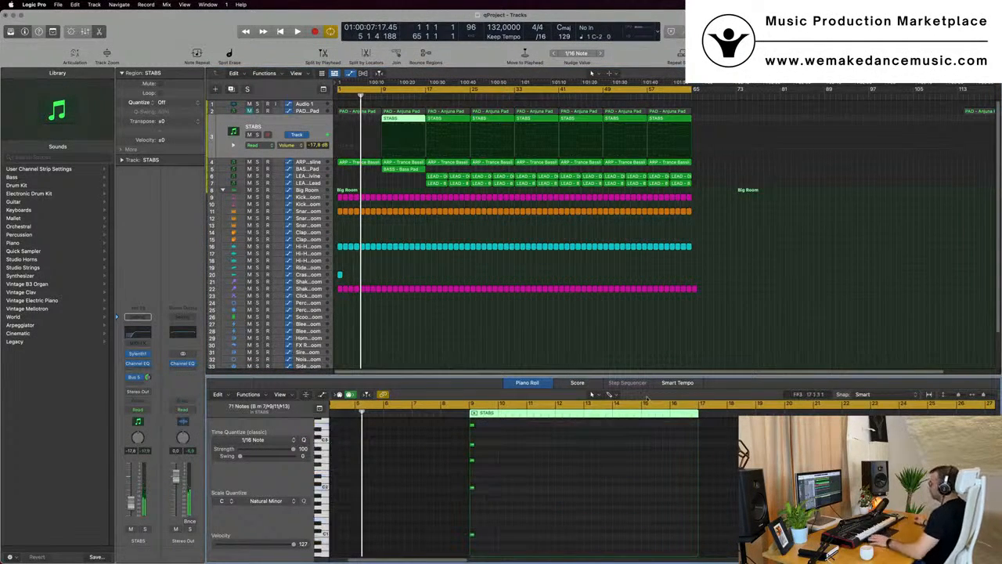
Play back the arrangement to audition the edited STABS region
key("space")
scroll(438, 263, "up", 2)
scroll(438, 264, "down", 3)
key("space")
key("space")
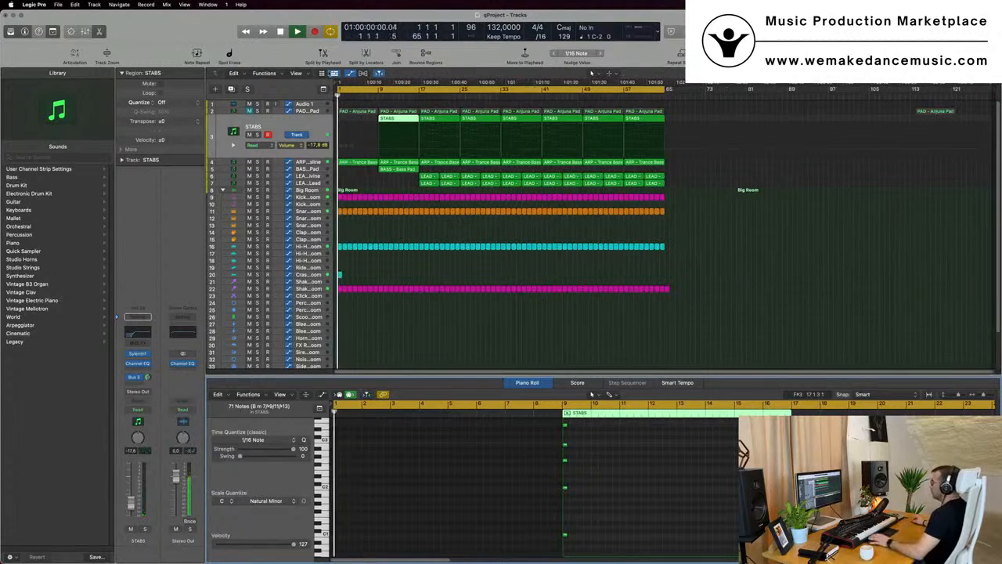
Select the PAD - Anjuna Pad track, open its Sylenth1 instrument and reposition the plugin window
left_click(311, 113)
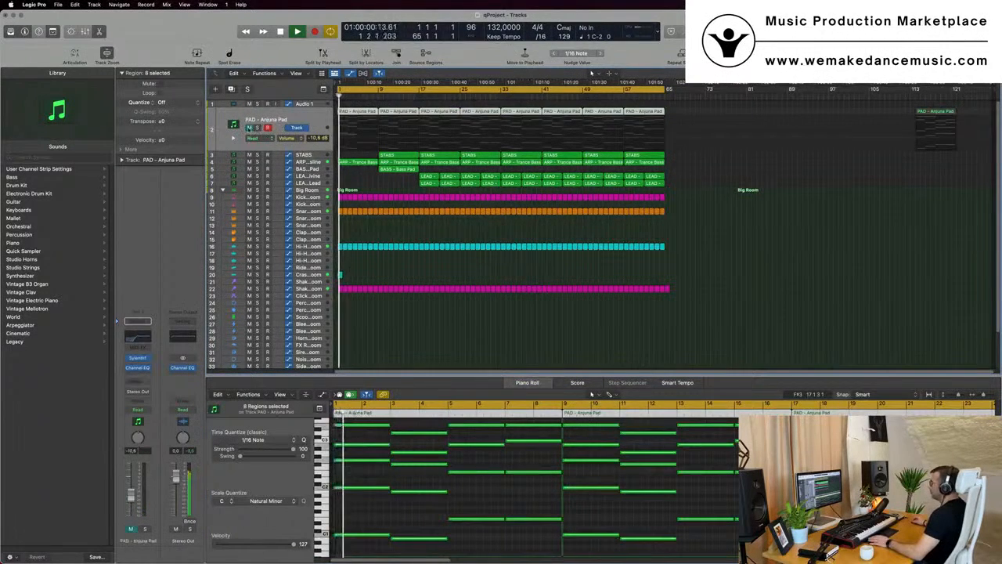
key("space")
key("space")
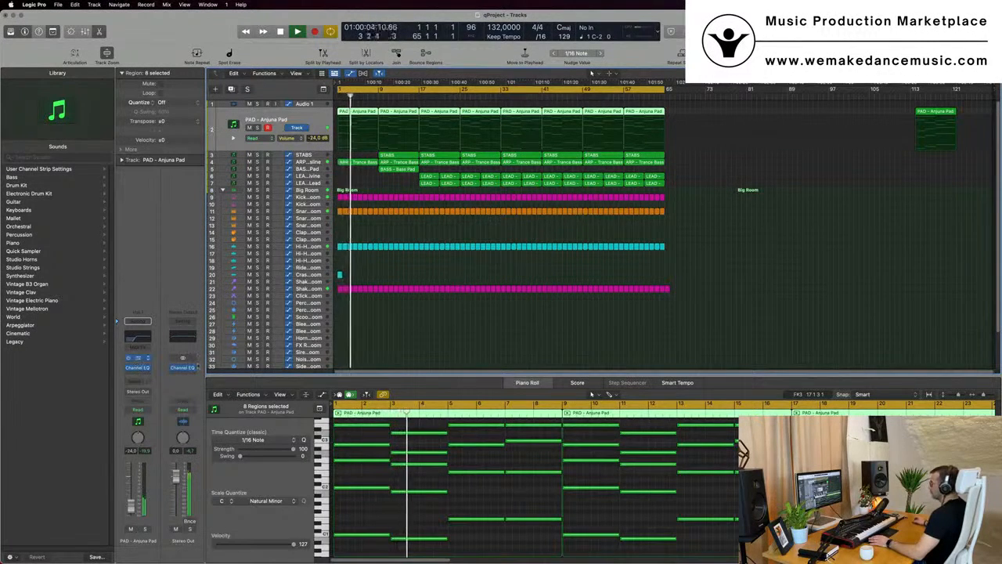
left_click(138, 357)
key("space")
key("space")
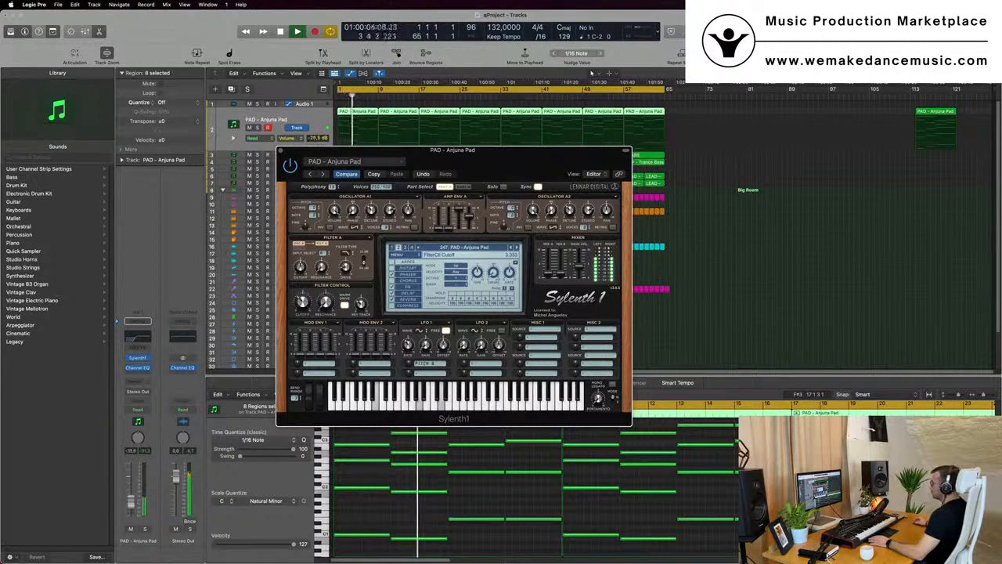
left_click_drag(280, 151, 444, 222)
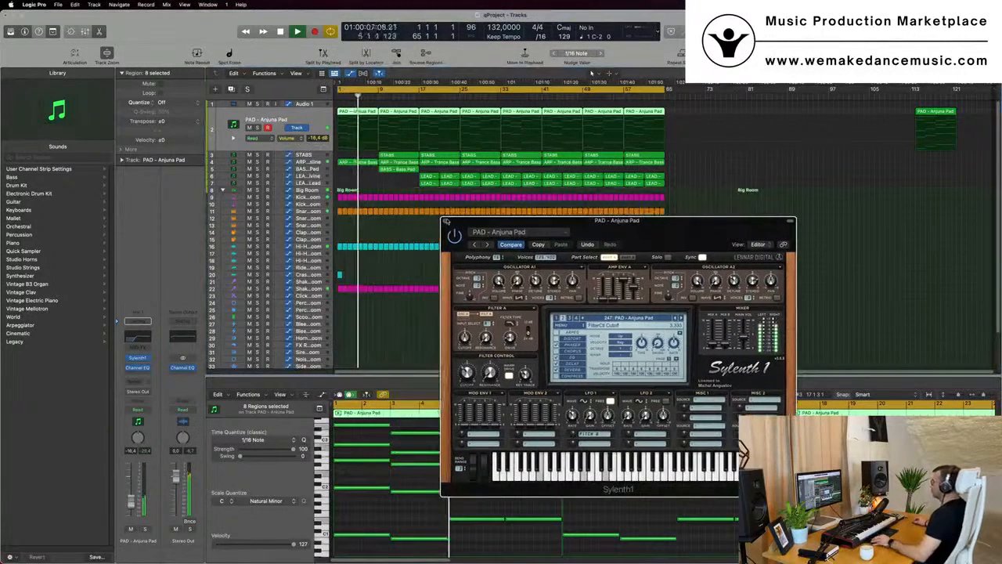
left_click(445, 222)
Play back the intro of the arrangement to listen to the pad
scroll(436, 233, "up", 3)
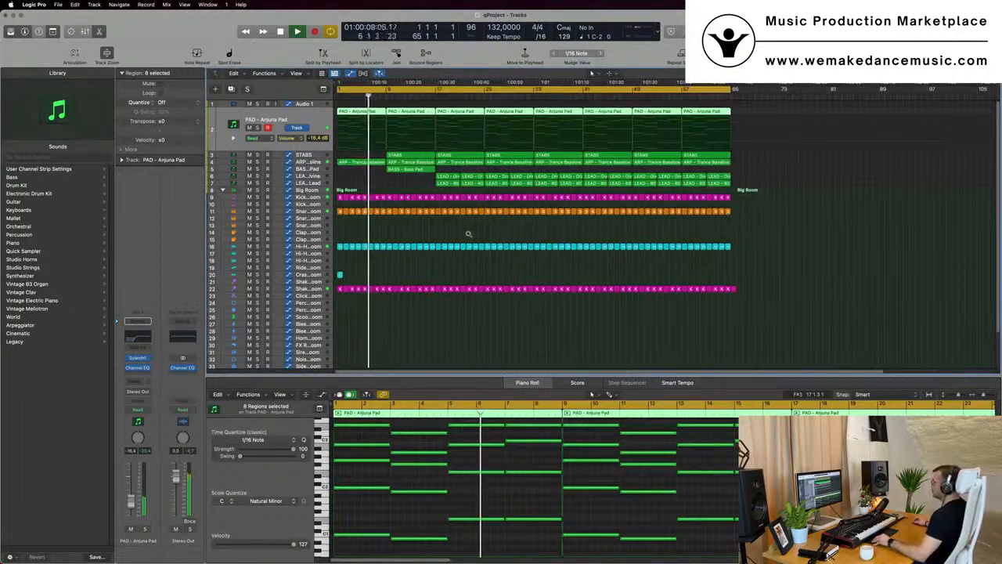
scroll(469, 234, "up", 4)
key("space")
key("space")
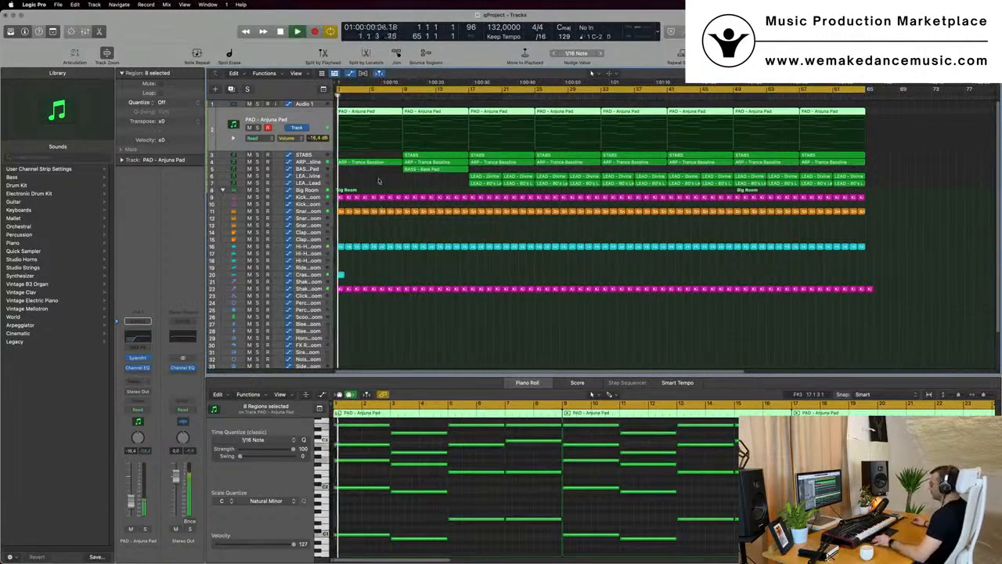
scroll(365, 182, "down", 1)
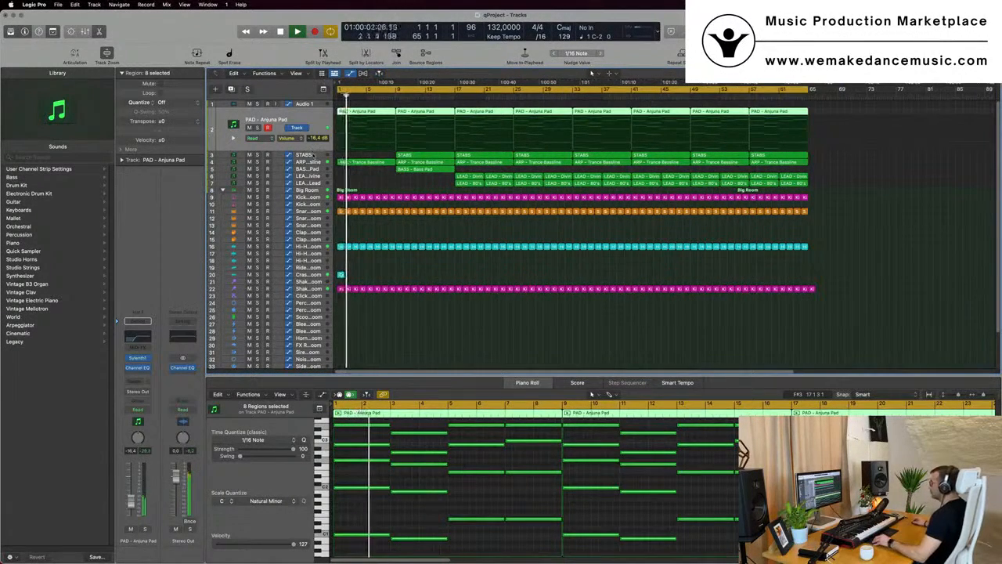
Delete the STABS region at bar 17 and copy the bar 9 STABS region into its place
left_click(419, 155)
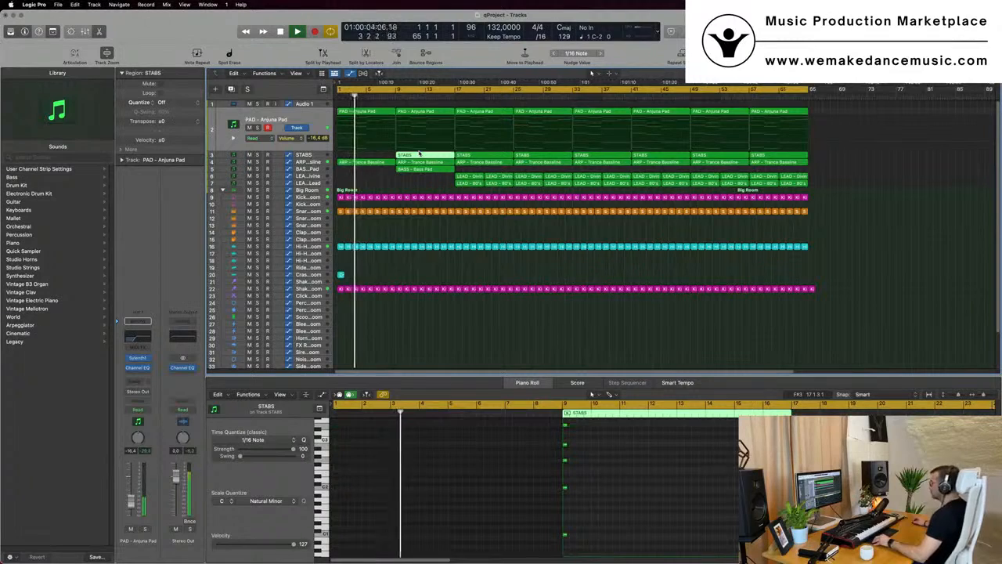
scroll(472, 158, "down", 1)
left_click(471, 157)
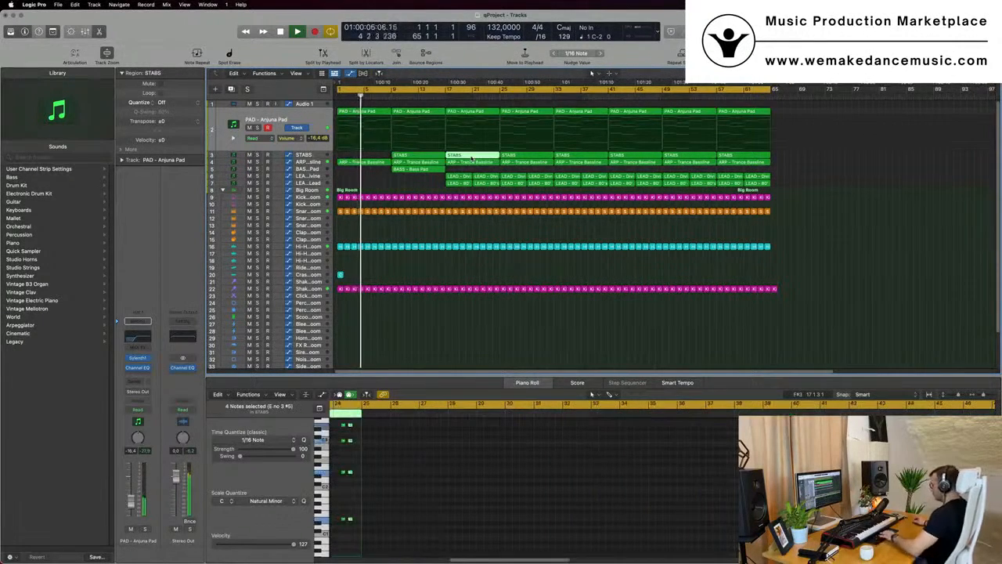
key("Delete")
left_click_drag(429, 159, 474, 162)
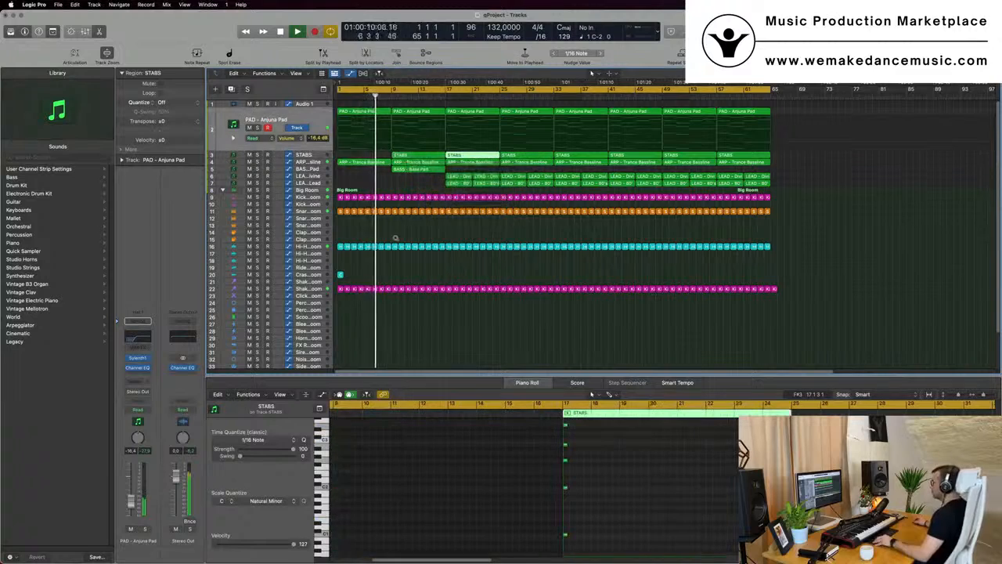
Copy the crash region to bar 9 on the Crash track
left_click(341, 276)
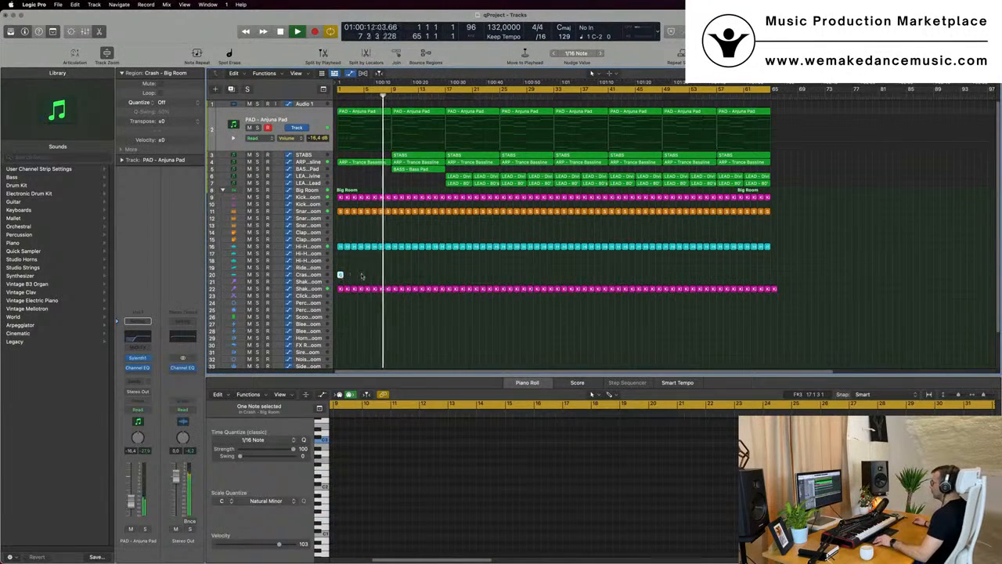
left_click_drag(341, 276, 394, 277)
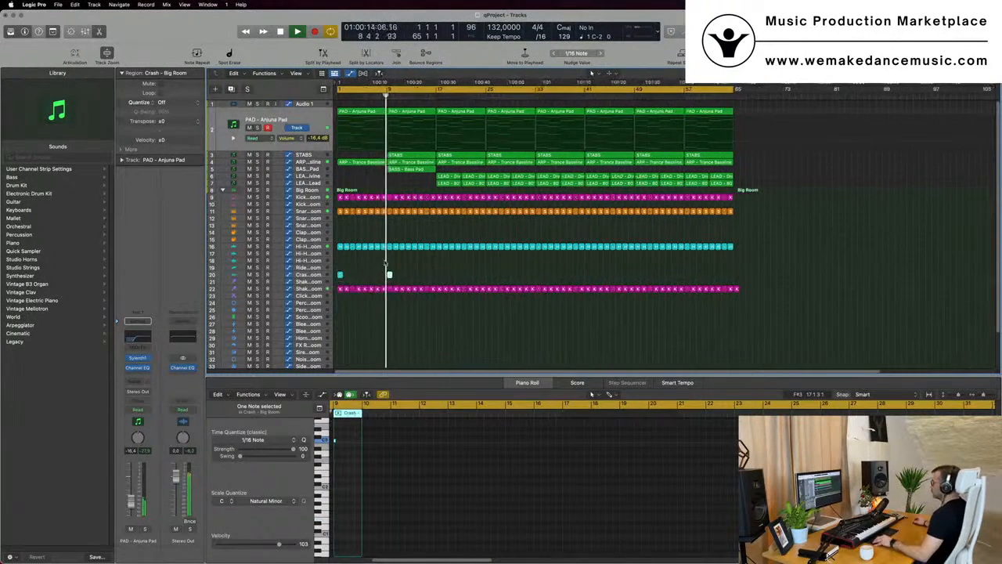
key("super+Left")
key("super+Left")
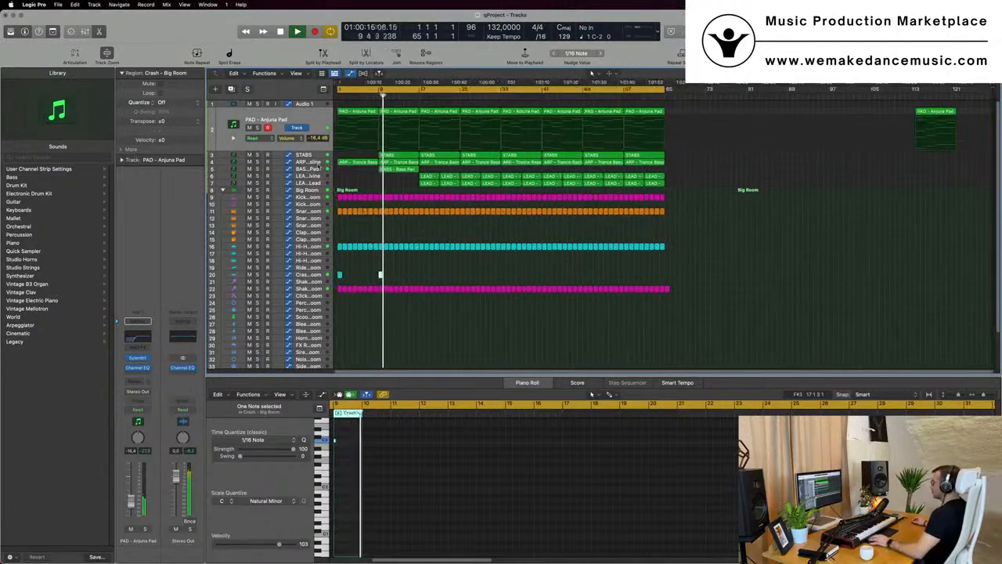
Delete the LEAD regions between bars 17 and 33 on both LEAD tracks
left_click(312, 170)
key("Return")
left_click(374, 98)
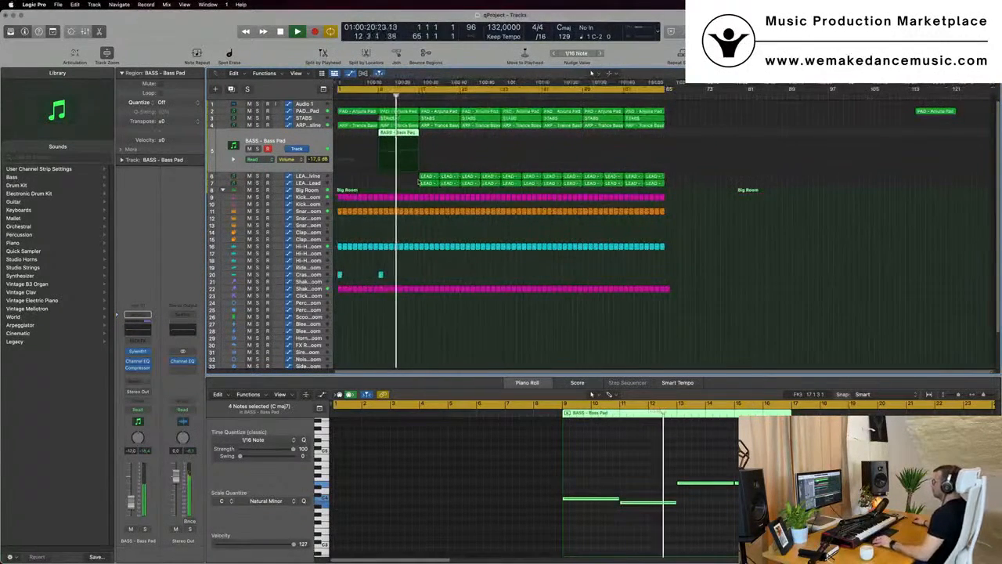
left_click_drag(416, 178, 492, 184)
key("Delete")
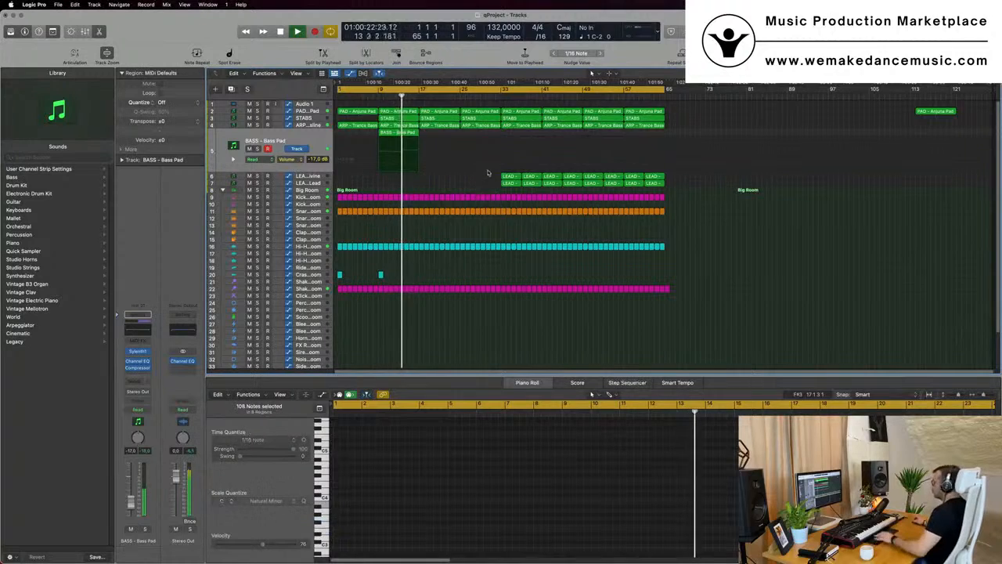
Delete the PAD, STABS and ARP regions at bar 17
left_click(442, 124)
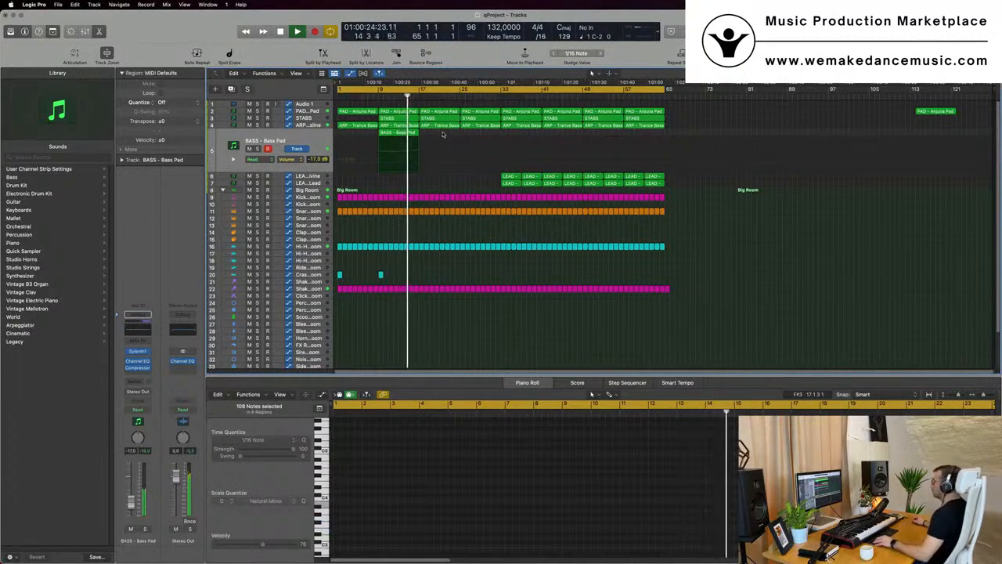
left_click(444, 118, "shift")
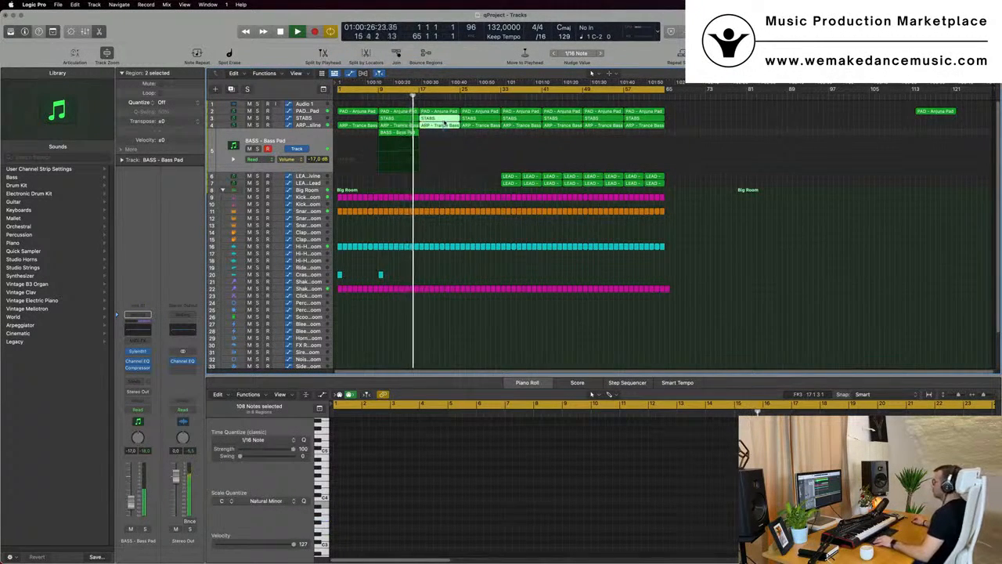
left_click(444, 112, "shift")
key("Delete")
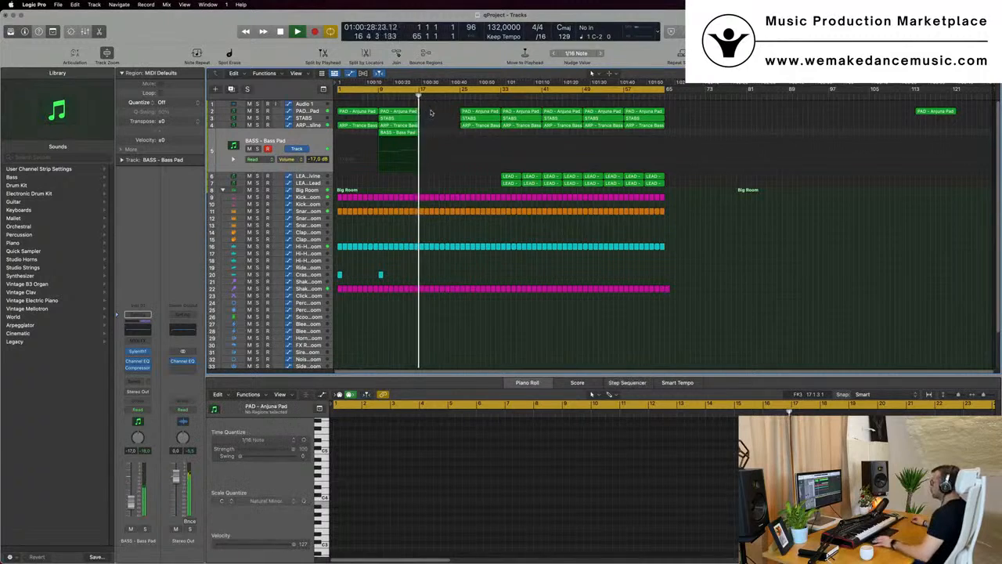
Copy the bar 9 PAD, STABS, ARP and BASS regions to bar 17
left_click_drag(429, 109, 395, 167)
left_click_drag(399, 112, 440, 114)
key("Return")
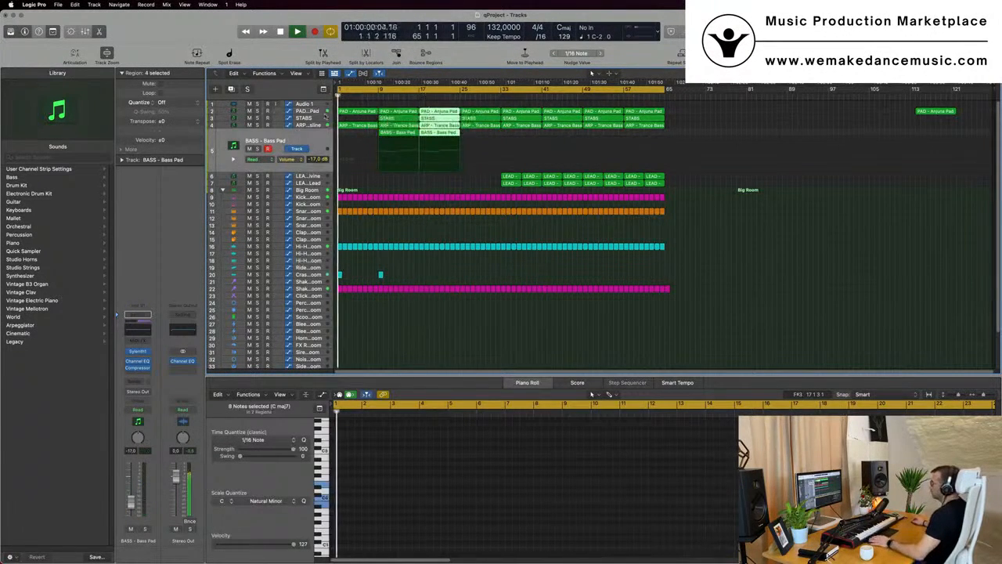
Open Sylenth1 on the PAD - Anjuna Pad track
left_click(300, 112)
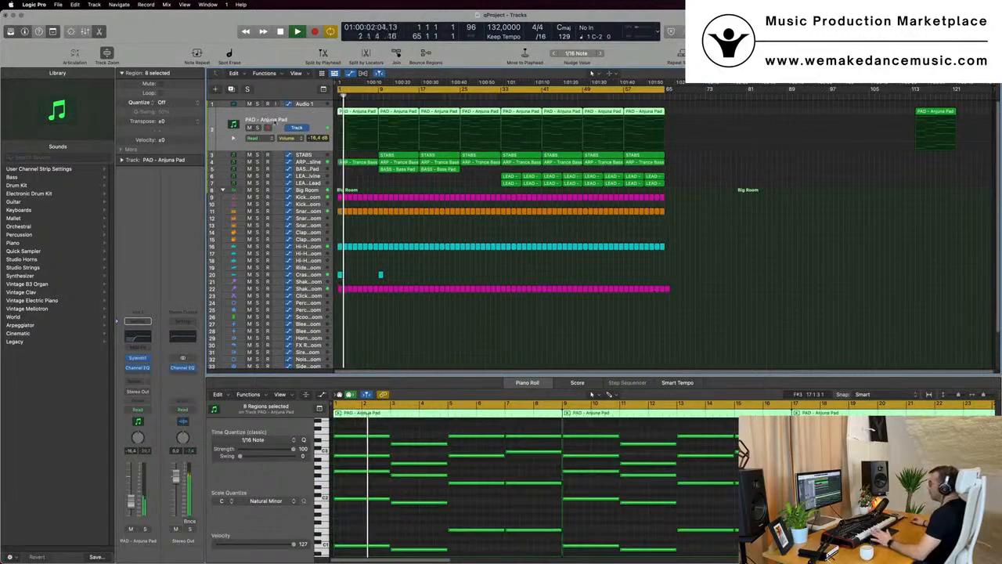
left_click(137, 358)
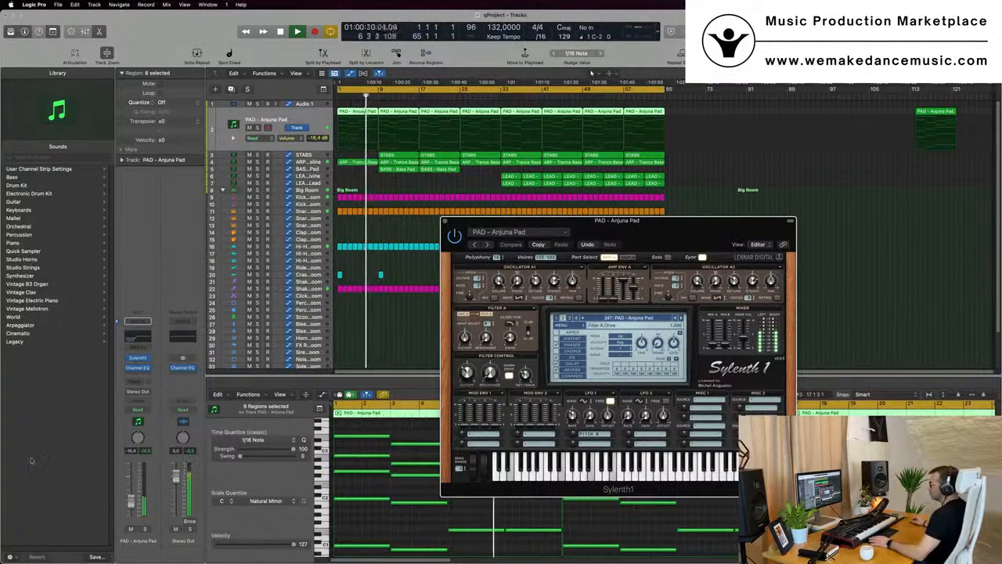
Switch the PAD - Anjuna Pad track's automation mode to Touch and close the Sylenth1 window
left_click(138, 409)
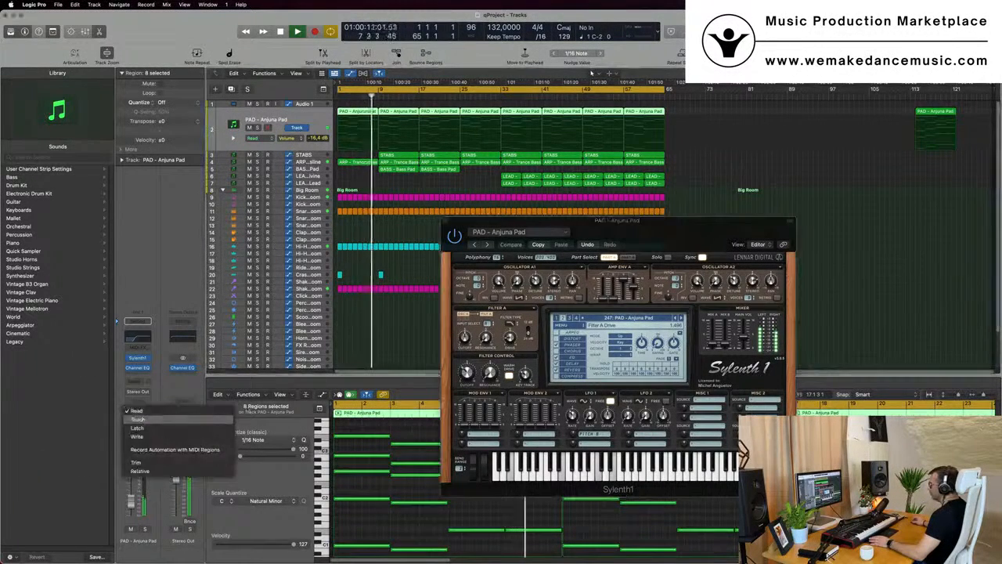
left_click(141, 427)
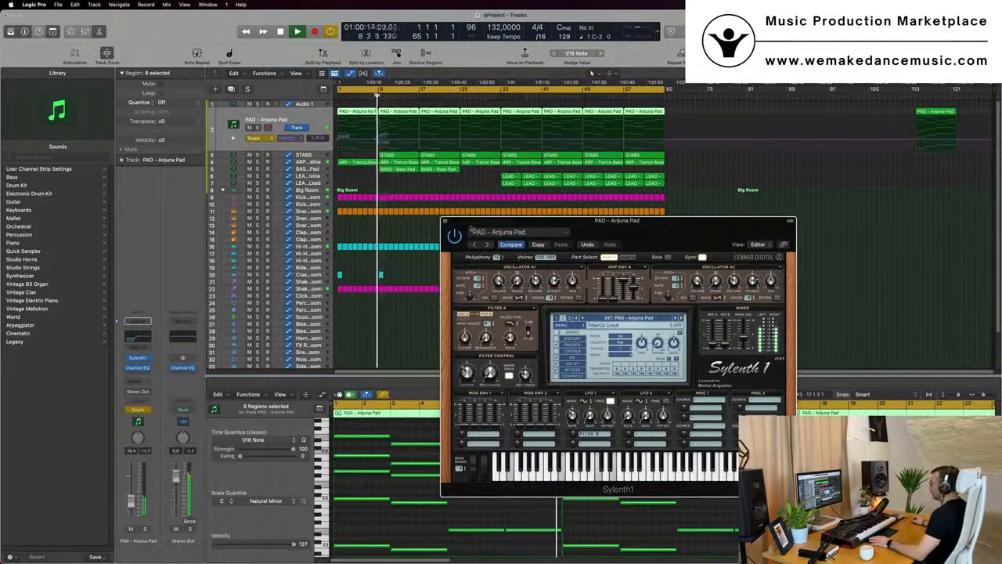
left_click(447, 221)
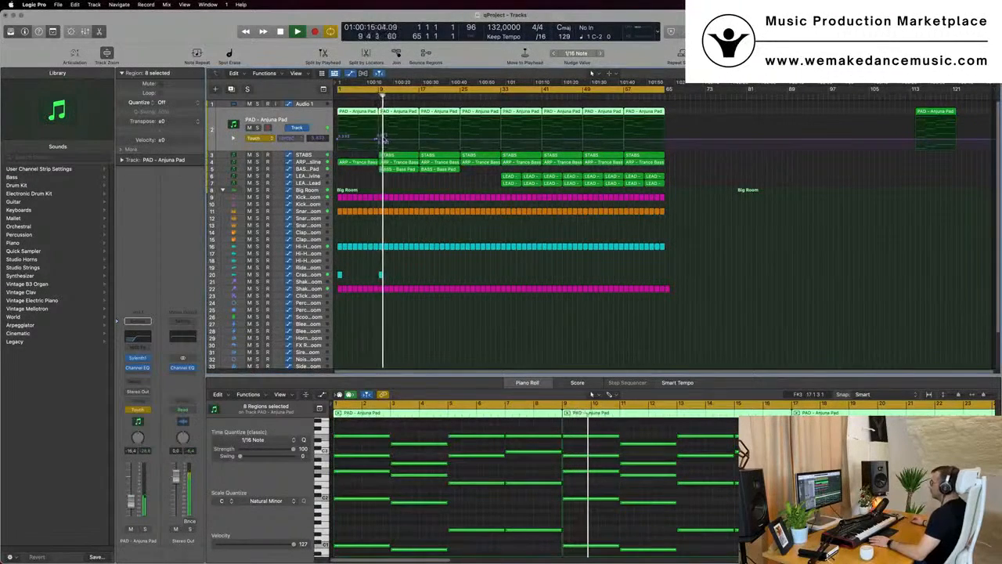
Shape the PAD filter cutoff automation into a ramp rising to about 4.637 near bar 17, setting the track back to Read
left_click_drag(379, 139, 342, 139)
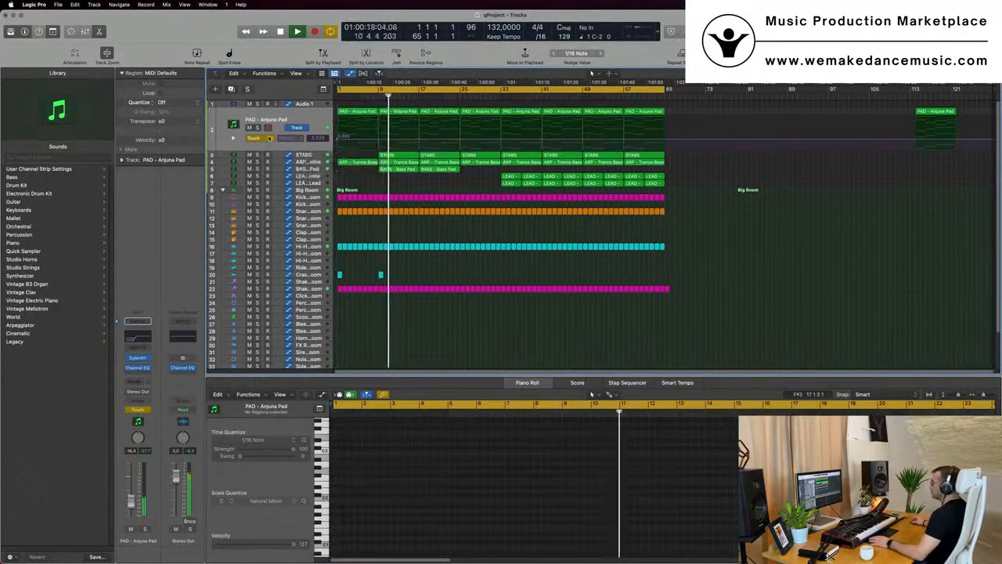
left_click(256, 138)
left_click(324, 131)
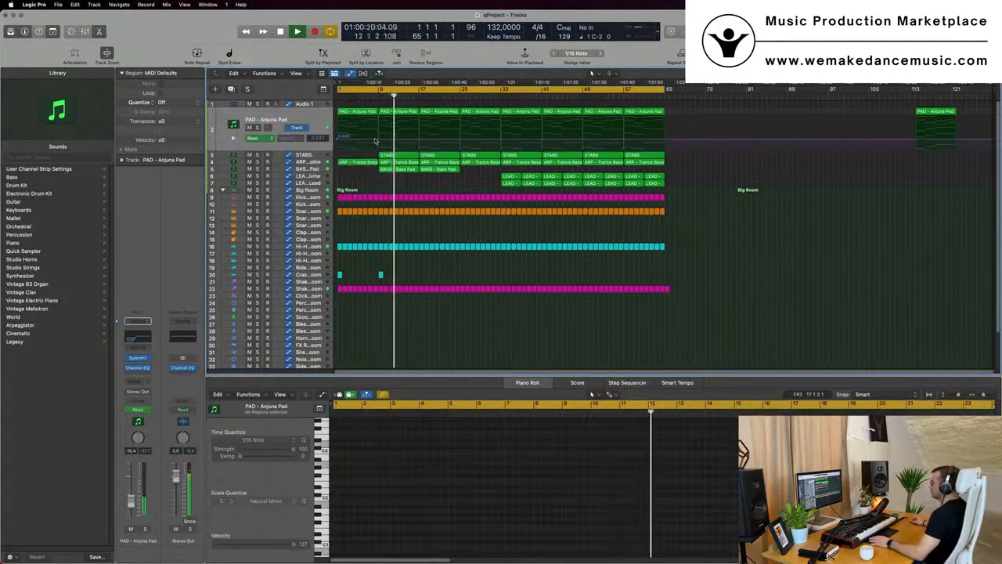
left_click_drag(419, 144, 460, 133)
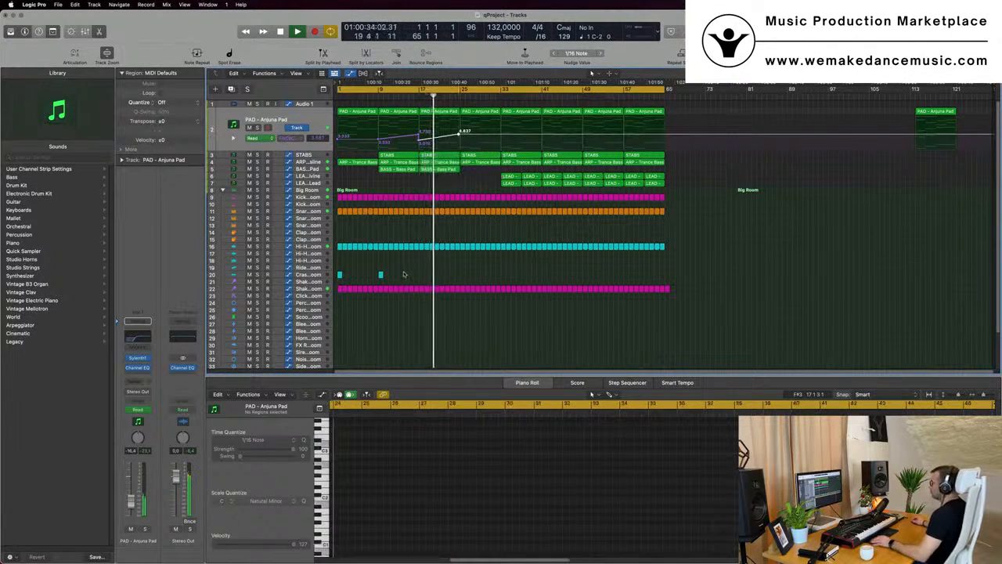
Select the crash regions at bars 17 and 25 on the crash track
left_click_drag(403, 274, 423, 281)
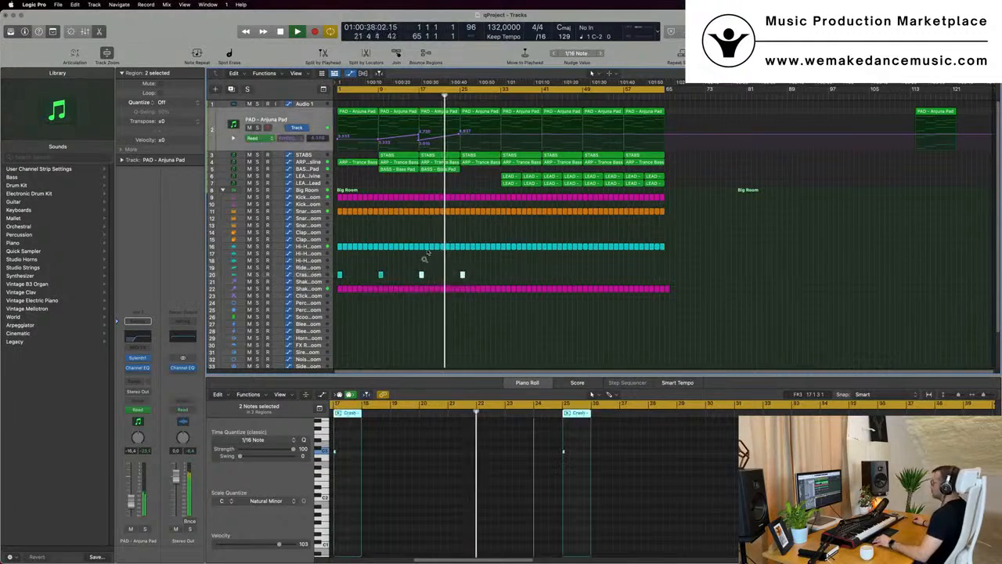
scroll(455, 232, "up", 3)
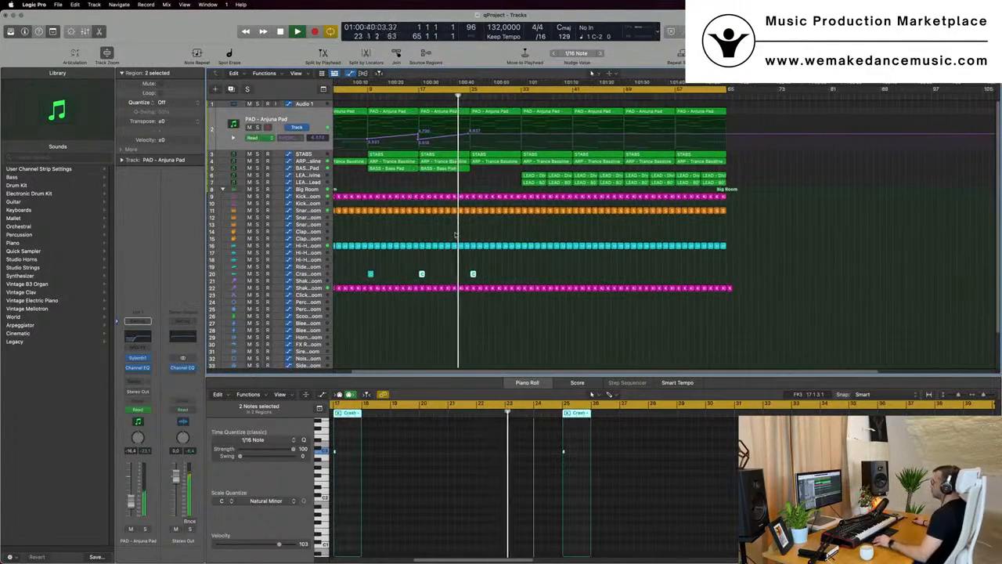
scroll(455, 233, "down", 2)
scroll(455, 233, "down", 1)
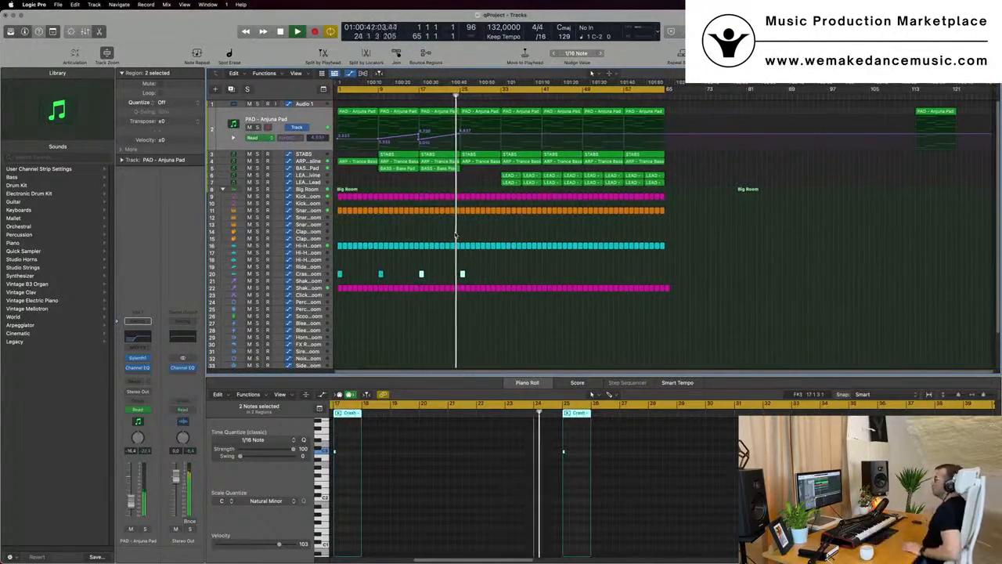